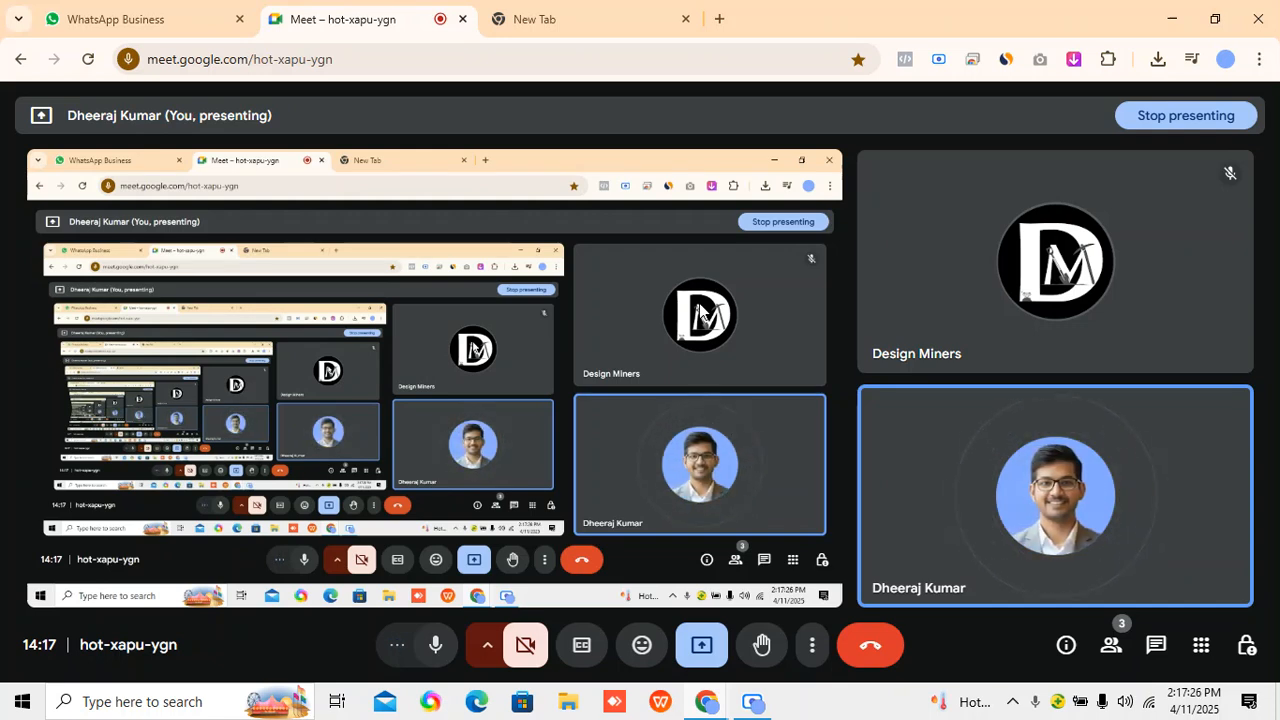
Open the online Notepad bookmark from the Office Tool folder inside the ETI bookmarks in the new tab.
click(522, 10)
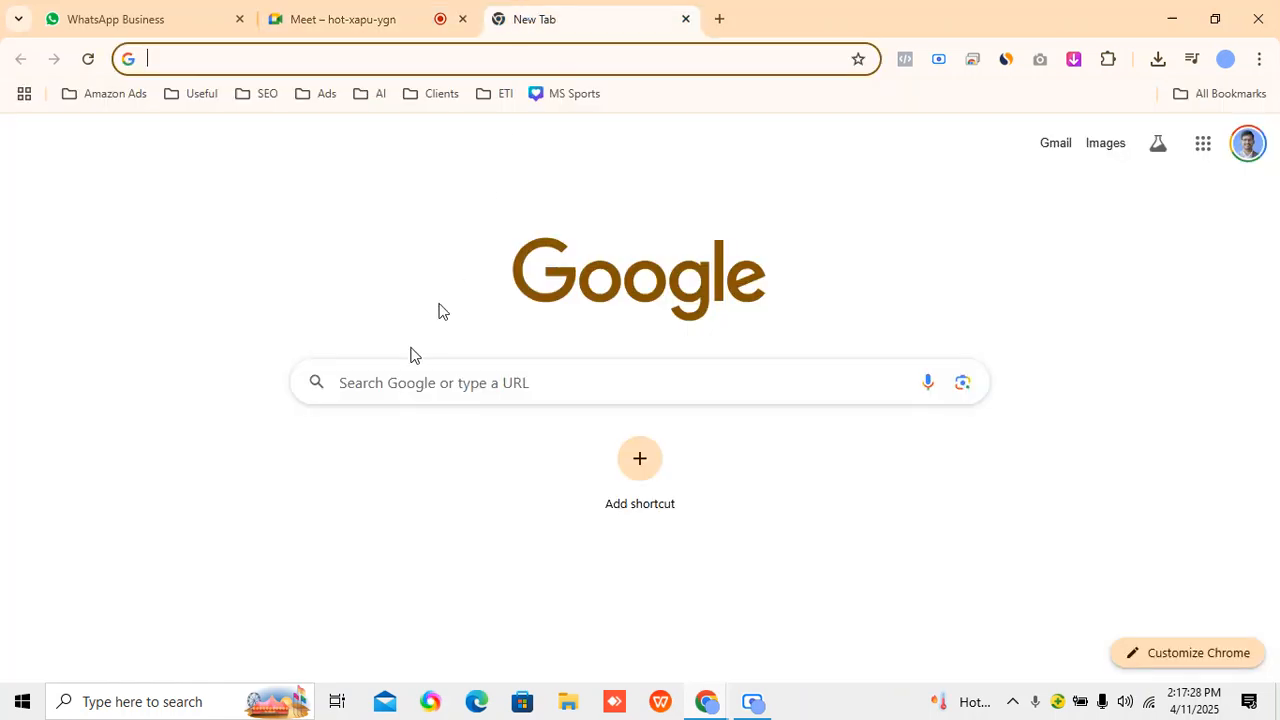
click(502, 100)
mouse_move(600, 165)
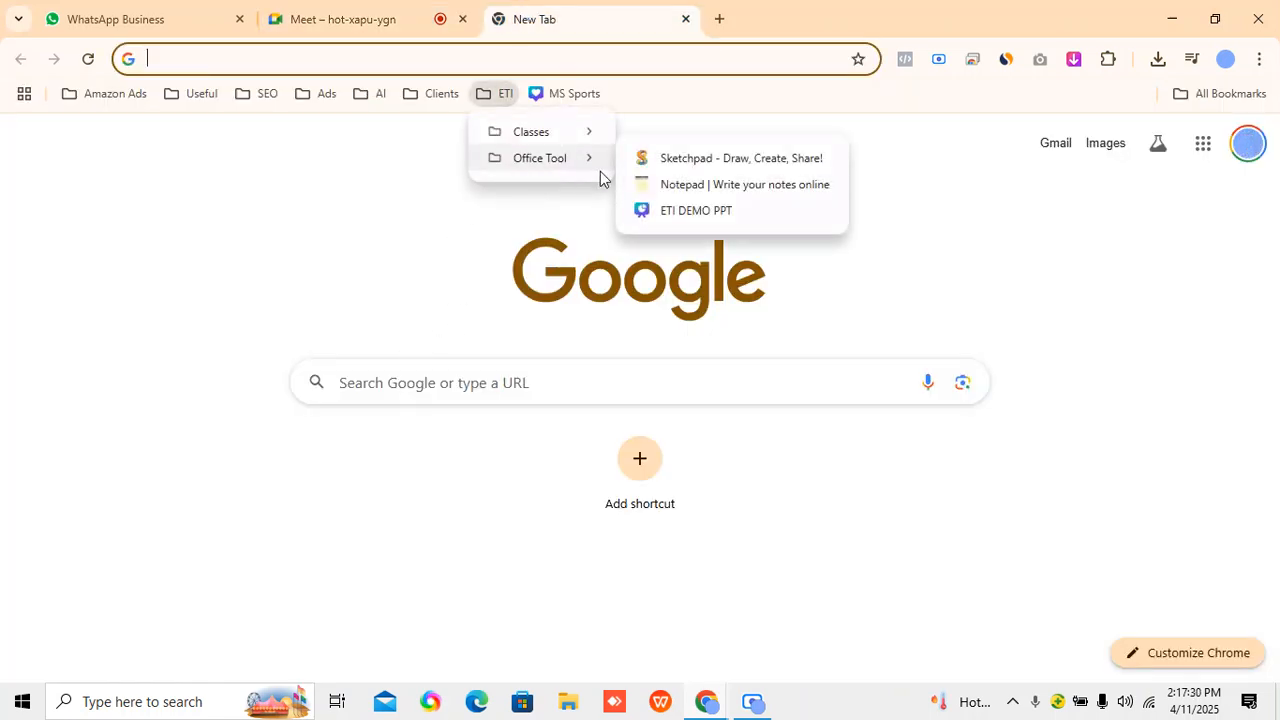
click(672, 180)
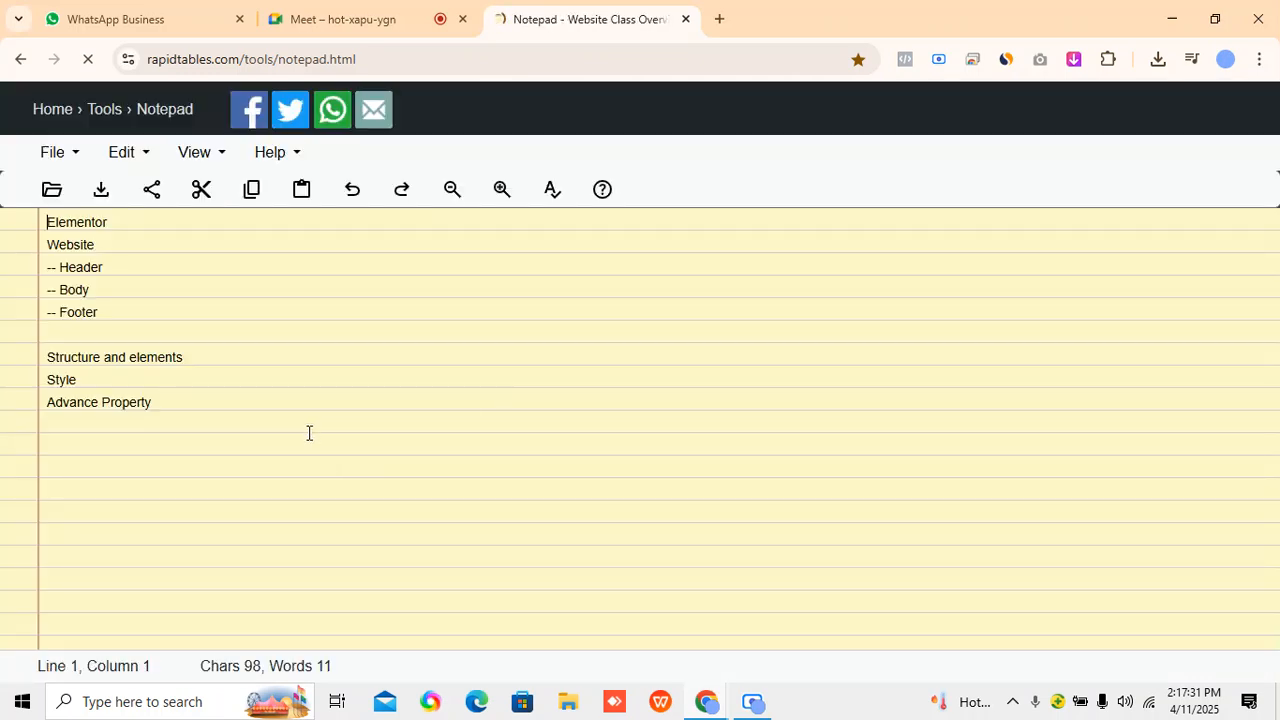
Replace the note's contents with the heading "Facebook" and start a dash bullet on the line below.
drag(309, 431, 48, 216)
text(Face)
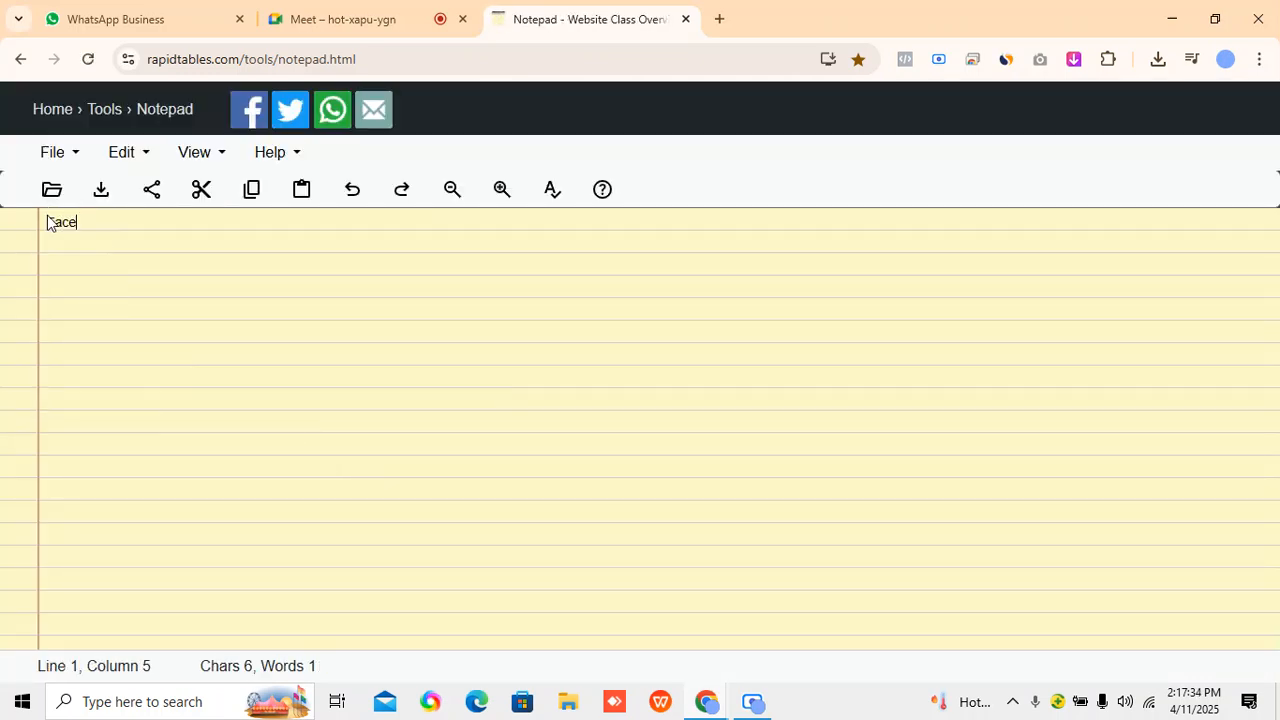
text(book)
key(Return)
text(-)
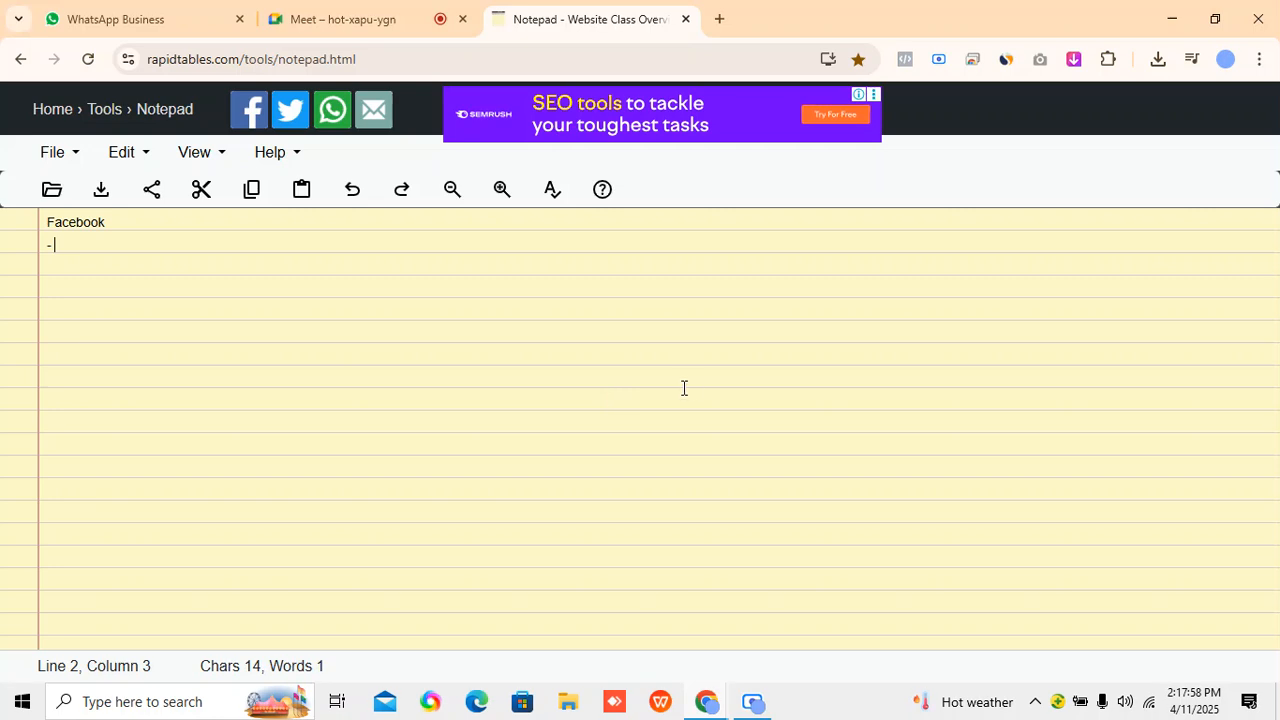
Open a new Chrome window under the webakaar profile.
click(1259, 59)
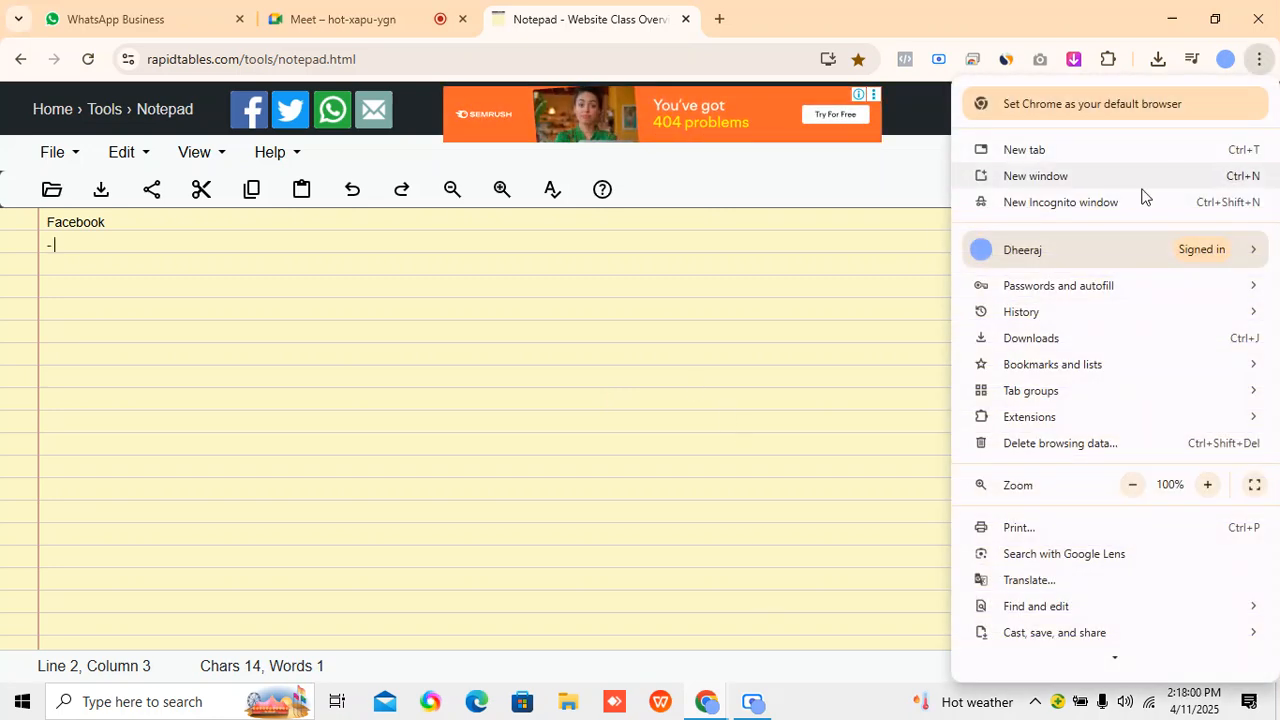
click(1168, 254)
scroll(1043, 522, down, 5)
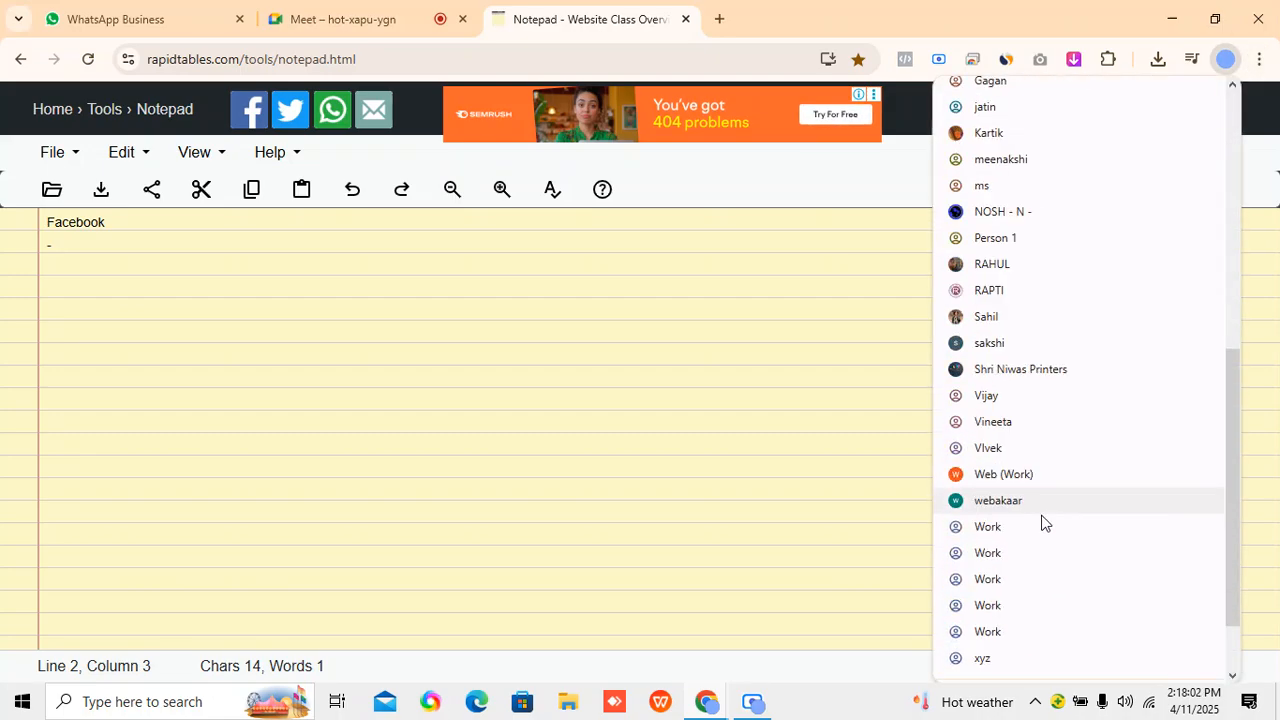
click(1010, 503)
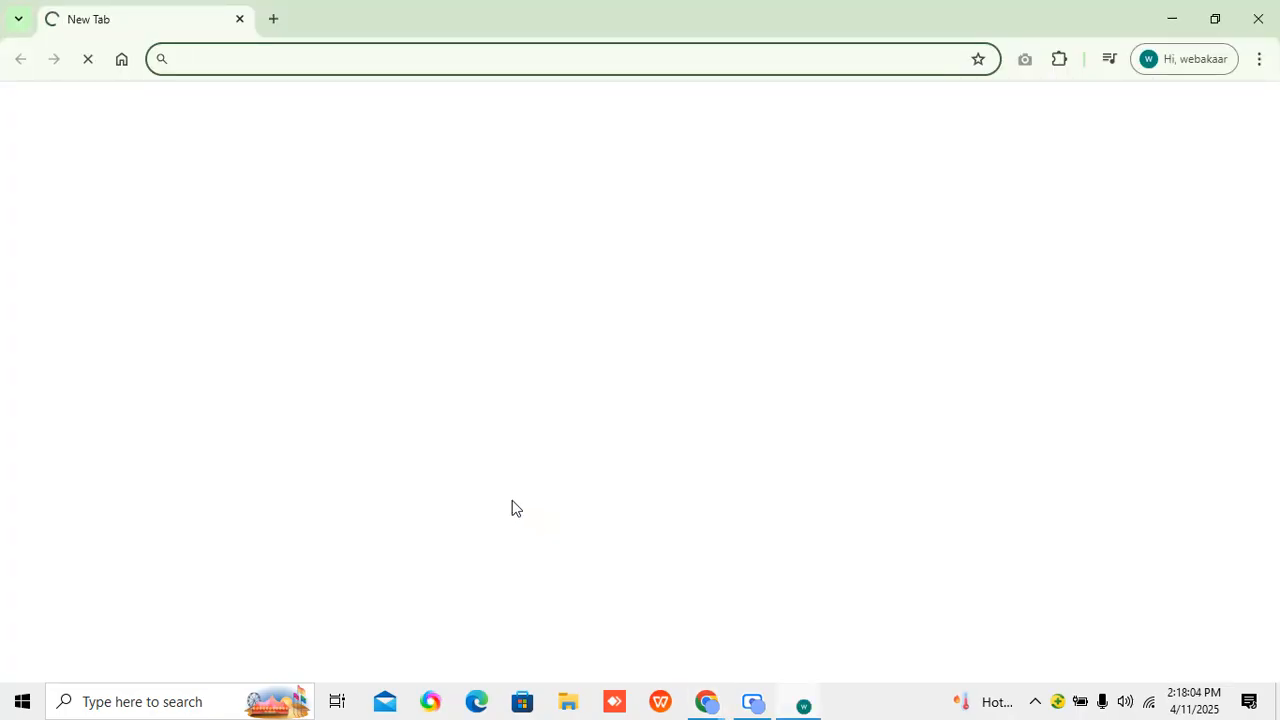
Load facebook.com in the current tab and business.facebook.com/adsmanager in a second tab.
text(f)
text(fa)
key(Return)
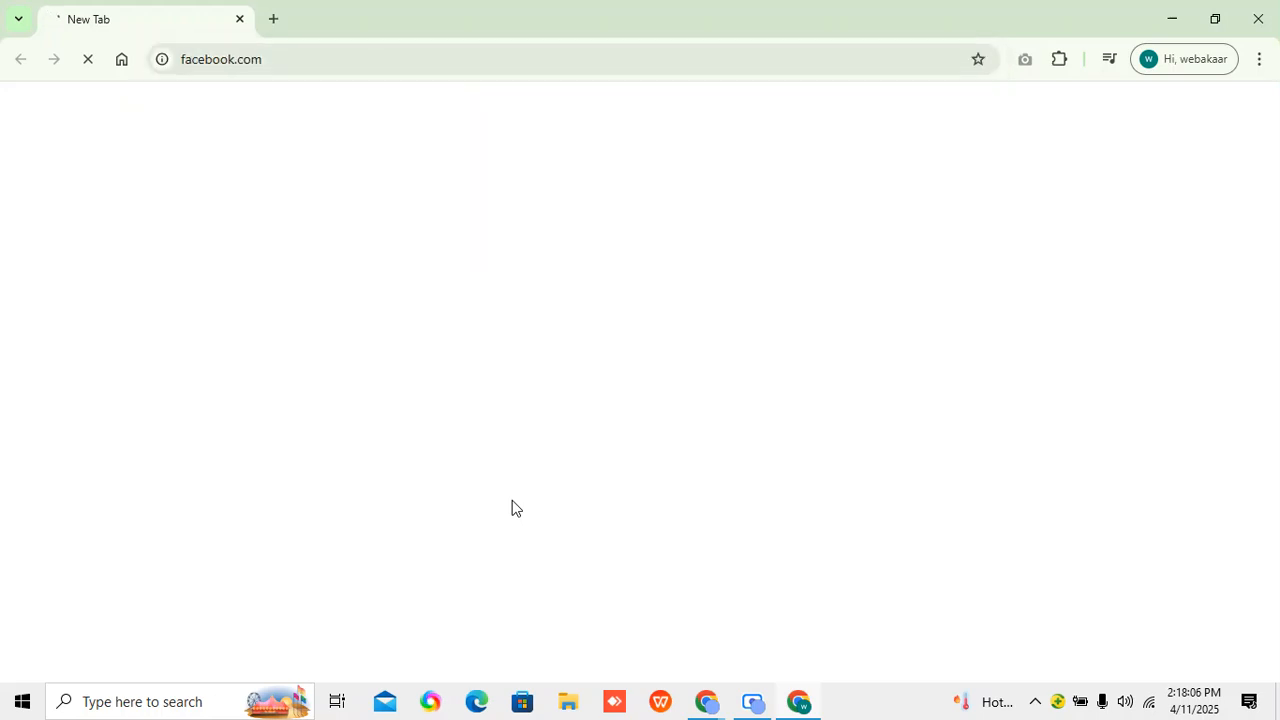
click(274, 19)
text(b)
key(Right)
key(Return)
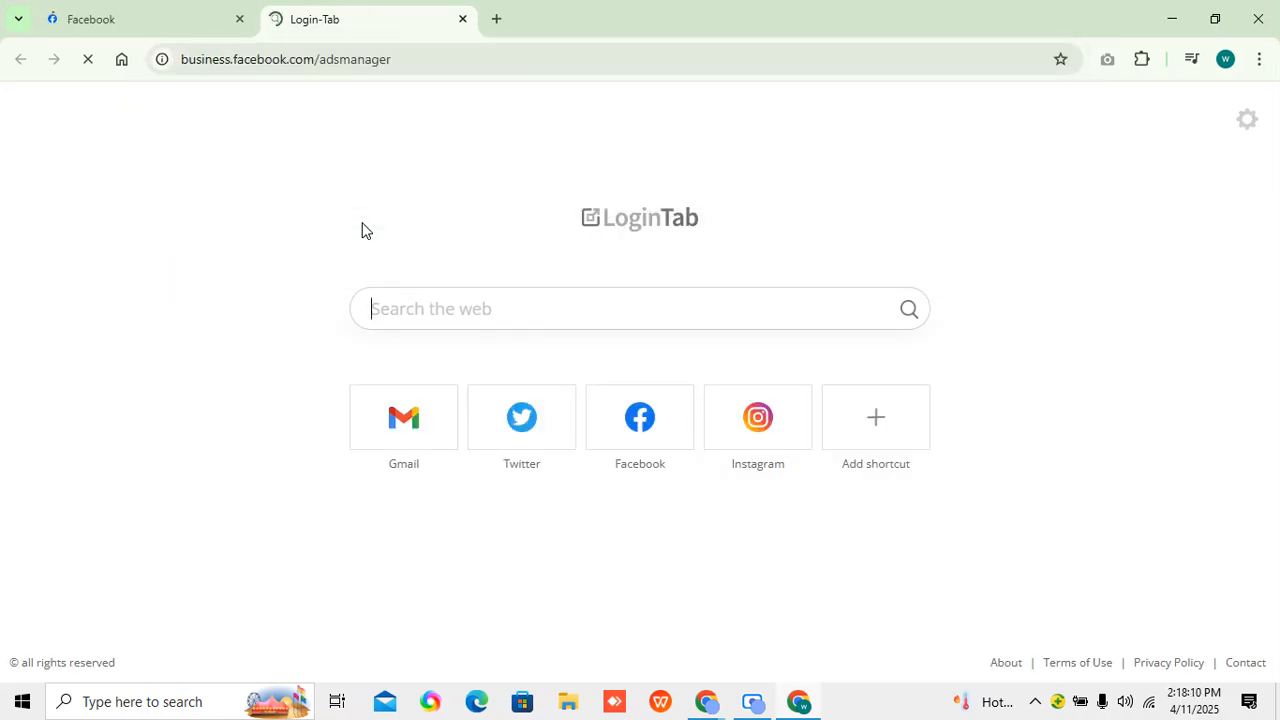
Look over the Facebook home feed and return to the Ads Manager page.
click(143, 10)
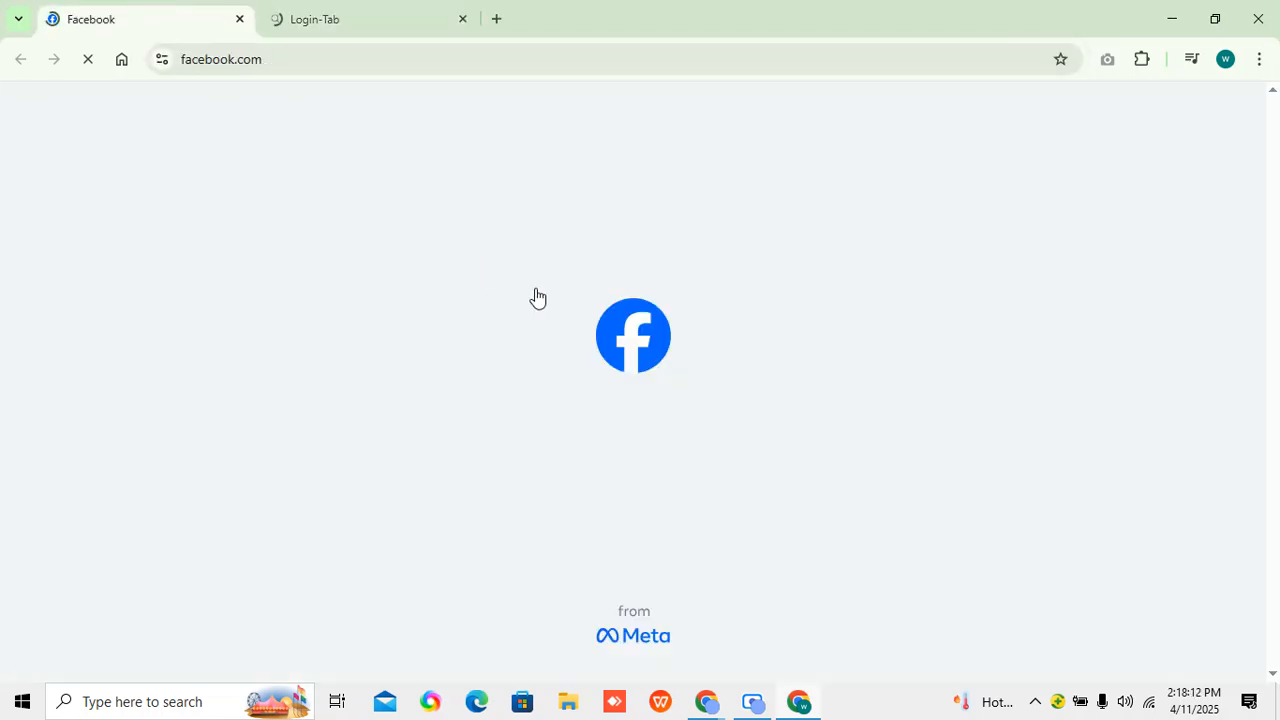
scroll(400, 450, down, 3)
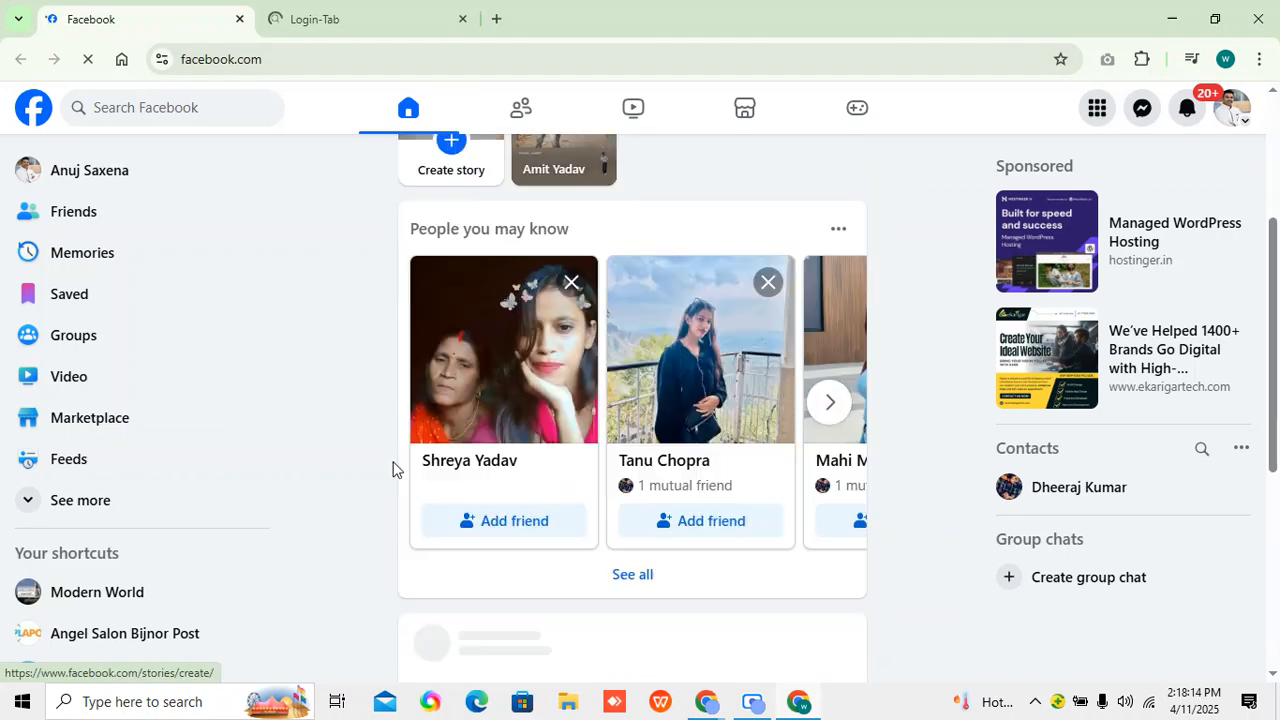
click(377, 12)
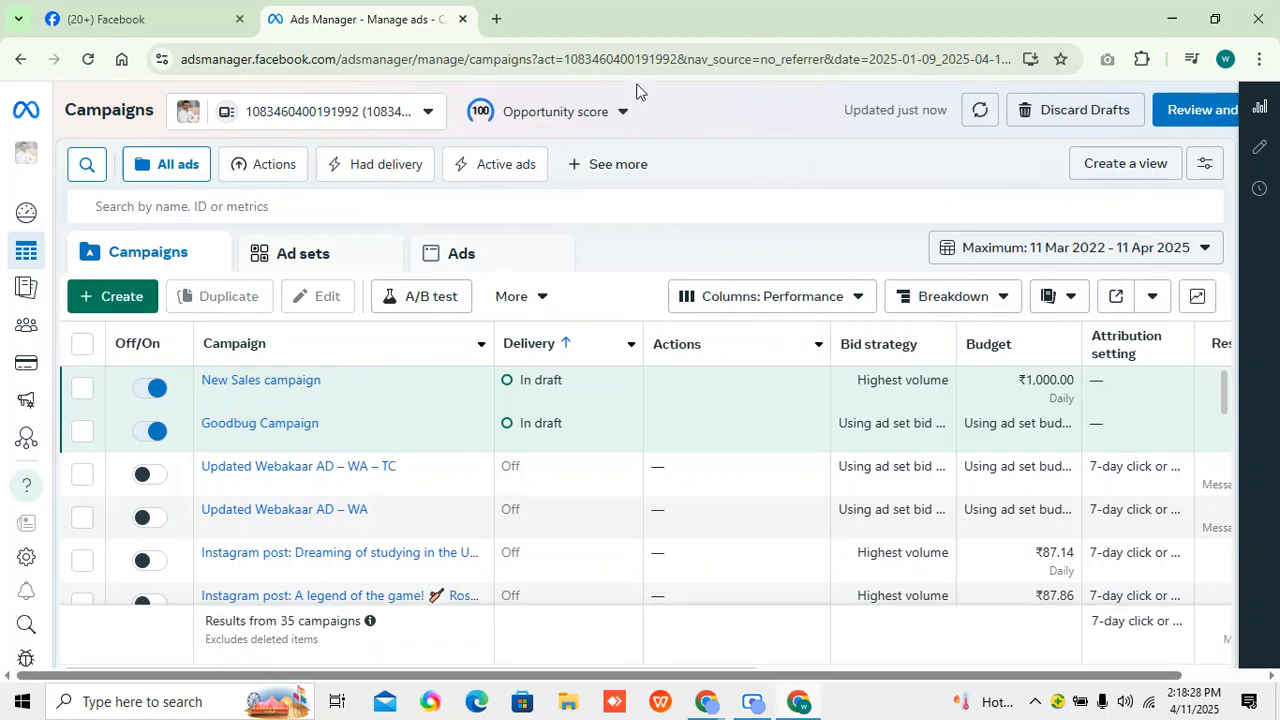
Switch back to the online Notepad and add the heading "Remarketing" below "Facebook", separated by a blank line.
mouse_move(712, 700)
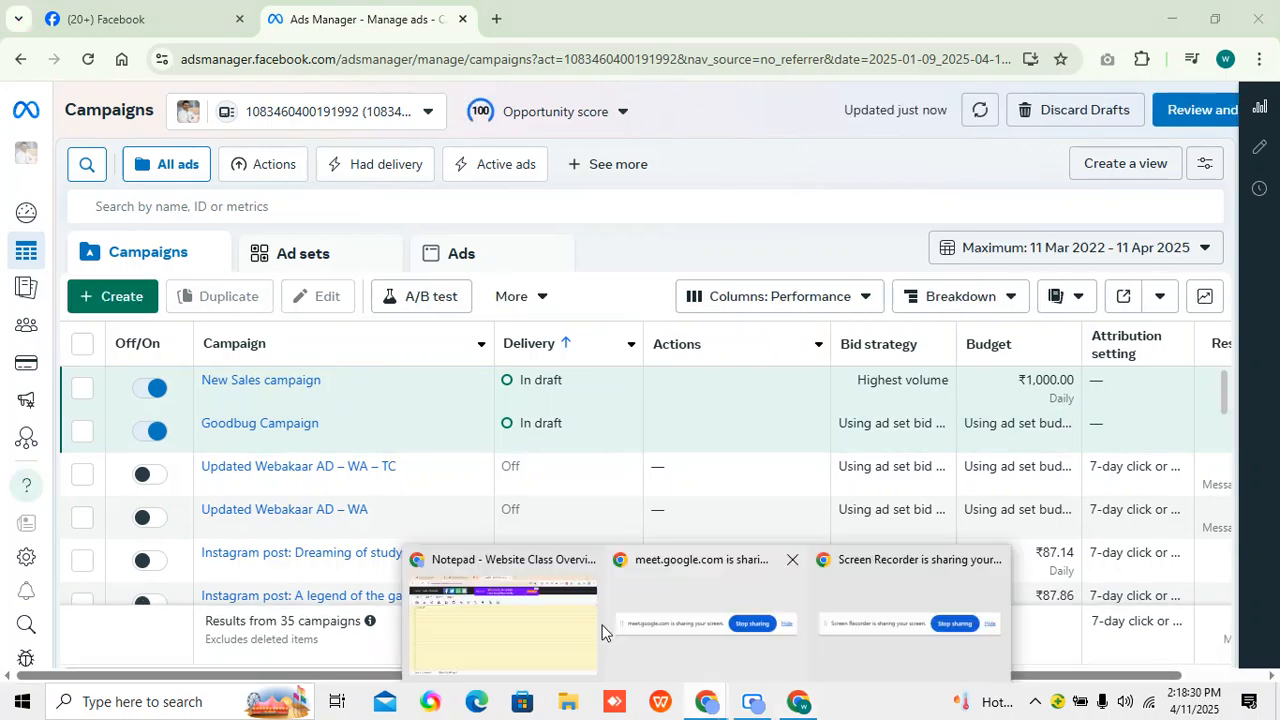
click(596, 630)
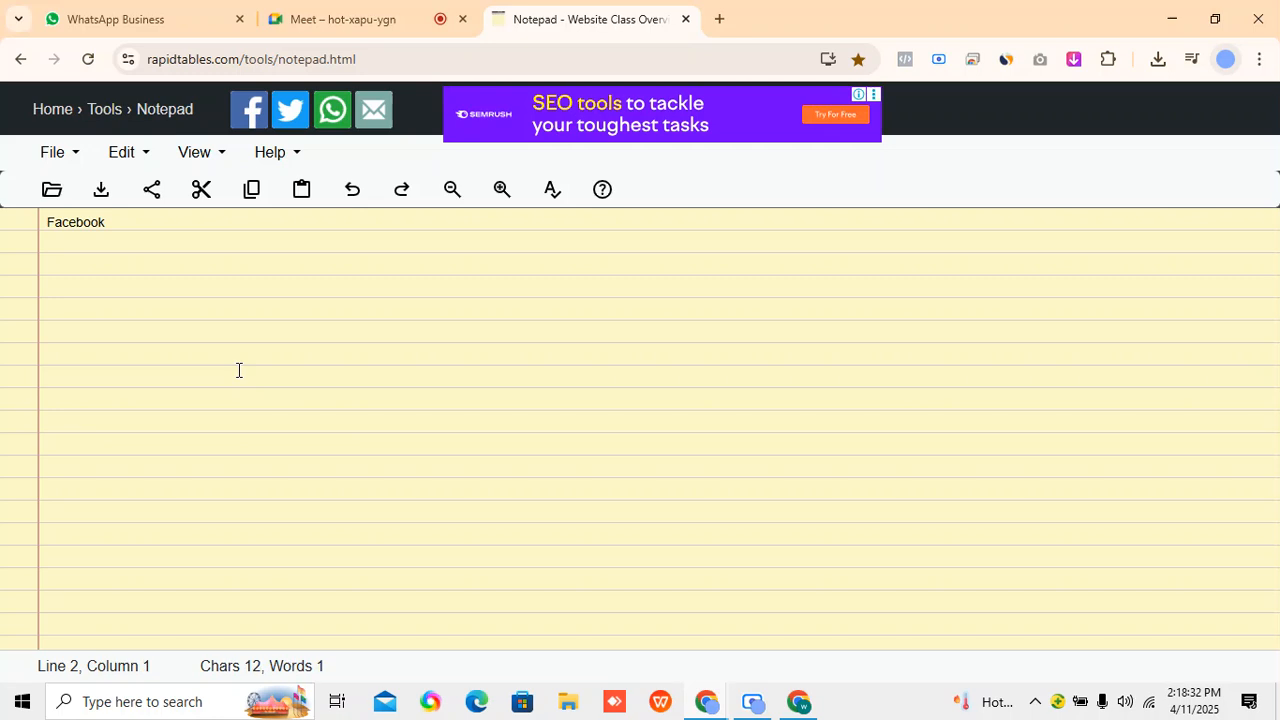
key(Return)
text(Remarketi)
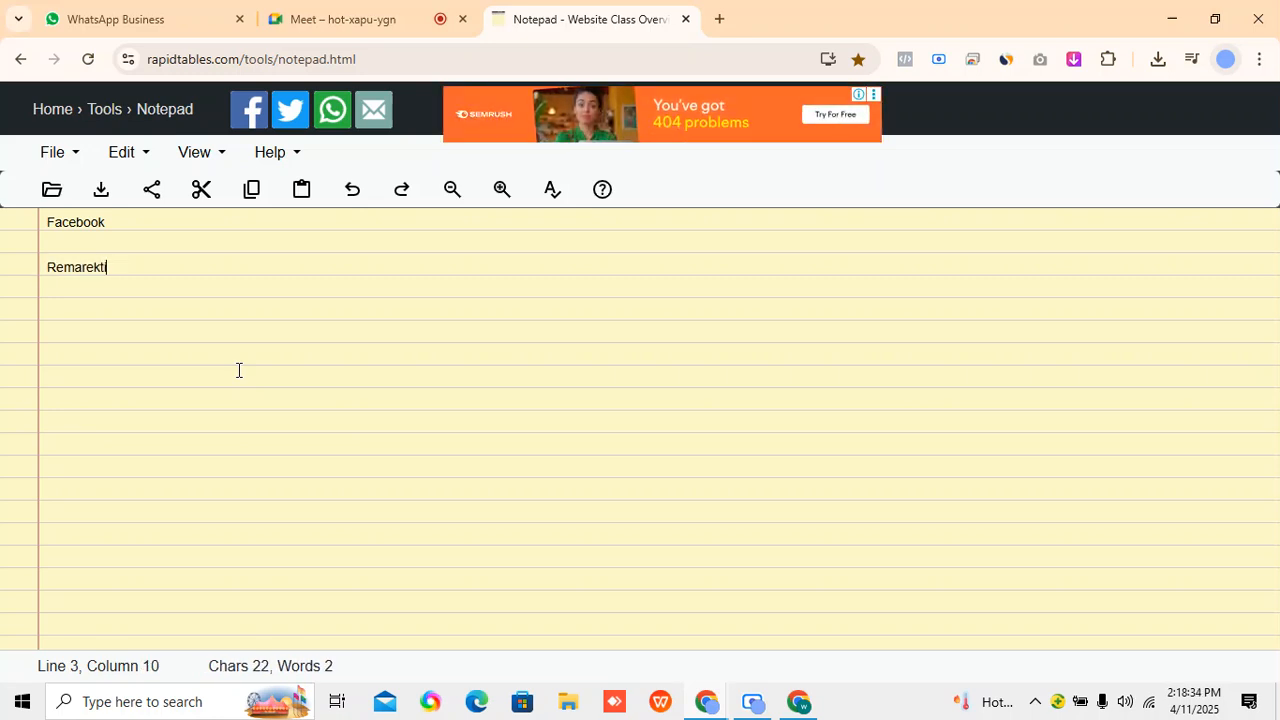
key(BackSpace)
key(BackSpace)
key(BackSpace)
text(eting)
key(Return)
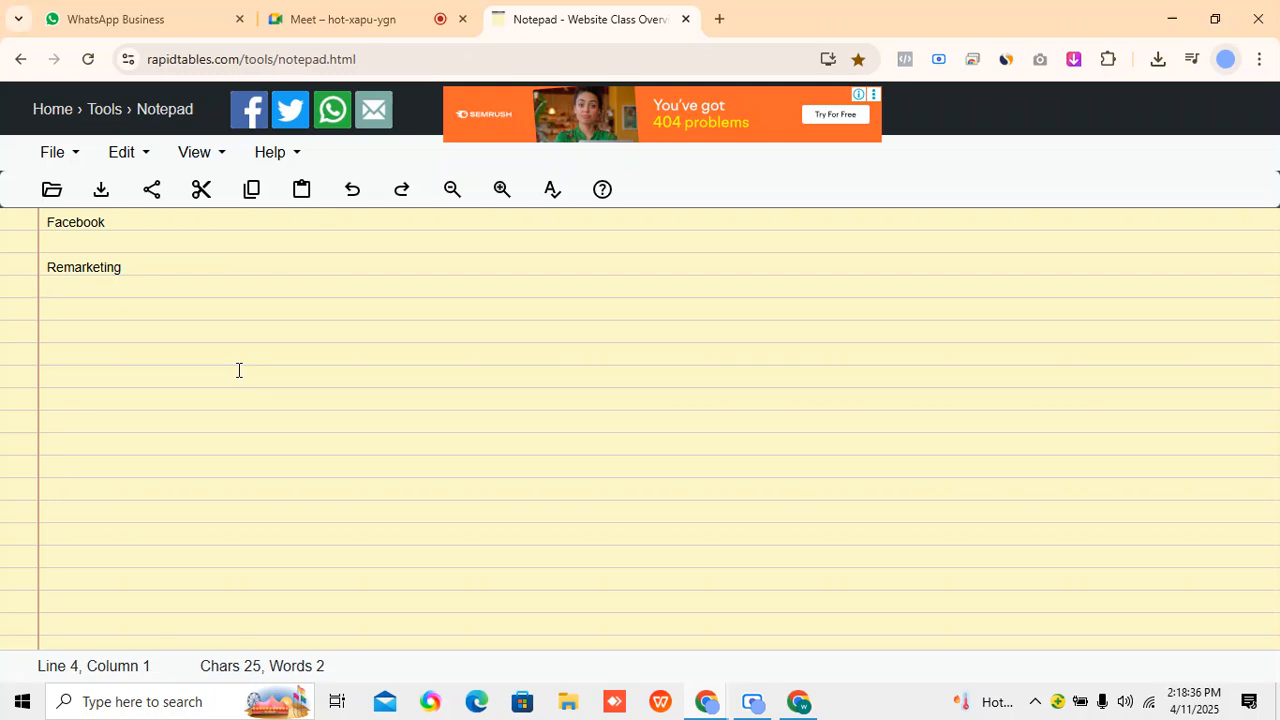
Add the lines "- Audience" and "-- SOURCE" under the Remarketing heading, followed by a blank line.
click(425, 15)
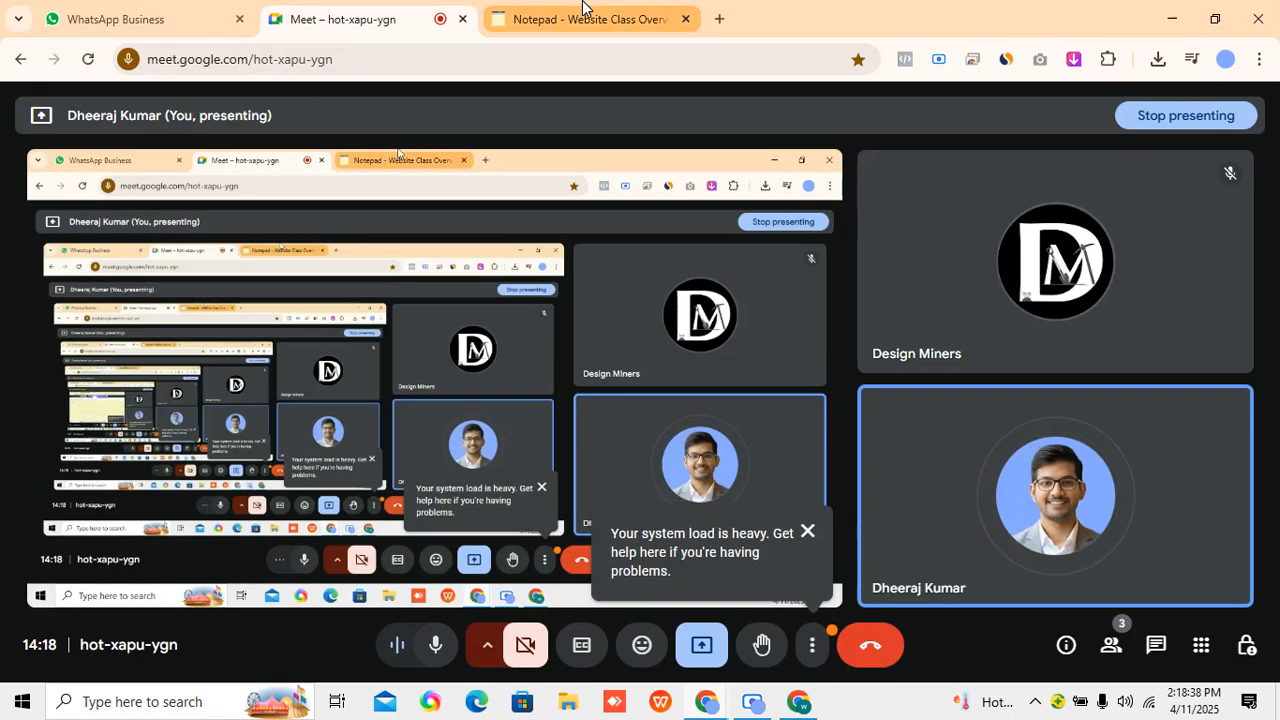
click(580, 15)
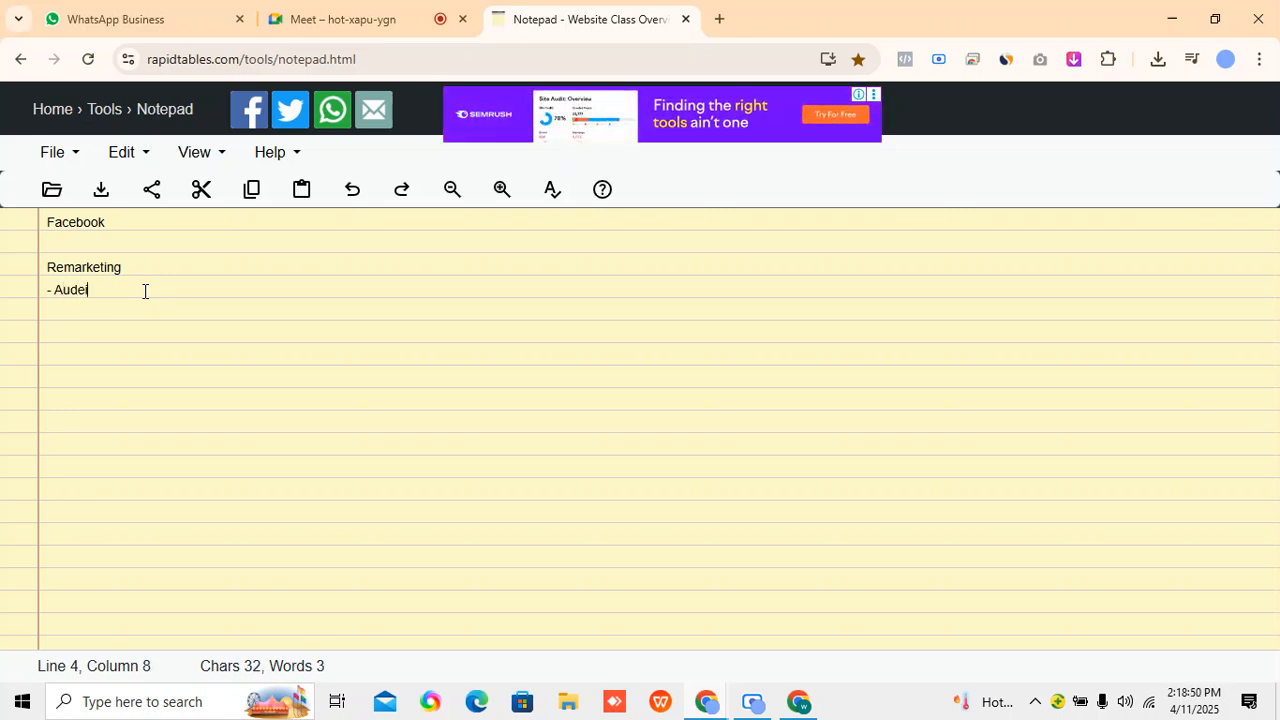
text(ce)
key(Return)
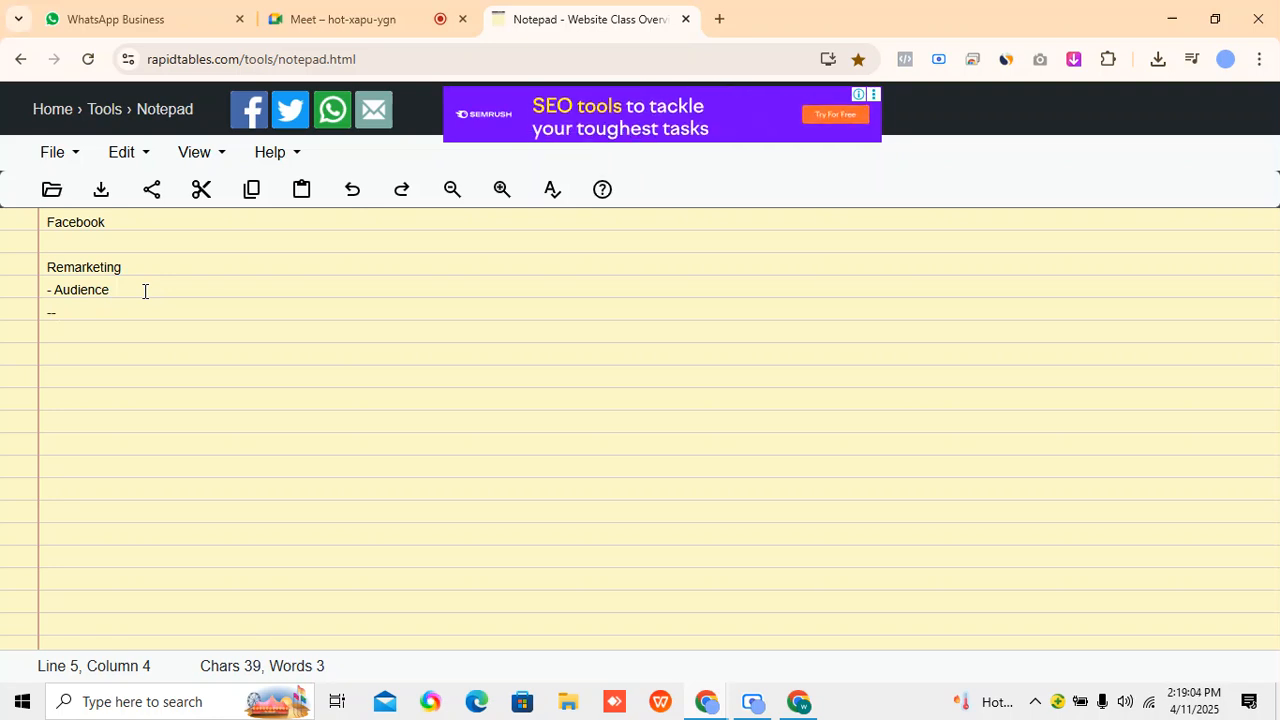
text(SOURCE)
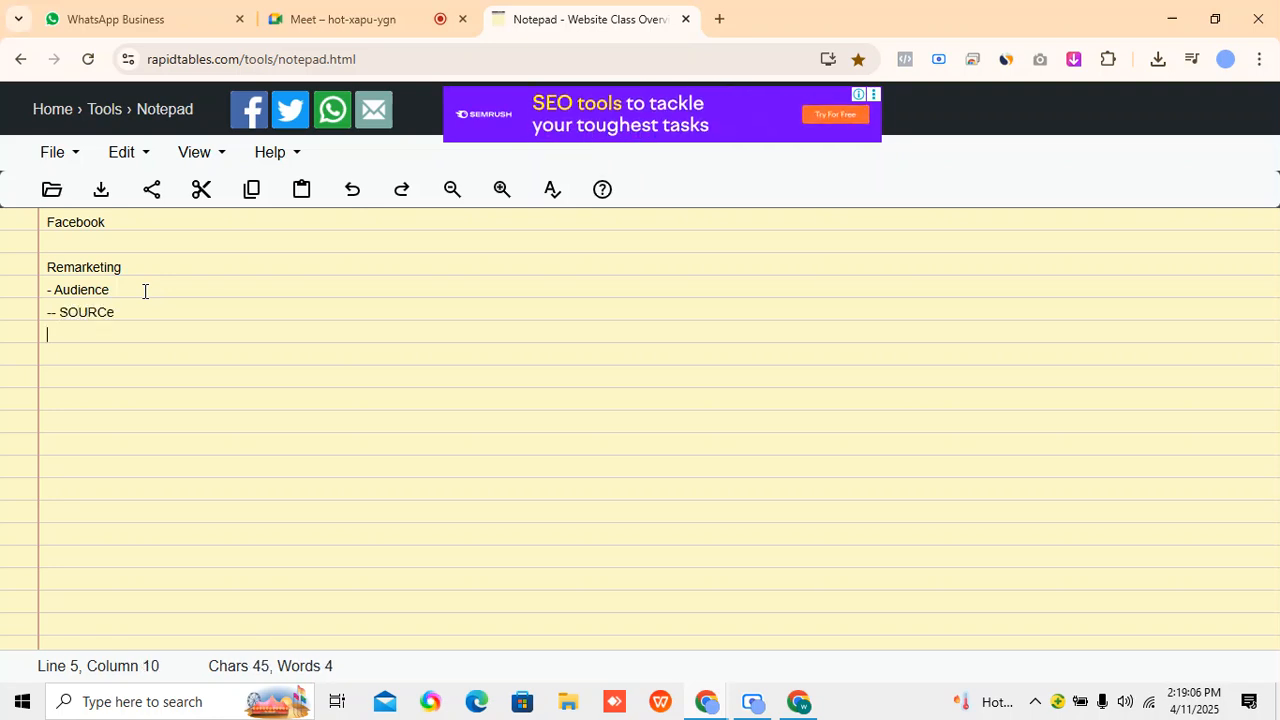
key(Return)
key(Return)
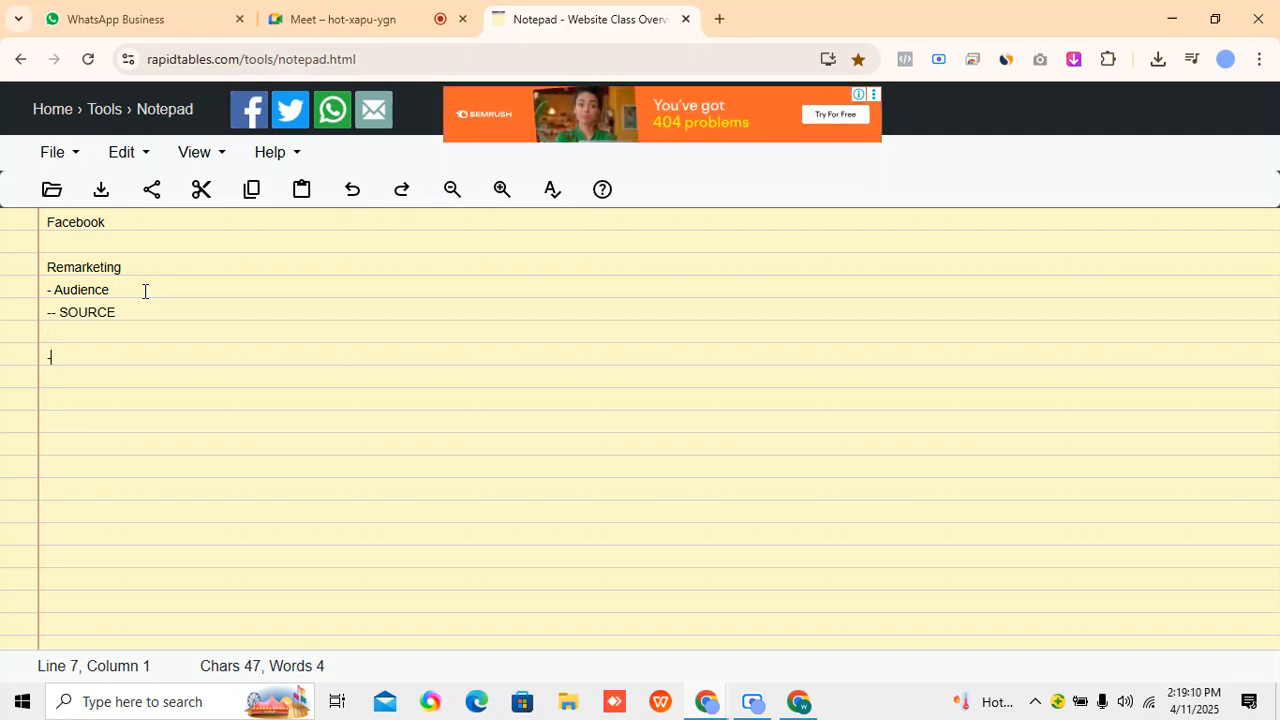
Add the lines "-- Your source" and "-- Meta source" below the SOURCE line, followed by a blank line.
text(-- Your s)
key(BackSpace)
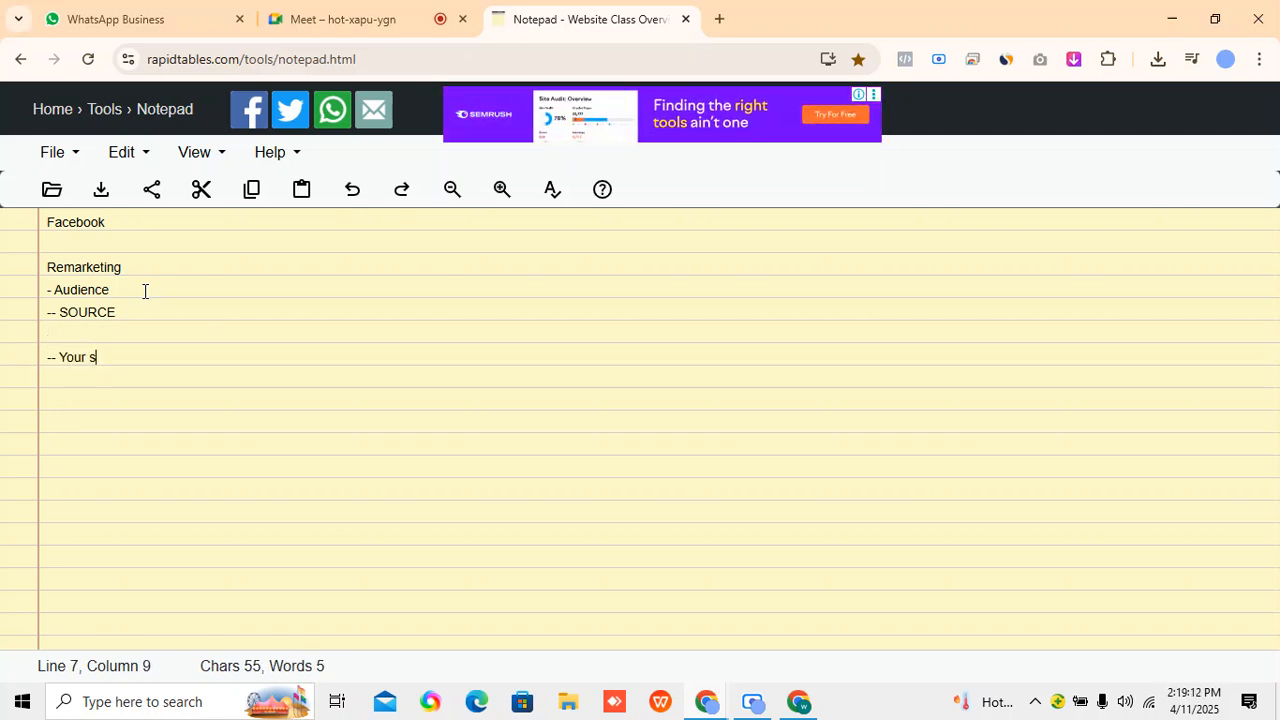
text(source)
key(Return)
text(-- Meta sour)
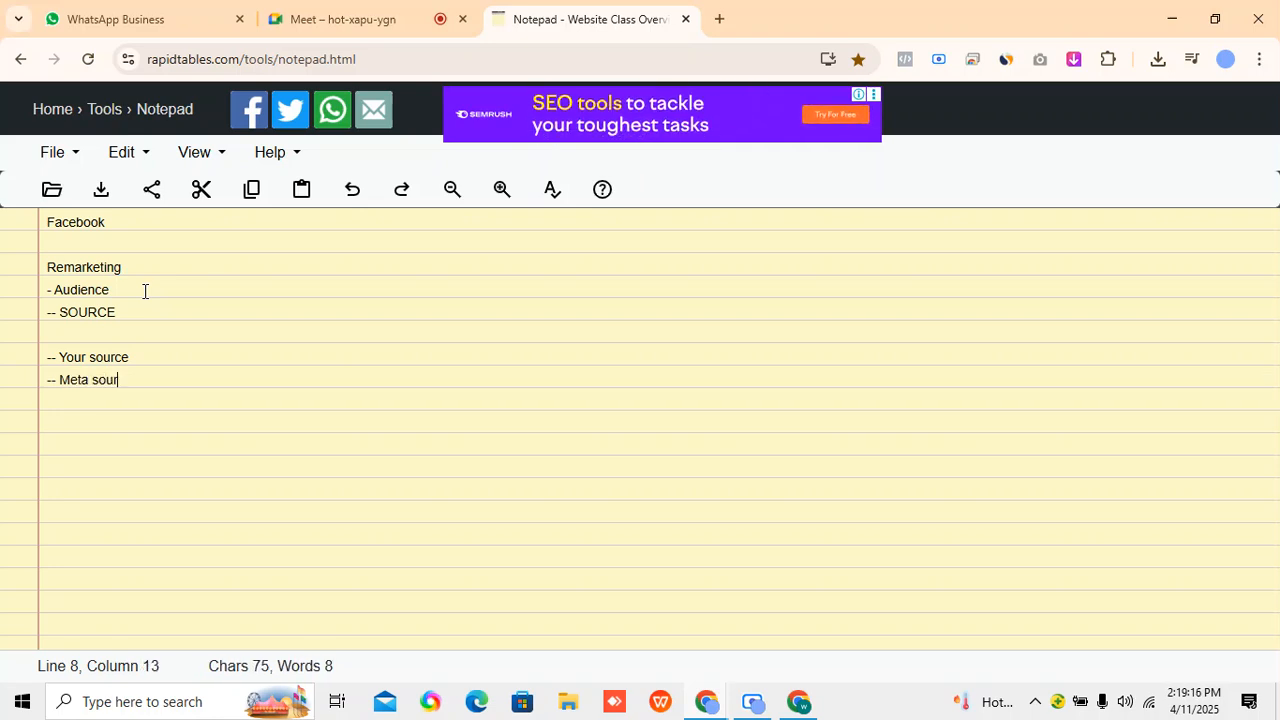
text(ce)
key(Return)
key(Return)
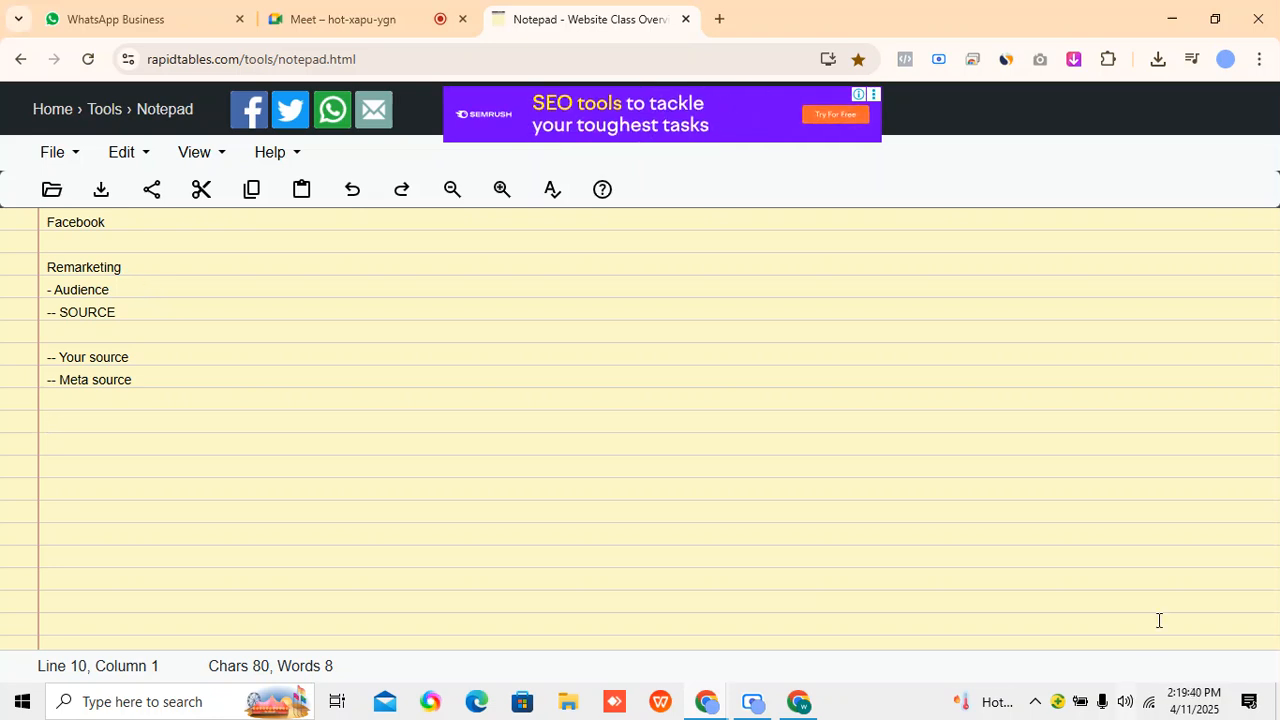
click(750, 712)
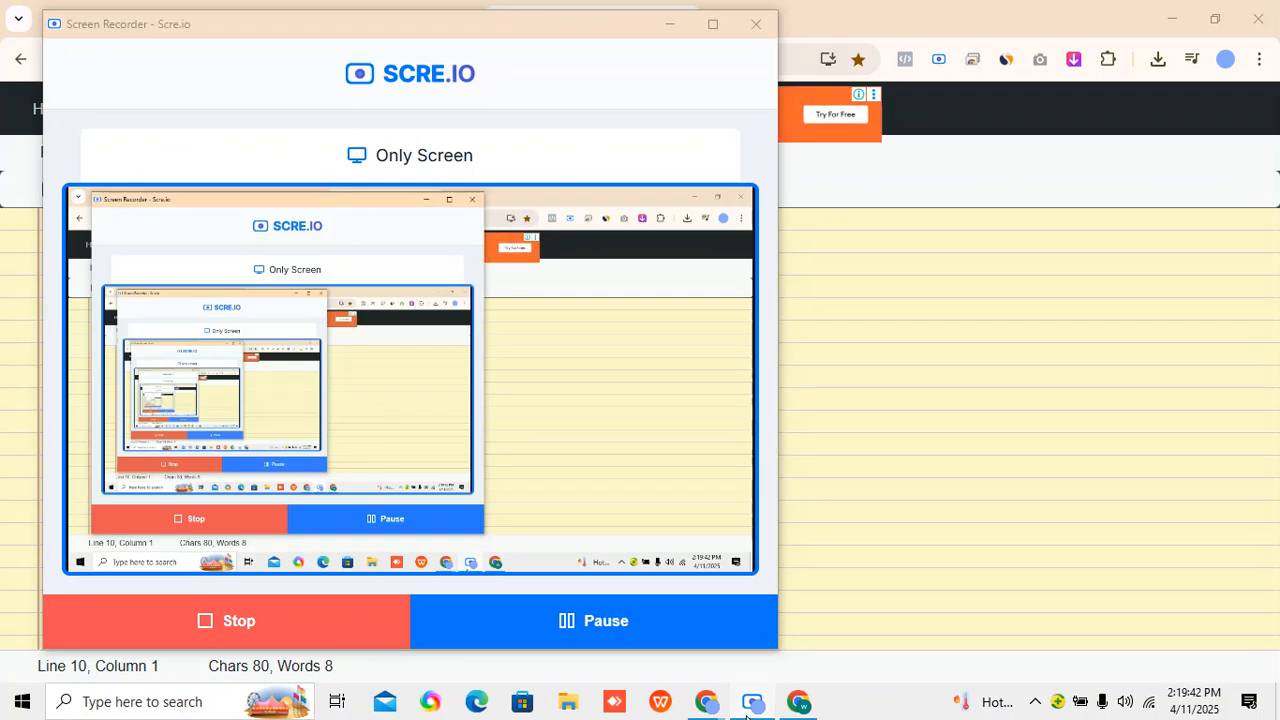
click(748, 714)
click(799, 705)
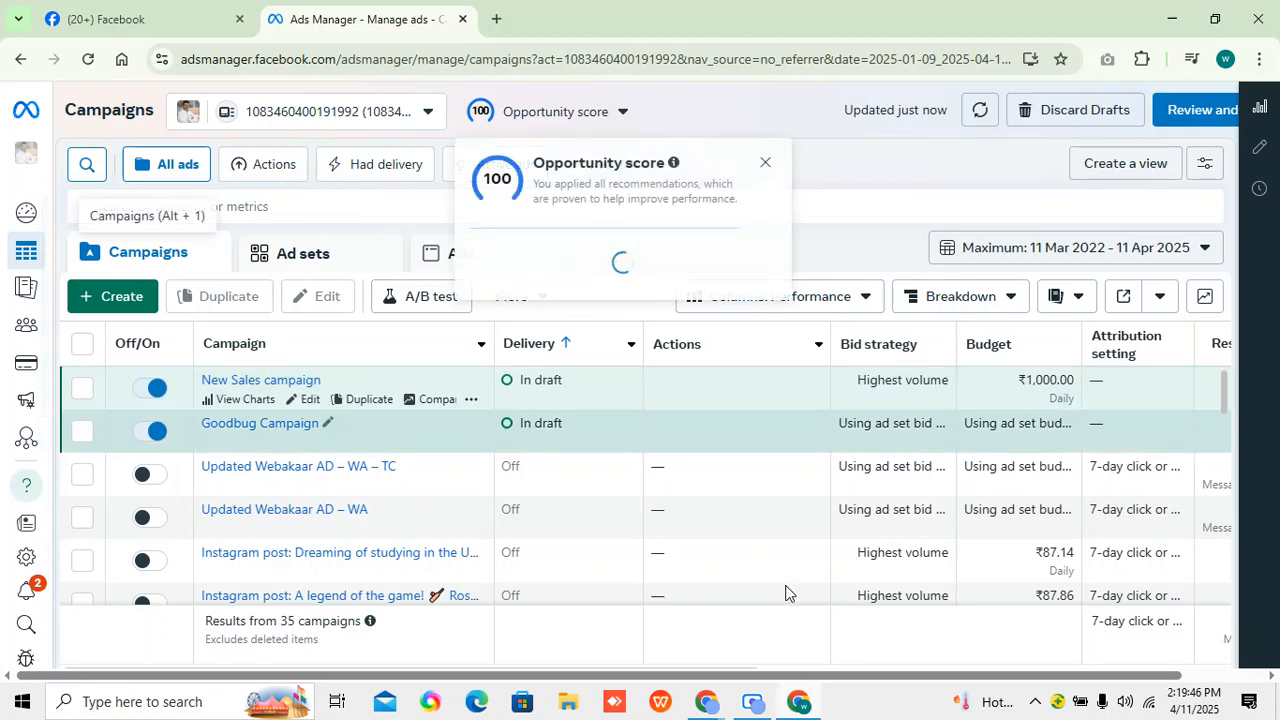
mouse_move(705, 708)
click(540, 614)
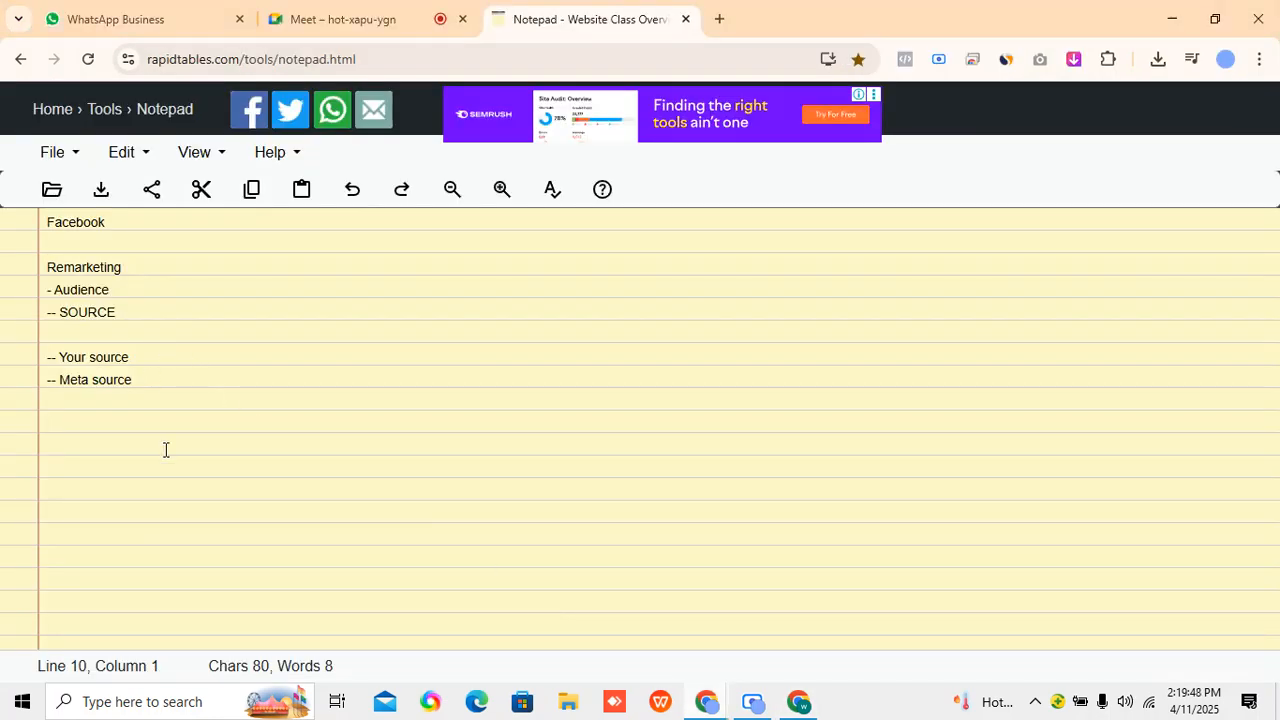
Remove the surplus blank lines at the end of the note below "-- Meta source".
drag(44, 284, 200, 303)
click(200, 300)
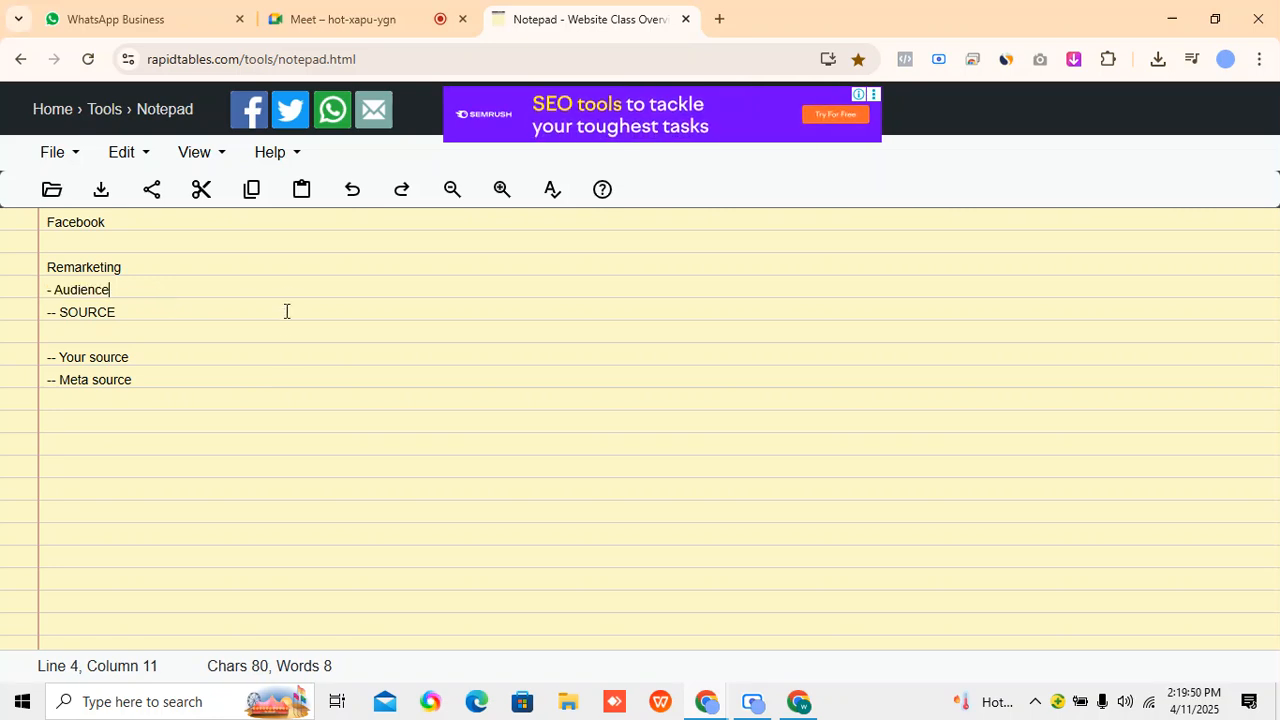
click(275, 460)
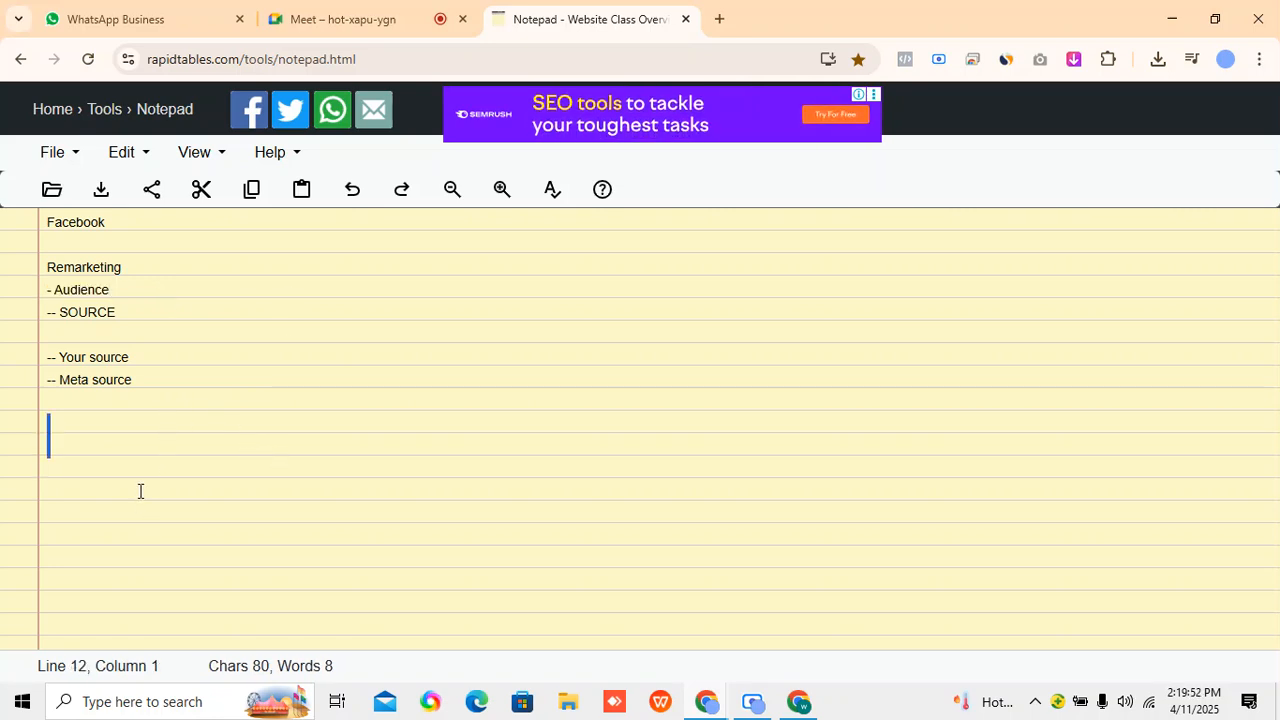
key(BackSpace)
key(BackSpace)
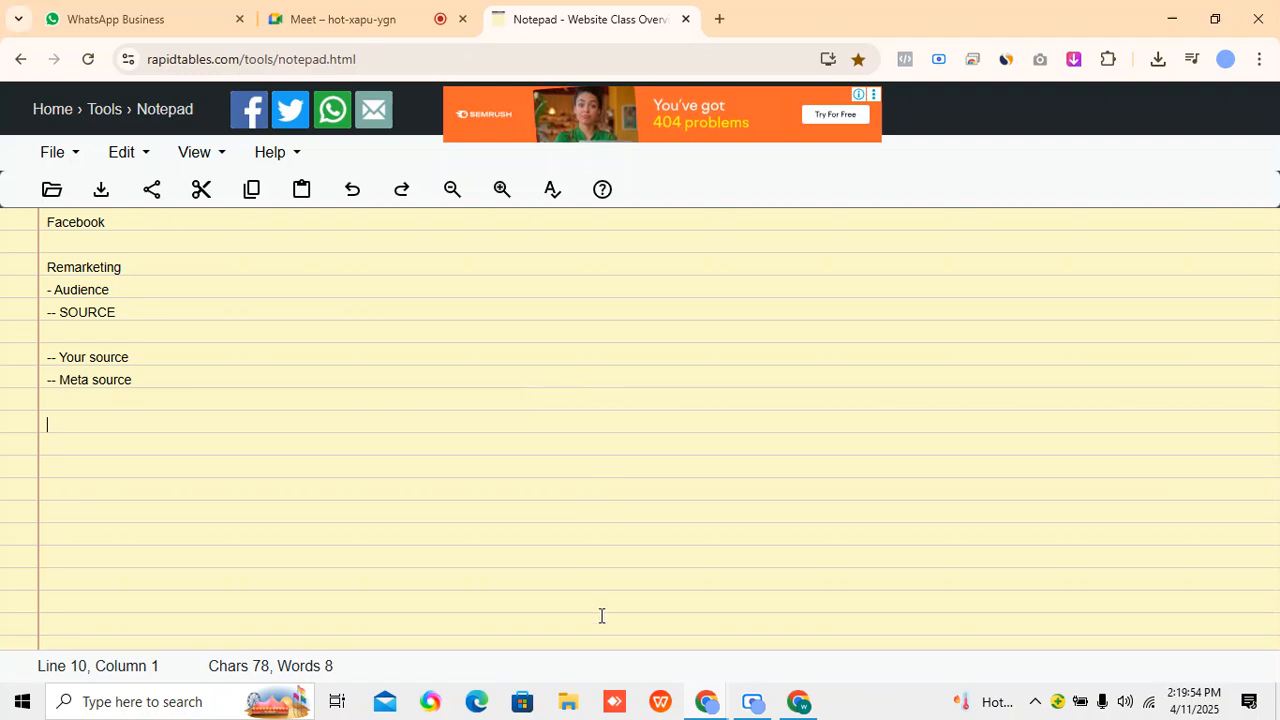
Switch to the Ads Manager window and open the Audiences page.
click(713, 708)
click(599, 628)
click(812, 708)
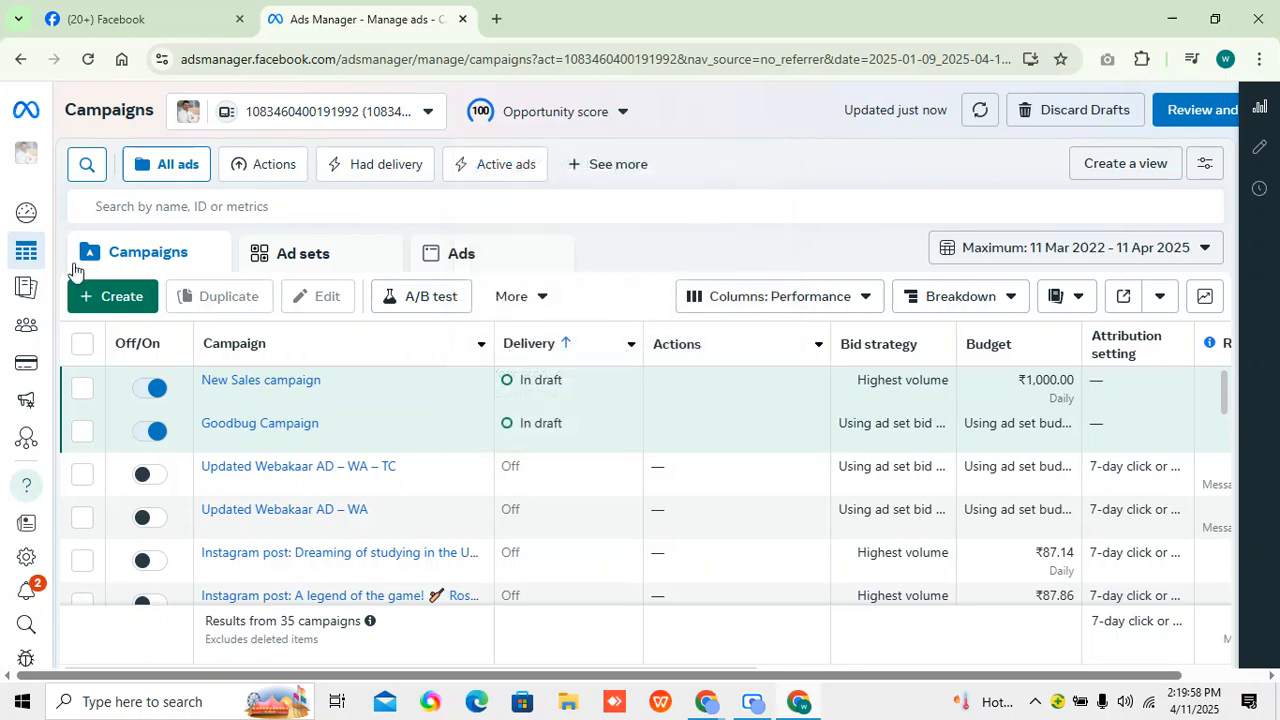
mouse_move(30, 260)
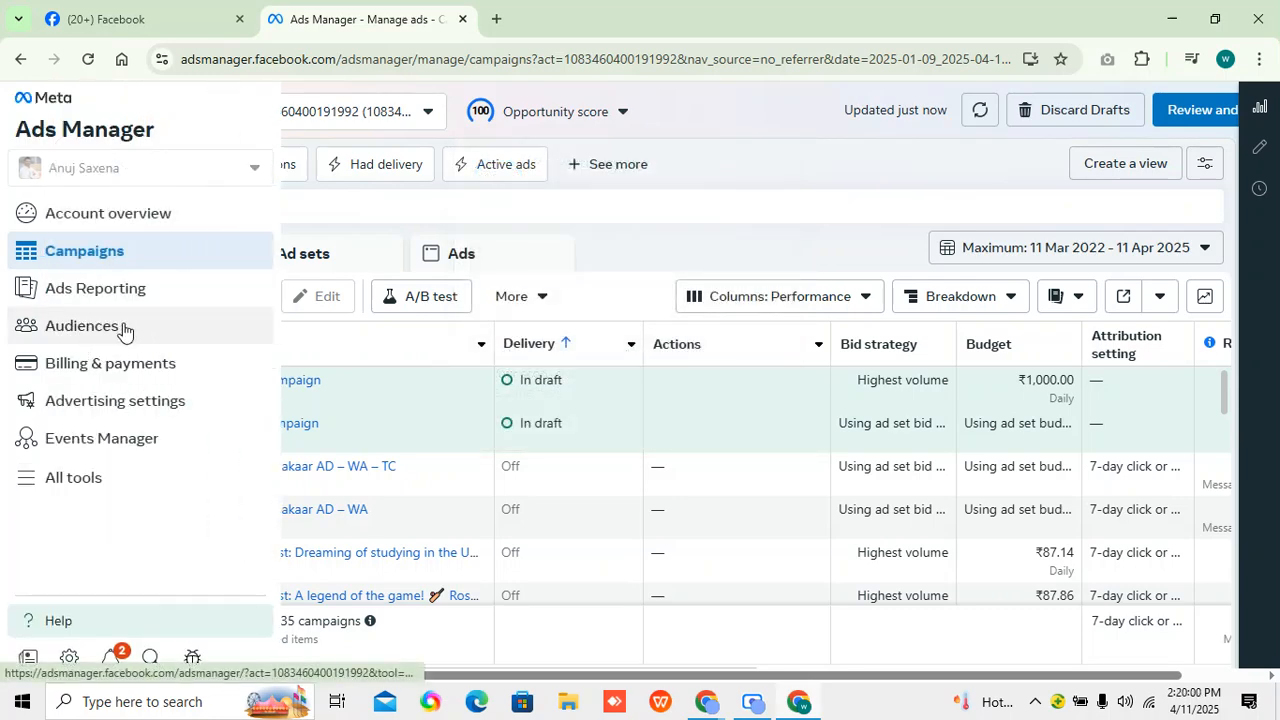
click(123, 327)
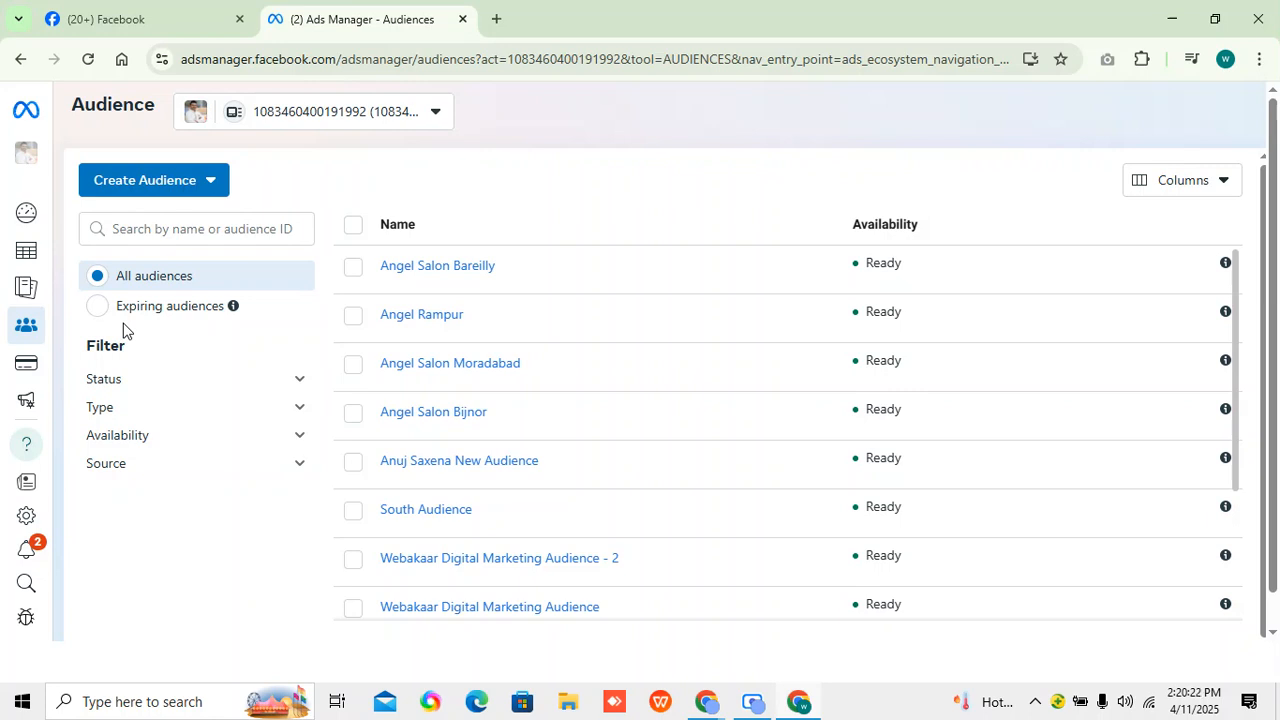
Start a custom audience and examine the Your sources and Meta sources groups in the source selection.
click(148, 194)
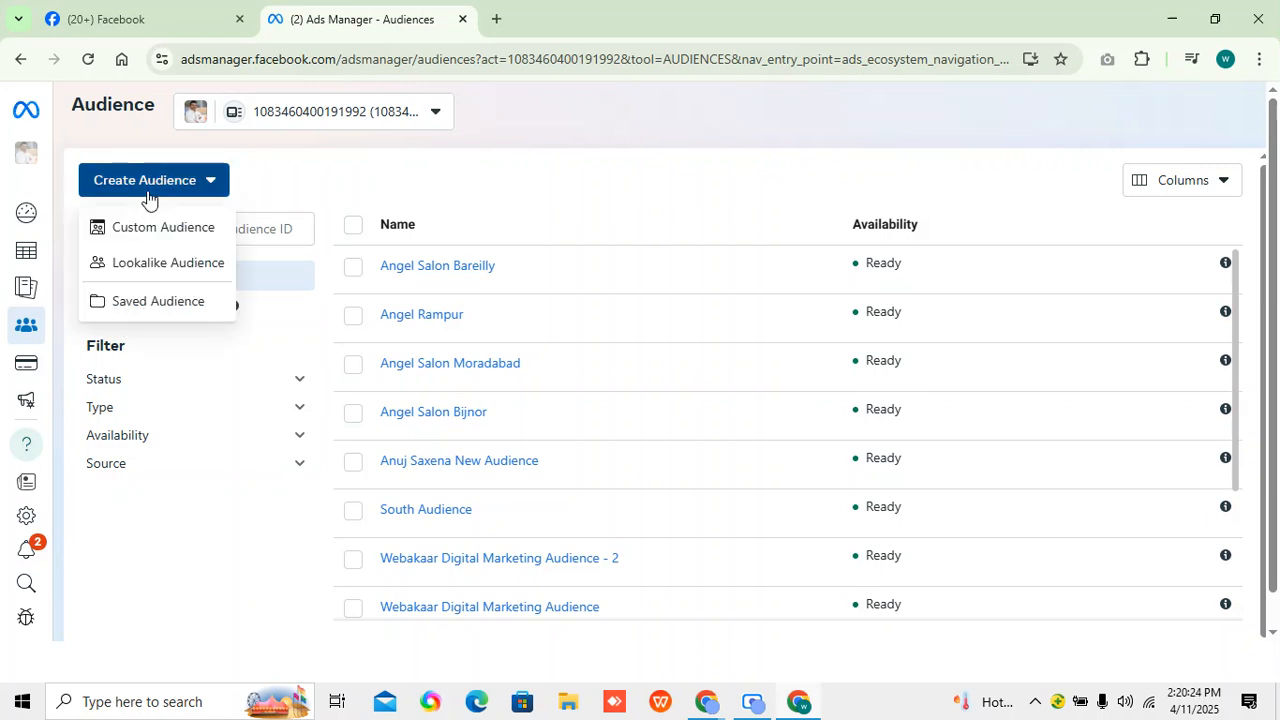
click(160, 227)
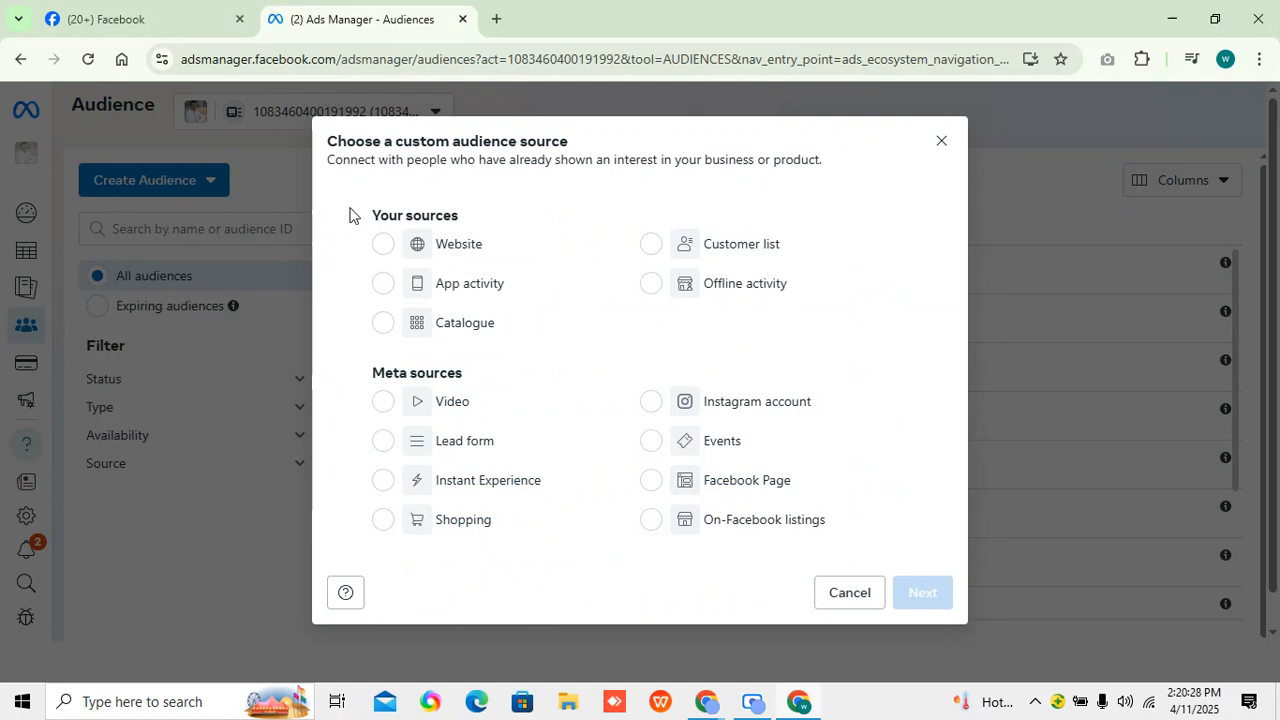
drag(350, 212, 458, 220)
drag(352, 378, 489, 369)
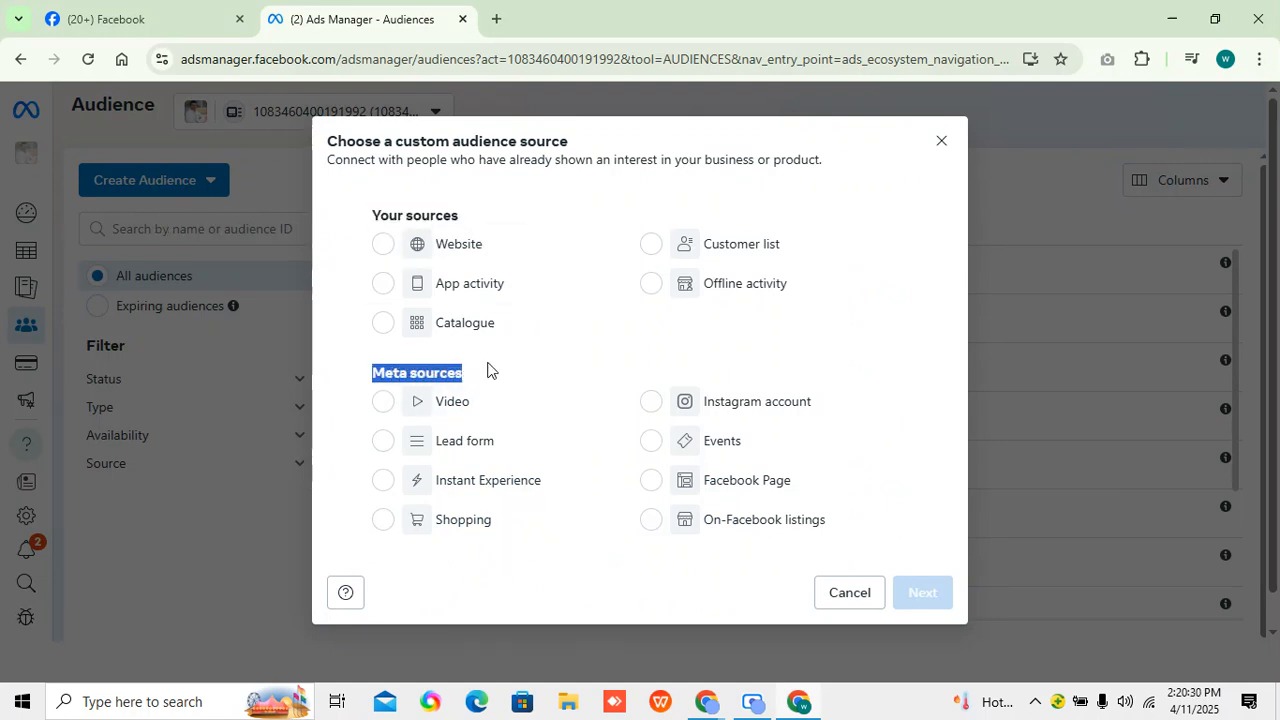
click(551, 195)
Switch to the browser window holding the notepad and open business.facebook.com/adsmanager in a new tab.
mouse_move(729, 717)
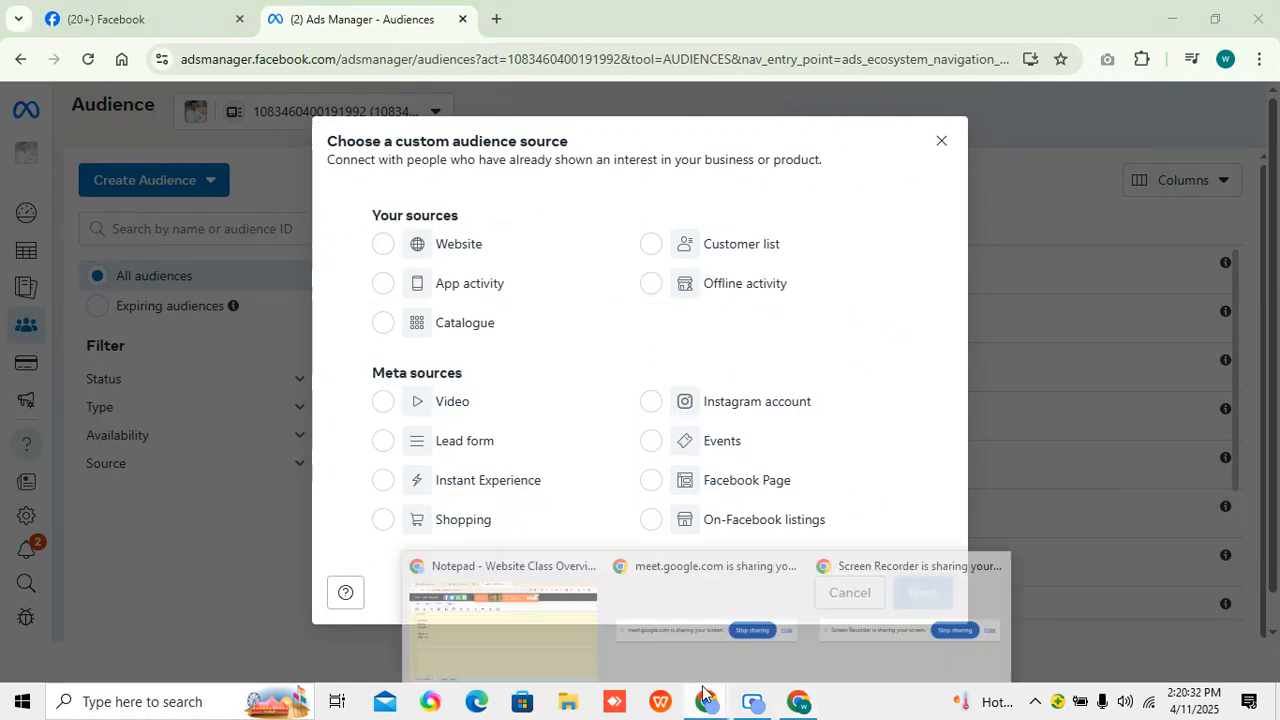
click(510, 585)
click(716, 16)
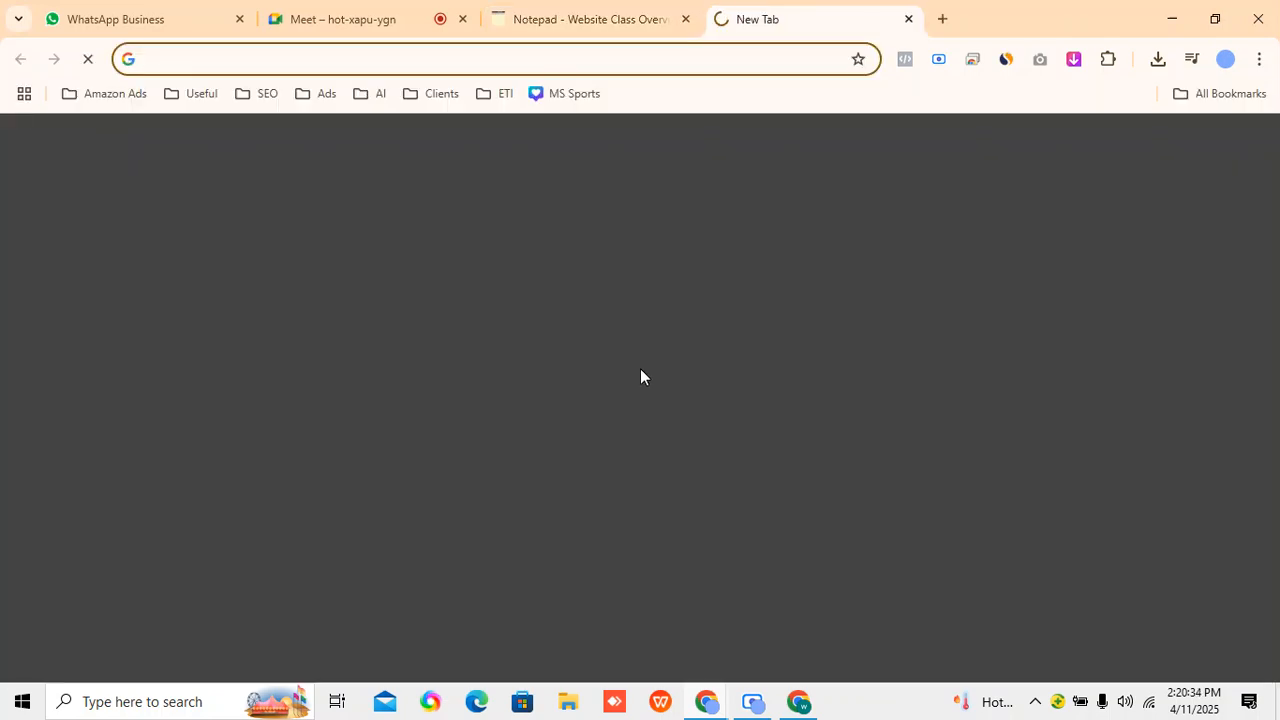
text(business.facebook.com/adsmanager)
key(Return)
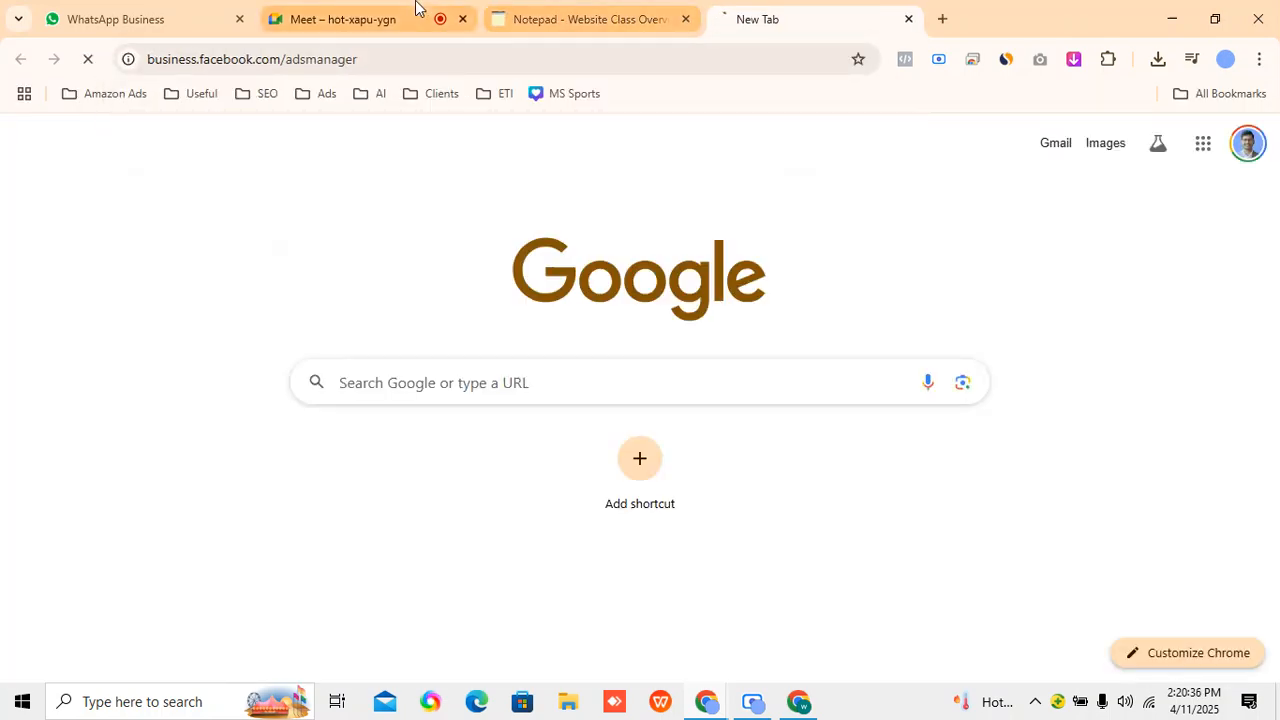
click(415, 14)
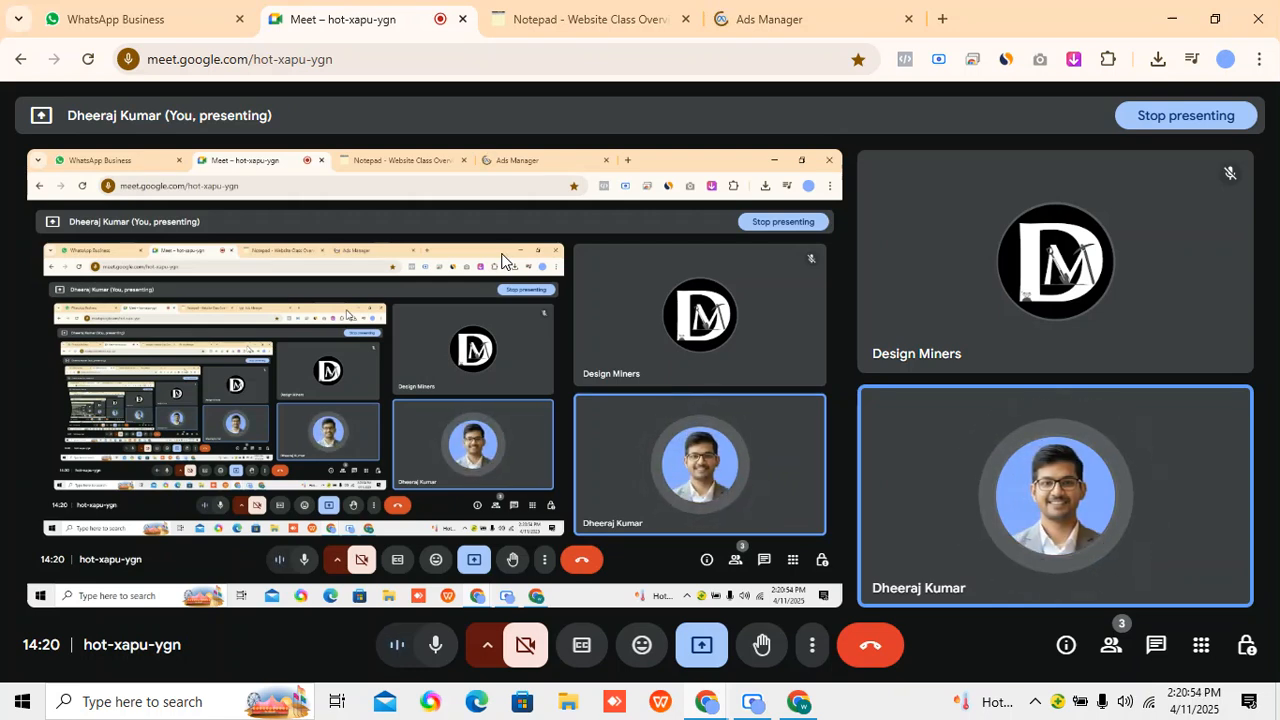
click(829, 8)
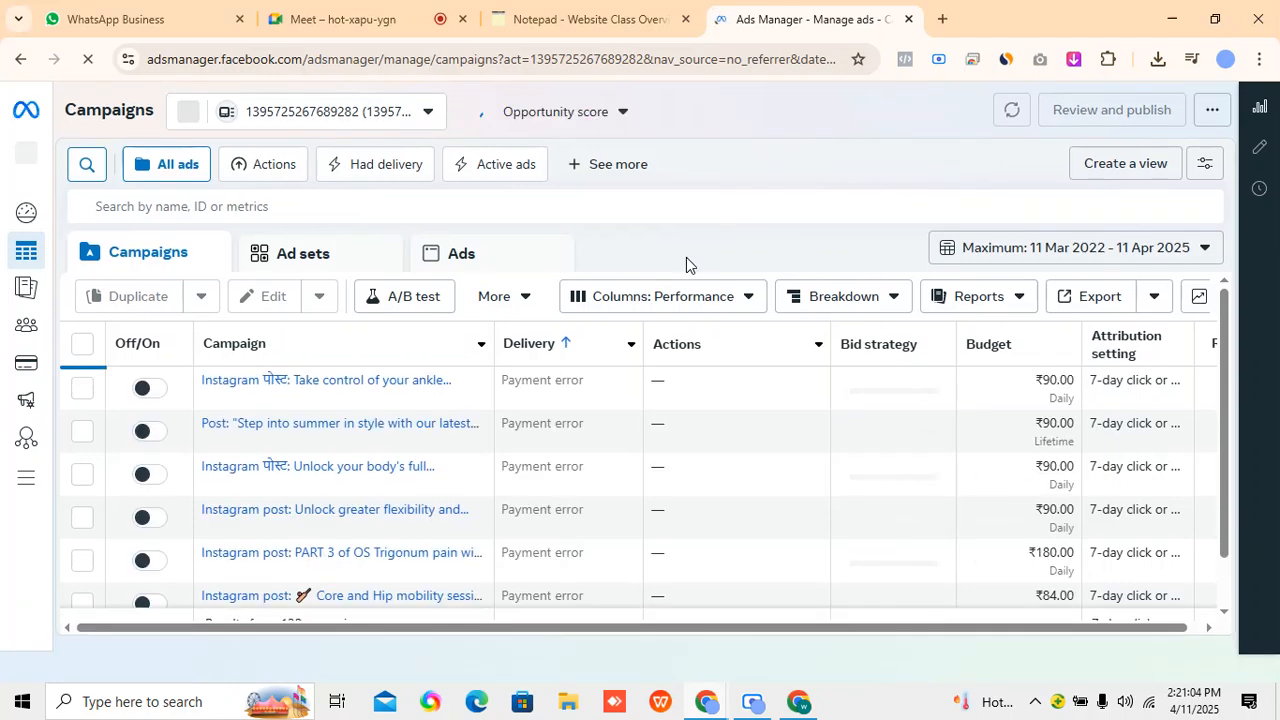
Switch Ads Manager to the Testing ad account of the Yummy World business portfolio.
click(311, 126)
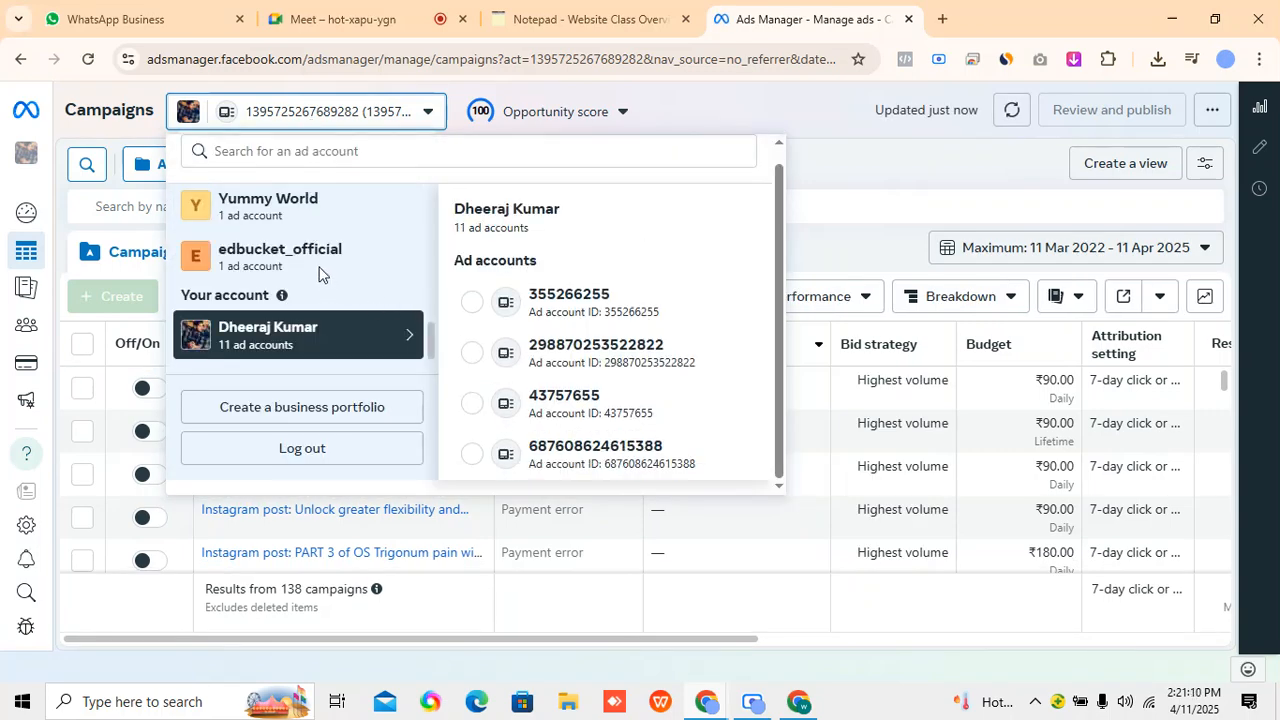
scroll(312, 260, up, 1)
click(340, 298)
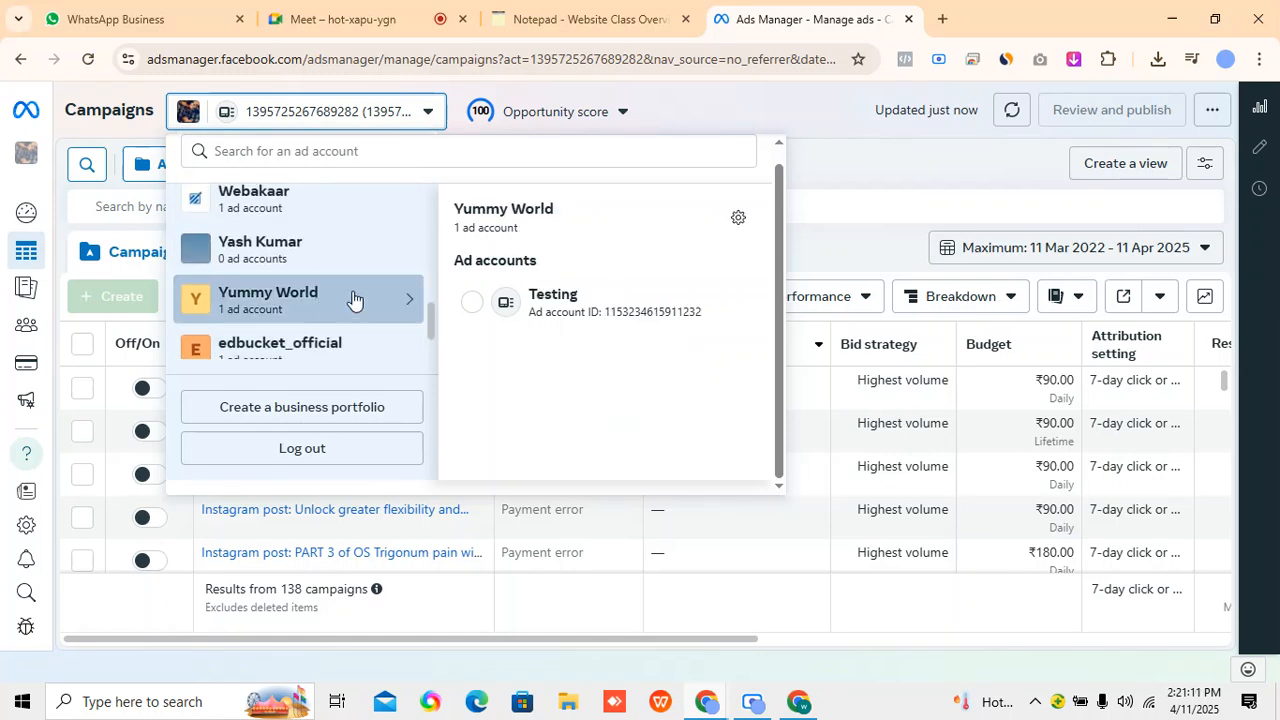
click(497, 301)
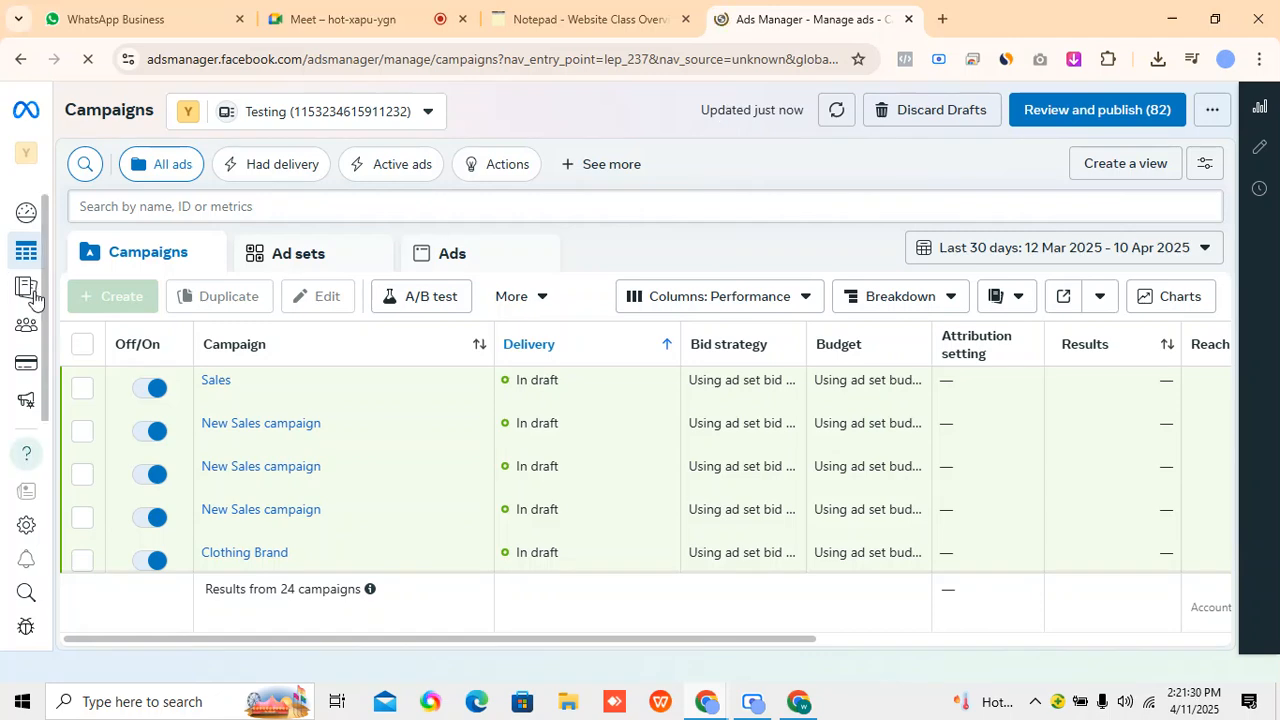
Open the Audiences page of the Testing account and start creating a custom audience.
mouse_move(48, 289)
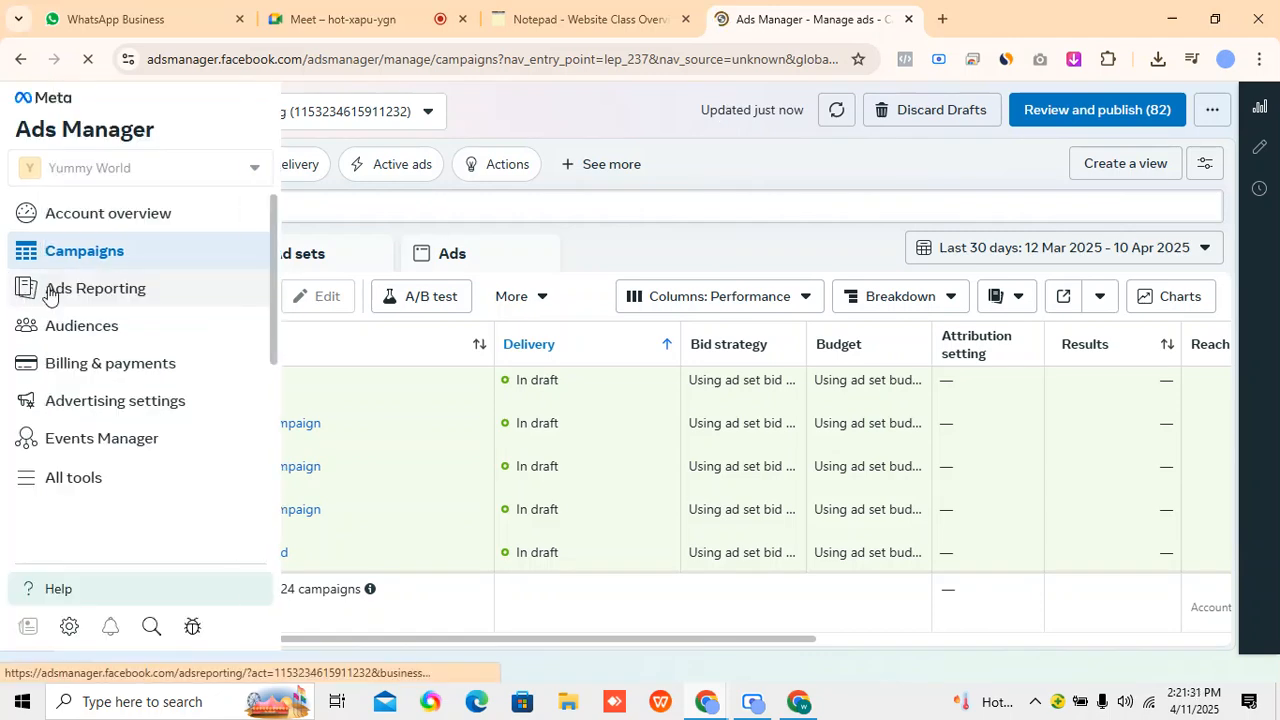
click(114, 330)
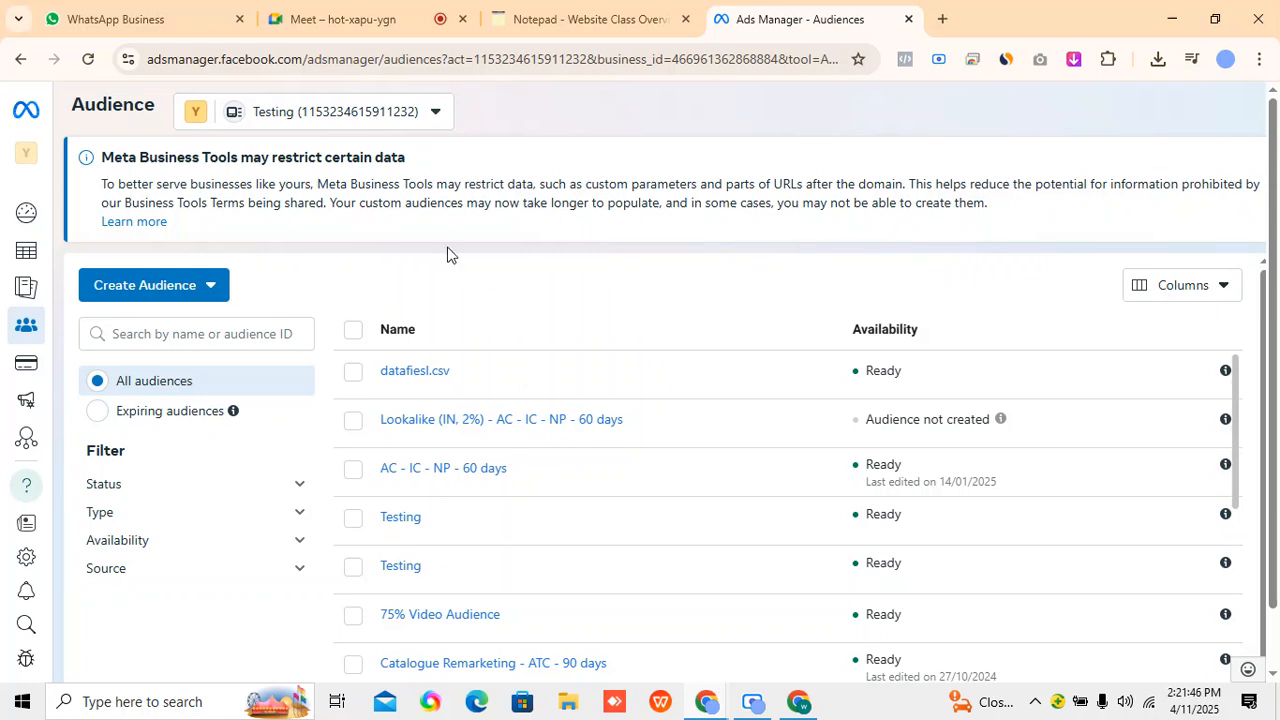
click(197, 289)
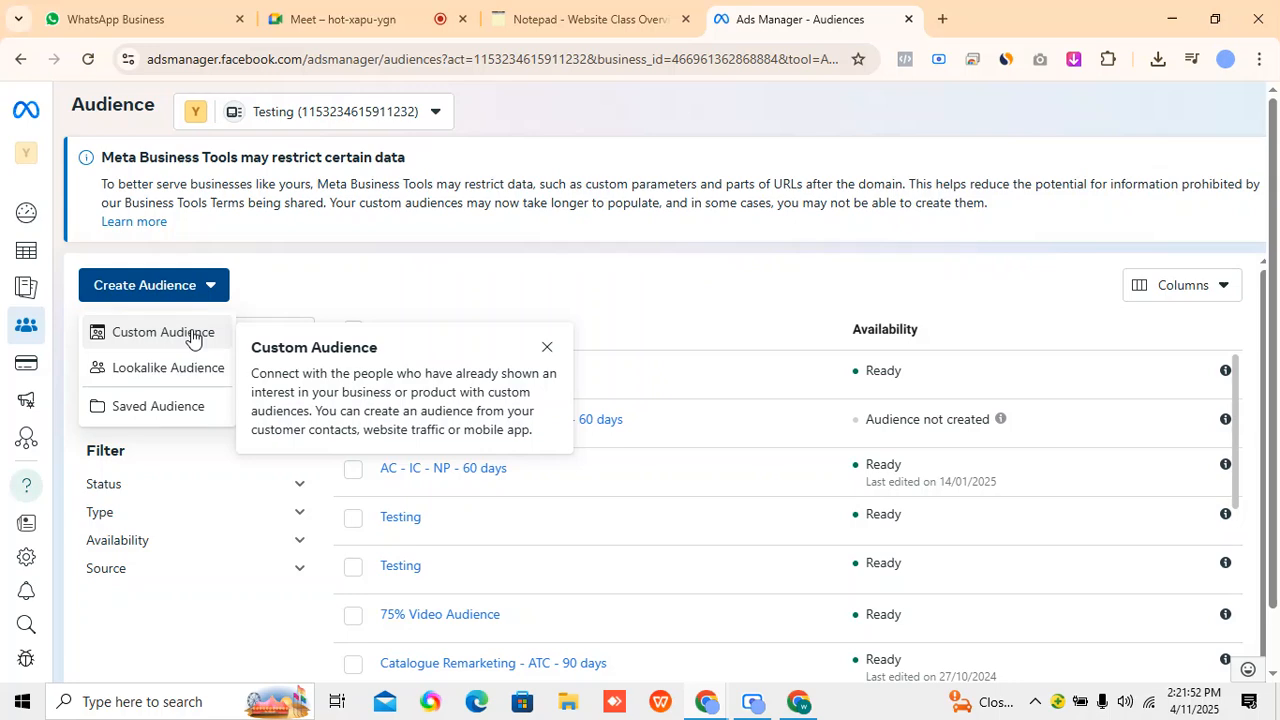
click(192, 334)
Check the source outline in the notepad and continue the custom audience with Website as its source.
click(580, 19)
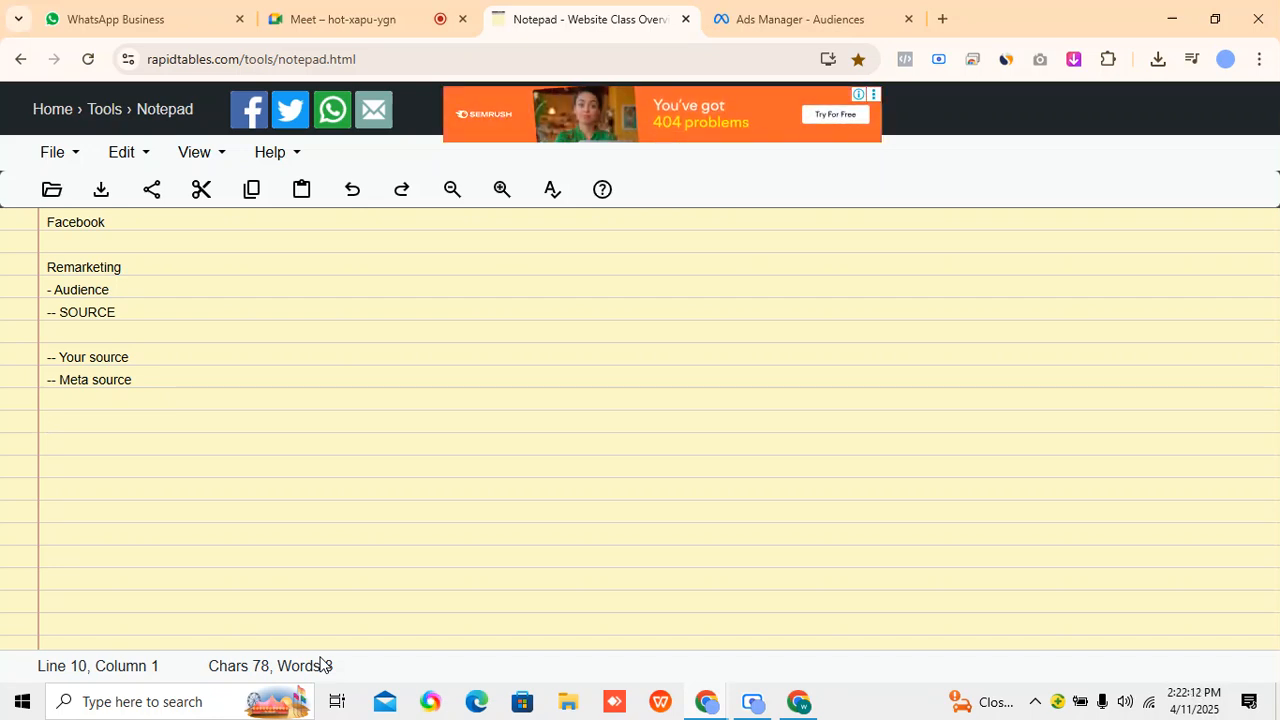
click(748, 16)
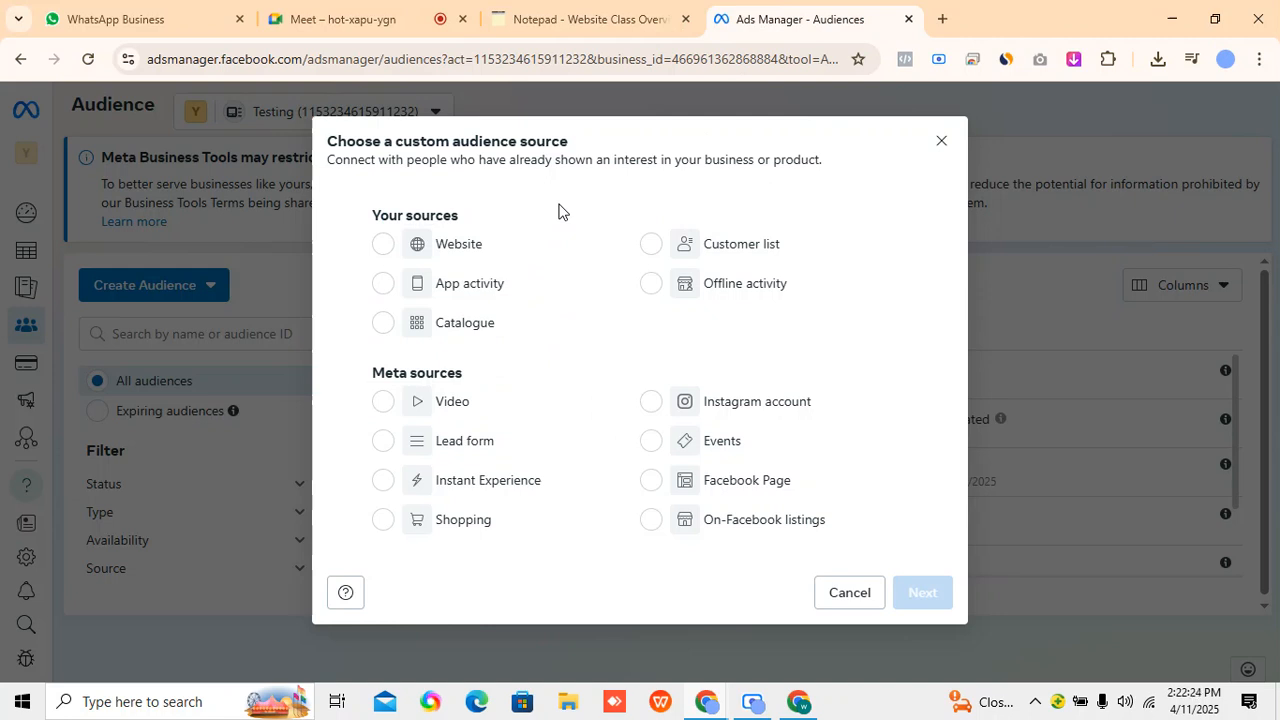
click(381, 247)
click(910, 600)
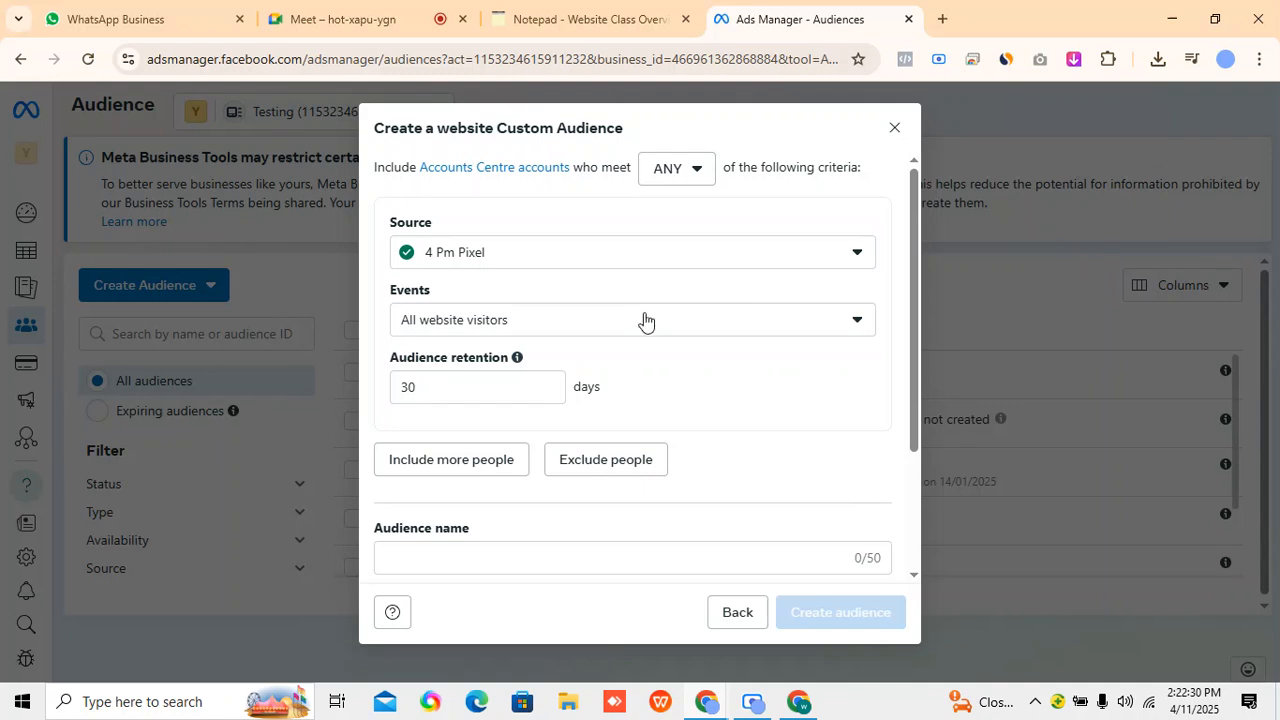
Review the available pixels and choose 4 Pm Pixel as the website audience's source.
click(597, 256)
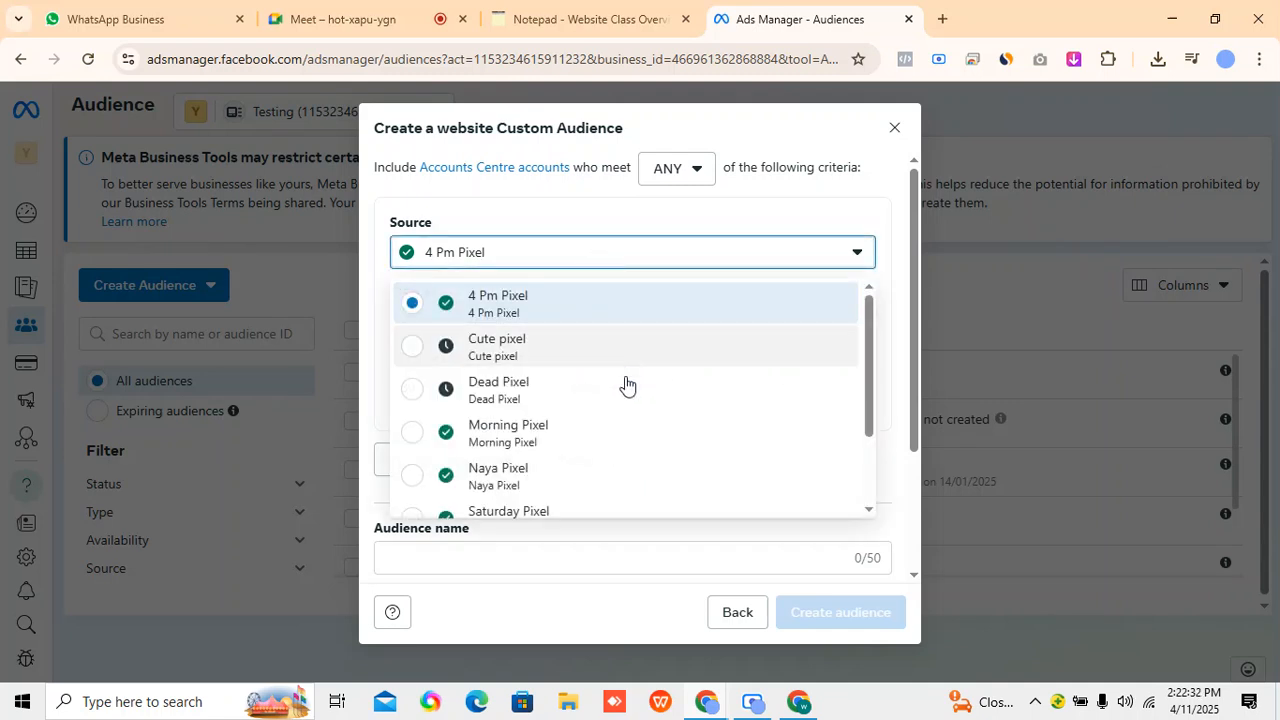
scroll(622, 505, down, 3)
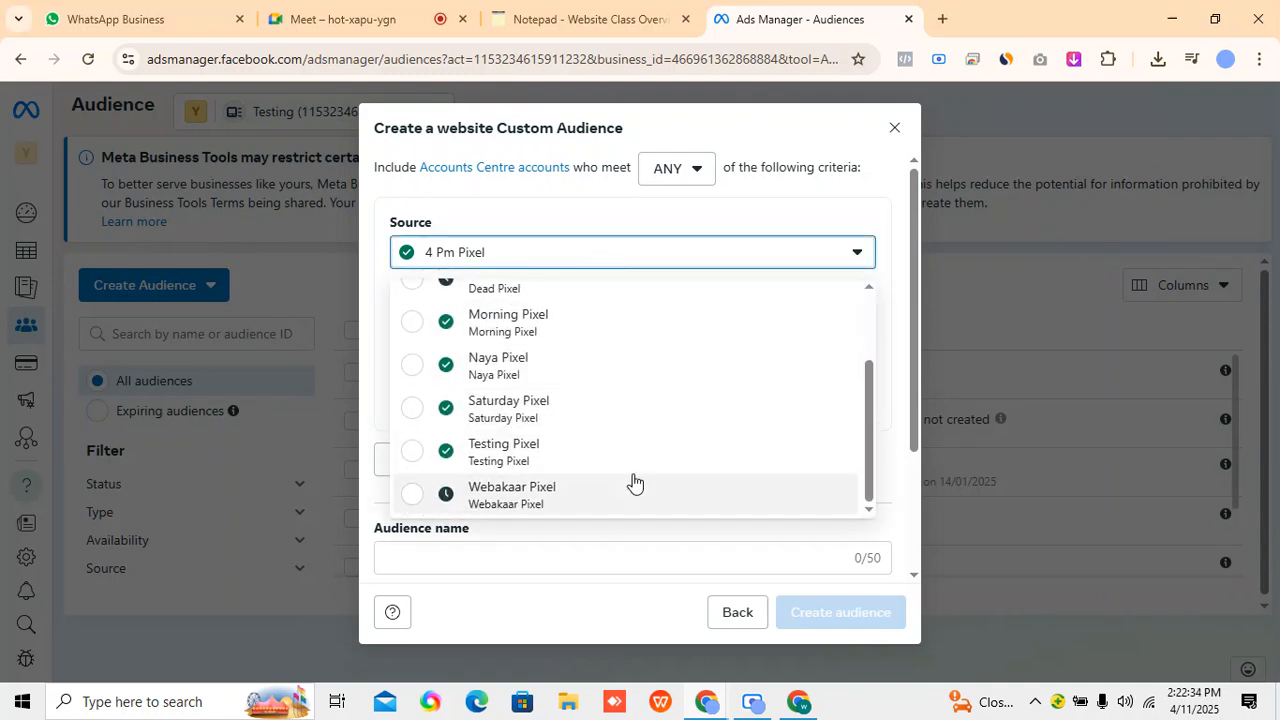
scroll(630, 470, up, 2)
click(538, 308)
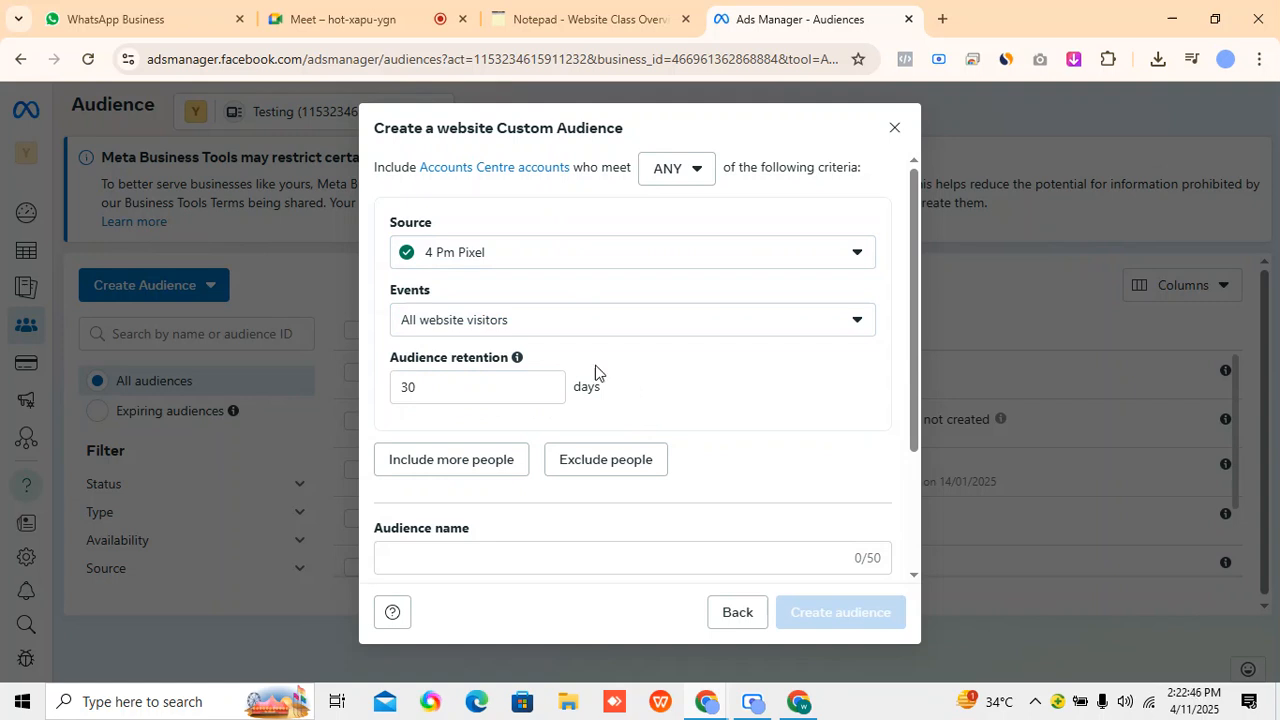
Look through the event options offered for the website audience and close the list without changing the selection.
click(540, 328)
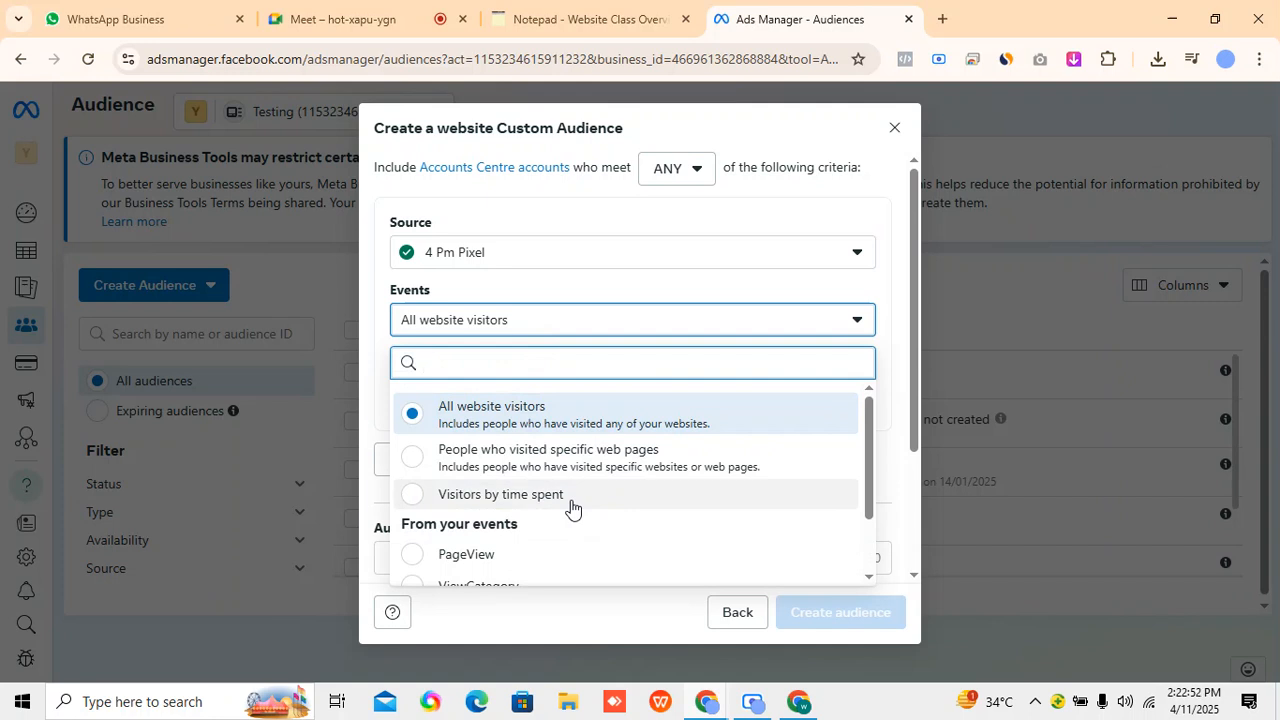
scroll(571, 508, down, 3)
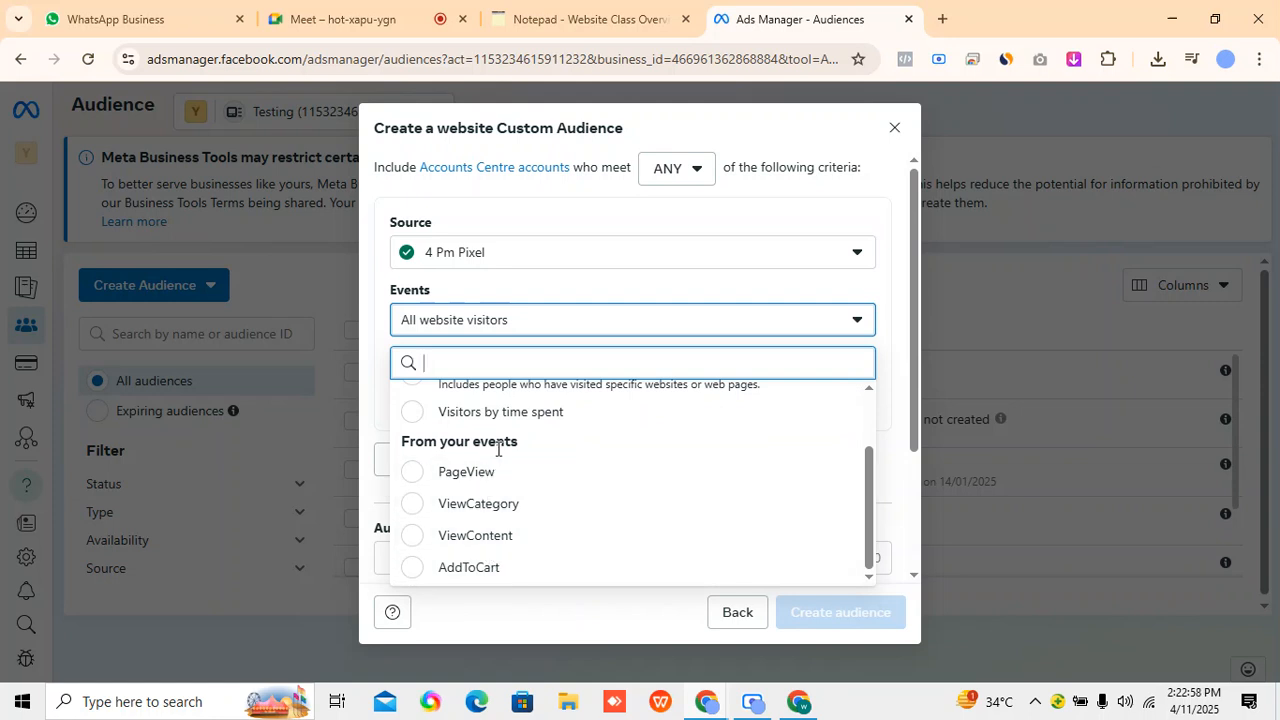
click(668, 277)
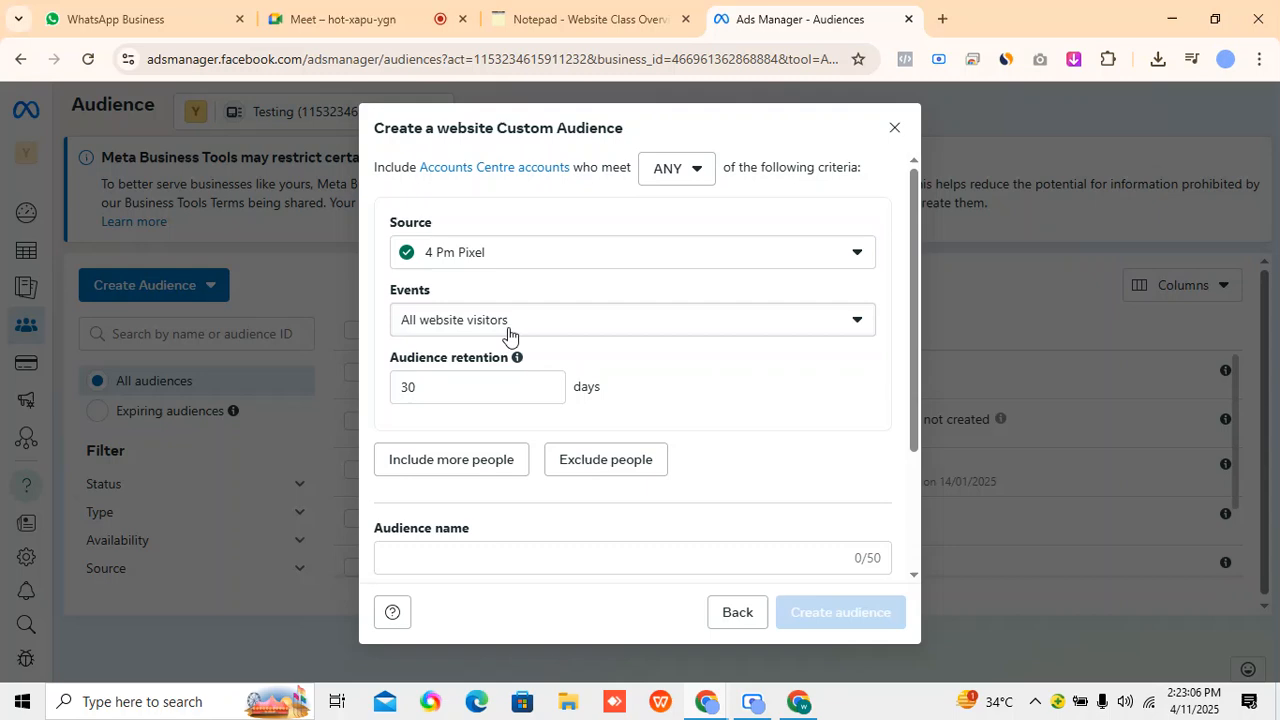
Include more people with a second criterion and set its event to AddToCart.
scroll(600, 420, down, 1)
click(475, 366)
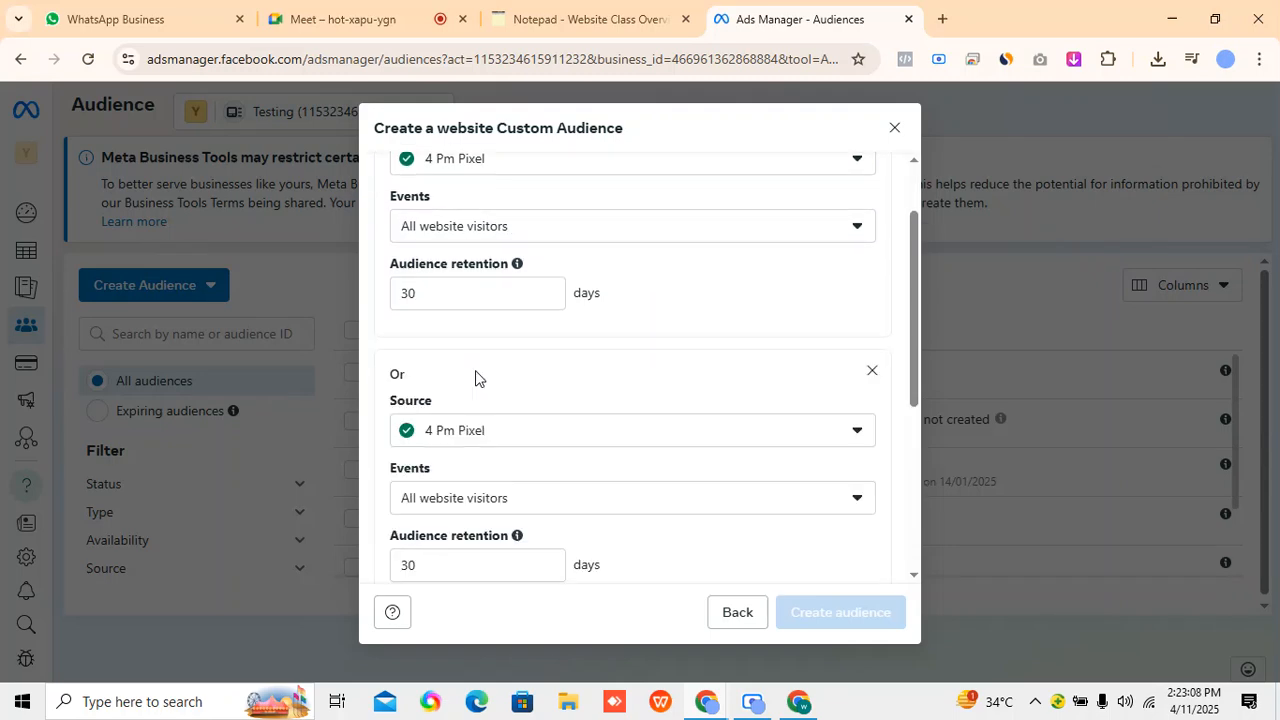
scroll(523, 414, down, 2)
click(554, 318)
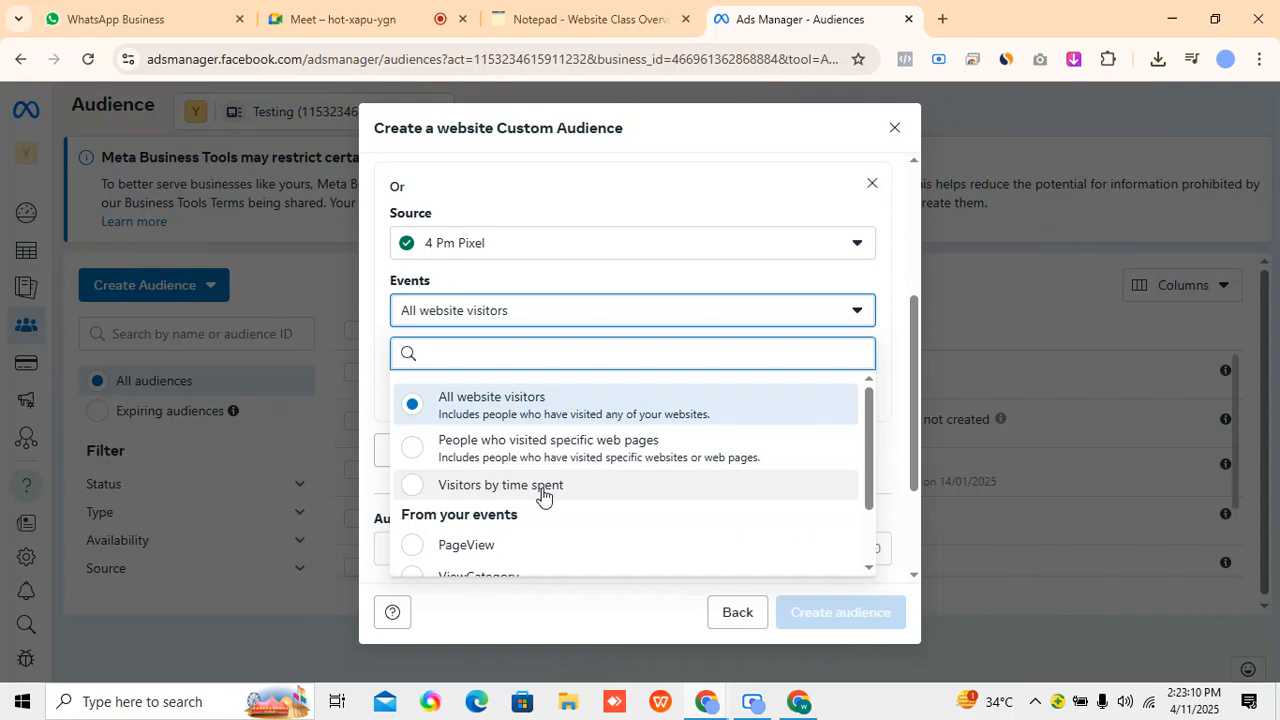
scroll(543, 497, down, 1)
click(531, 558)
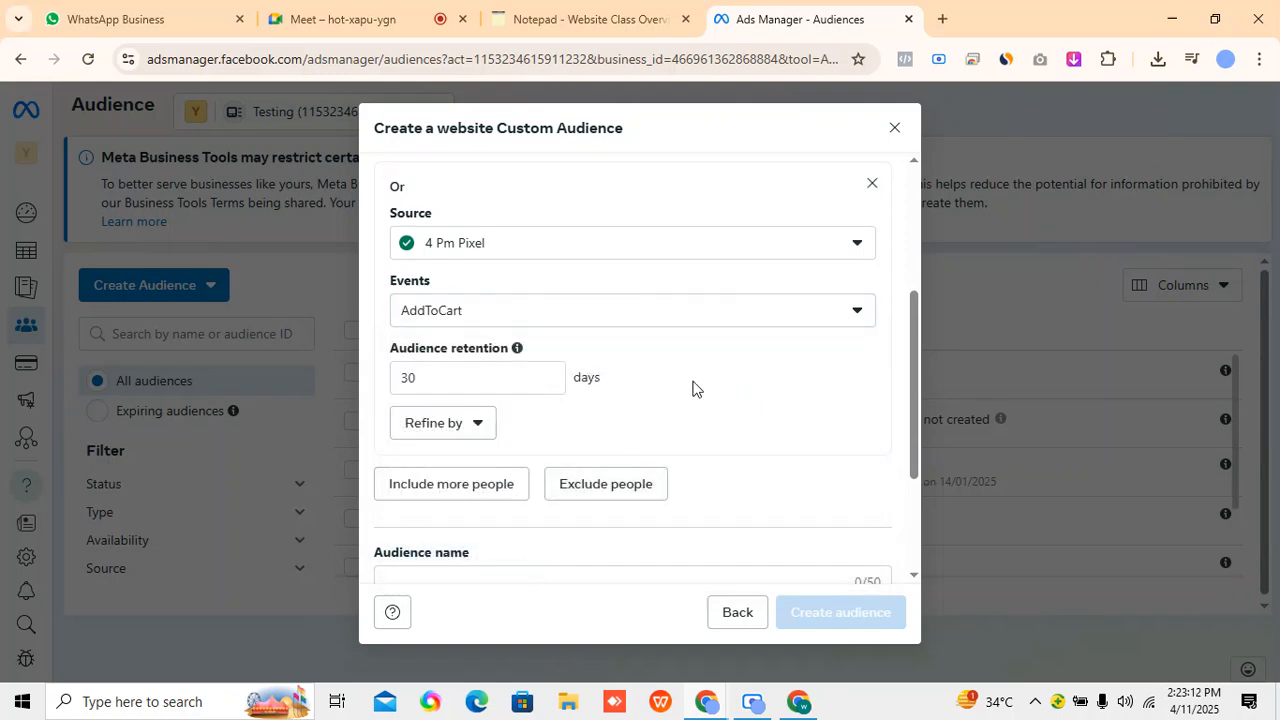
Recheck the first criterion's source options, keeping 4 Pm Pixel, and review the settings of both audience criteria.
scroll(695, 392, up, 5)
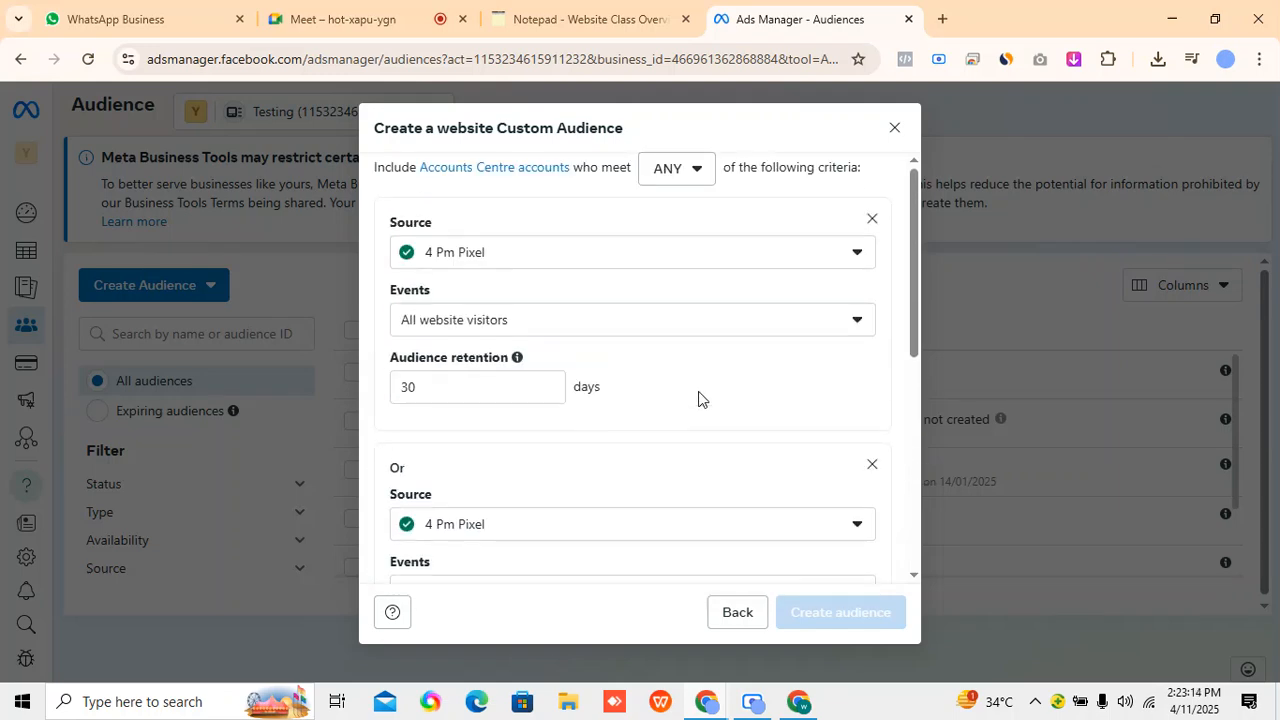
click(600, 268)
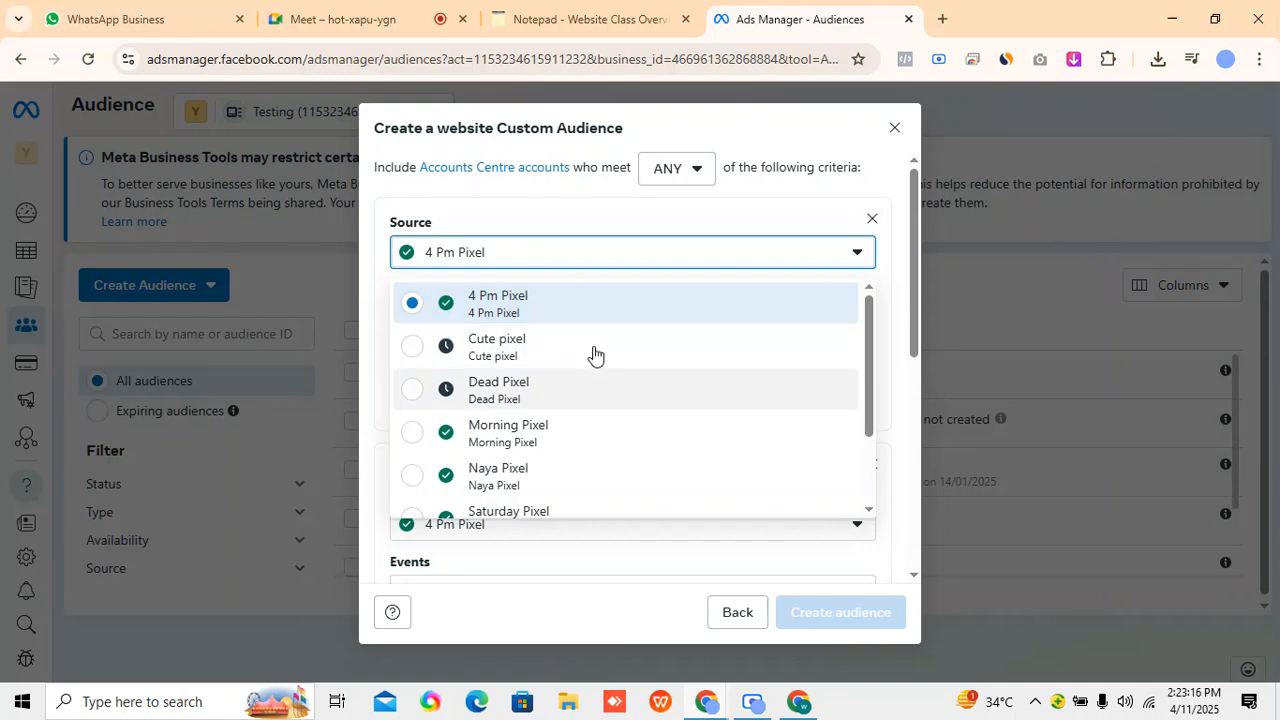
click(640, 298)
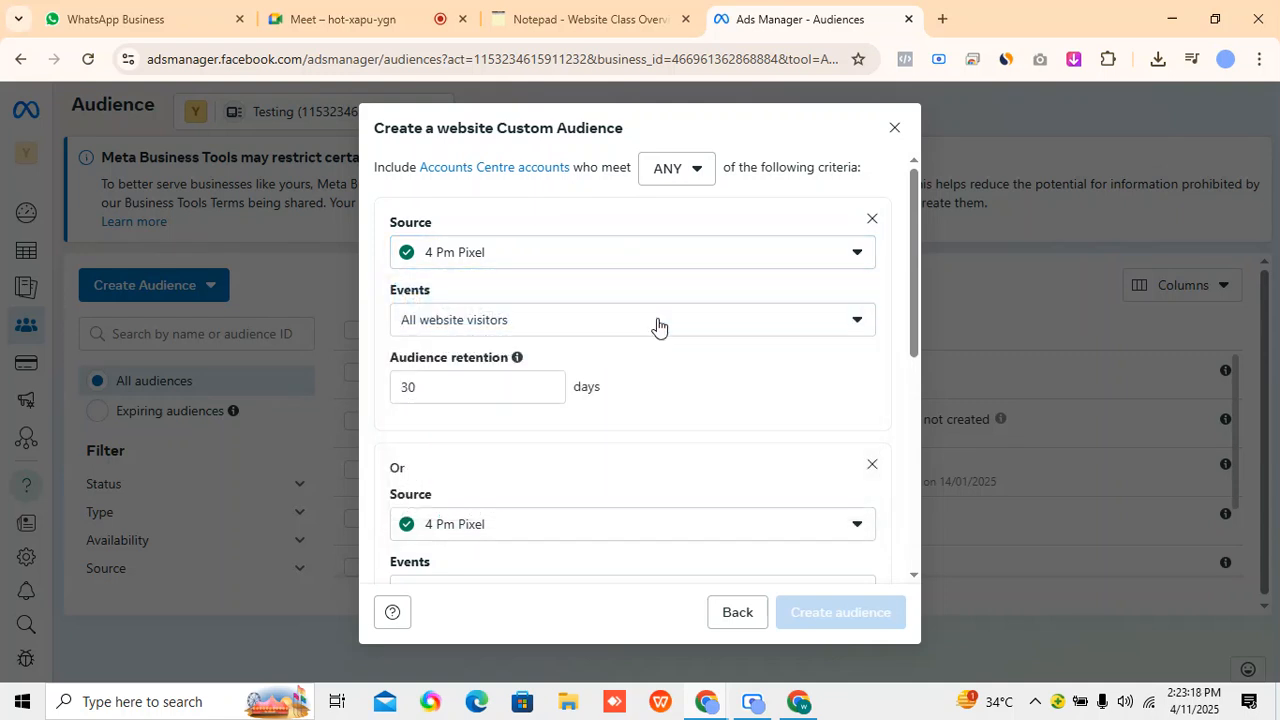
scroll(669, 449, down, 5)
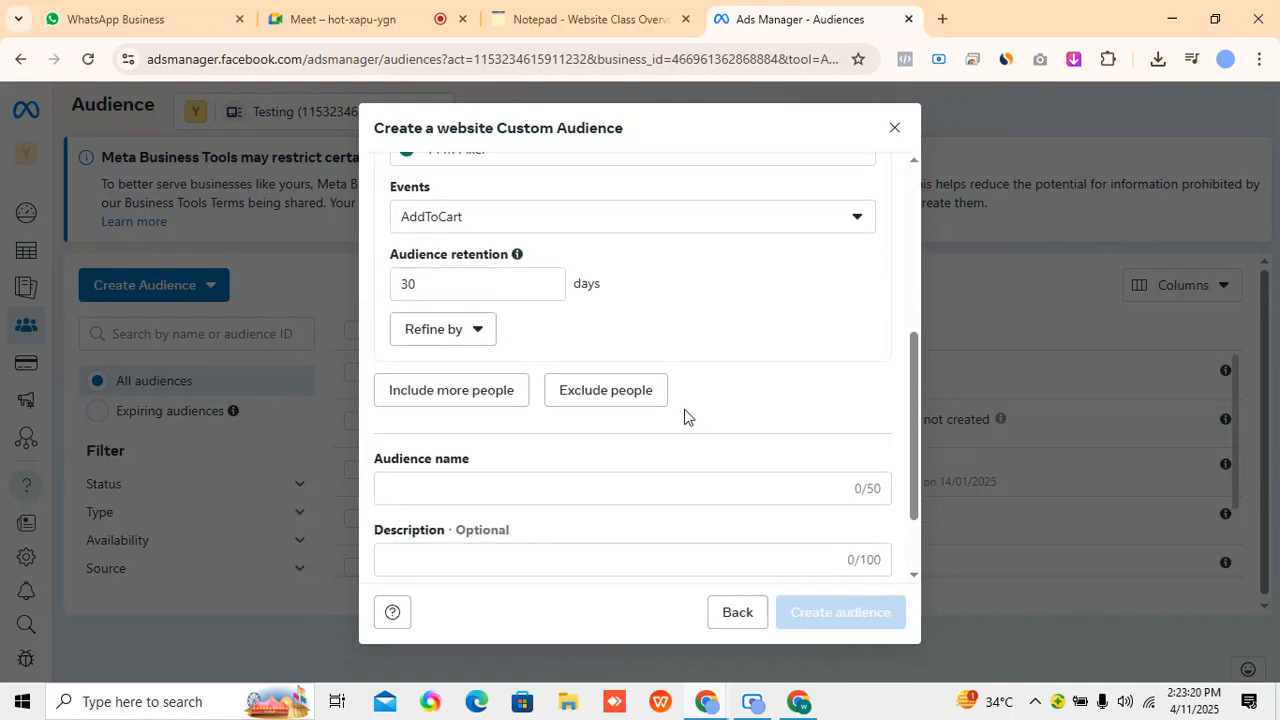
scroll(686, 400, up, 2)
scroll(659, 428, up, 1)
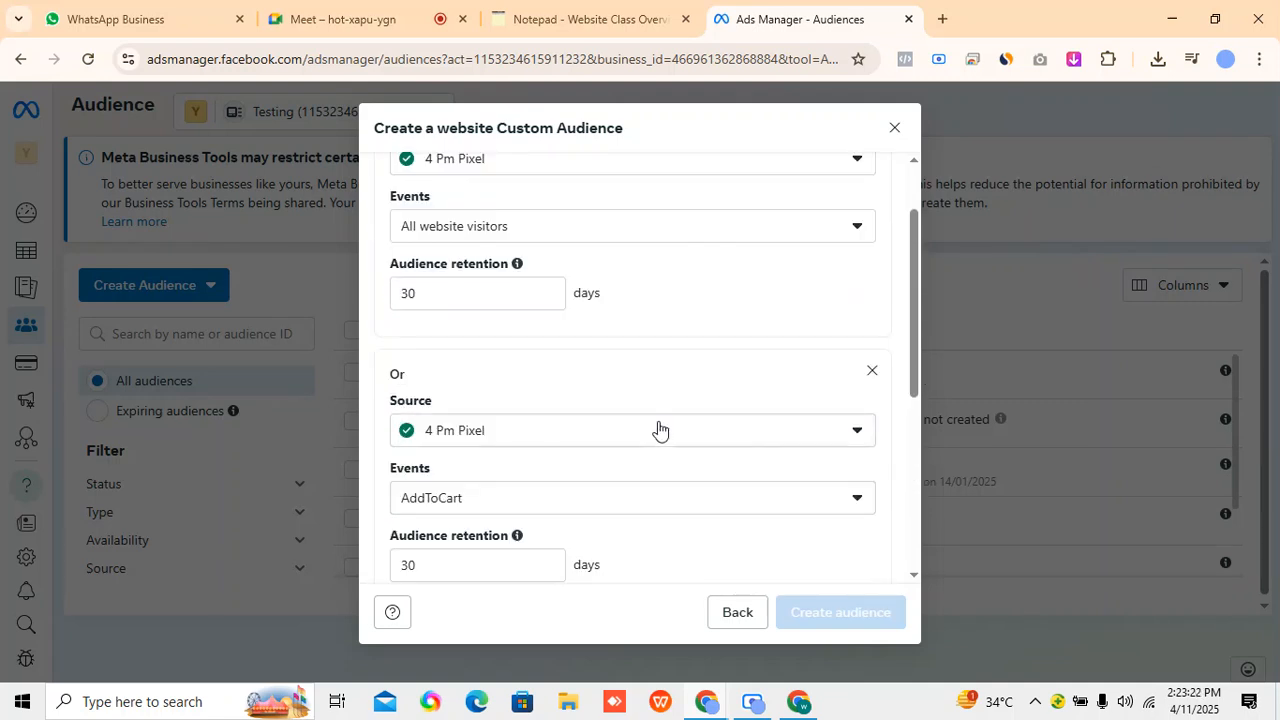
scroll(593, 378, up, 1)
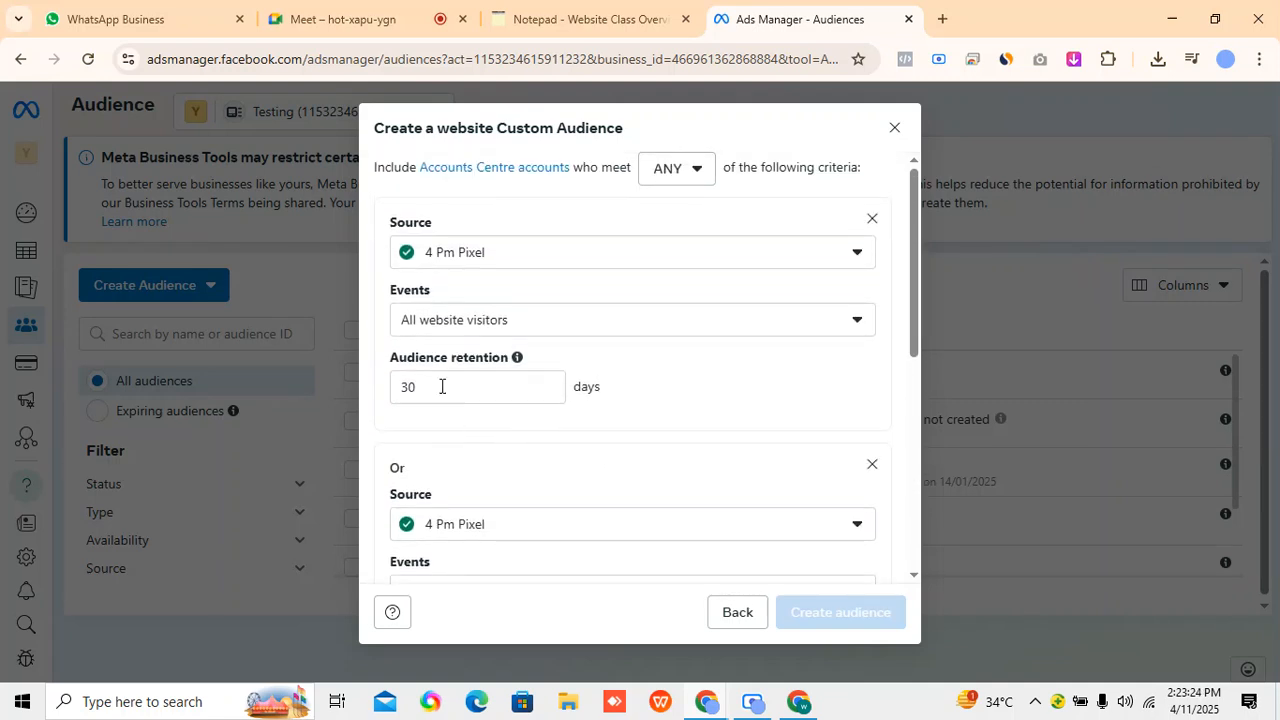
Name the website audience "Page View & Add to cart" and create it.
scroll(520, 420, down, 2)
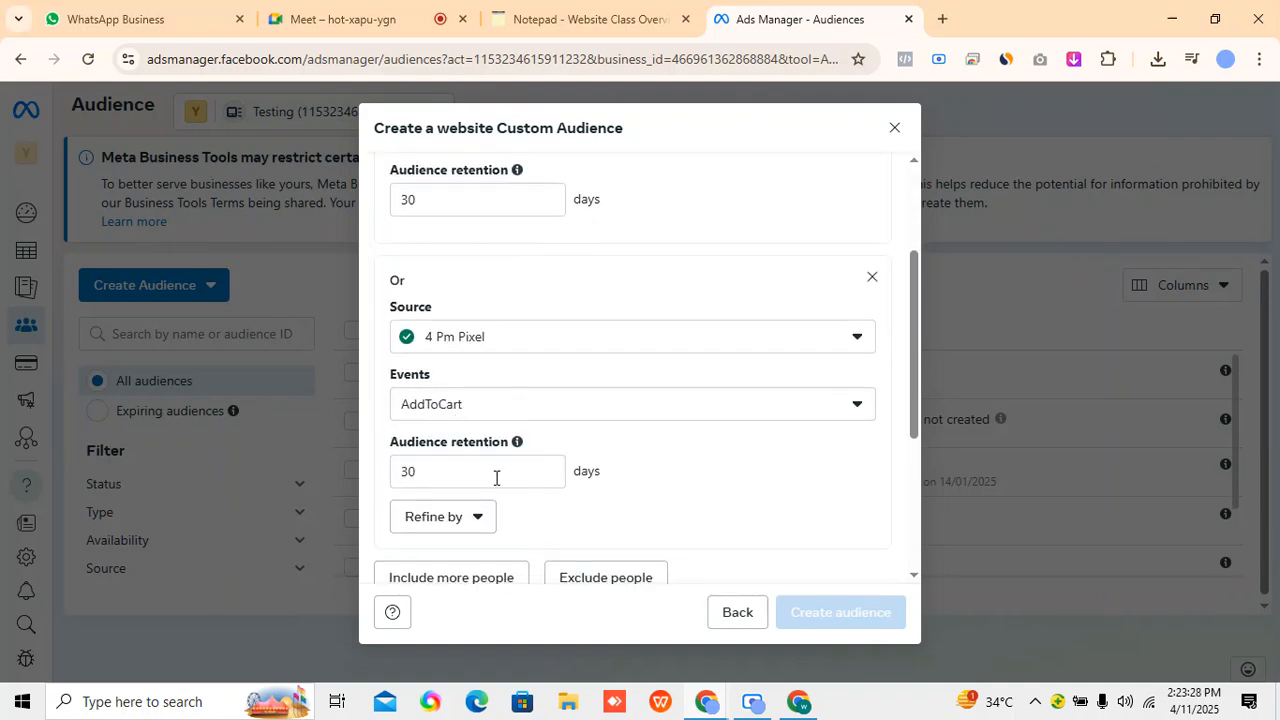
scroll(538, 475, down, 2)
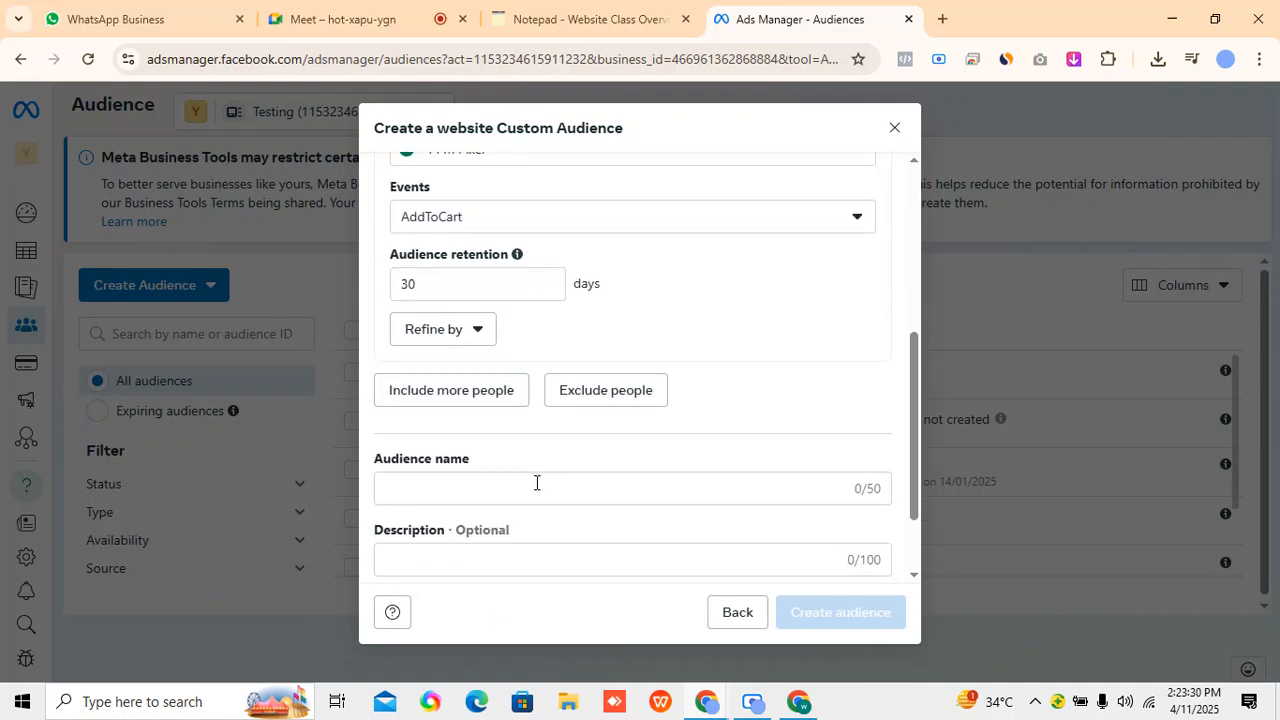
click(532, 482)
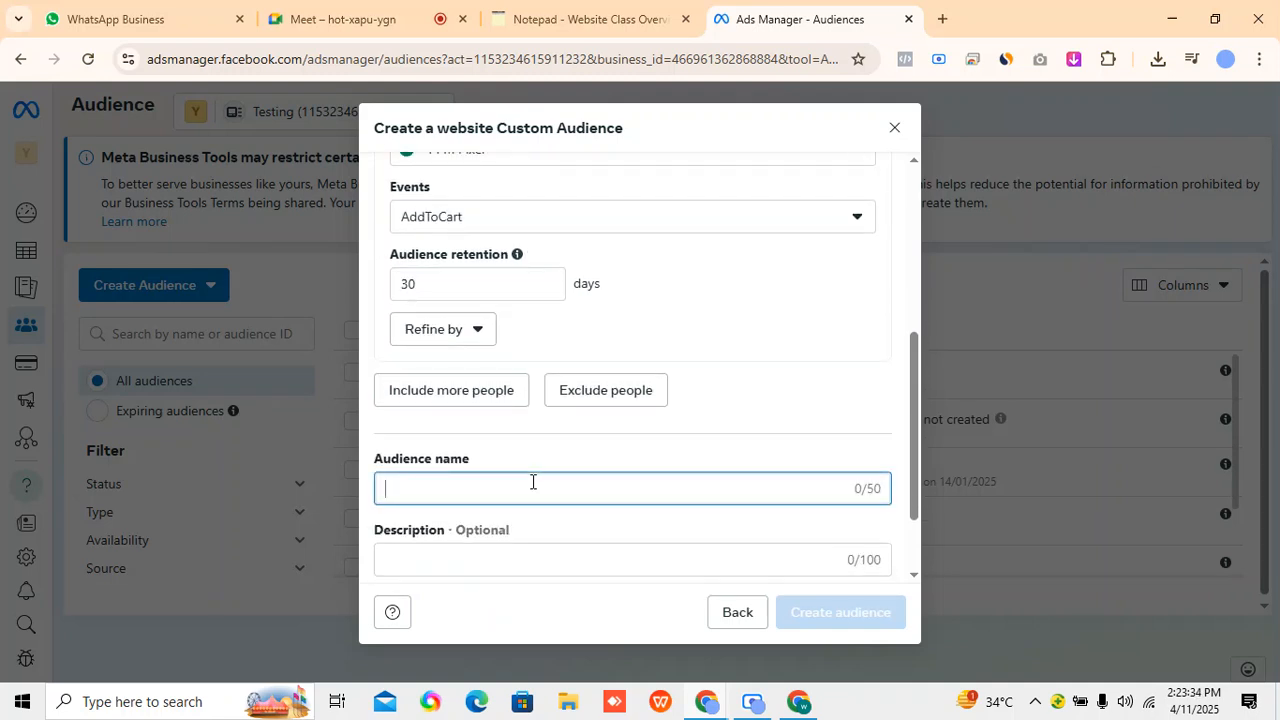
text(Page Vi)
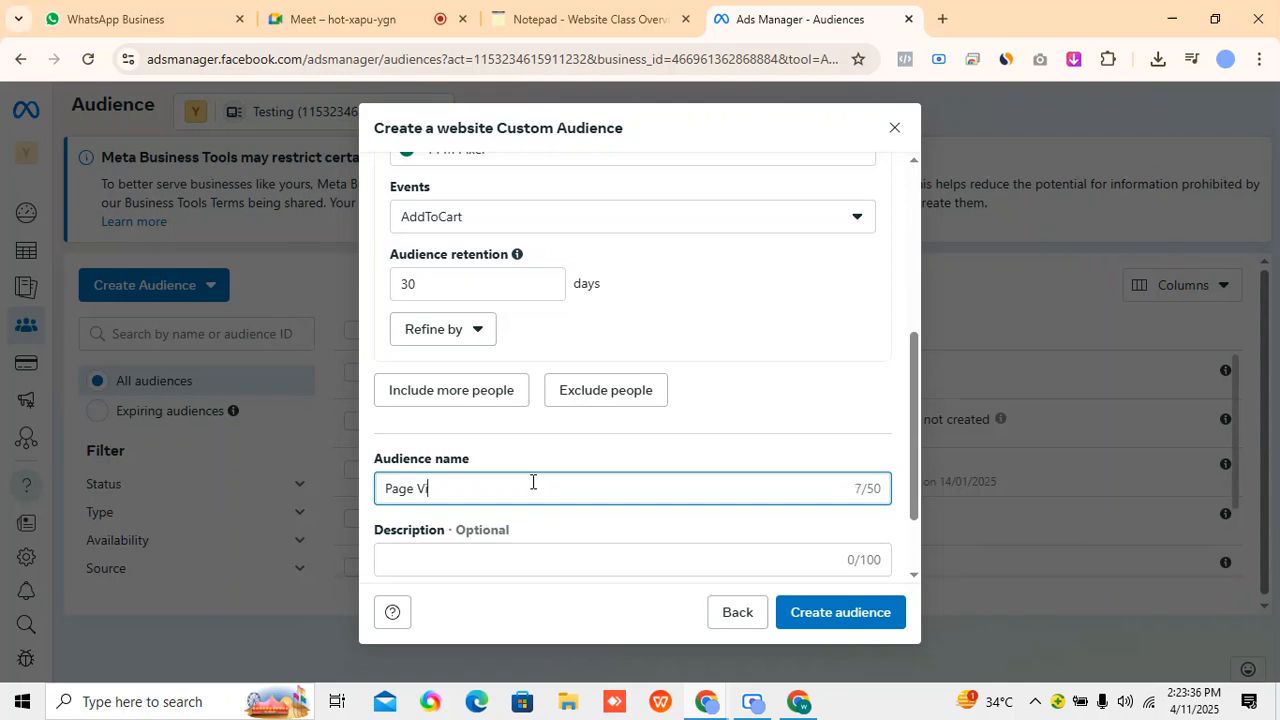
text(ew & Add to cart)
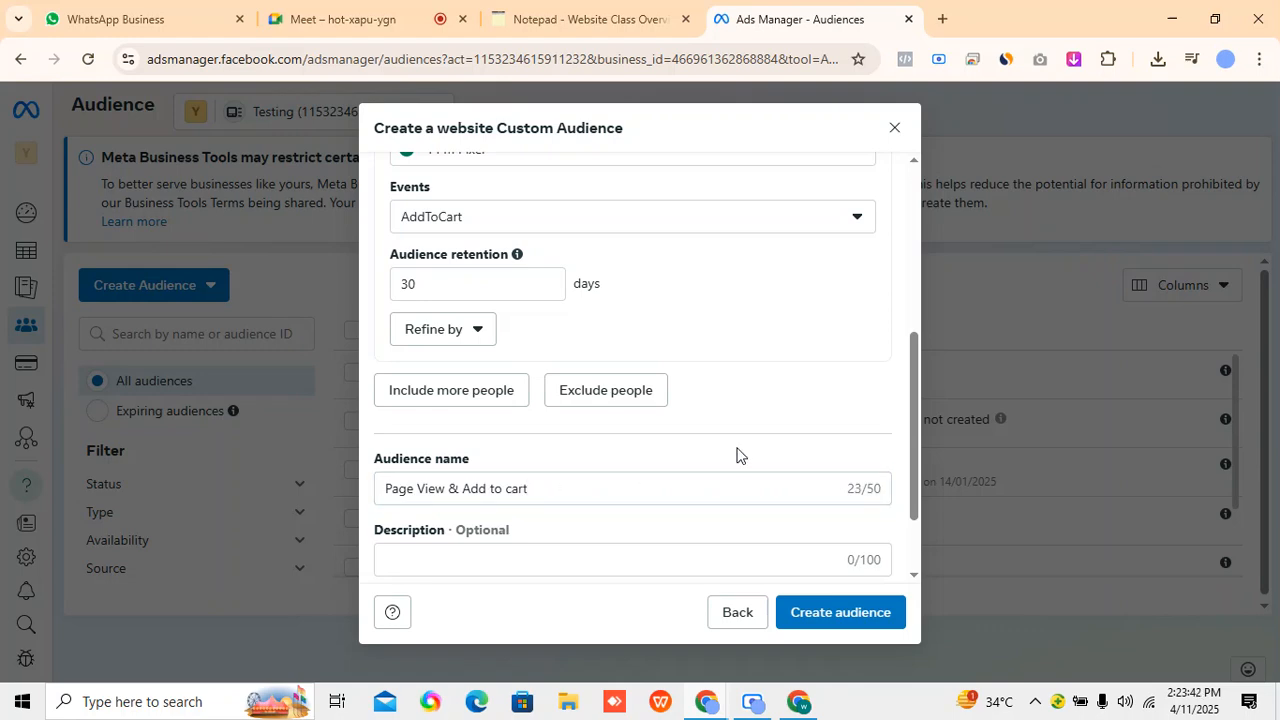
click(828, 614)
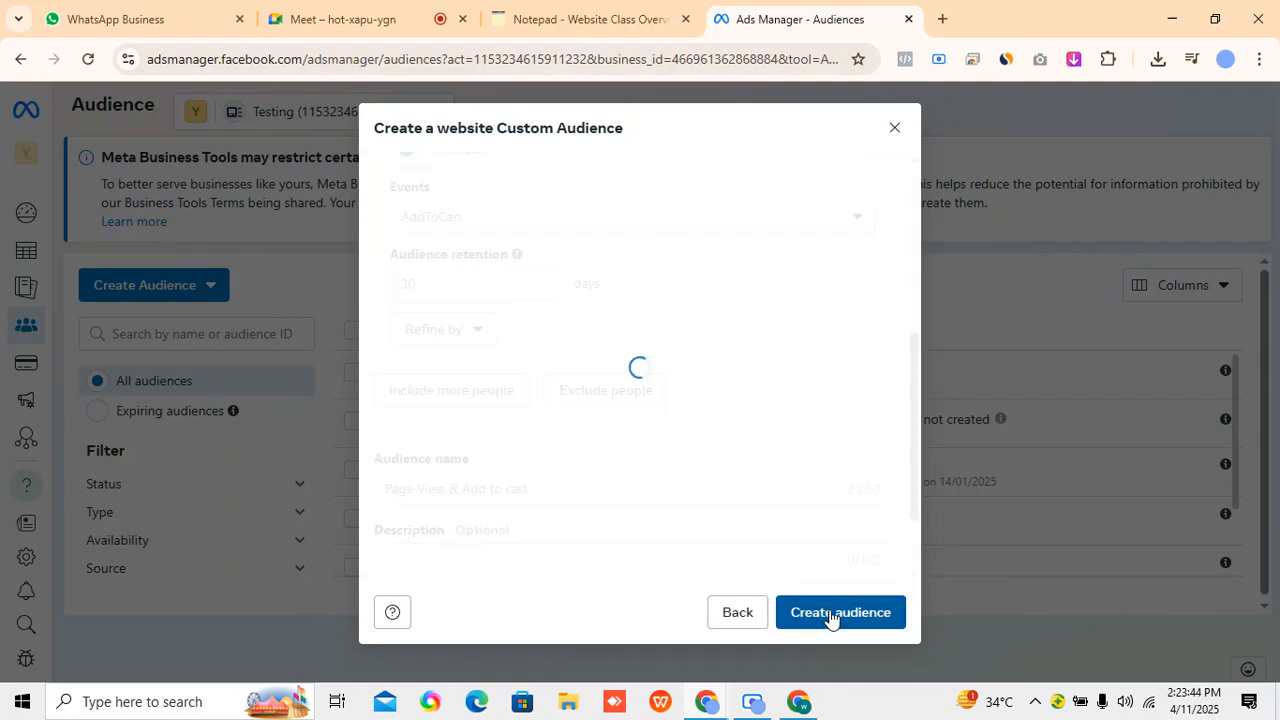
click(562, 22)
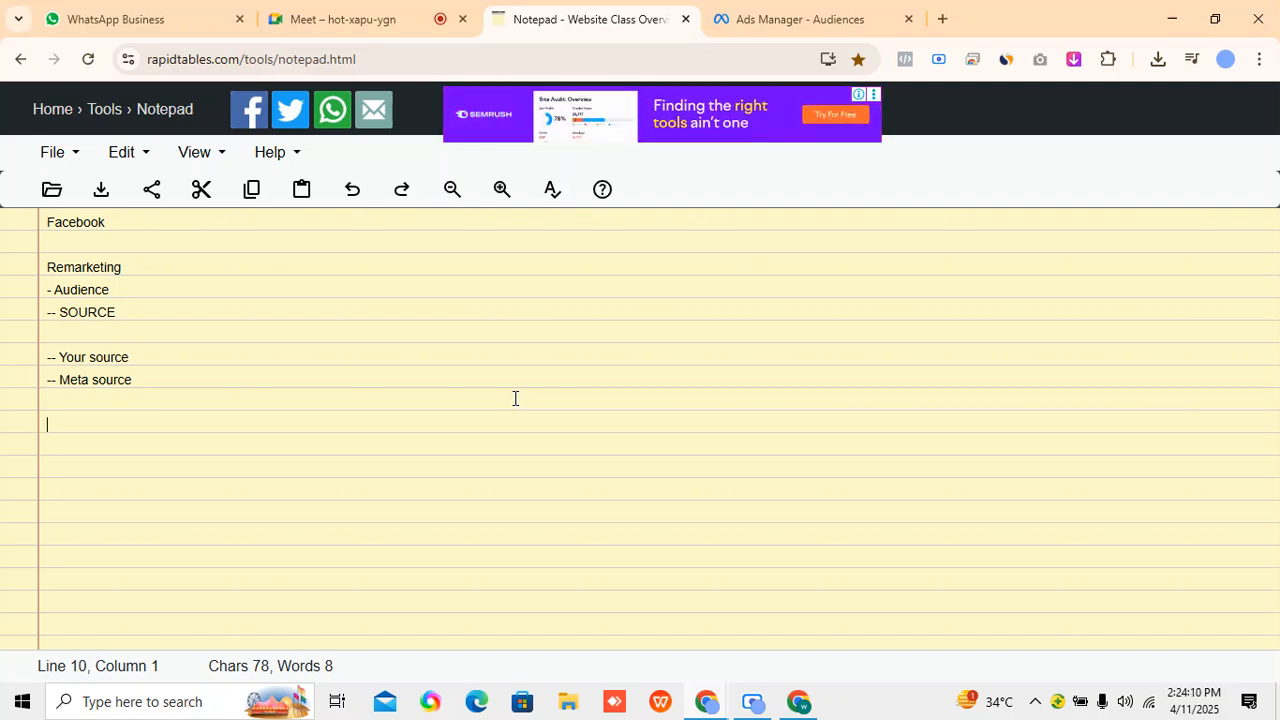
click(794, 16)
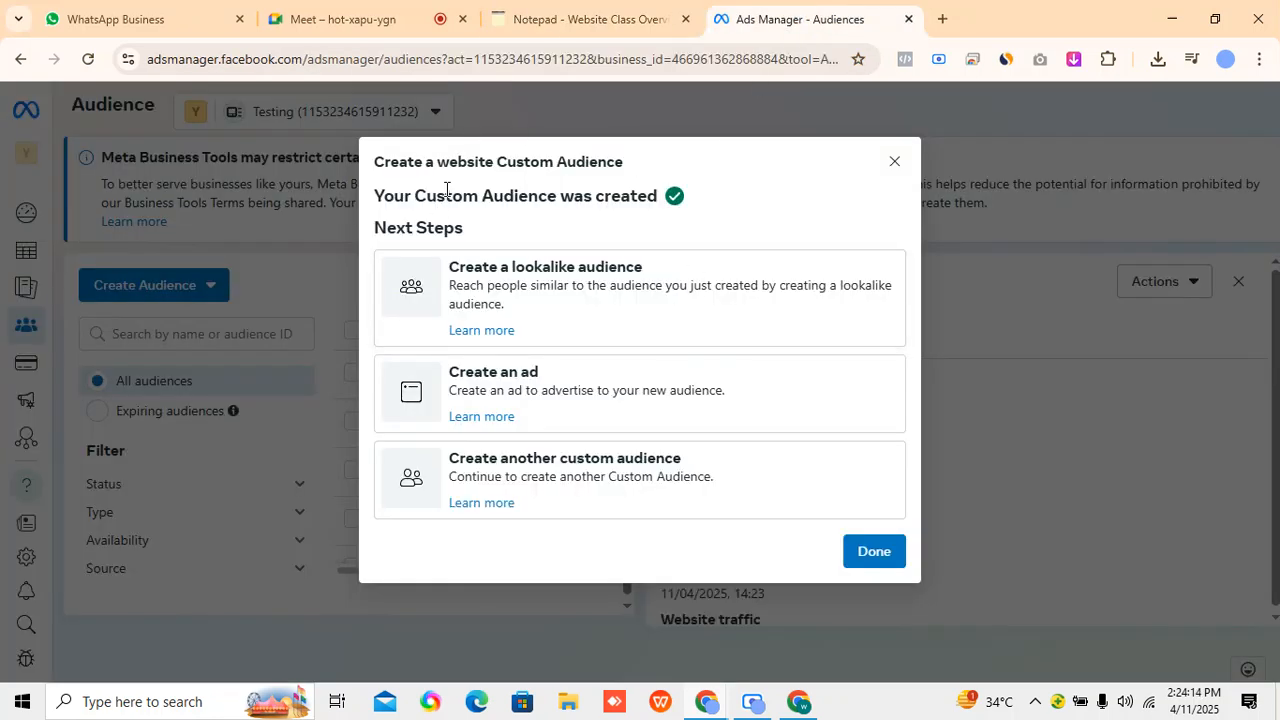
drag(379, 196, 622, 196)
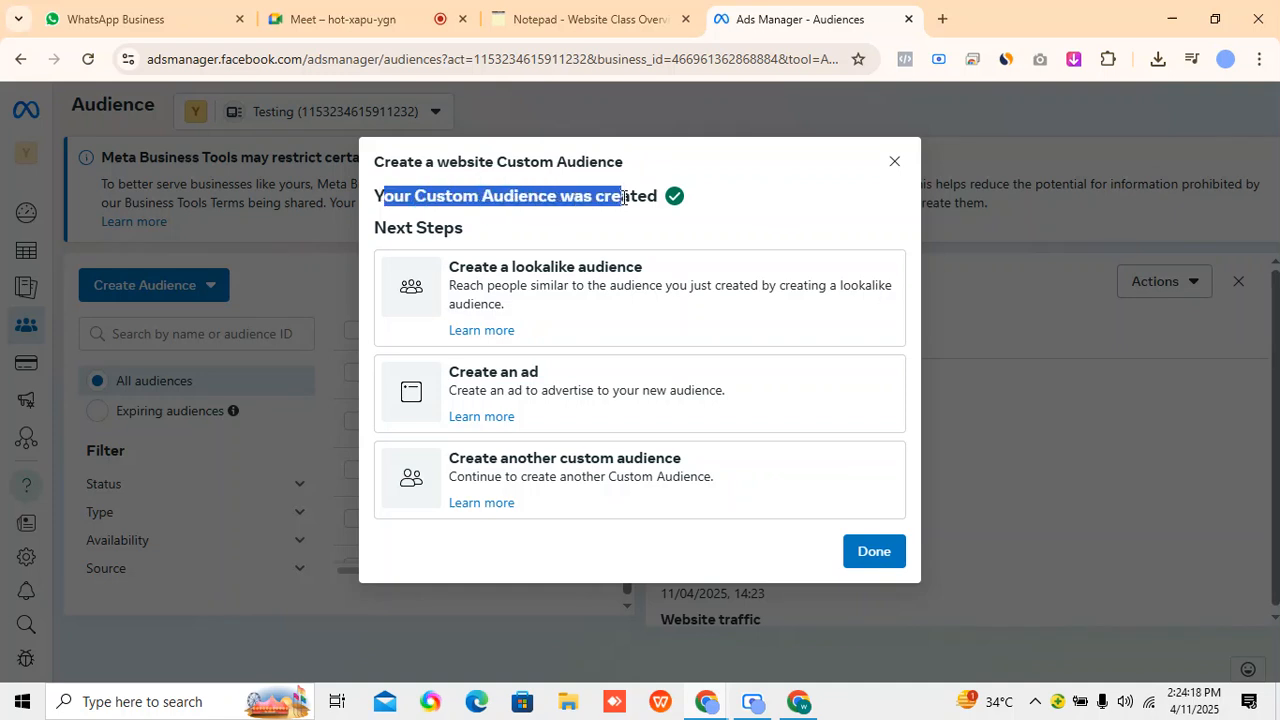
click(628, 223)
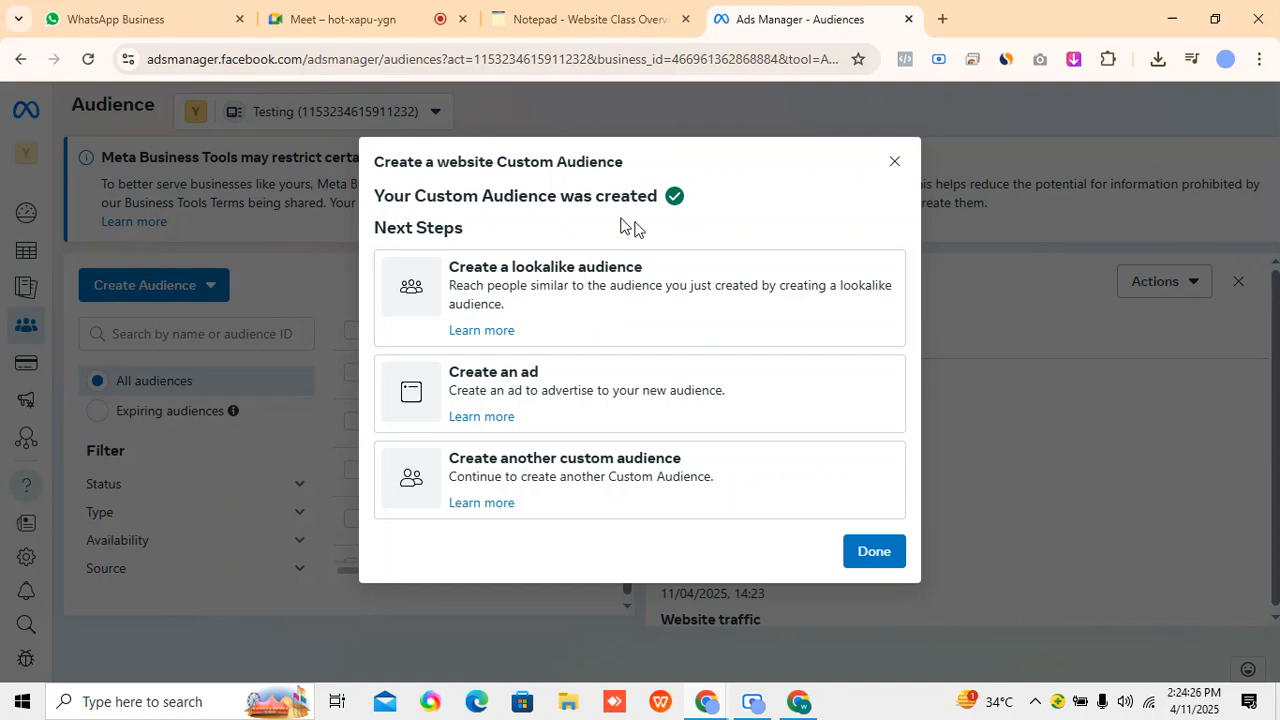
click(325, 17)
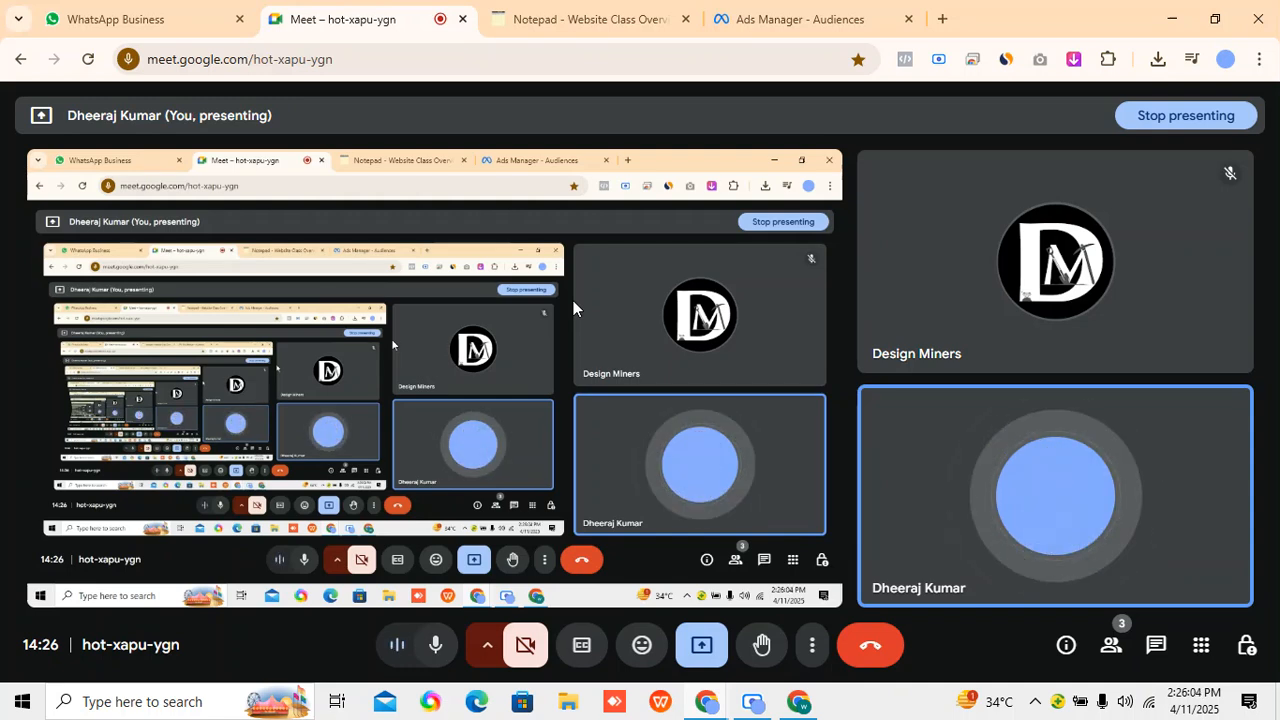
click(850, 18)
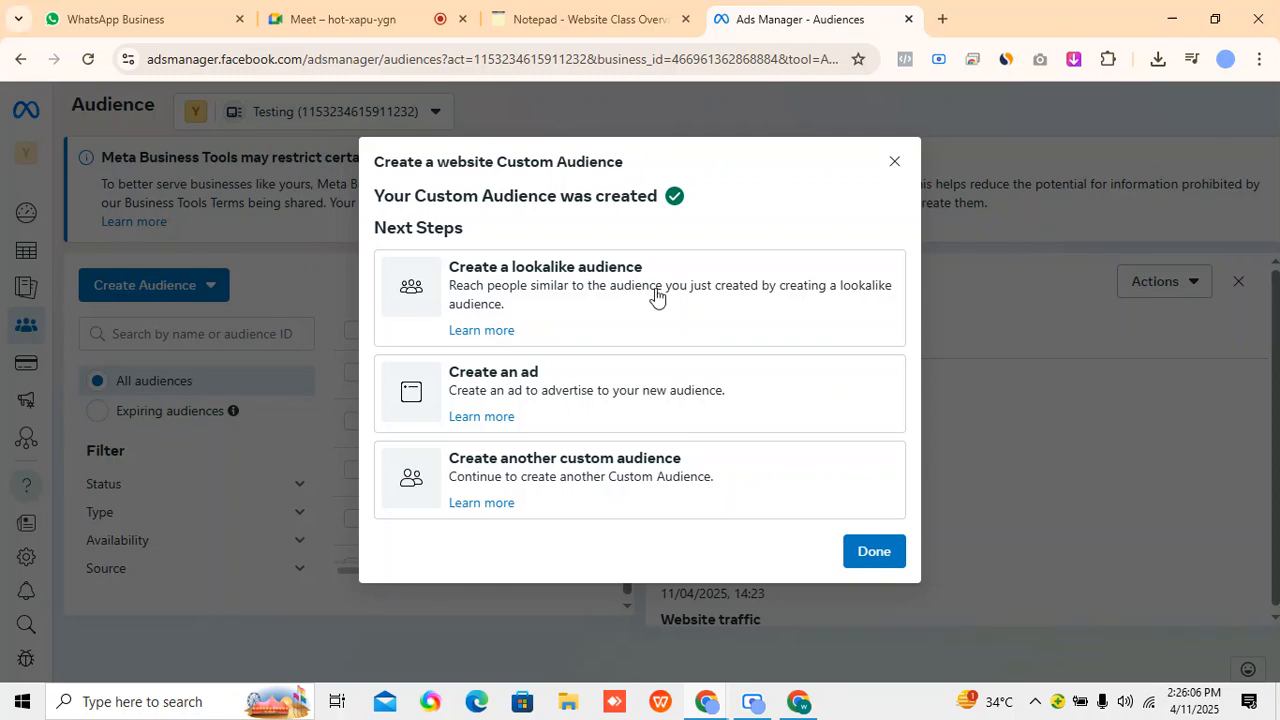
Start a lookalike audience based on the new Page View & Add to cart audience and set its location to India.
click(663, 297)
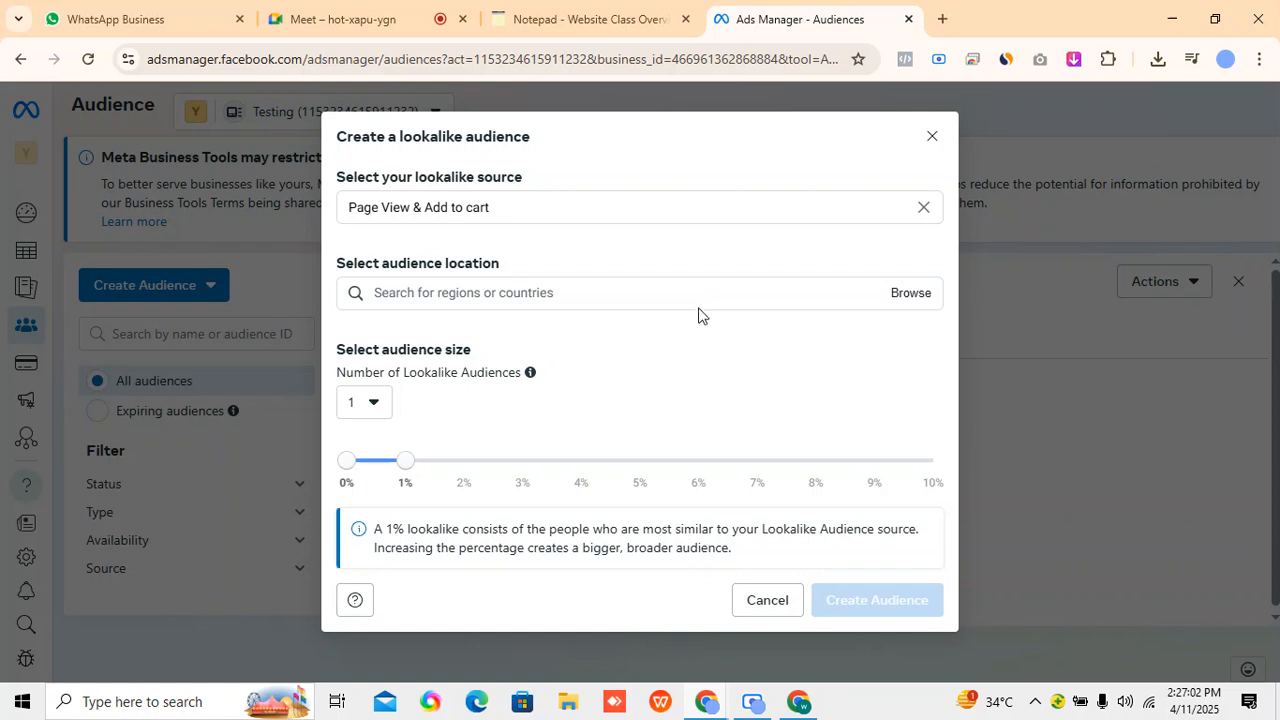
click(651, 297)
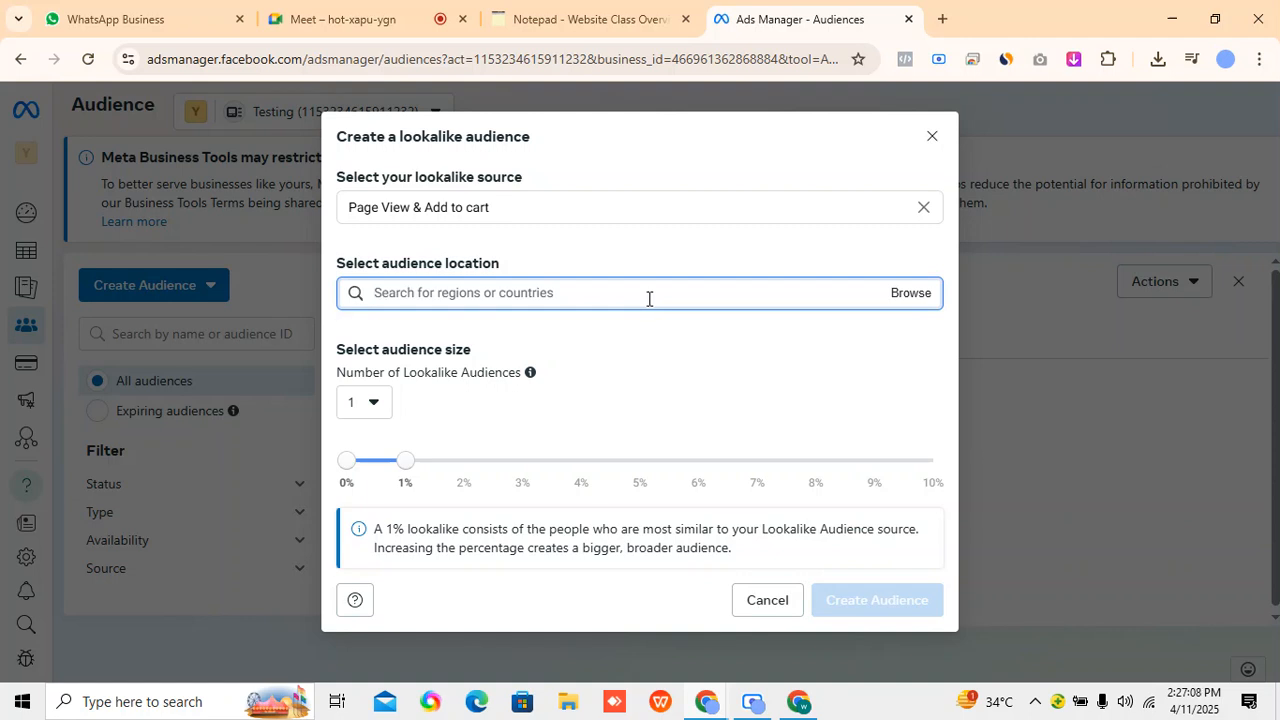
text(india)
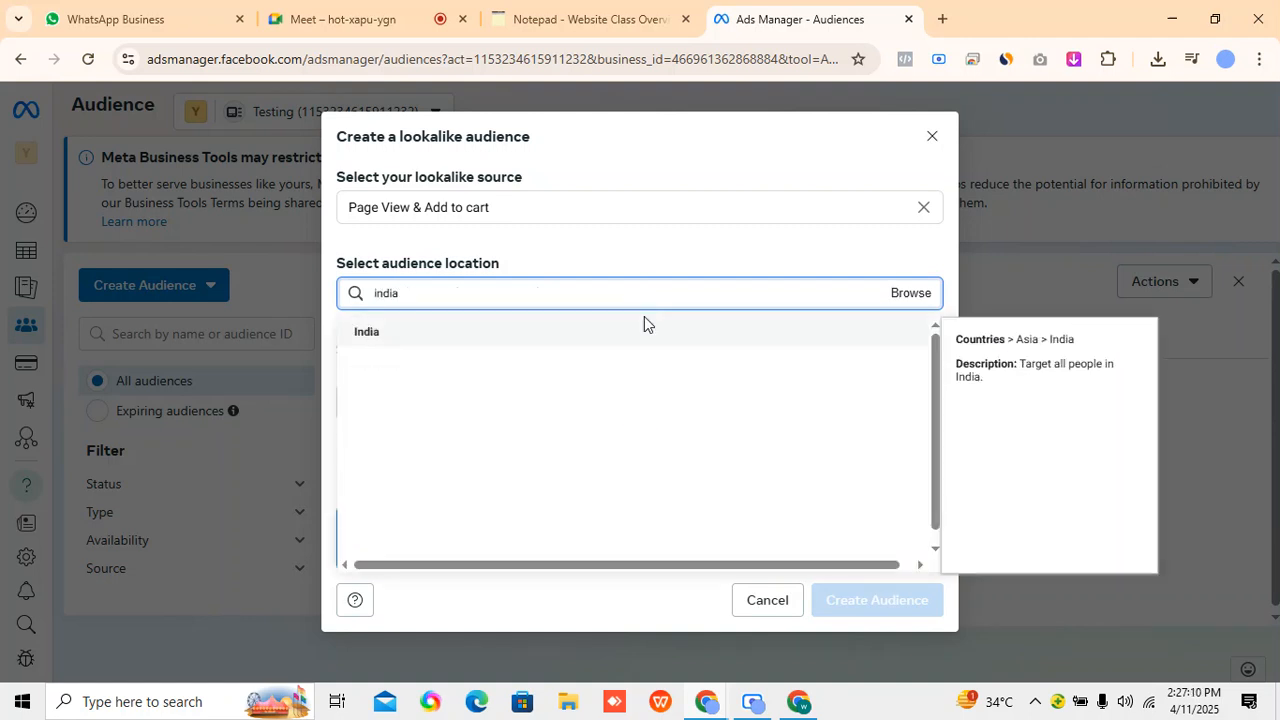
click(686, 336)
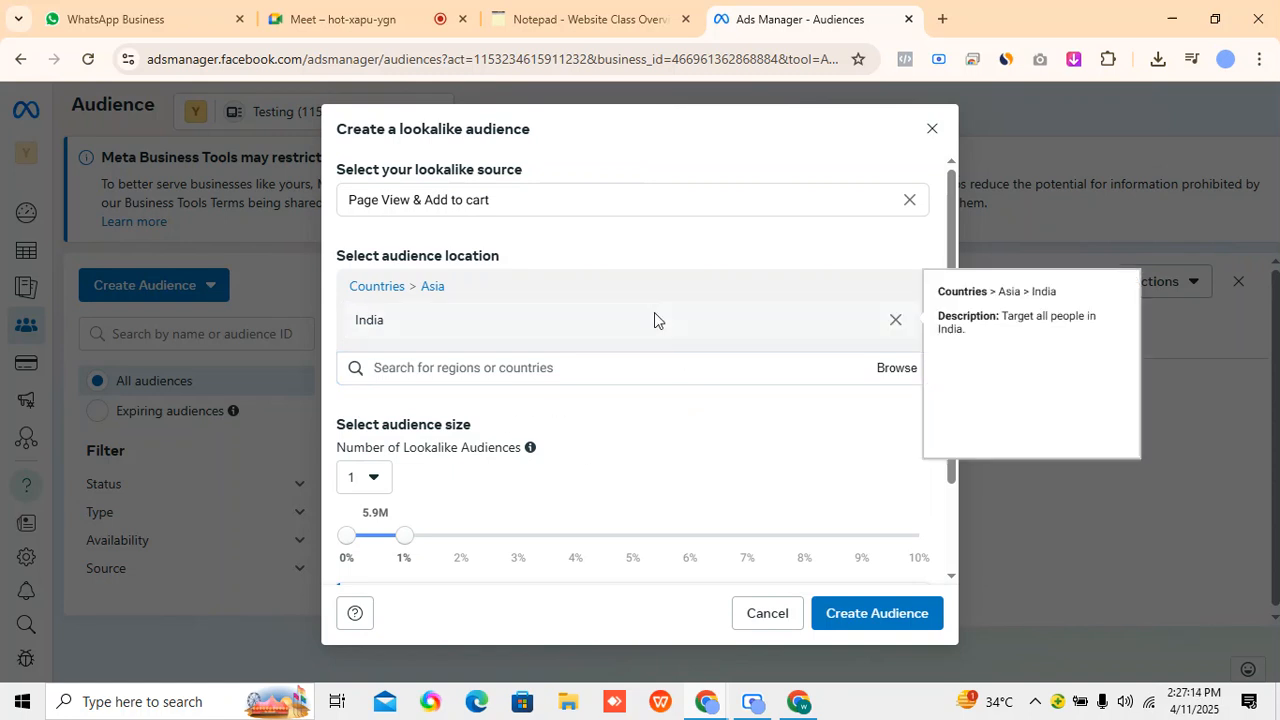
Set the size of the single lookalike audience to 0–2% and check its estimated reach.
scroll(610, 400, down, 1)
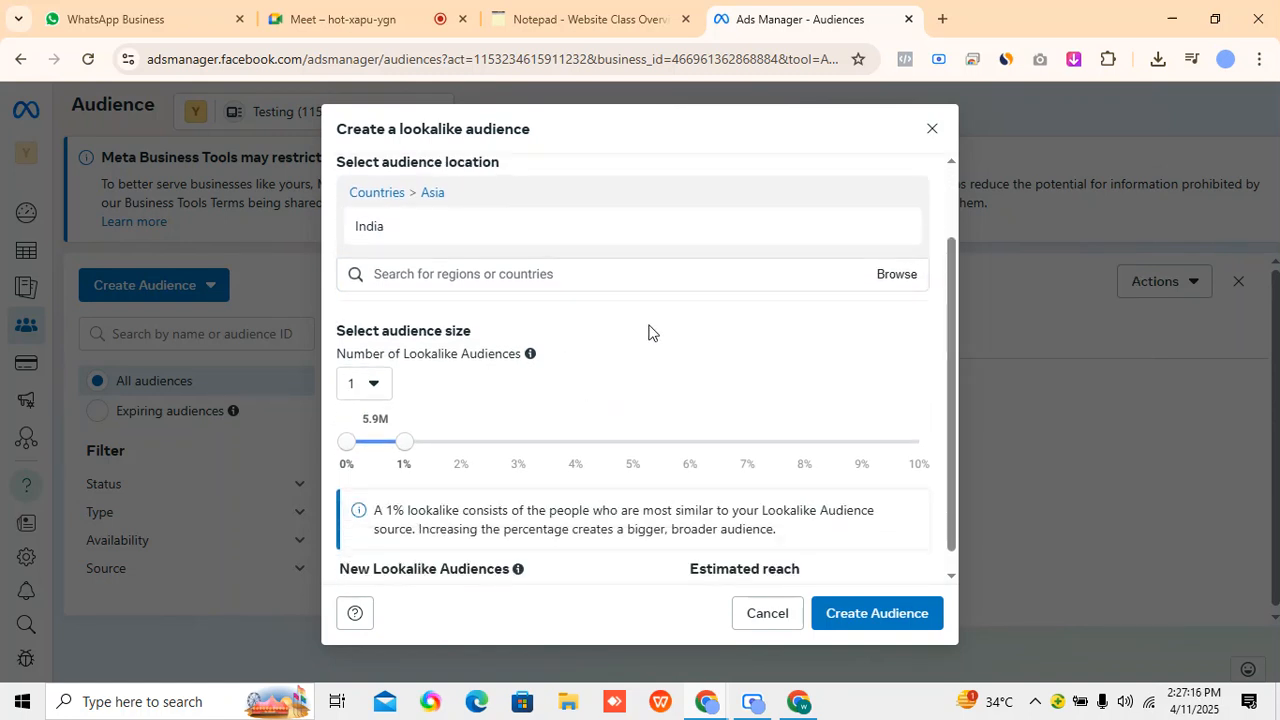
scroll(650, 335, up, 1)
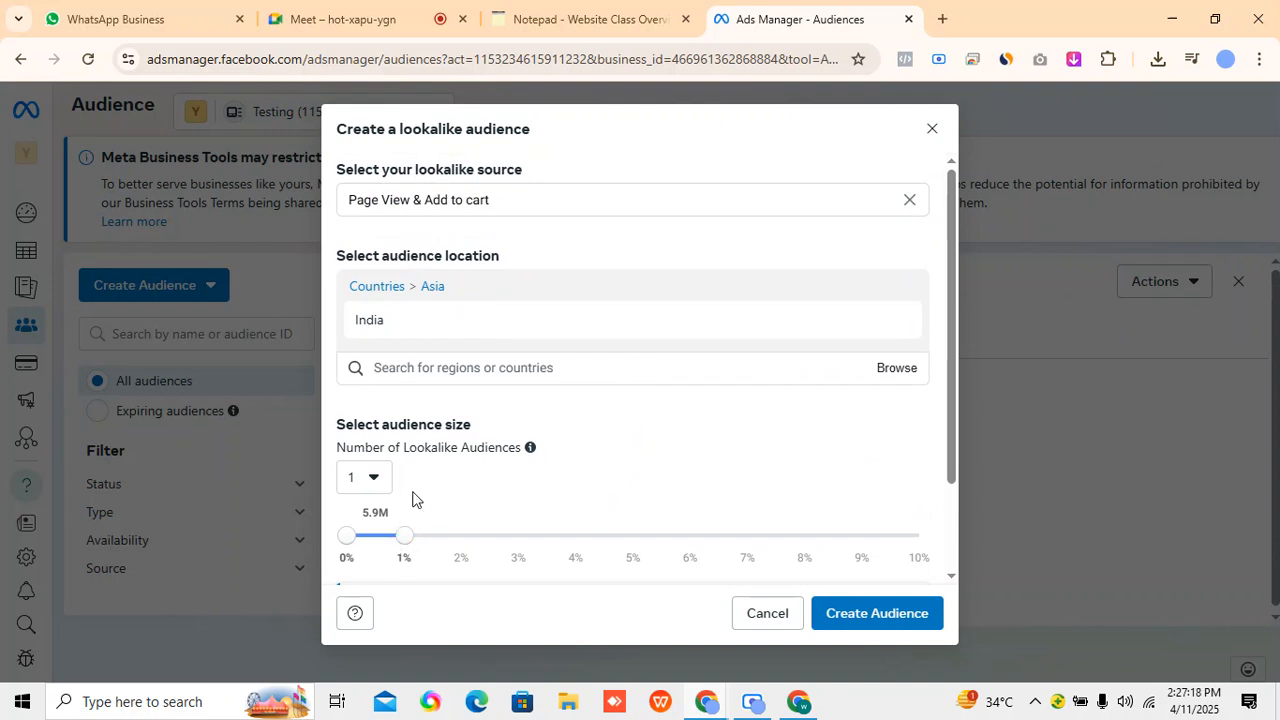
scroll(413, 497, down, 1)
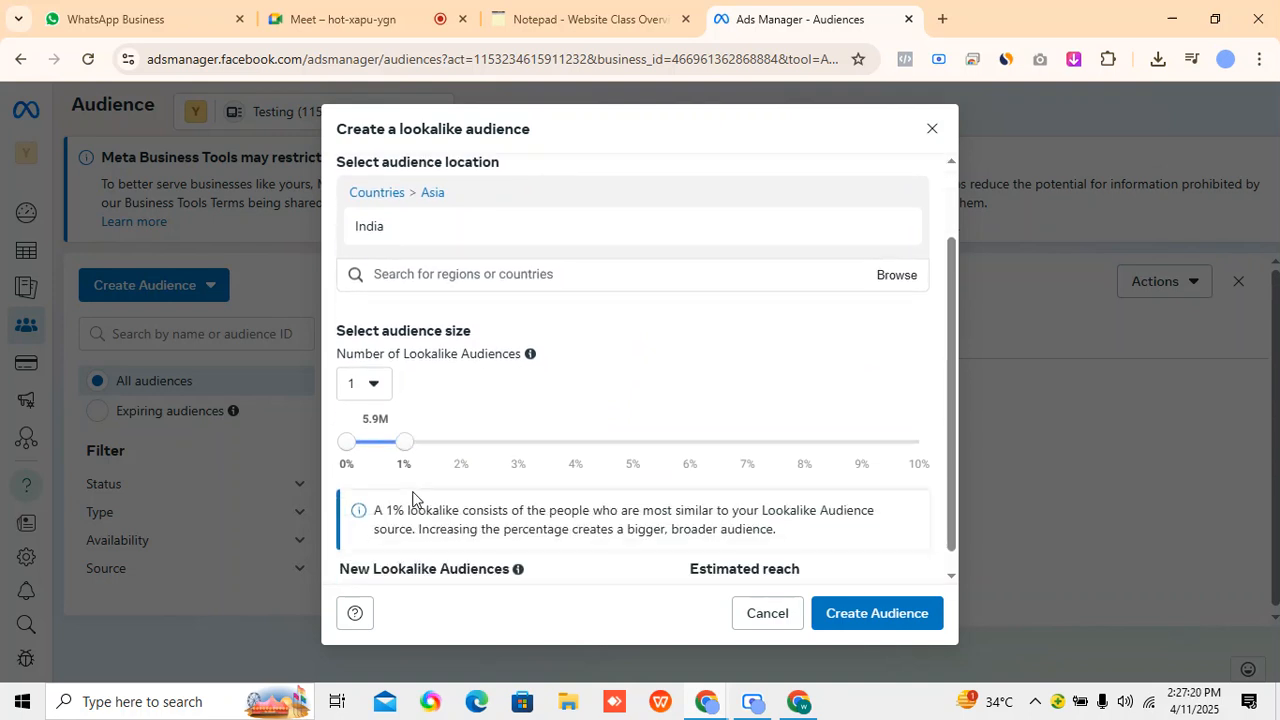
click(377, 393)
click(449, 434)
mouse_move(403, 449)
mouse_down()
mouse_move(903, 439)
mouse_move(397, 425)
mouse_up()
click(414, 451)
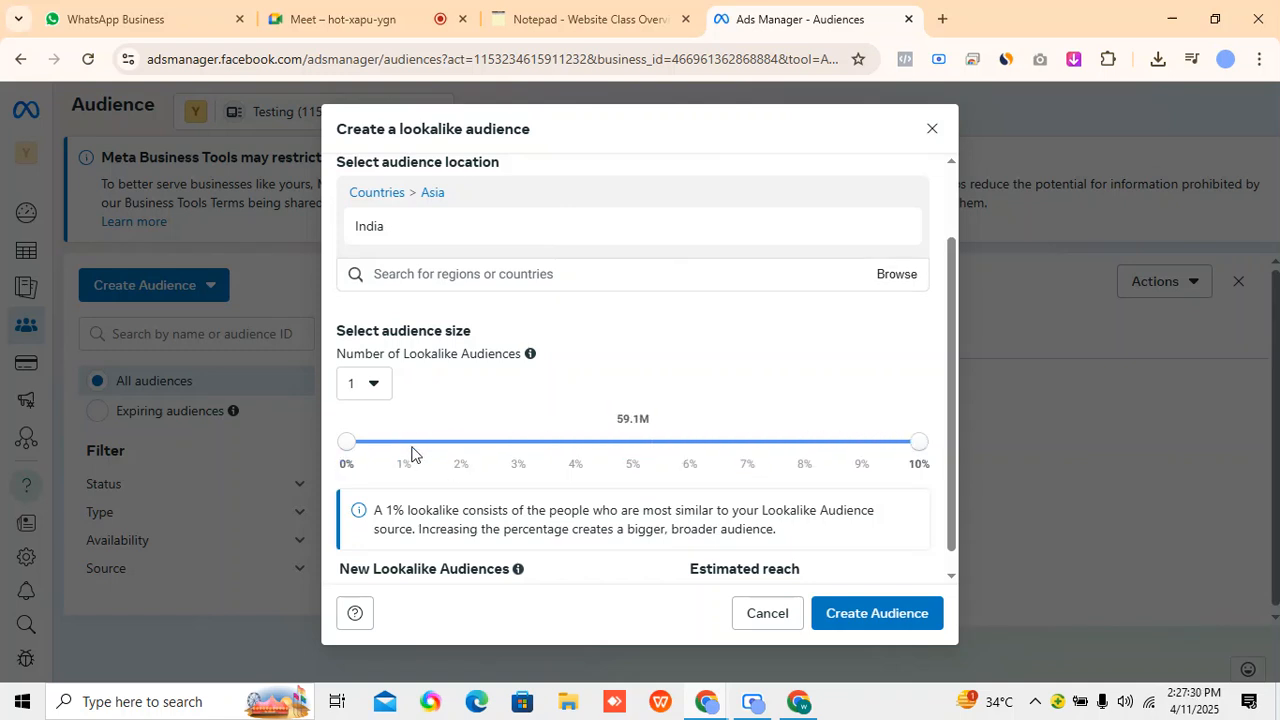
drag(914, 451, 464, 451)
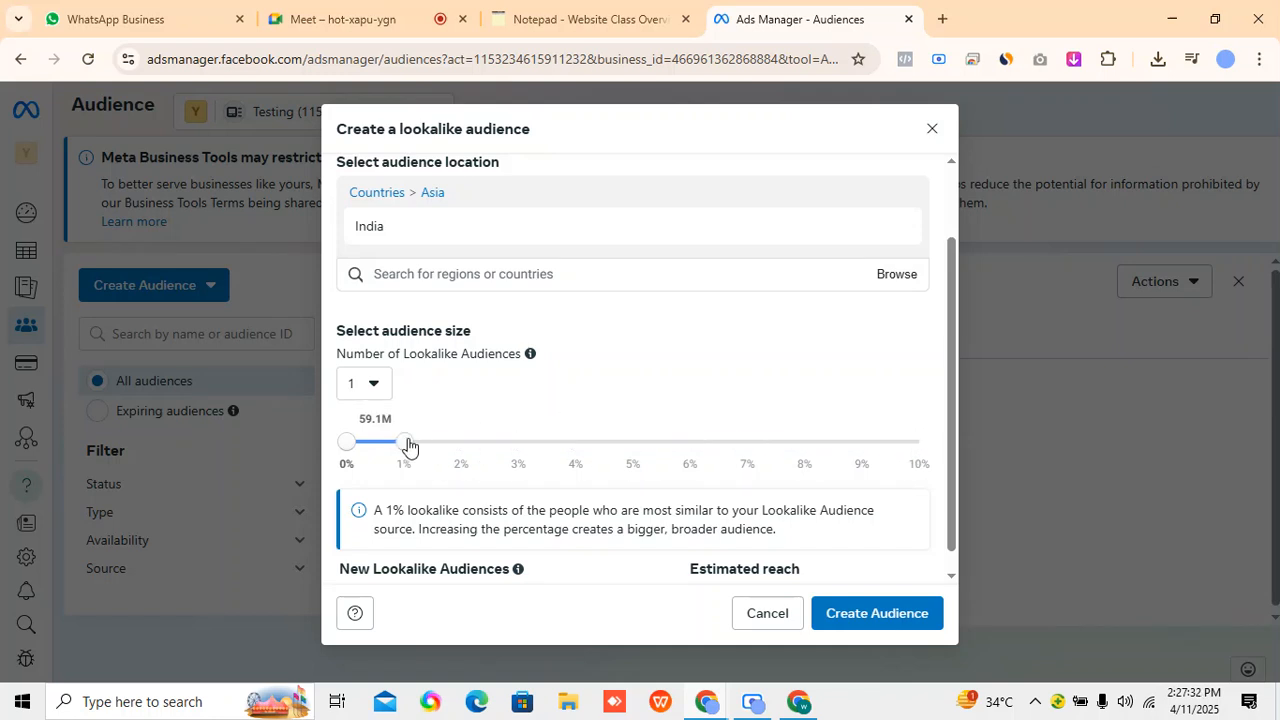
scroll(571, 374, down, 1)
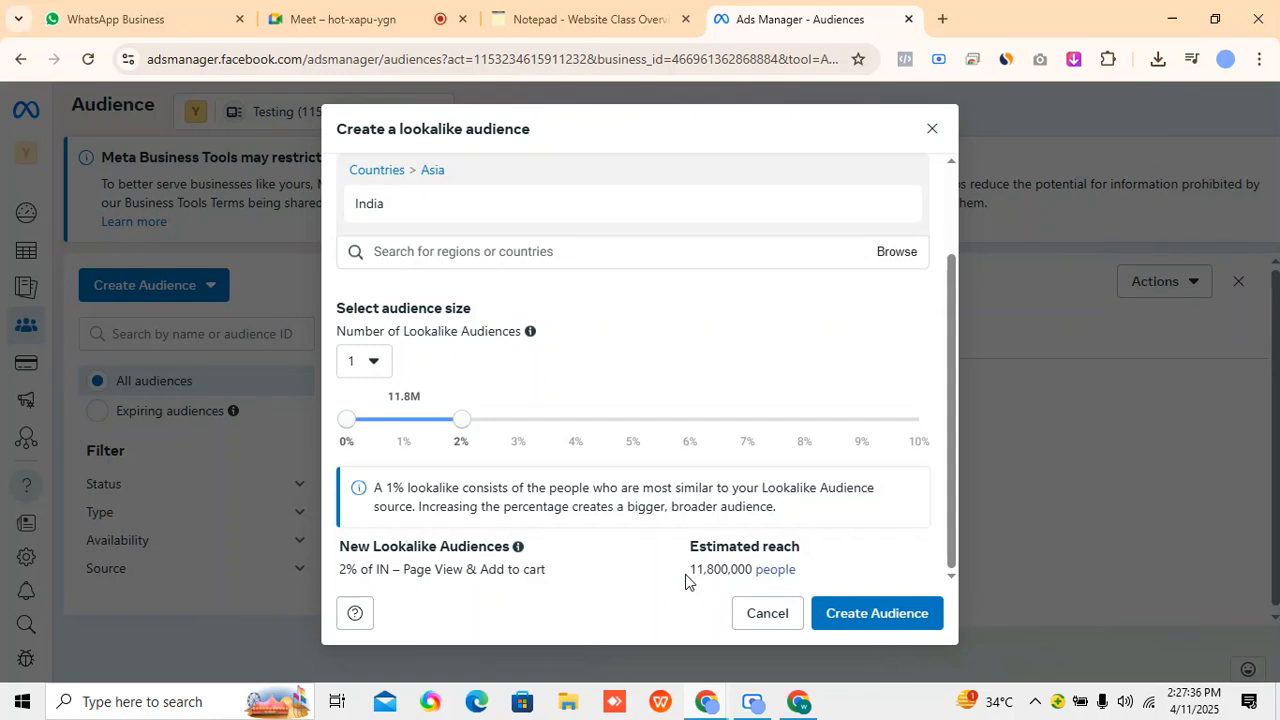
drag(688, 570, 751, 570)
click(633, 564)
scroll(595, 523, up, 2)
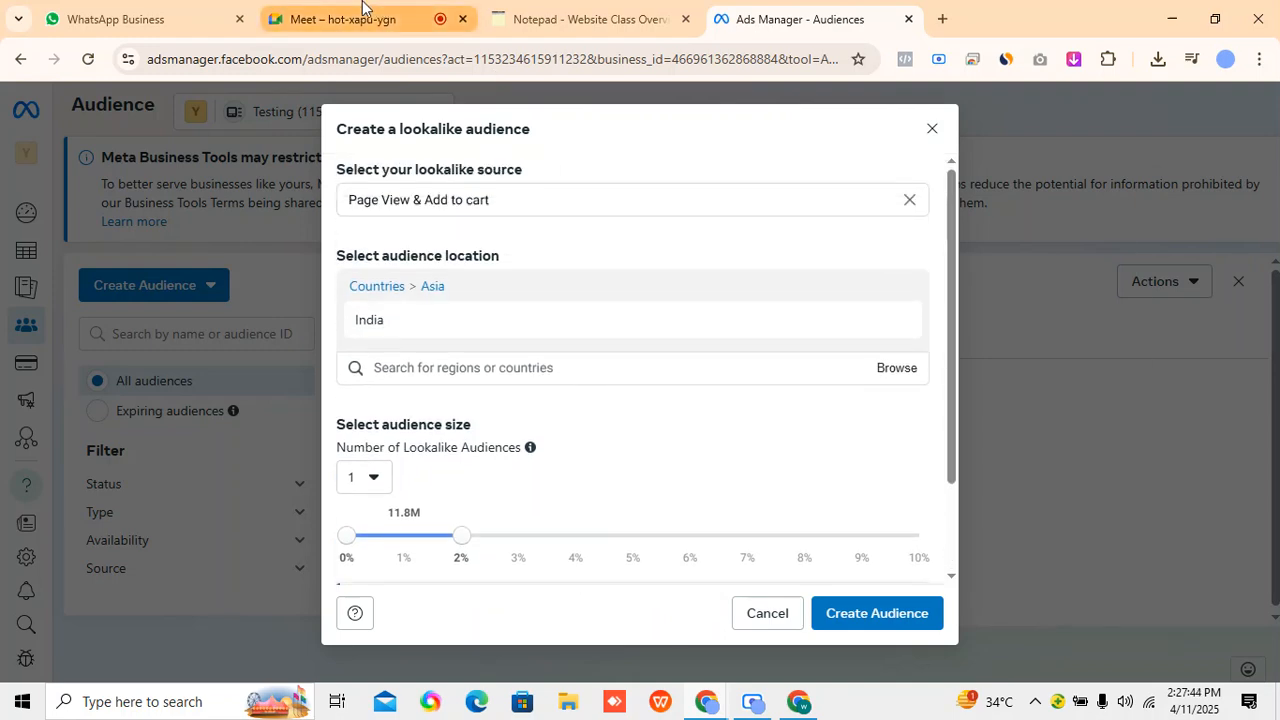
click(340, 19)
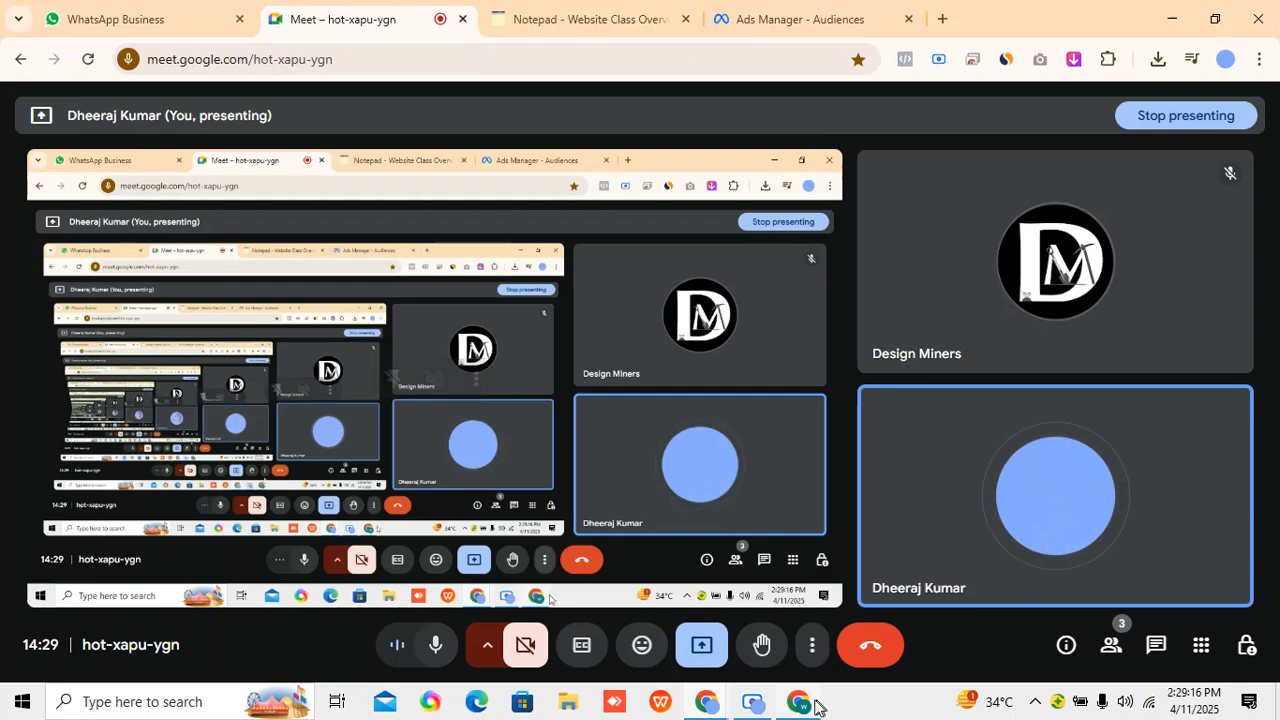
click(753, 703)
click(682, 637)
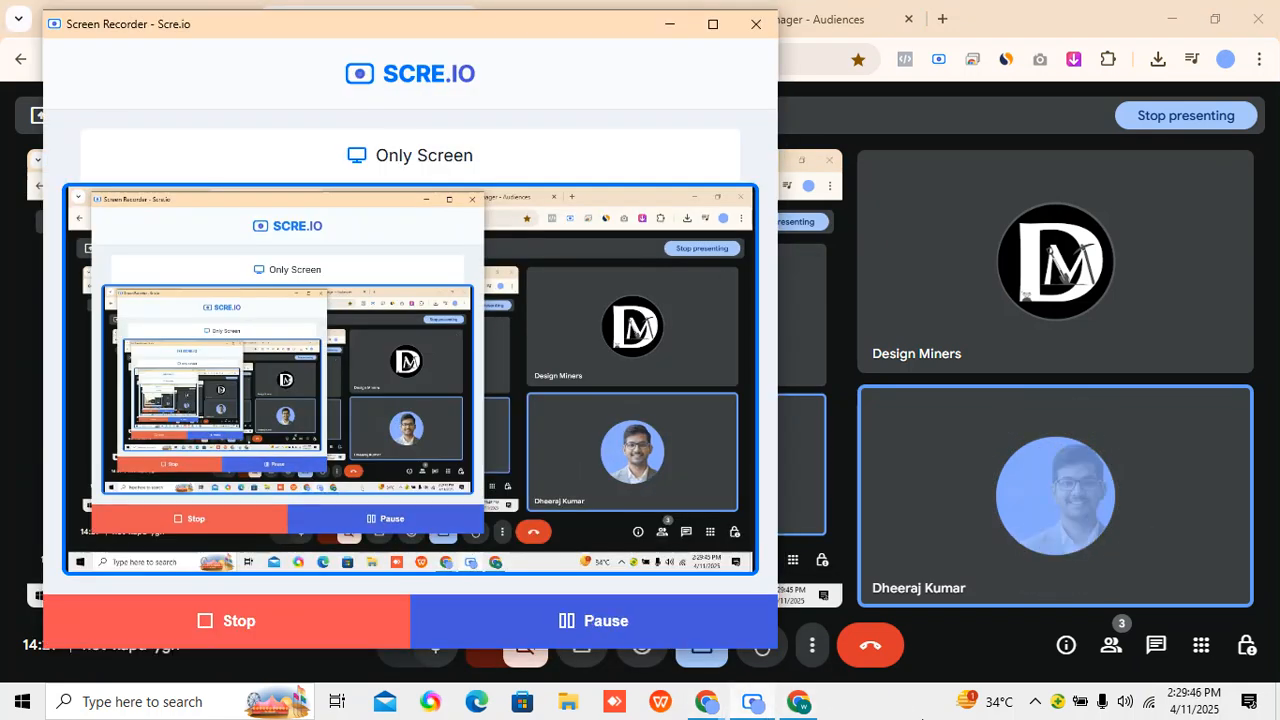
click(894, 711)
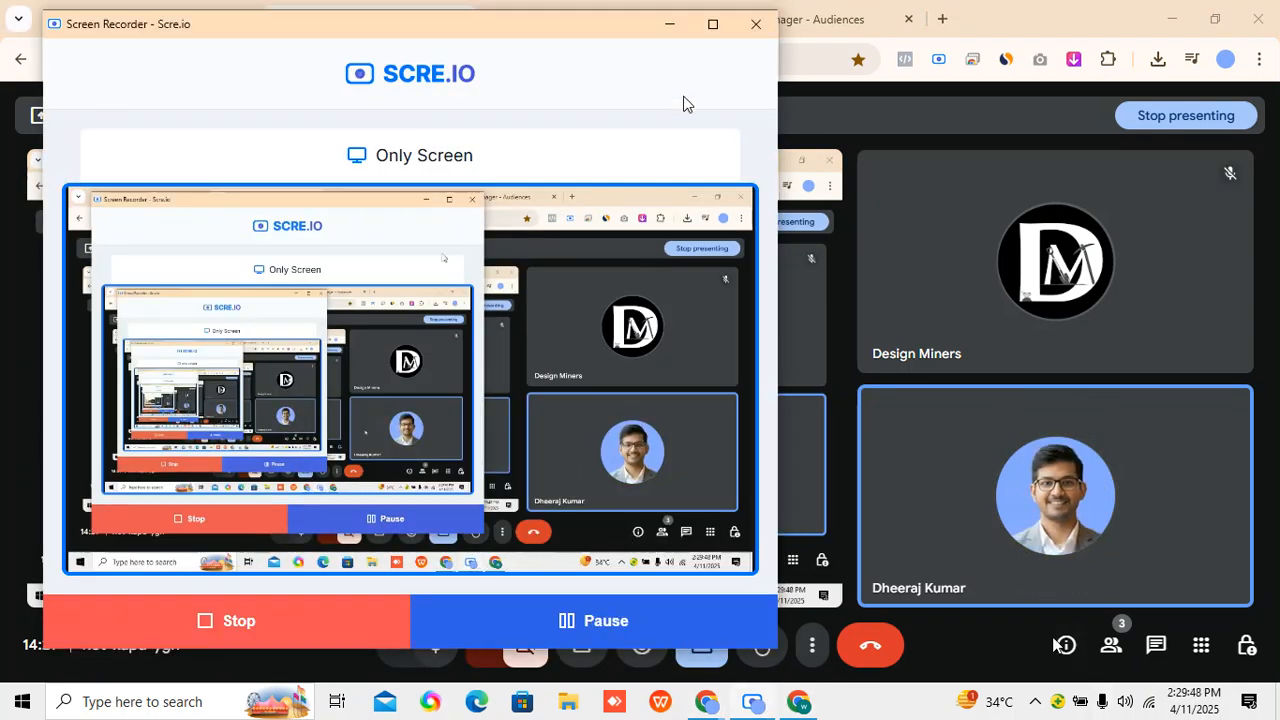
click(669, 24)
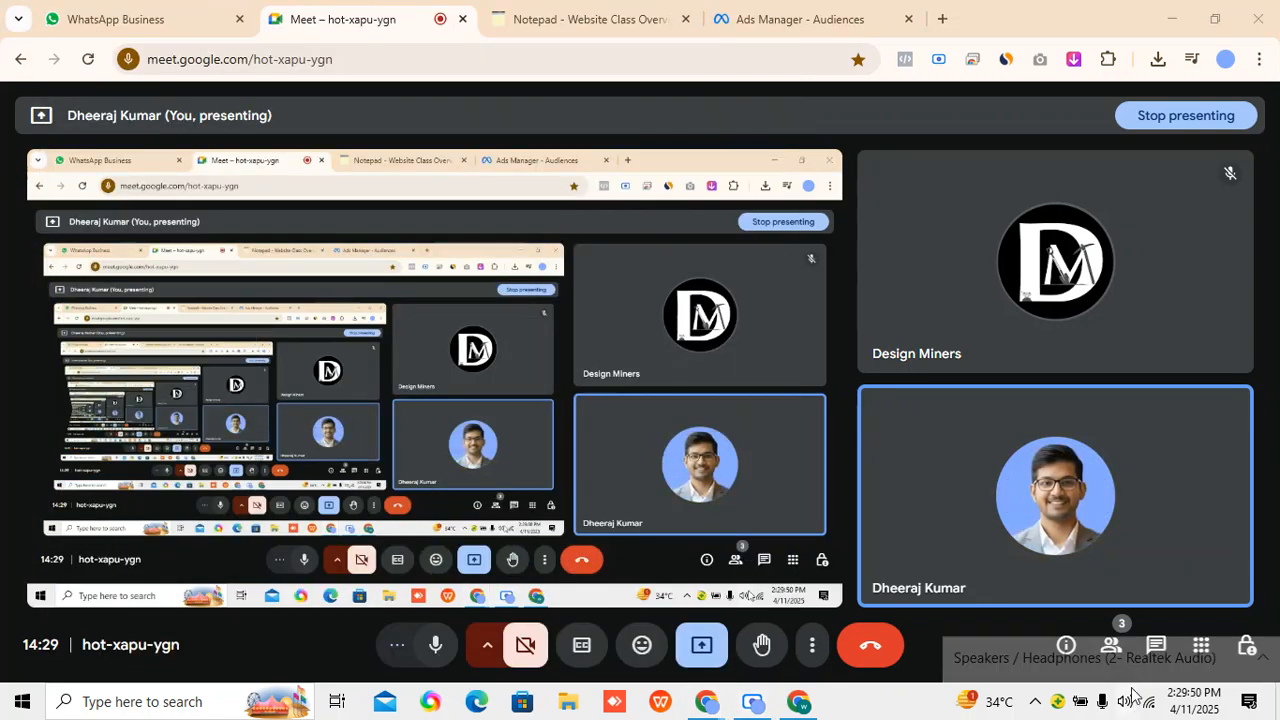
click(1124, 701)
drag(1153, 660, 1158, 664)
click(920, 698)
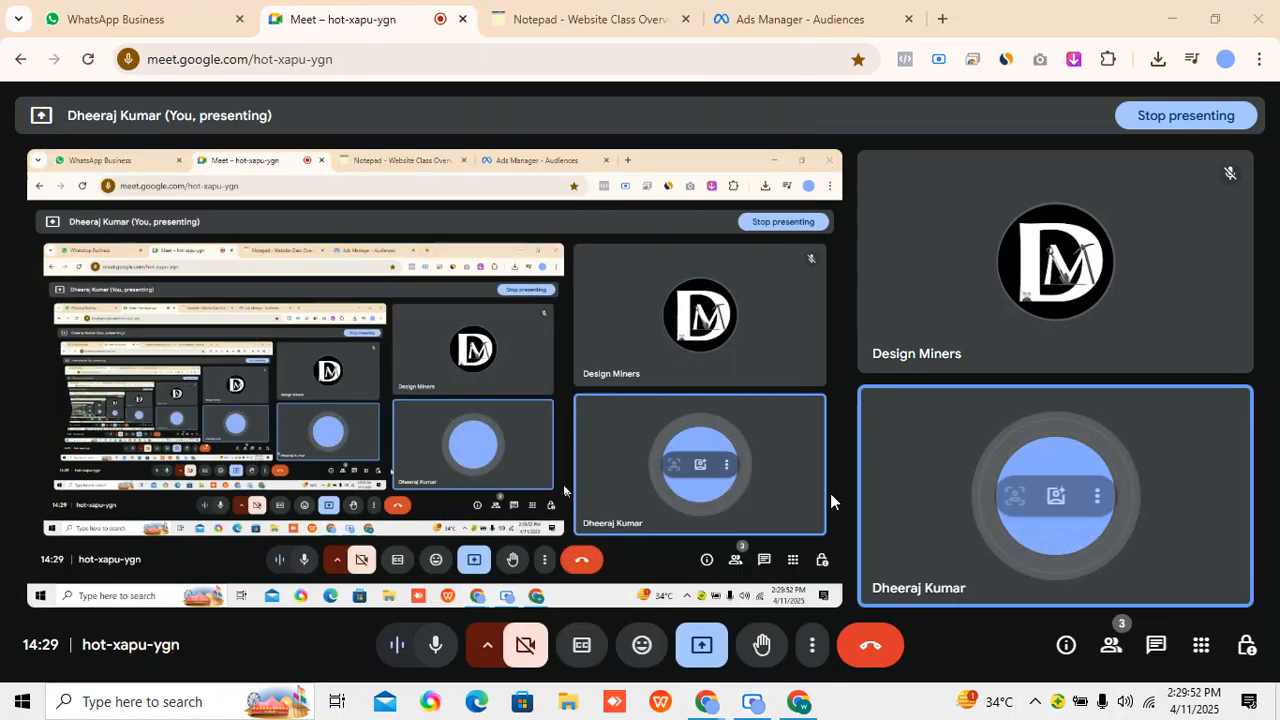
mouse_move(740, 21)
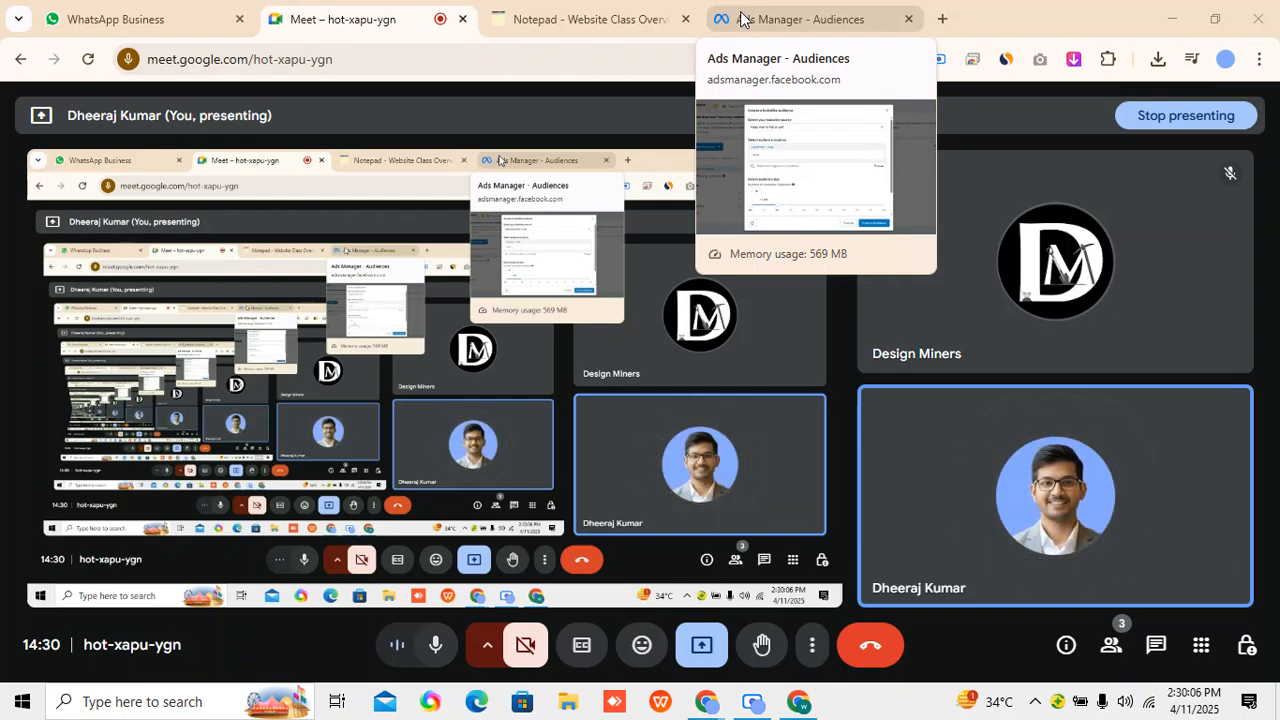
click(760, 705)
click(666, 620)
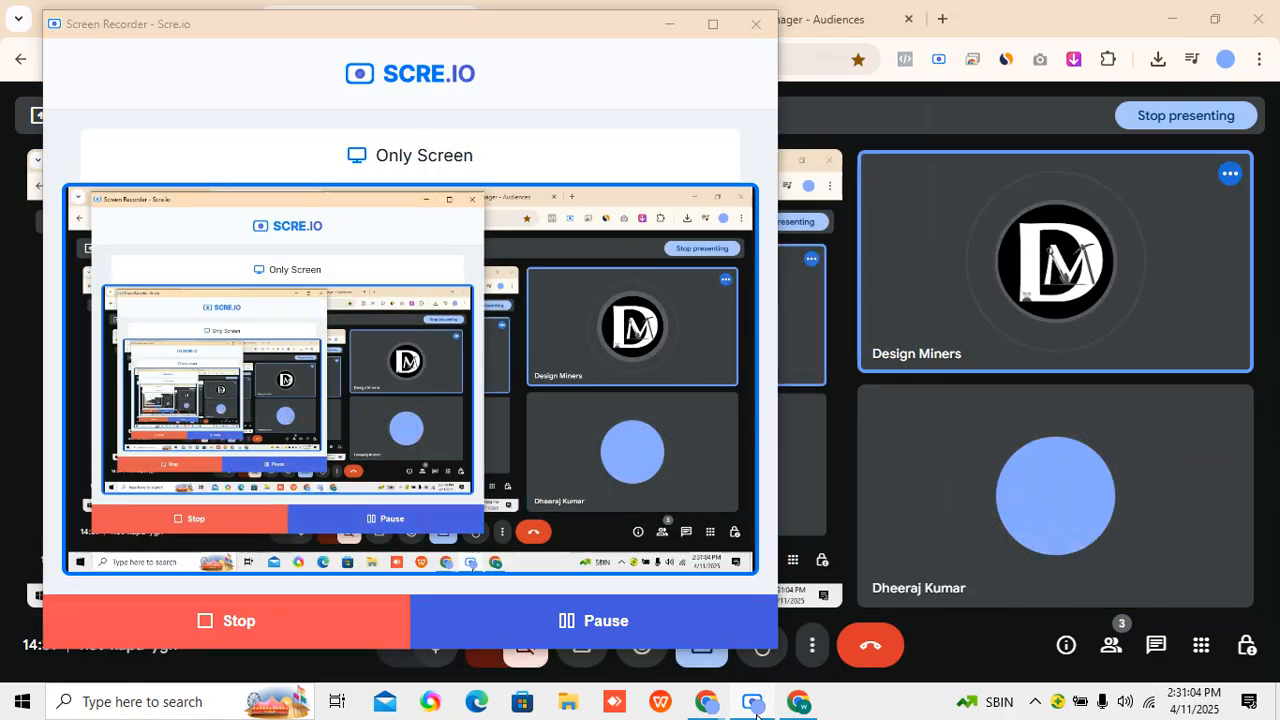
click(755, 703)
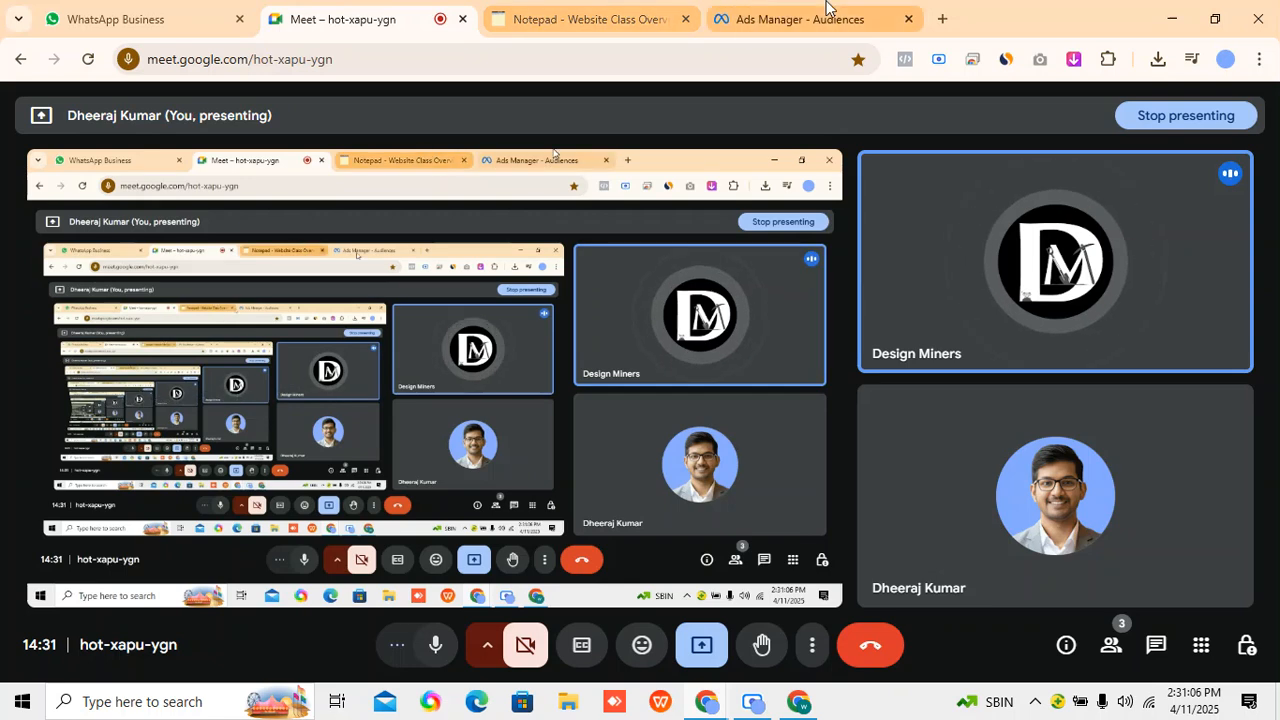
Return to Ads Manager, create the configured lookalike audience for India, and close its details.
click(828, 12)
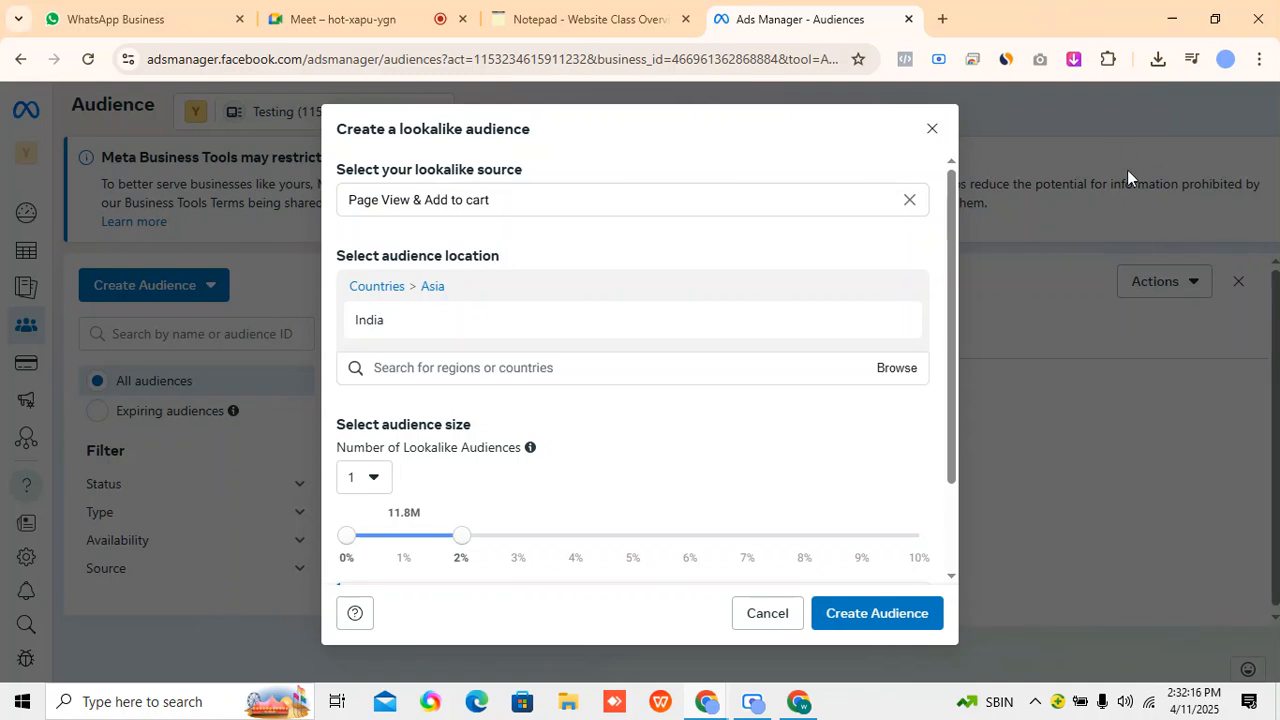
click(918, 616)
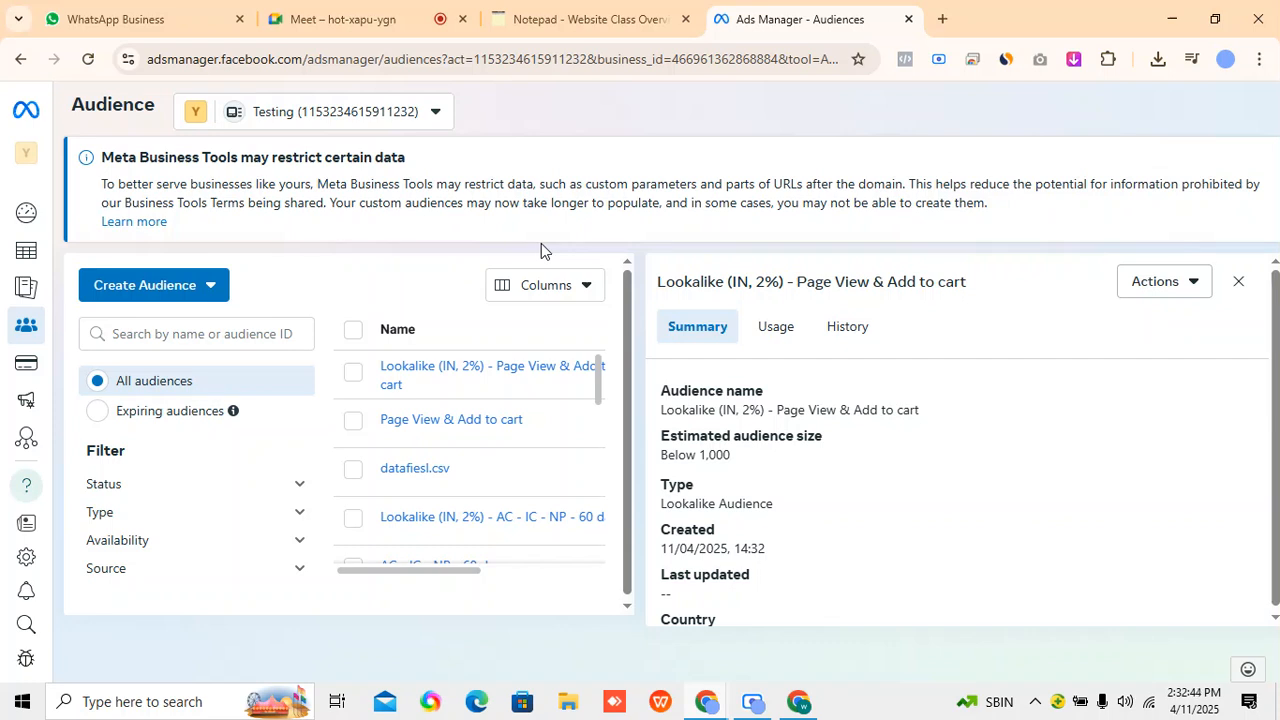
click(1238, 281)
Start a custom audience with Customer list as its source and advance past the preparation guidelines to adding the list.
click(580, 18)
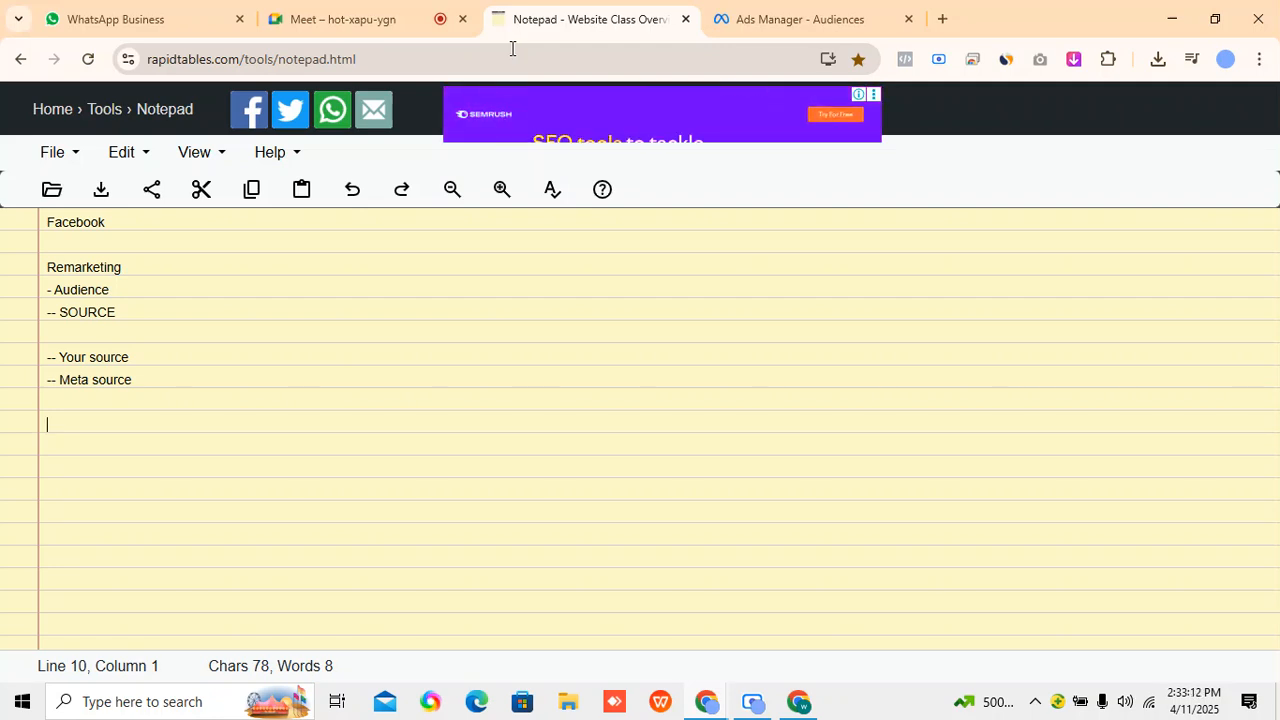
click(789, 17)
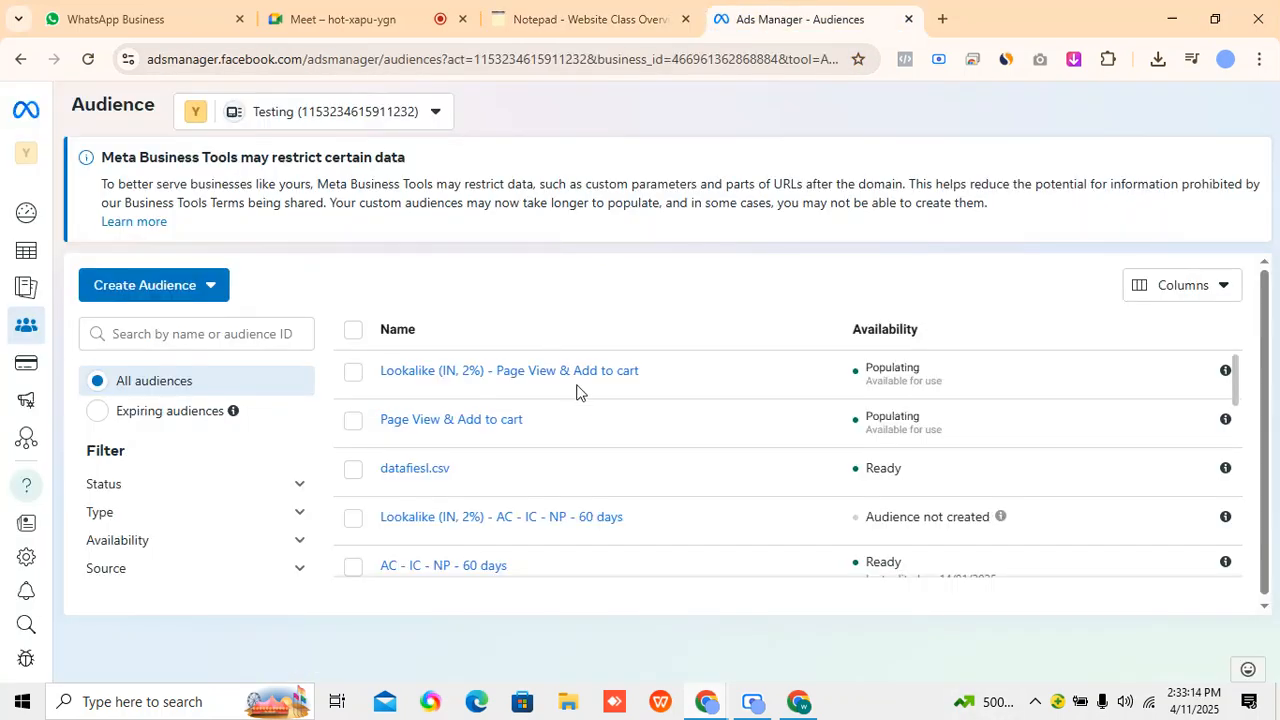
click(171, 290)
click(196, 331)
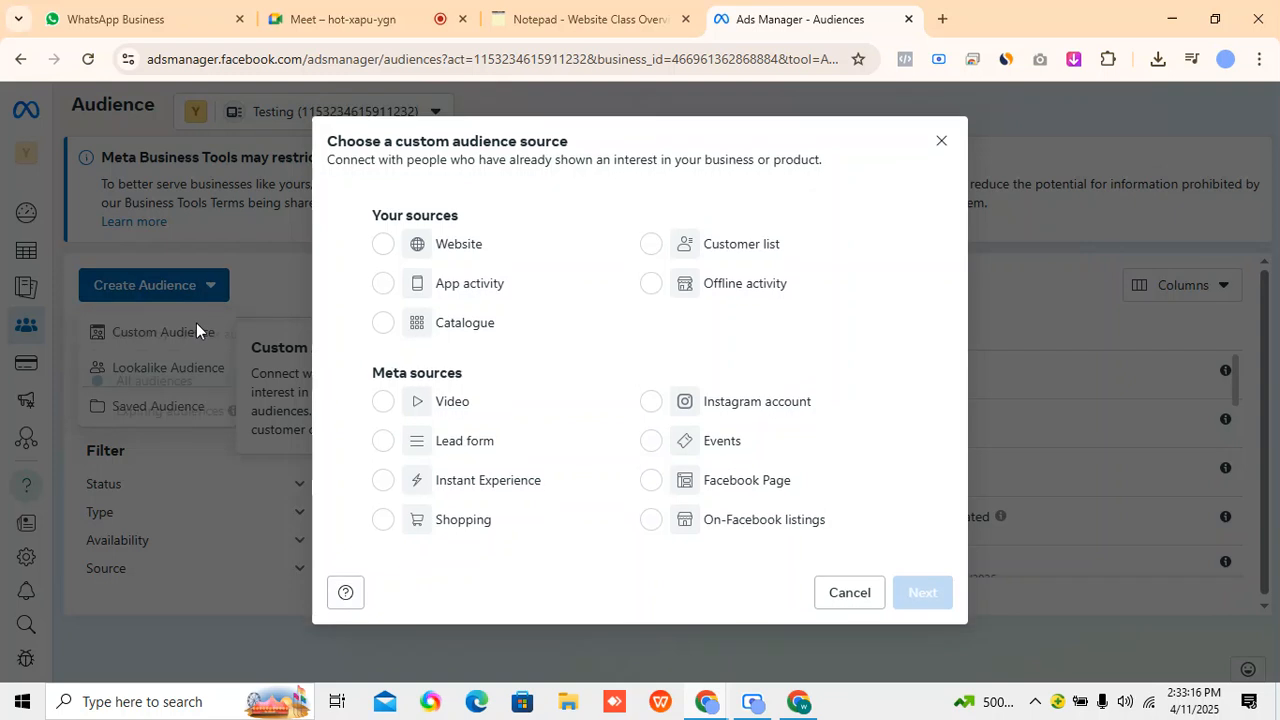
click(651, 247)
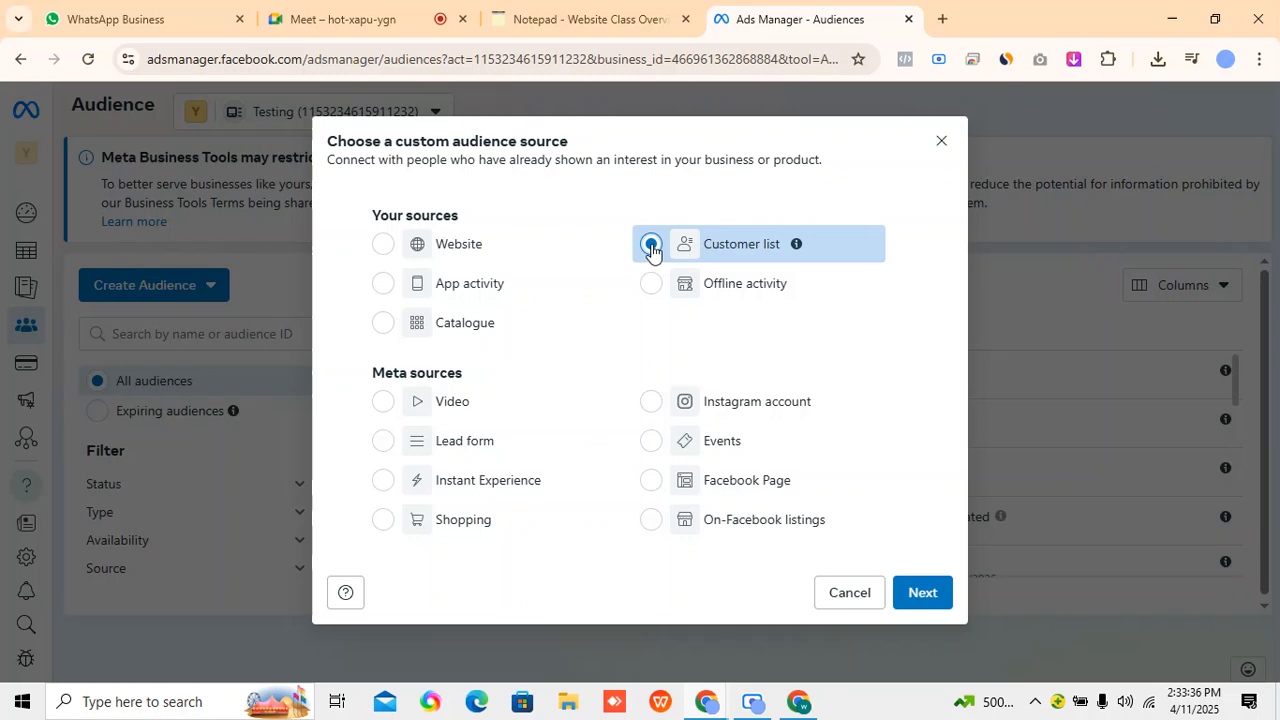
click(918, 595)
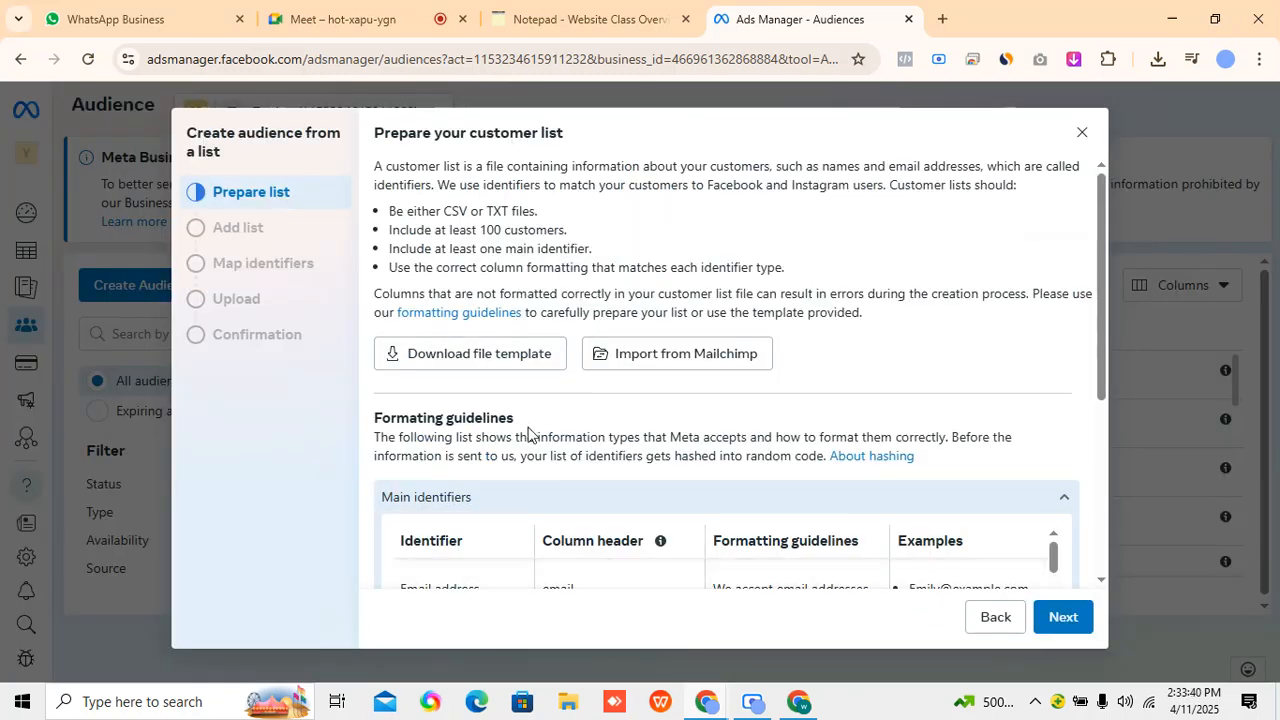
scroll(525, 460, down, 1)
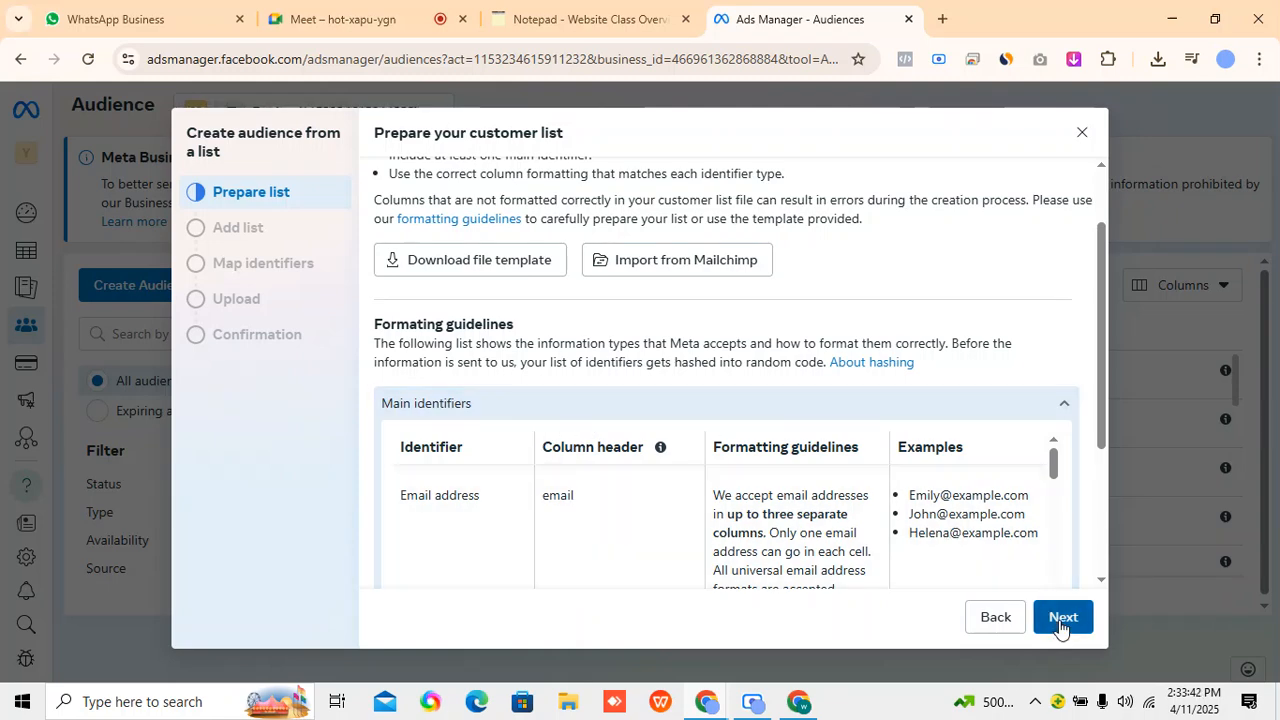
click(1062, 617)
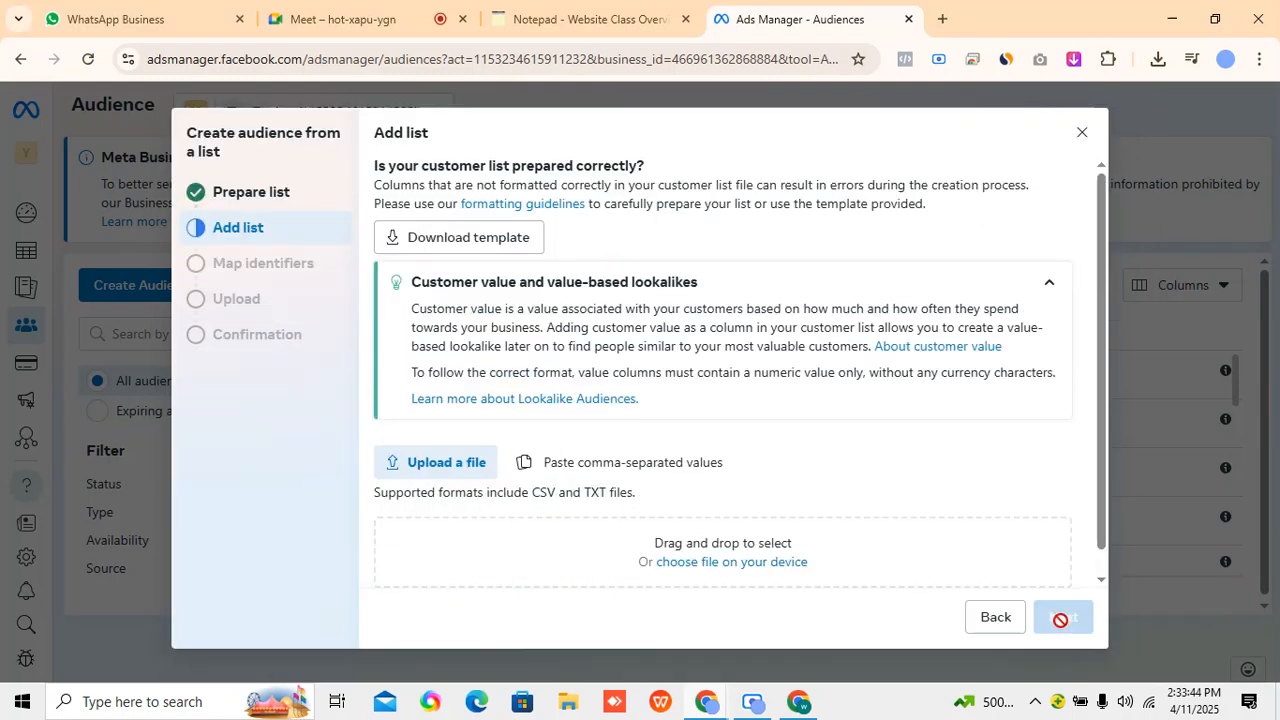
Download the customer list template and add example_audience_file.csv as the file to upload.
scroll(673, 505, down, 1)
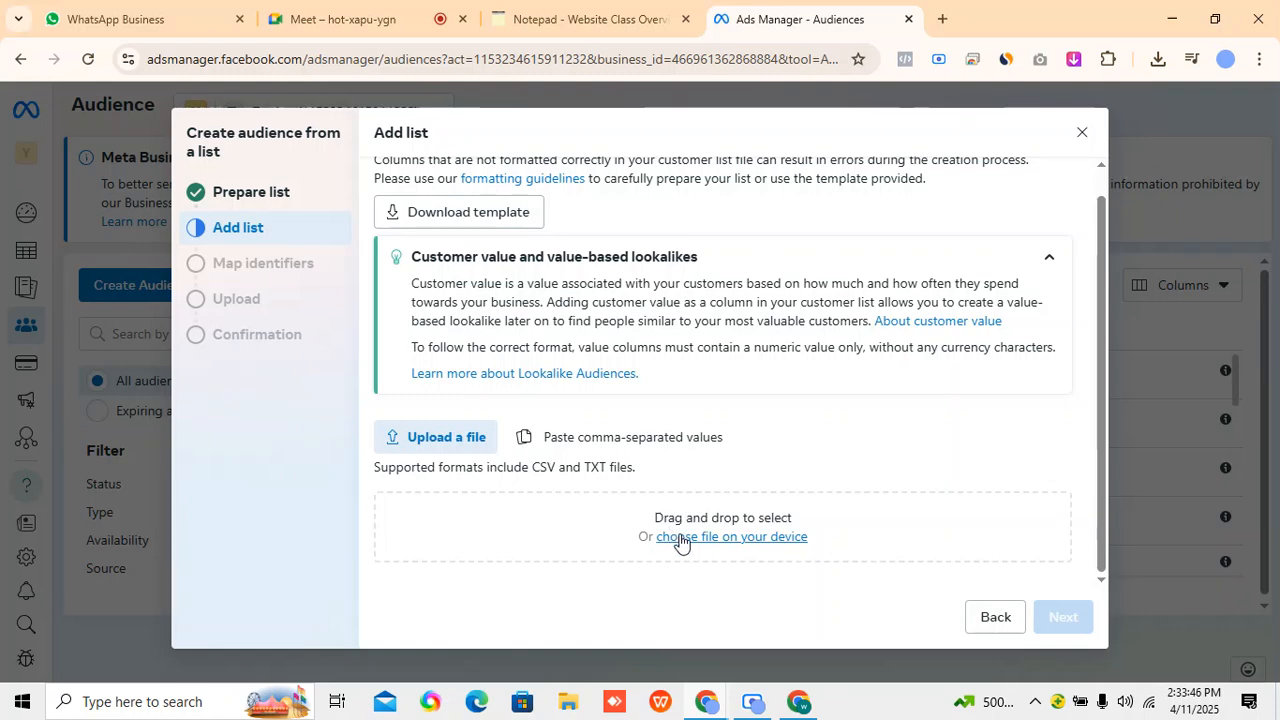
click(680, 538)
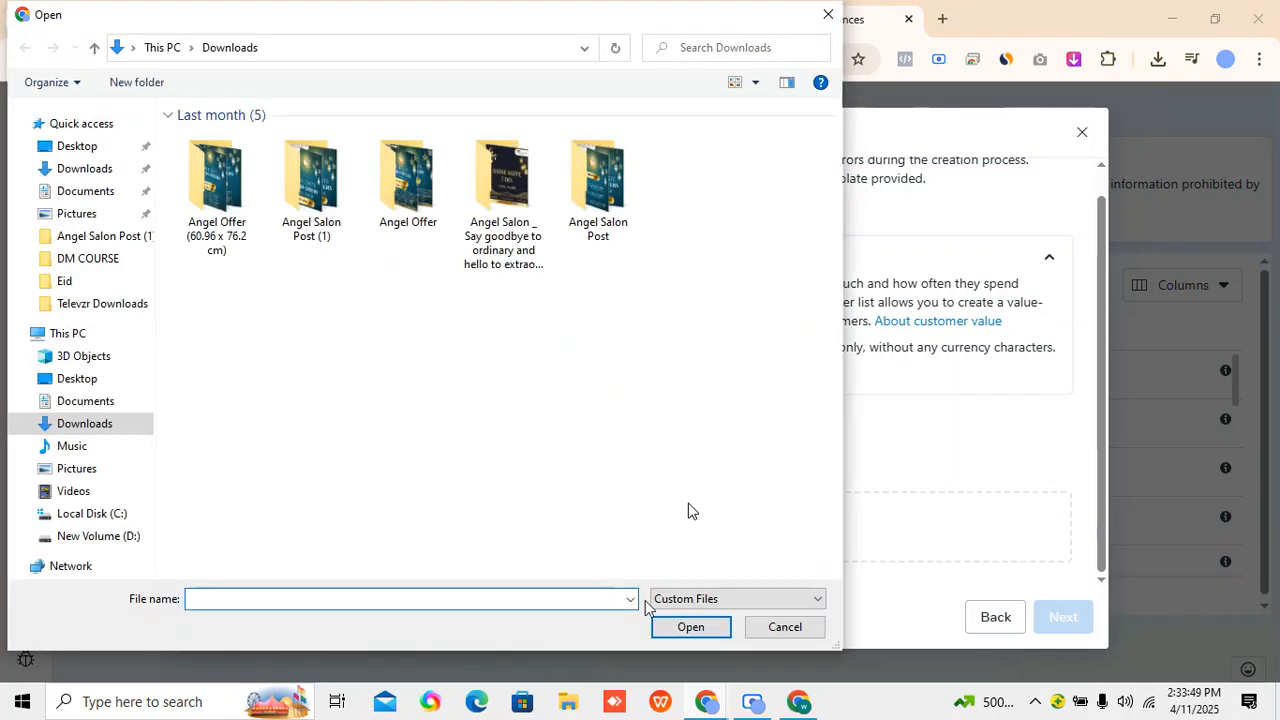
click(785, 627)
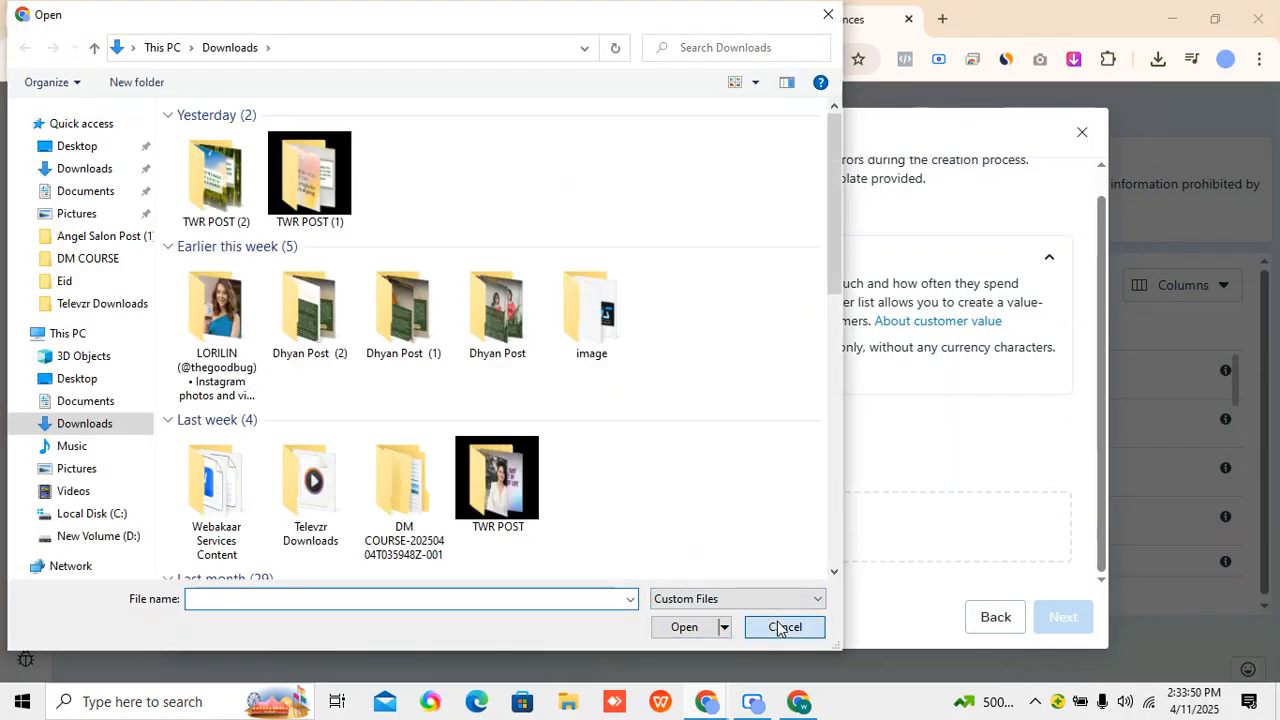
click(462, 212)
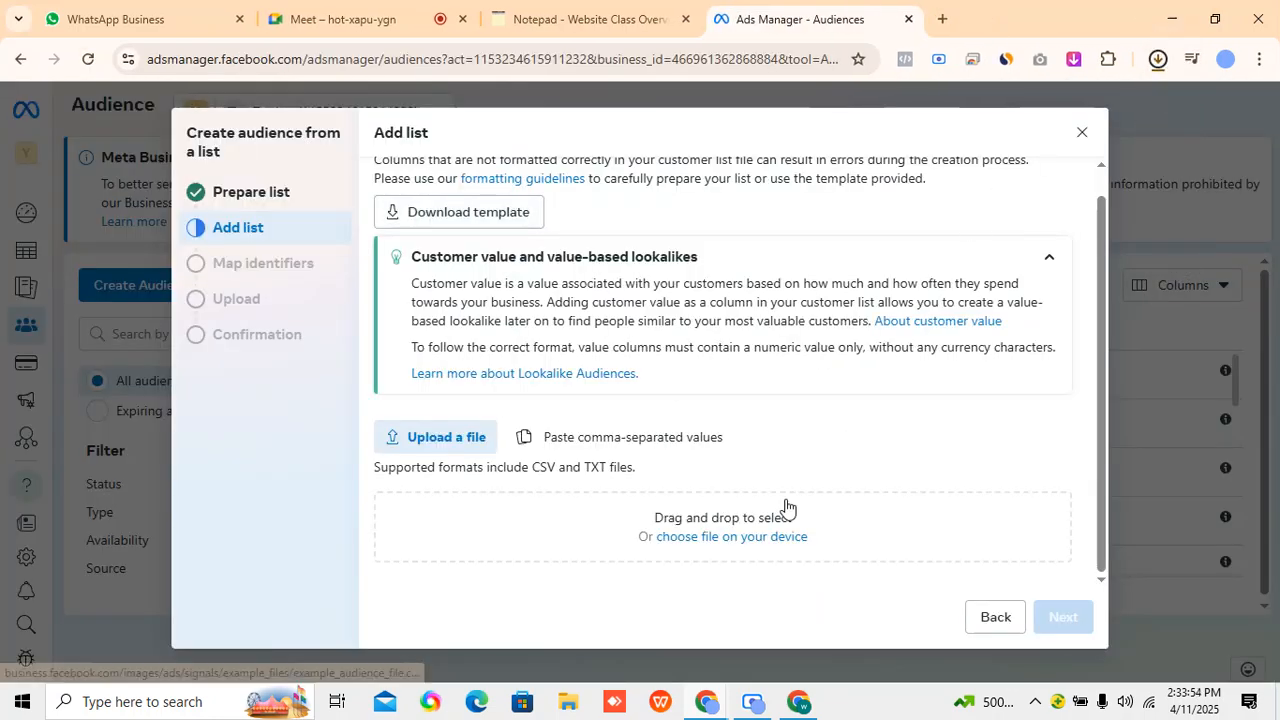
drag(1056, 114, 730, 520)
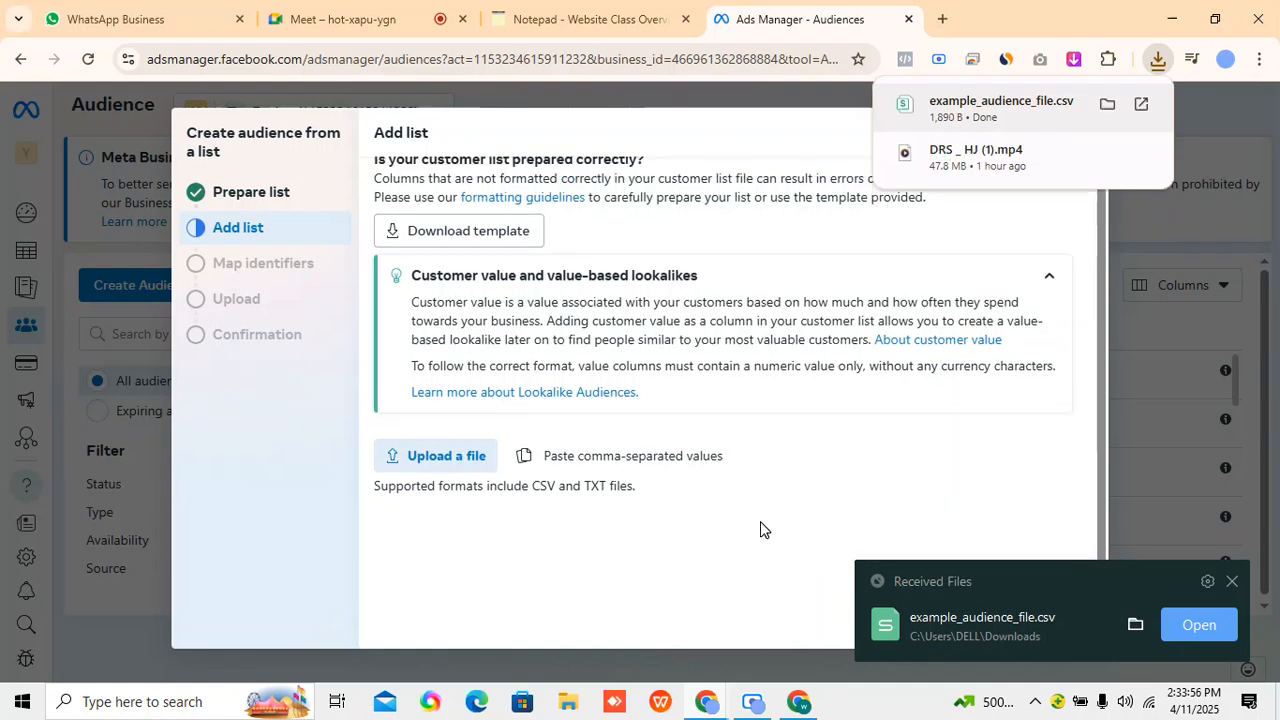
scroll(730, 475, down, 2)
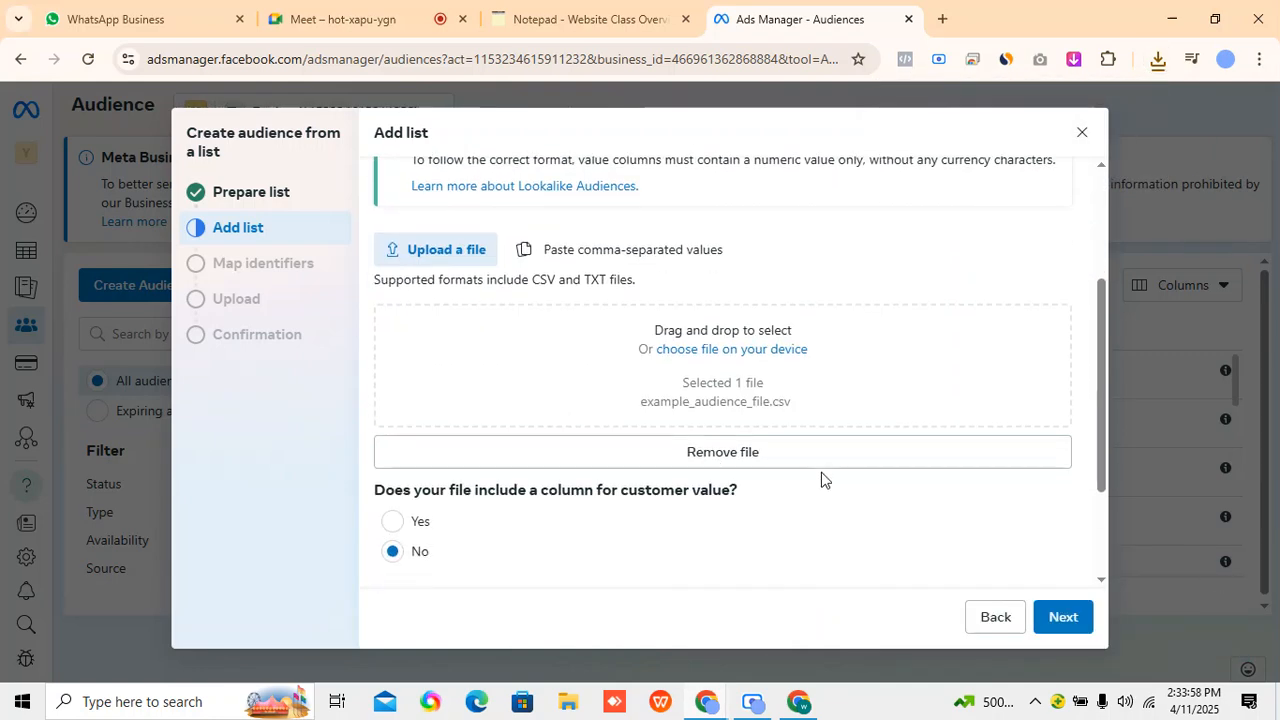
Continue with example_audience_file.csv, without a customer value column, and review the mapped identifiers.
click(1158, 59)
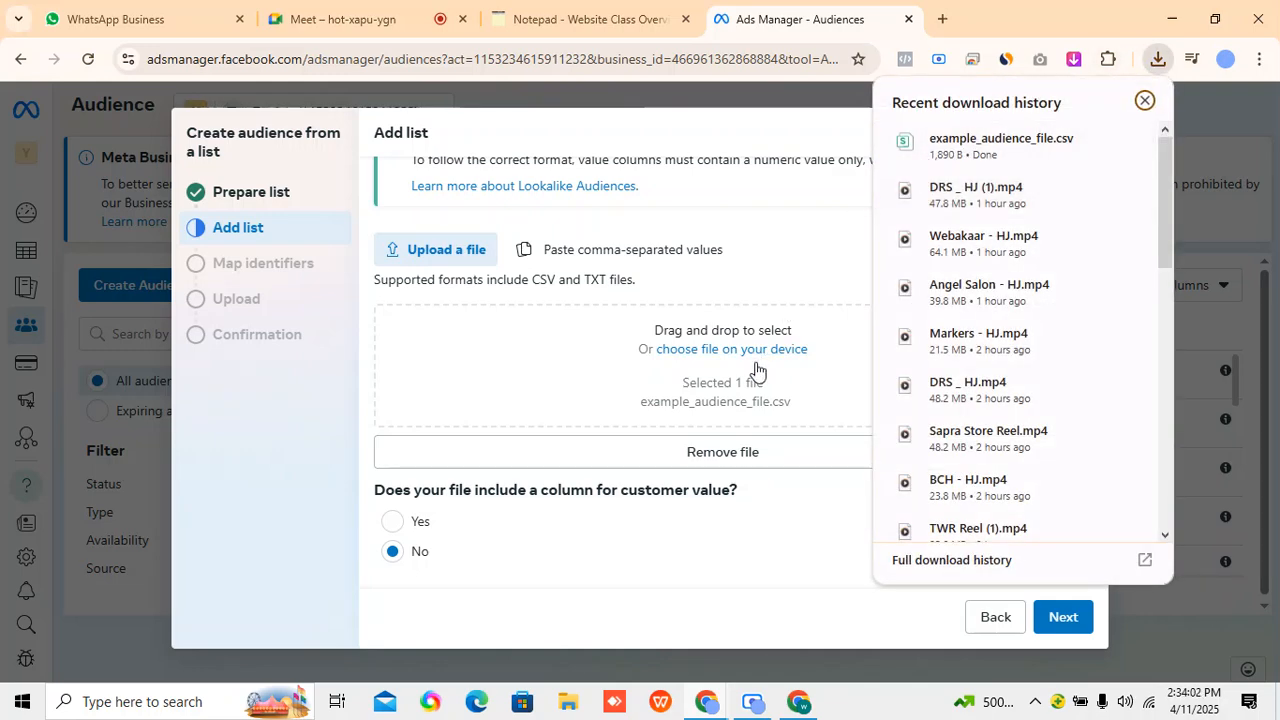
click(766, 260)
scroll(923, 557, down, 2)
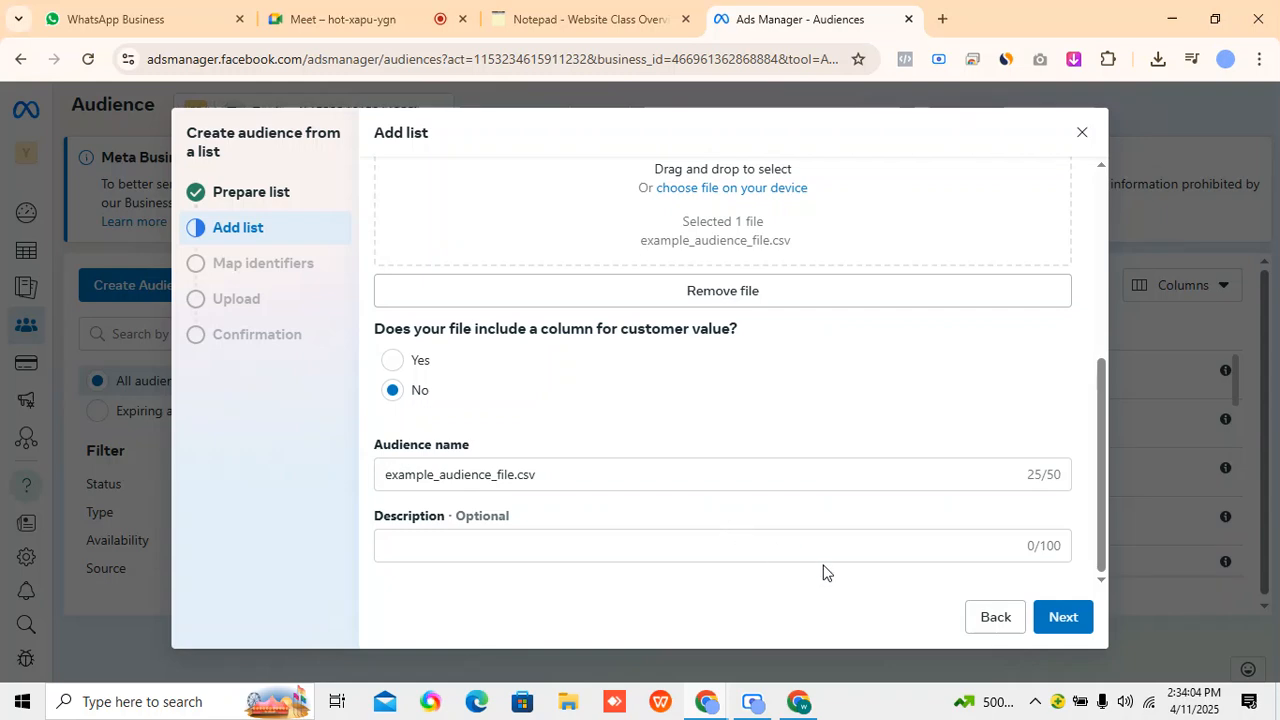
click(1063, 618)
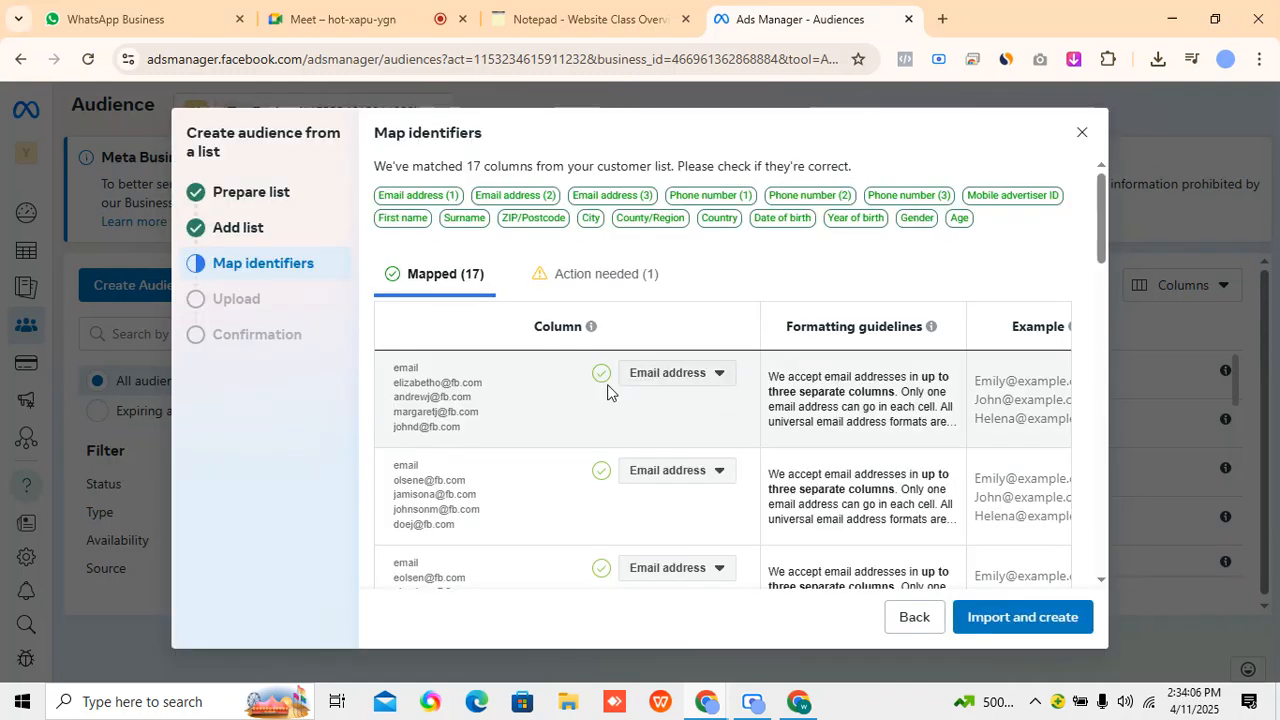
scroll(641, 499, down, 5)
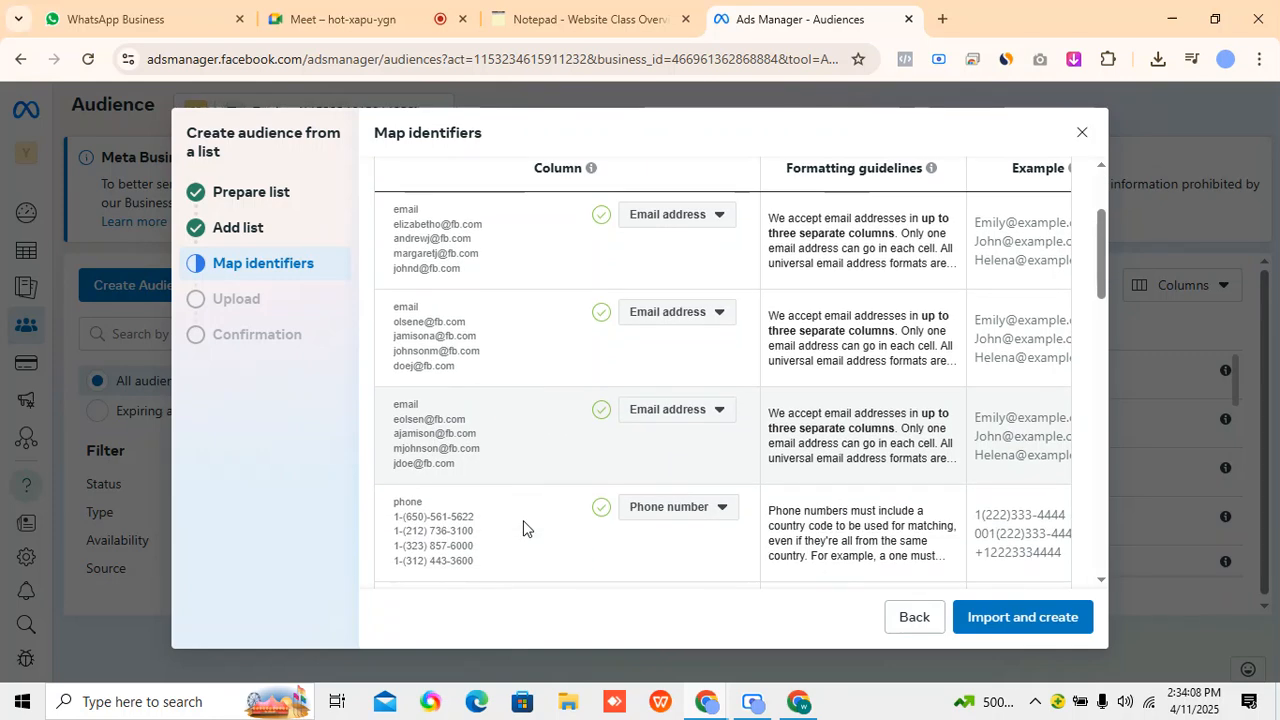
Open the downloaded example_audience_file.csv in the spreadsheet program, examine its email and phone columns, and close it.
click(1158, 59)
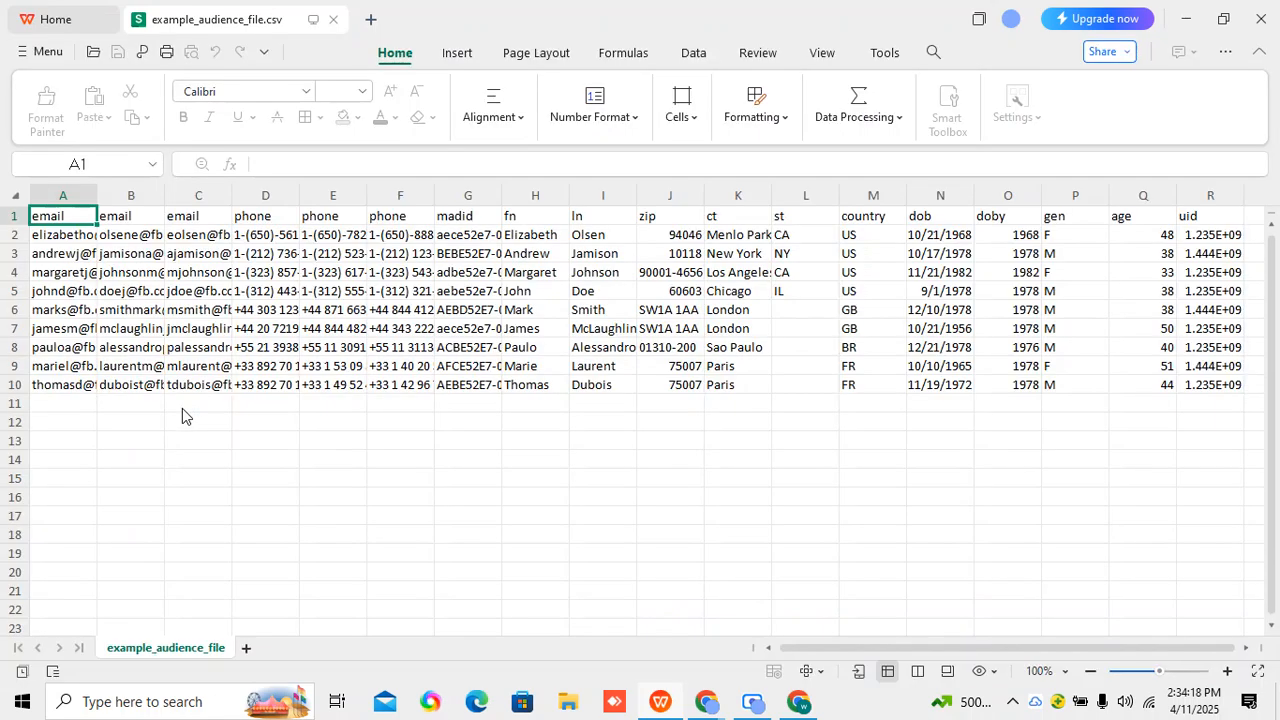
drag(77, 234, 95, 403)
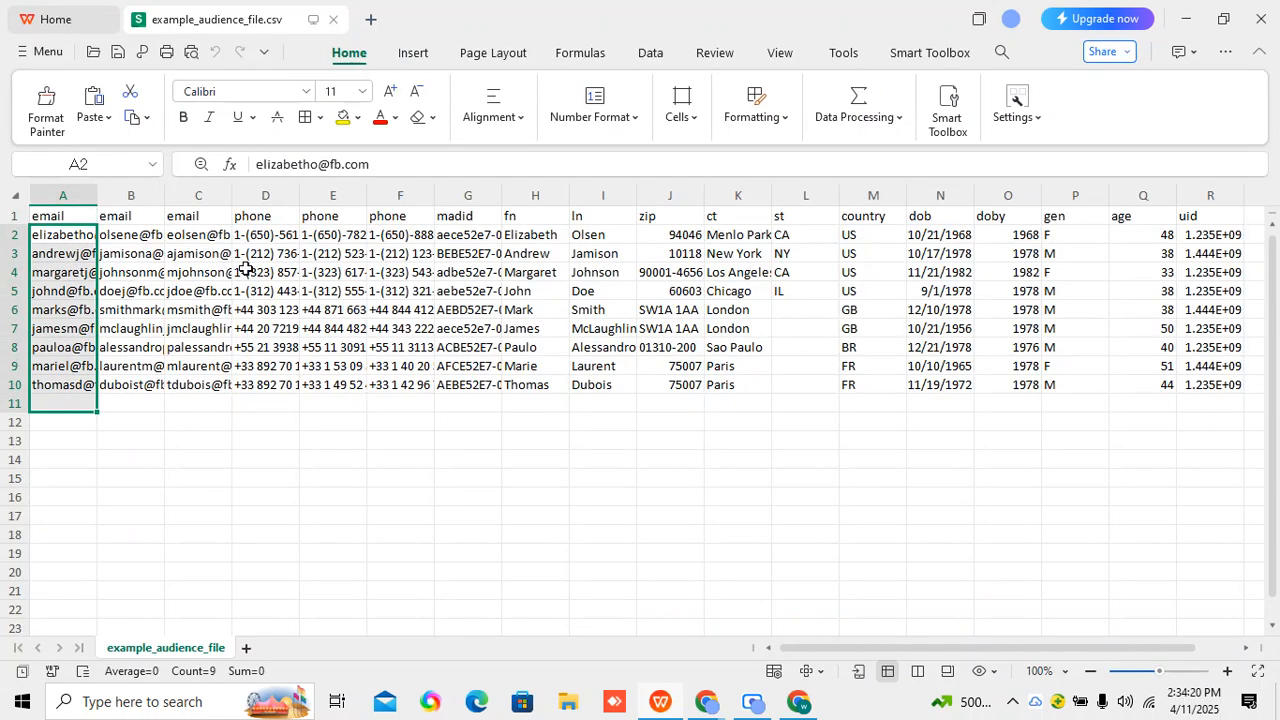
drag(266, 240, 310, 390)
click(598, 381)
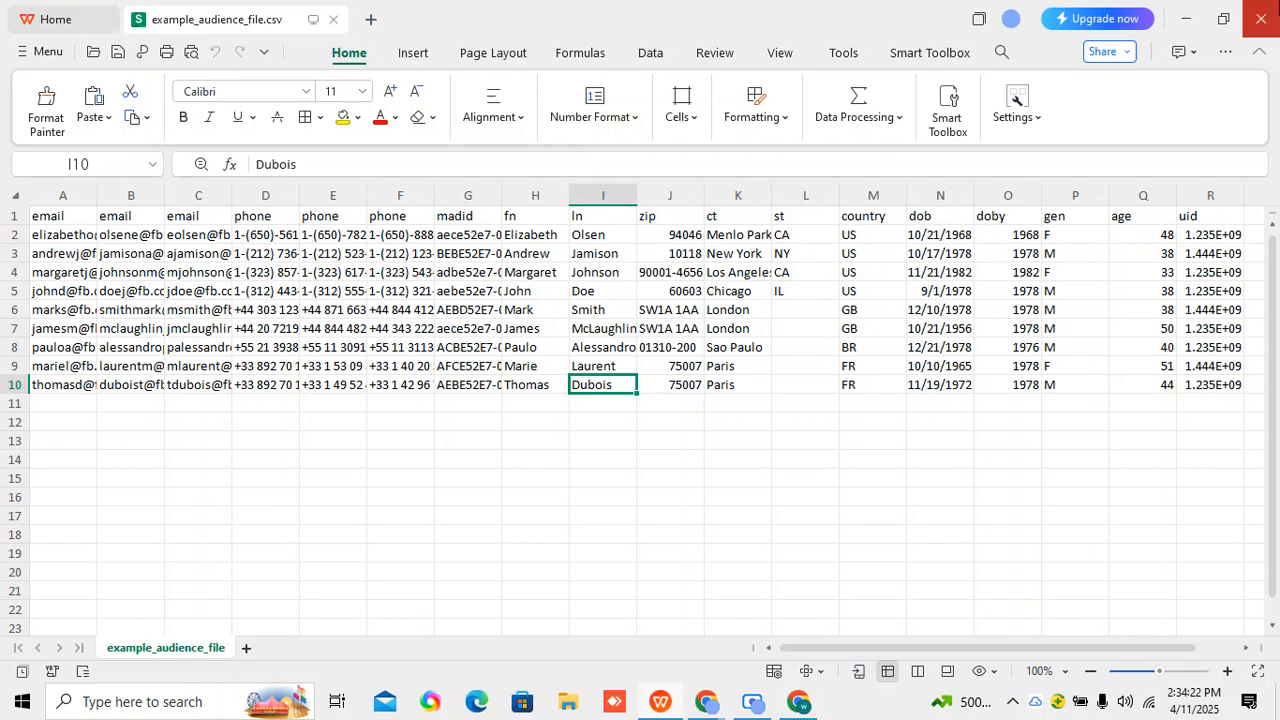
click(1260, 18)
Import the mapped customer list, create the audience, and finish the list setup.
click(1014, 626)
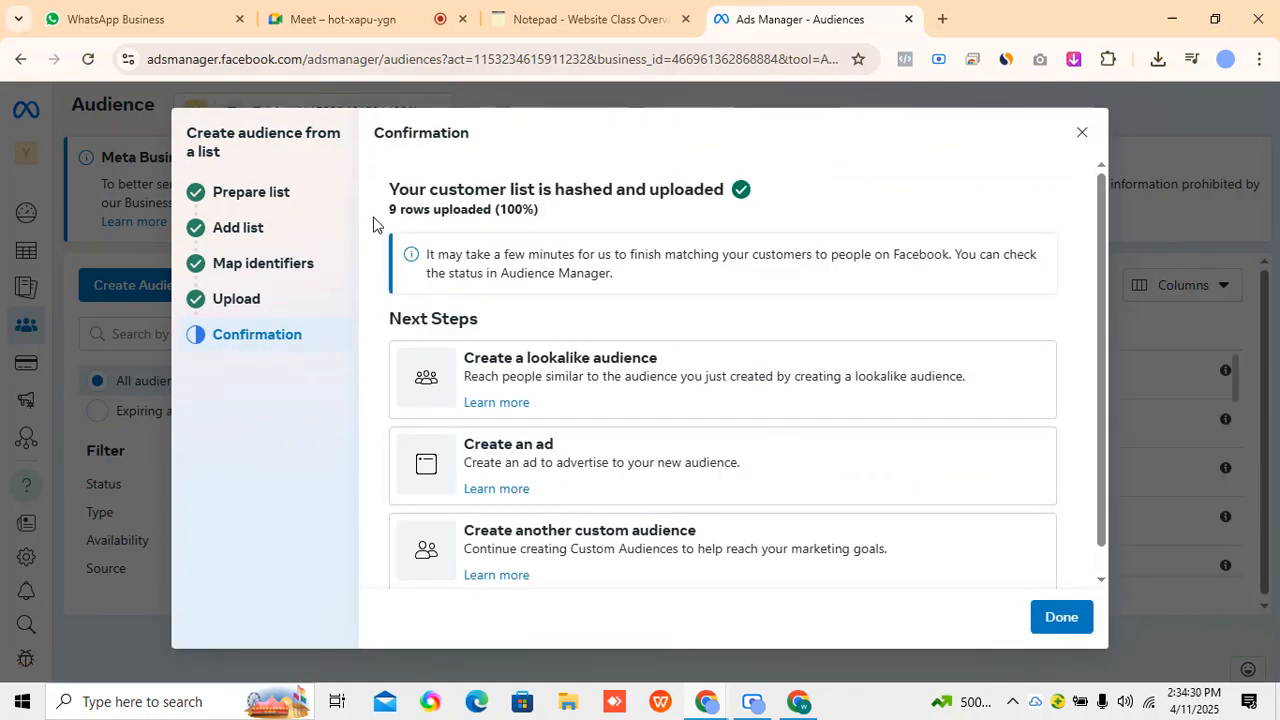
drag(372, 220, 607, 198)
click(607, 198)
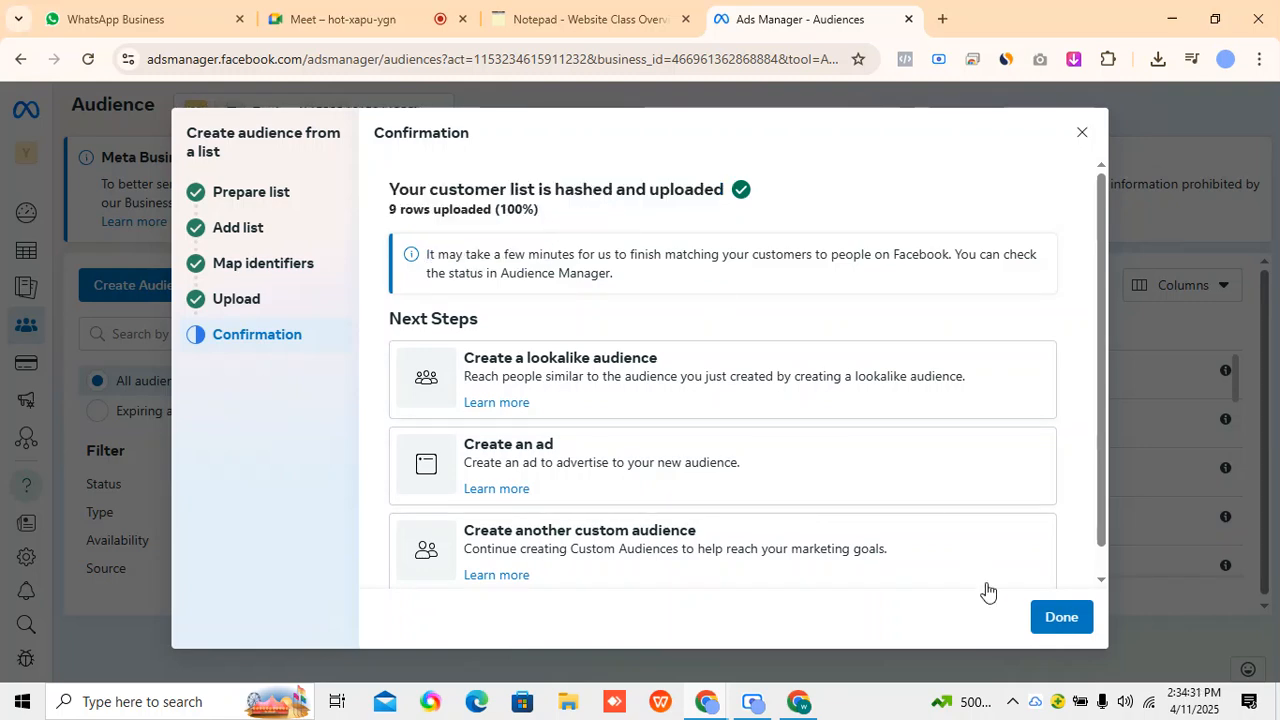
click(1058, 622)
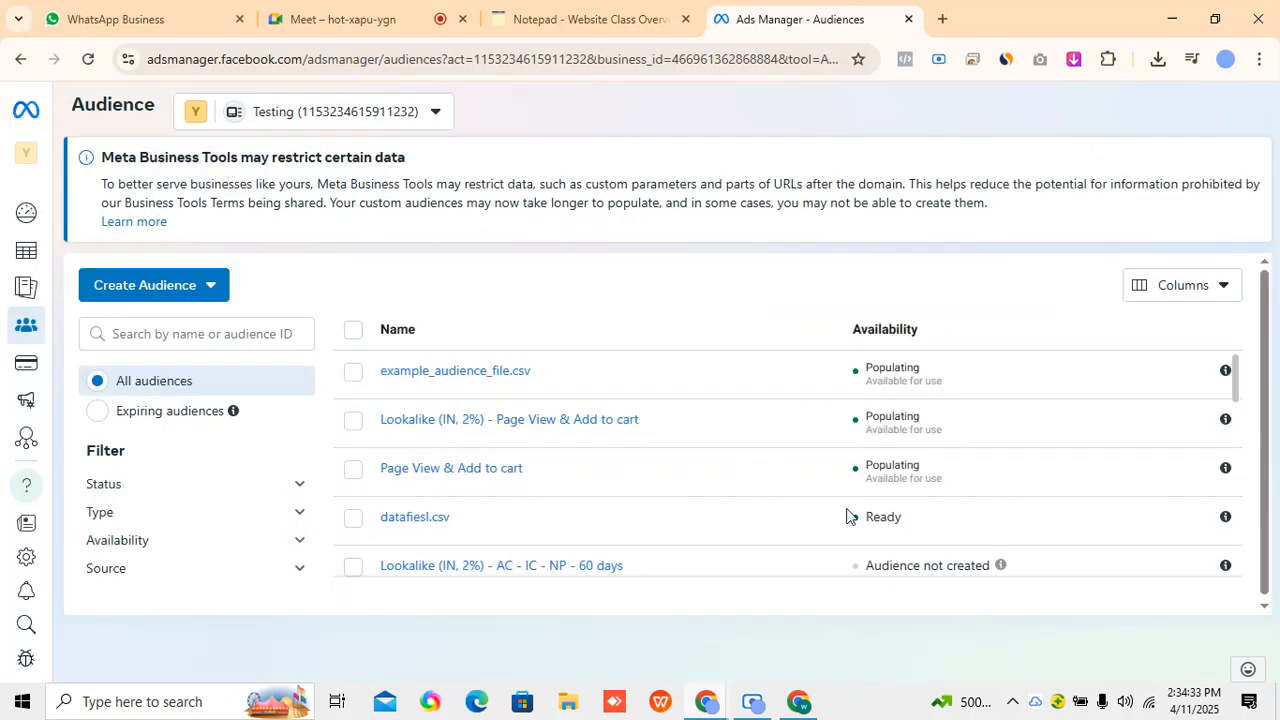
Start another custom audience and go through the Website, Customer list, App activity and Offline activity source options.
click(175, 288)
click(214, 333)
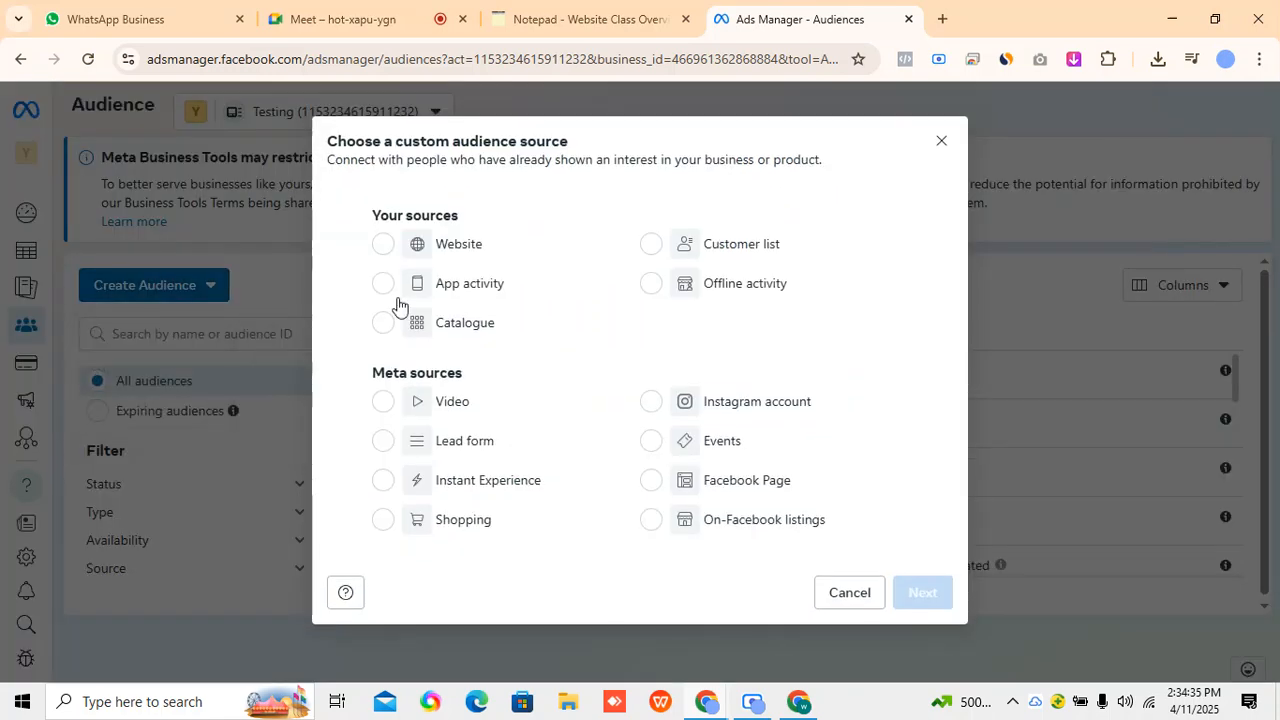
click(383, 245)
click(678, 245)
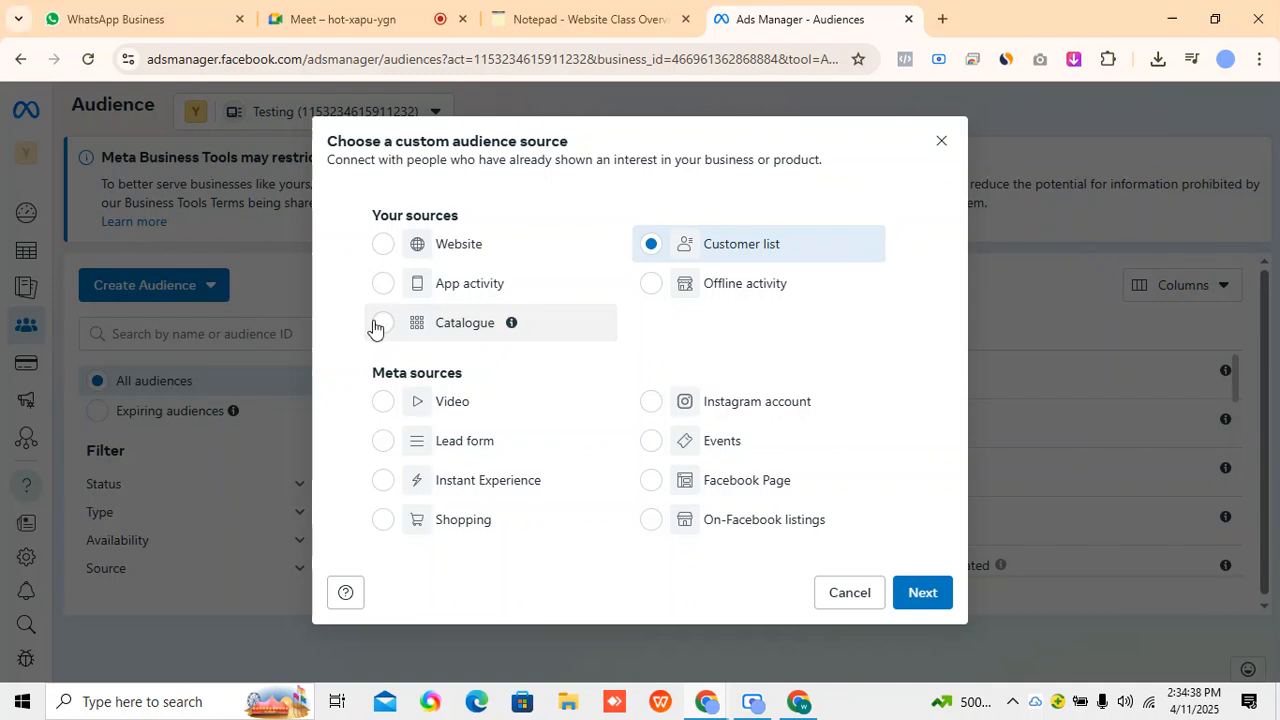
click(381, 287)
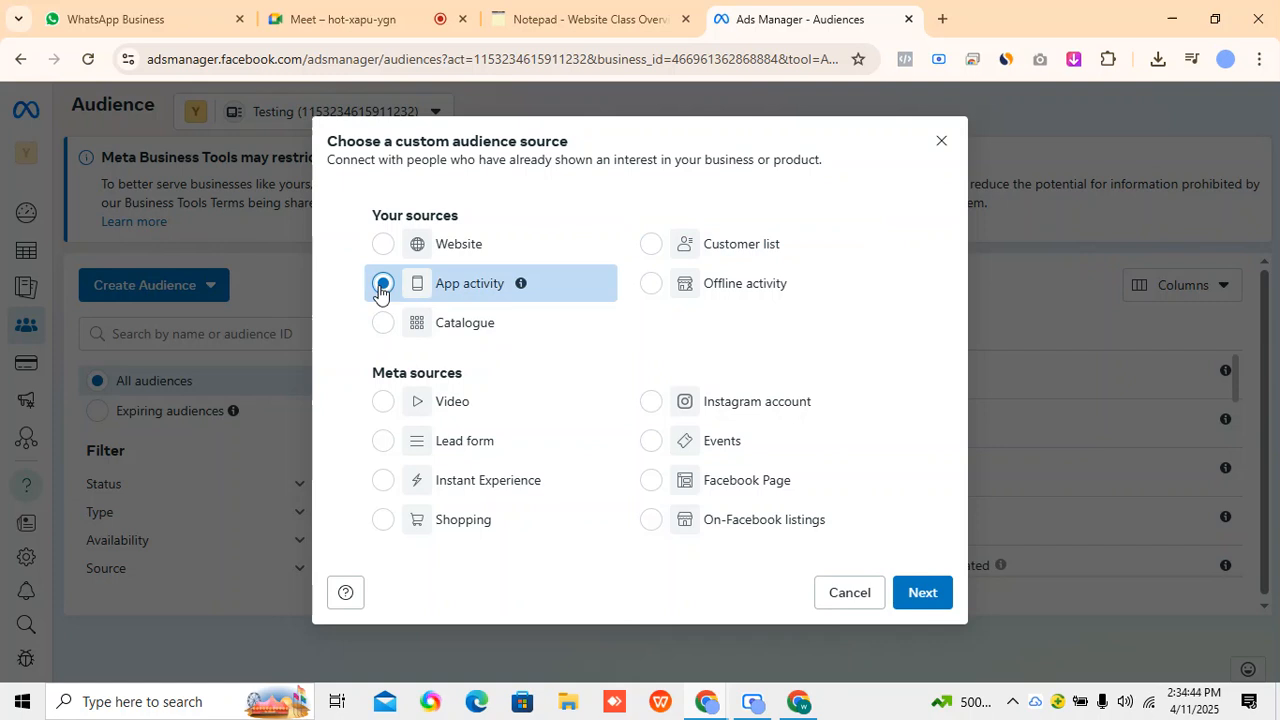
click(650, 289)
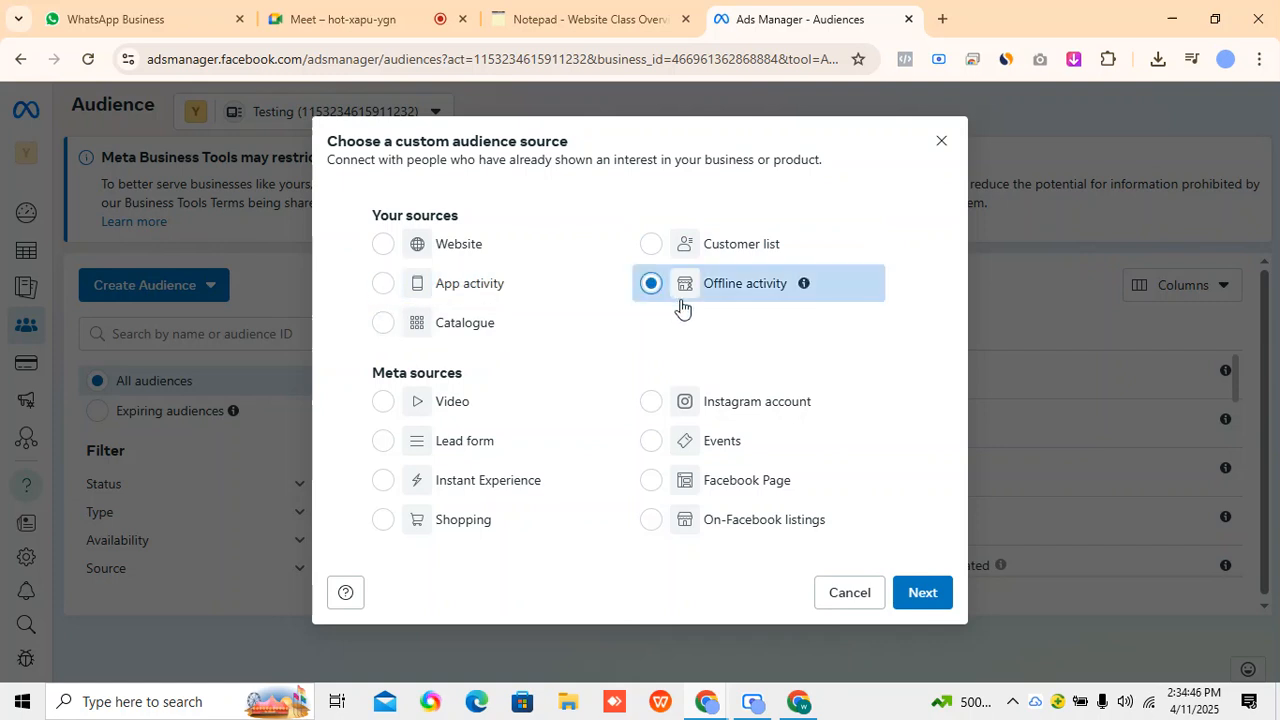
click(343, 16)
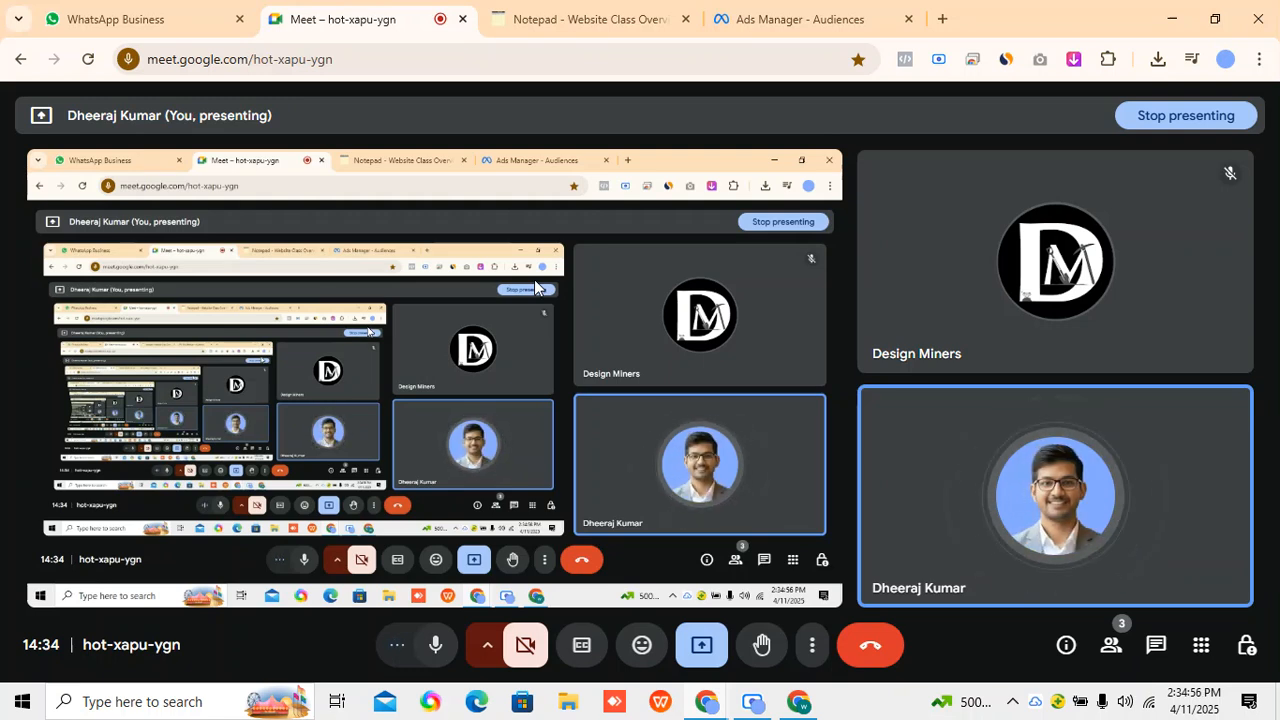
click(790, 19)
mouse_move(781, 306)
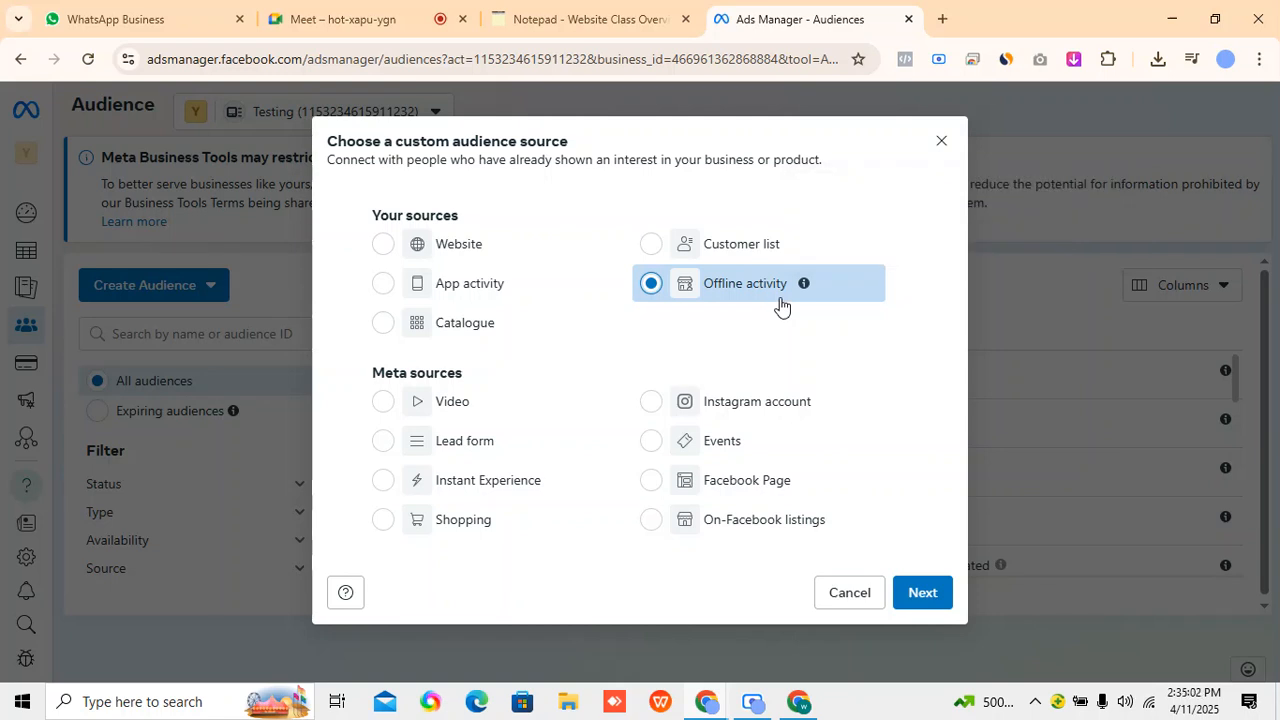
Choose Catalogue as the custom audience source and select new catalogue 14.1.25 as its catalogue.
click(390, 324)
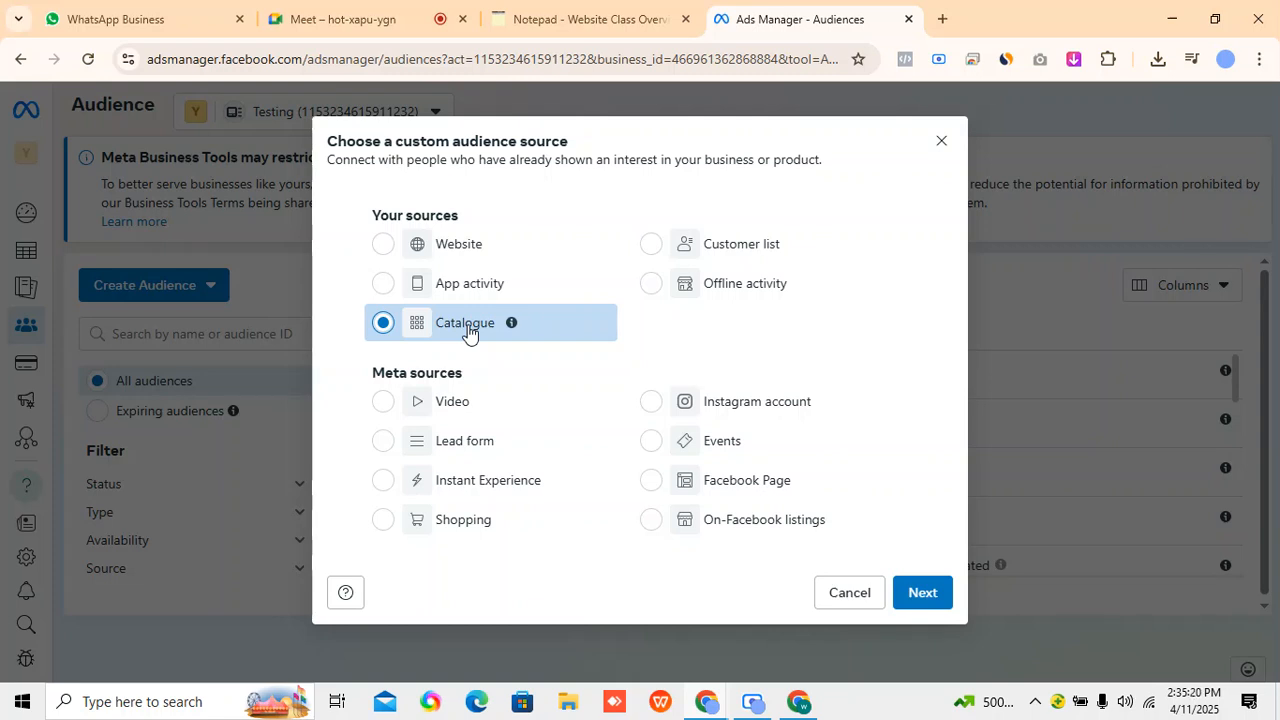
click(910, 592)
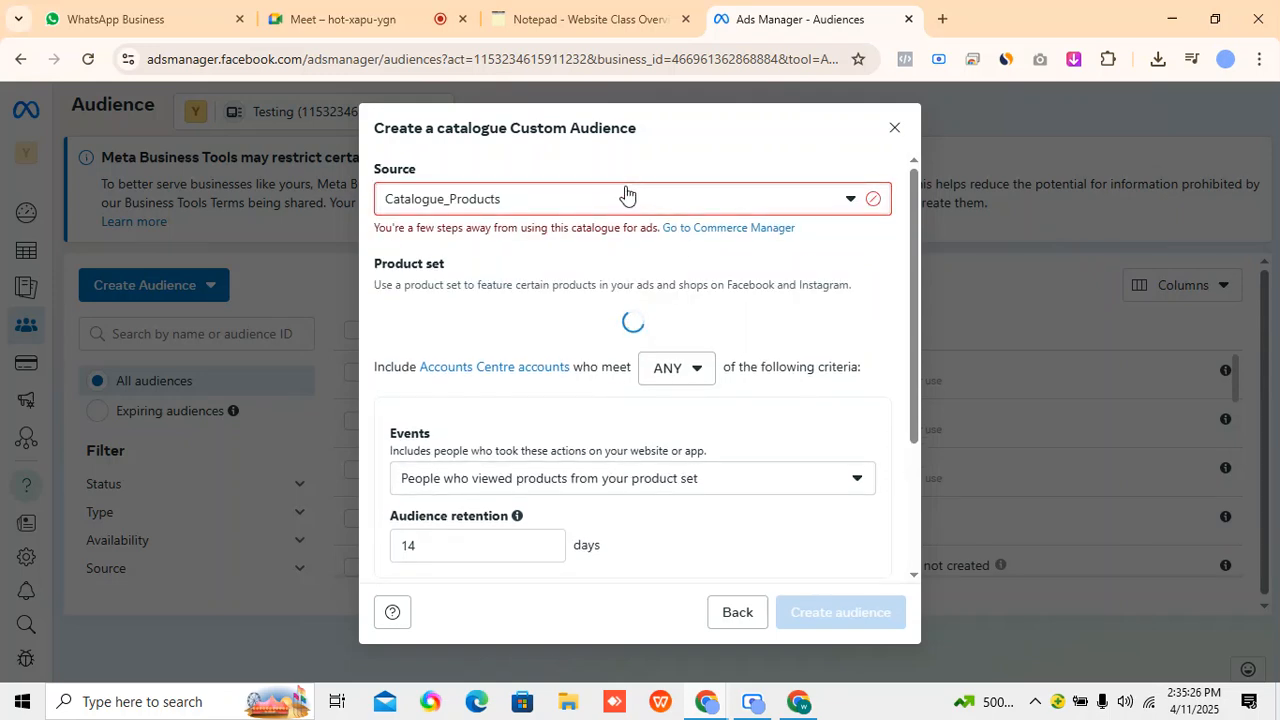
click(568, 328)
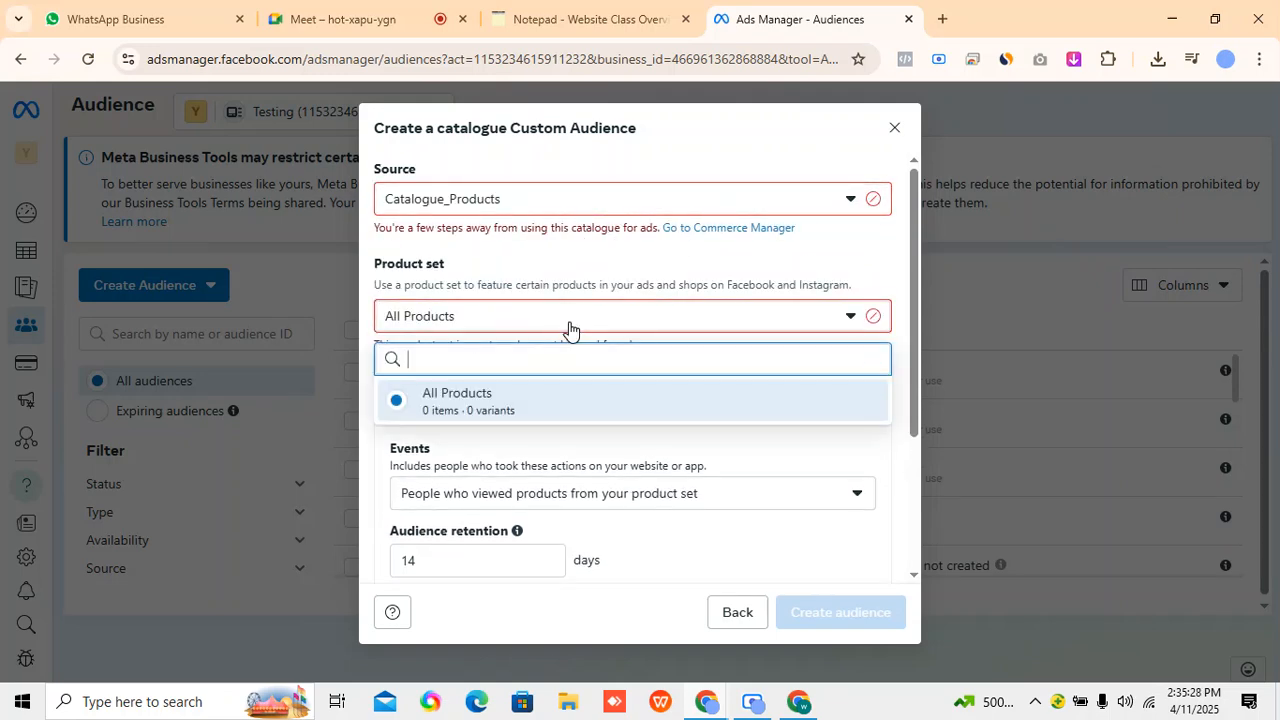
click(580, 143)
click(534, 199)
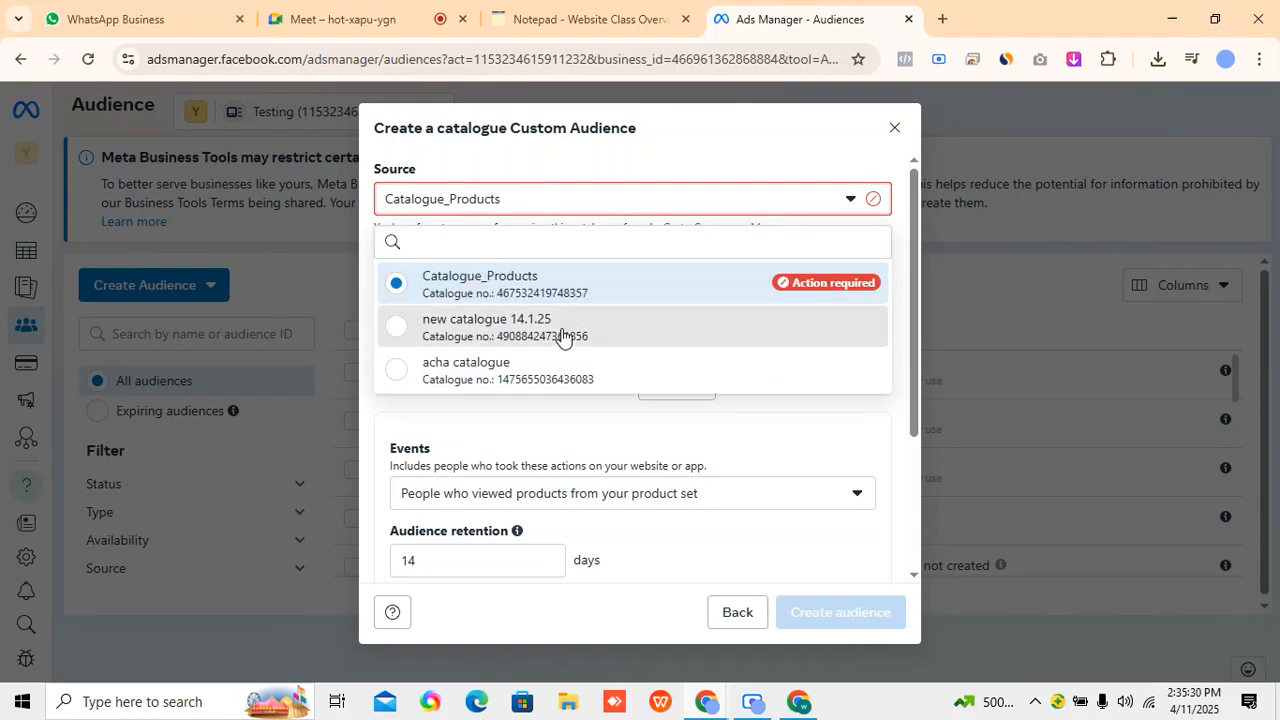
click(566, 332)
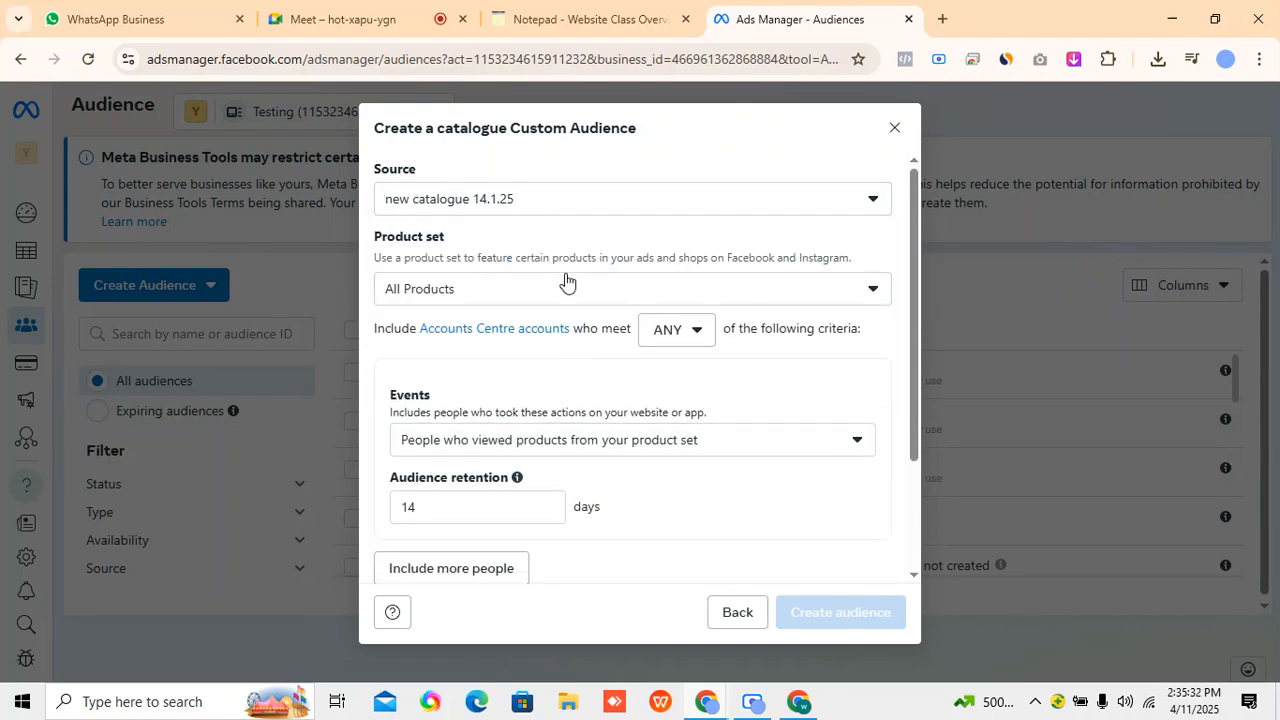
Examine the product set and event options of the catalogue audience and return to the choice of custom audience source.
click(566, 284)
click(566, 284)
scroll(616, 502, down, 1)
scroll(616, 502, down, 1)
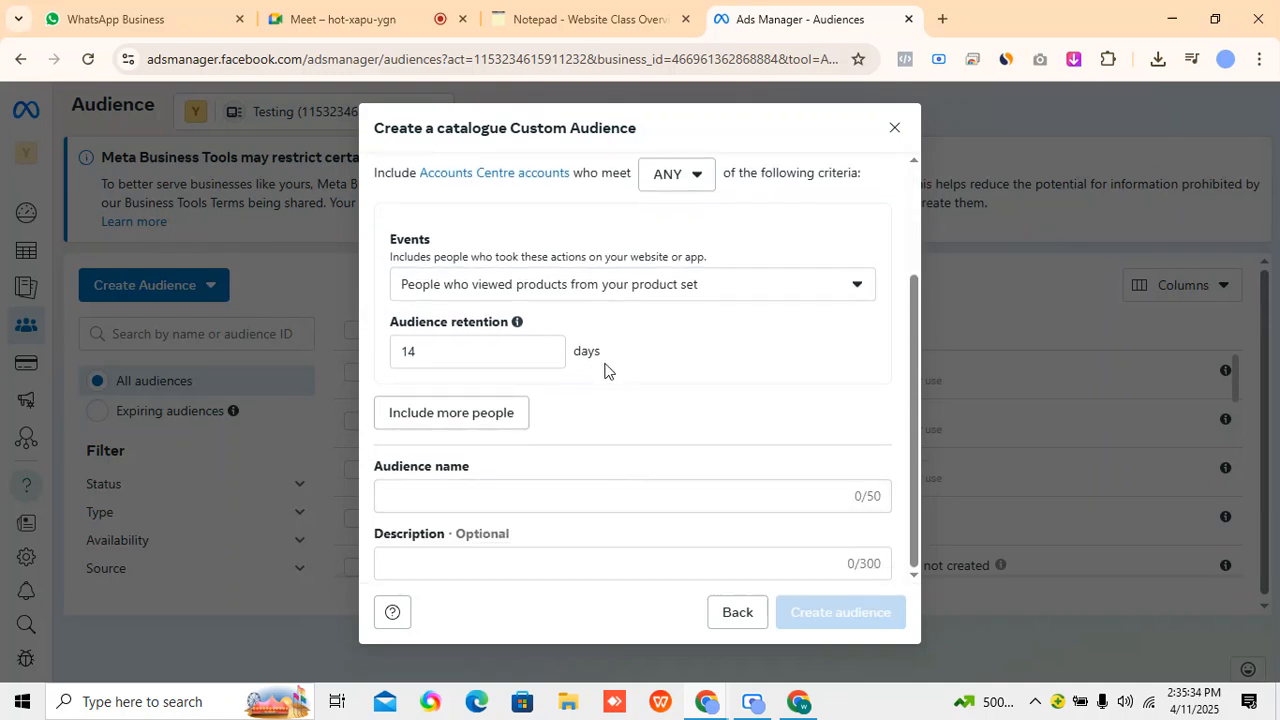
click(490, 289)
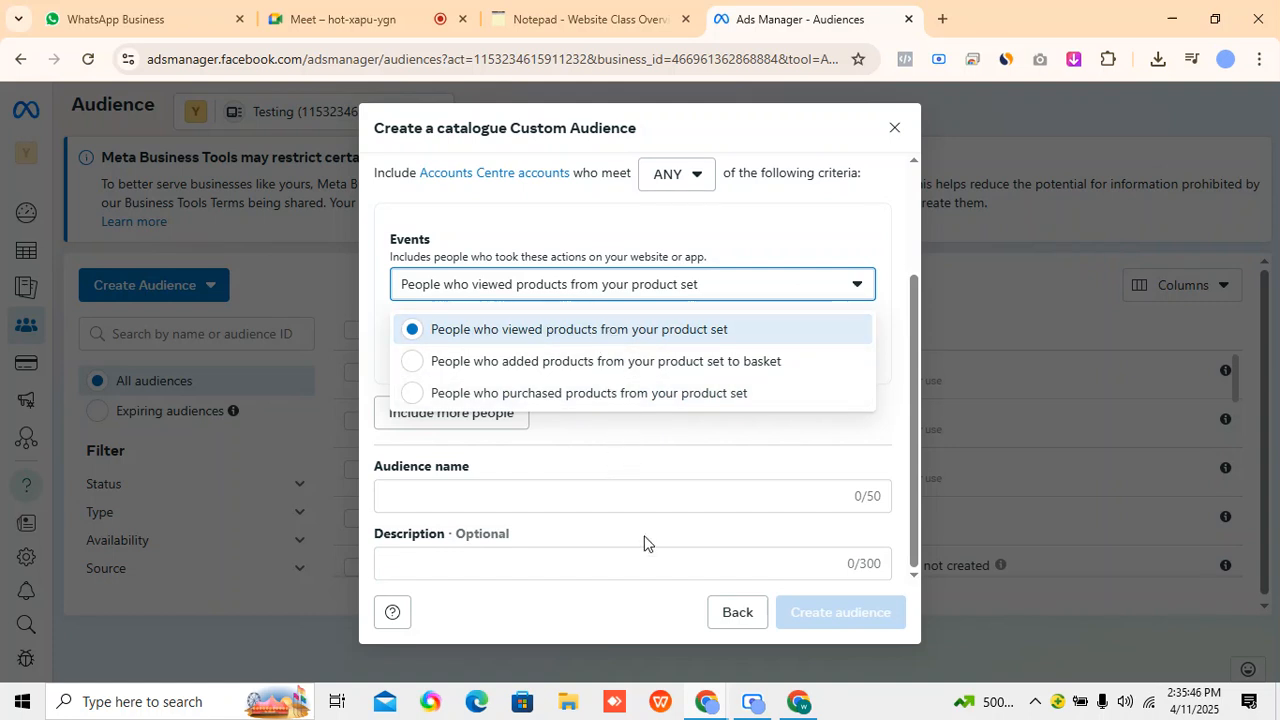
click(736, 614)
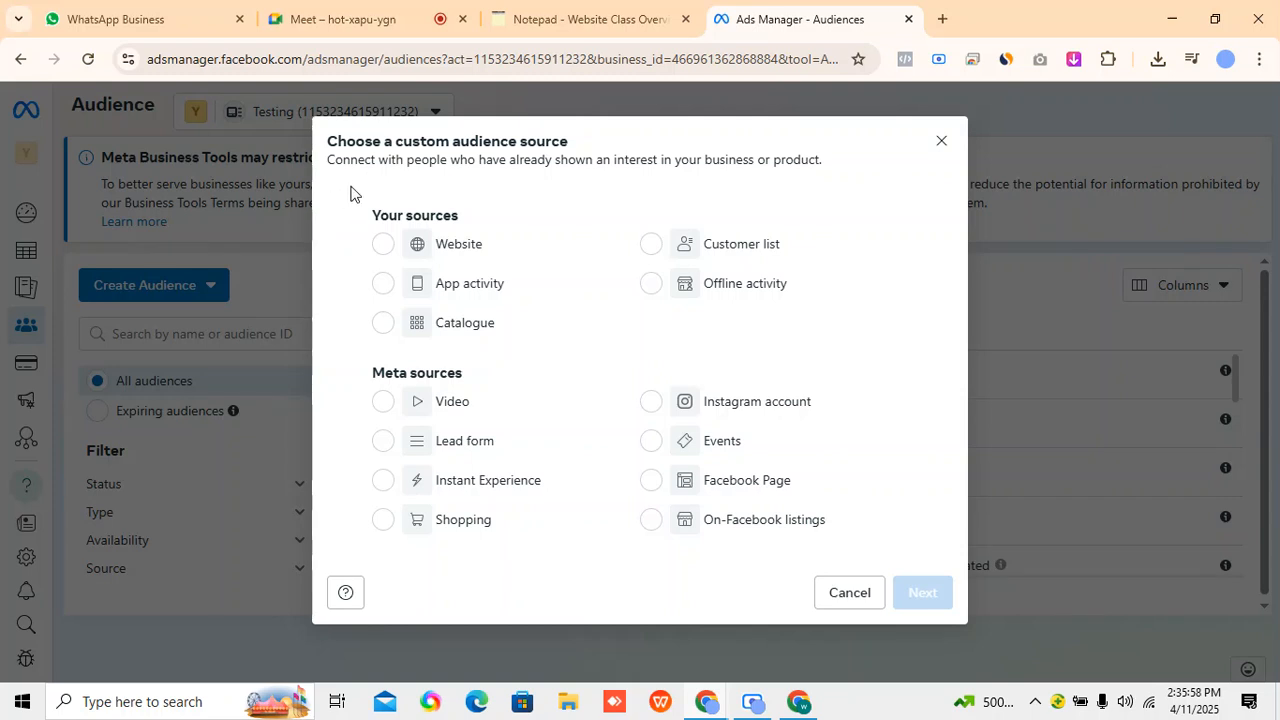
drag(351, 194, 624, 350)
click(626, 350)
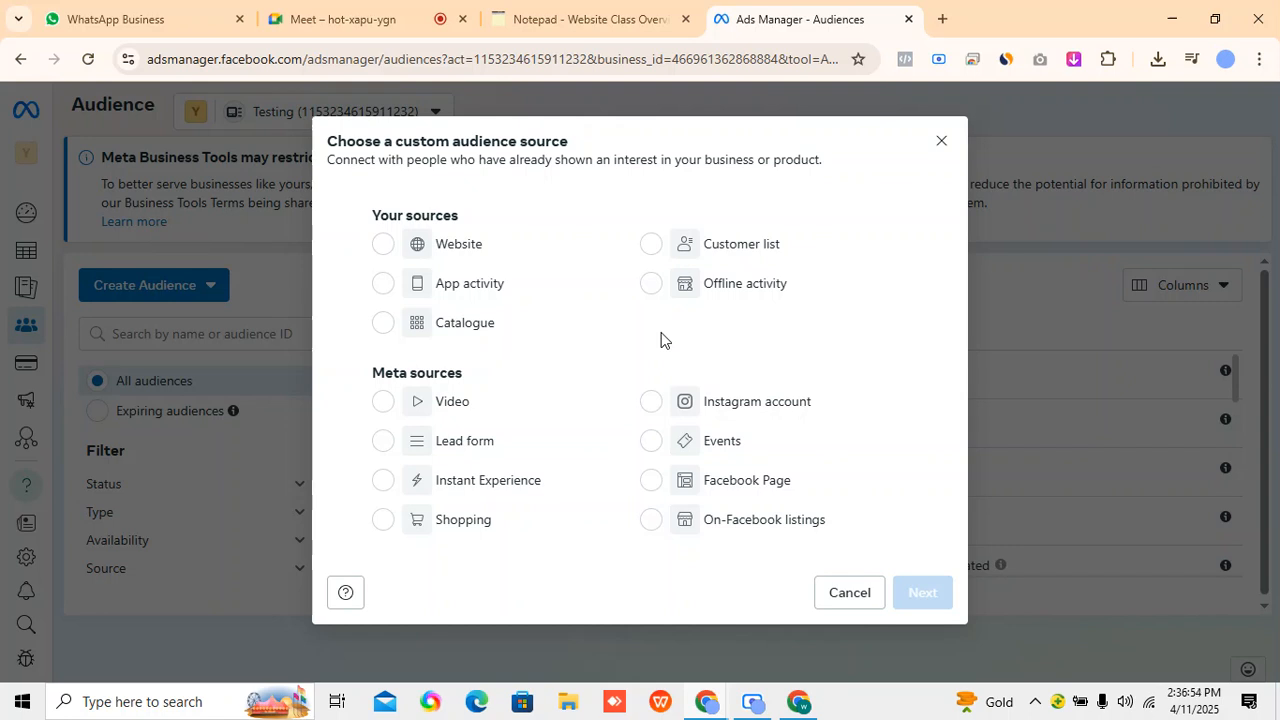
Choose Video as the custom audience source and set the engagement to people who have viewed at least 75% of the video.
click(383, 415)
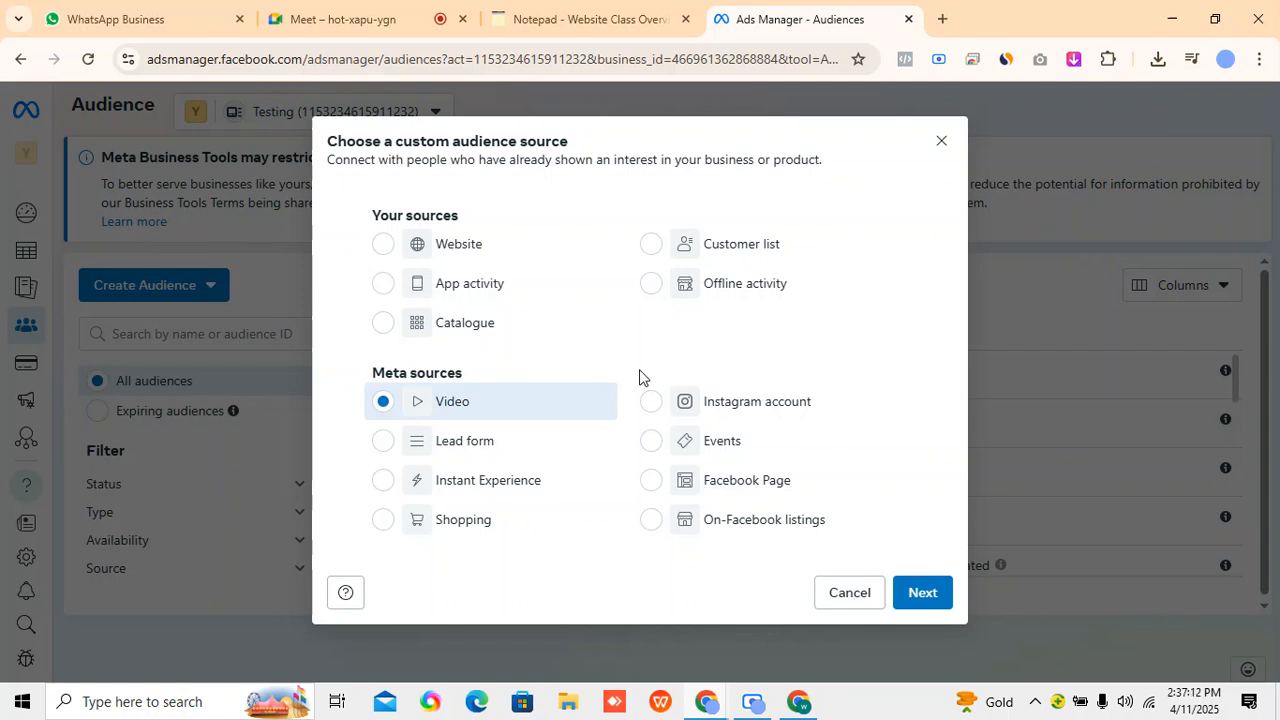
click(912, 596)
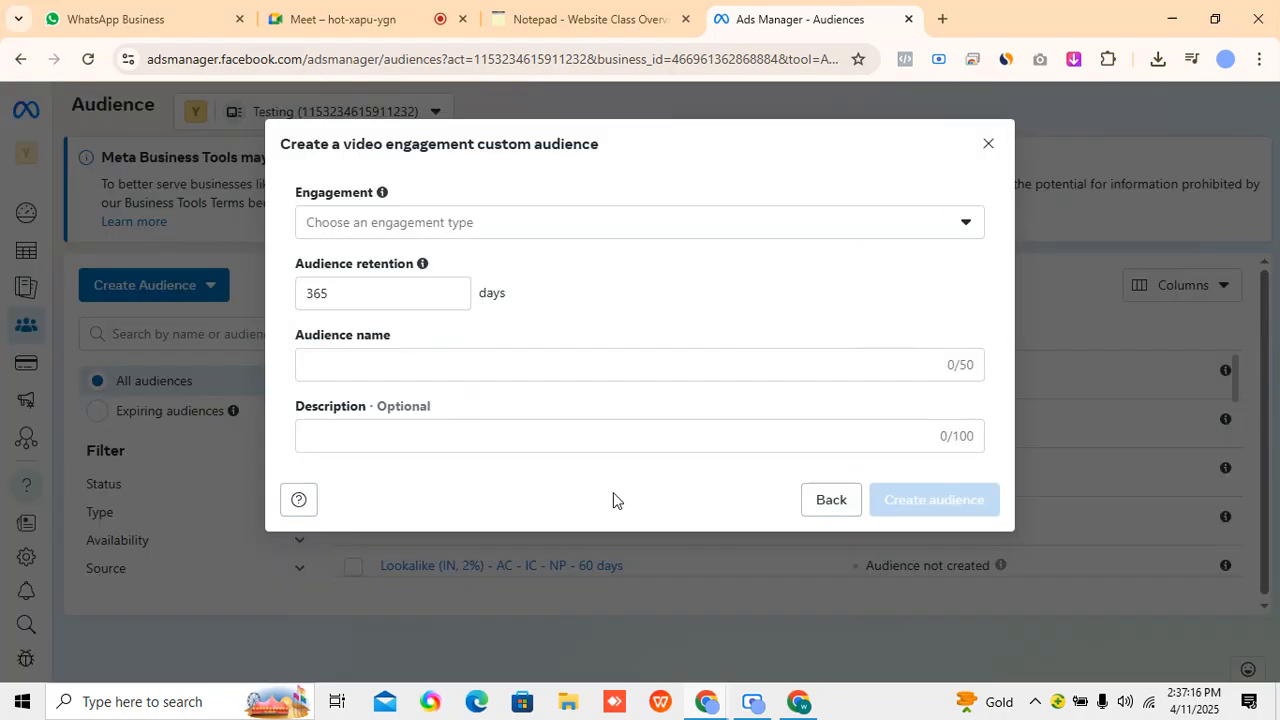
click(455, 236)
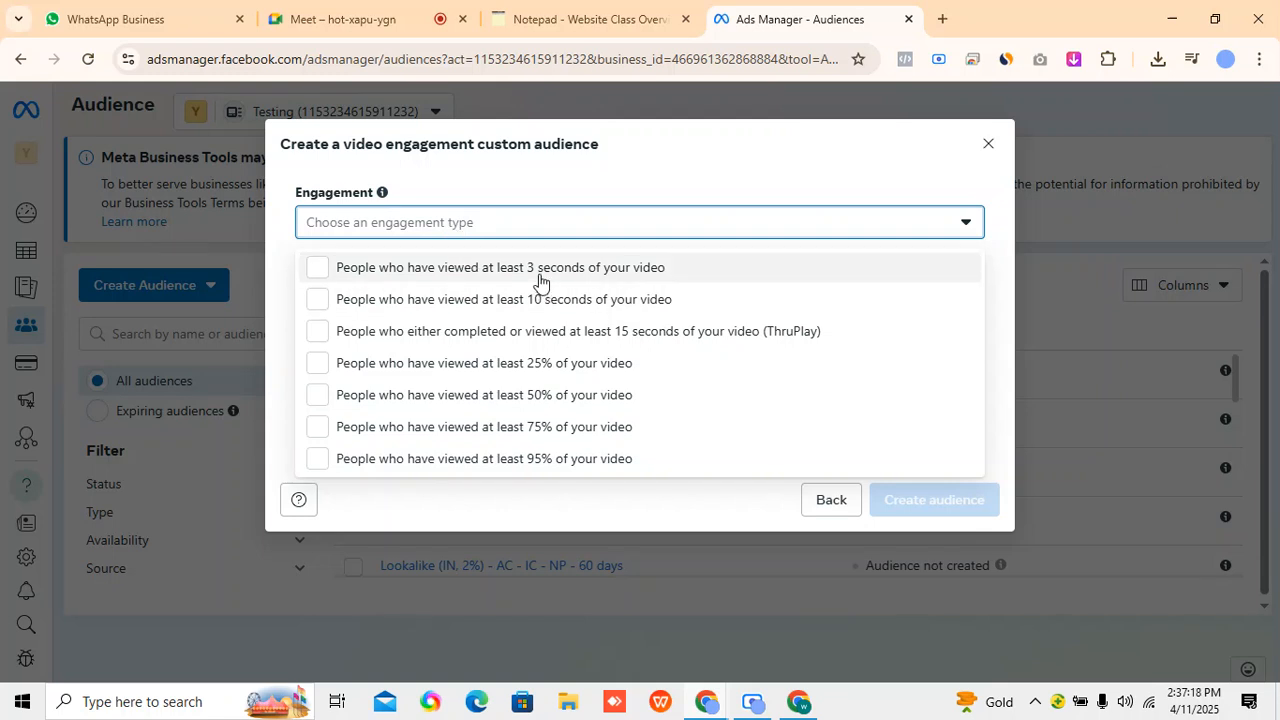
click(551, 433)
click(772, 175)
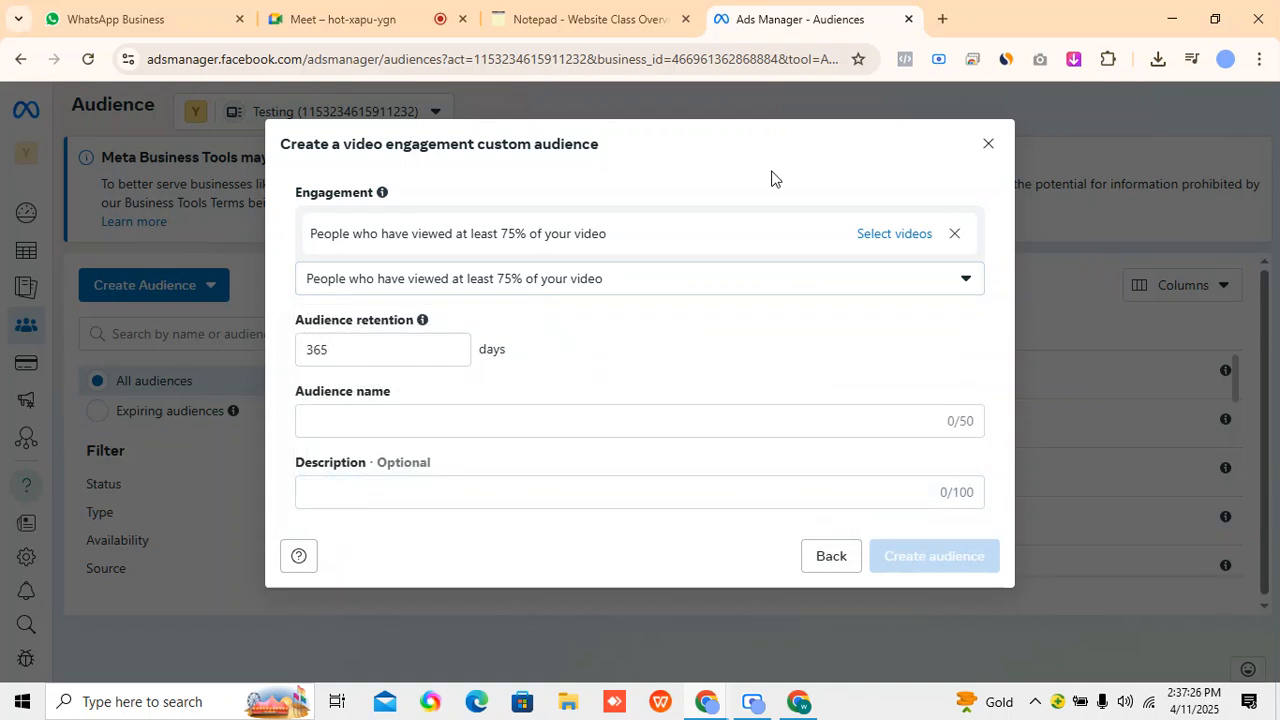
Open the video selection for the 75% engagement and set its source to the Instagram professional account musclestretch_.
click(874, 235)
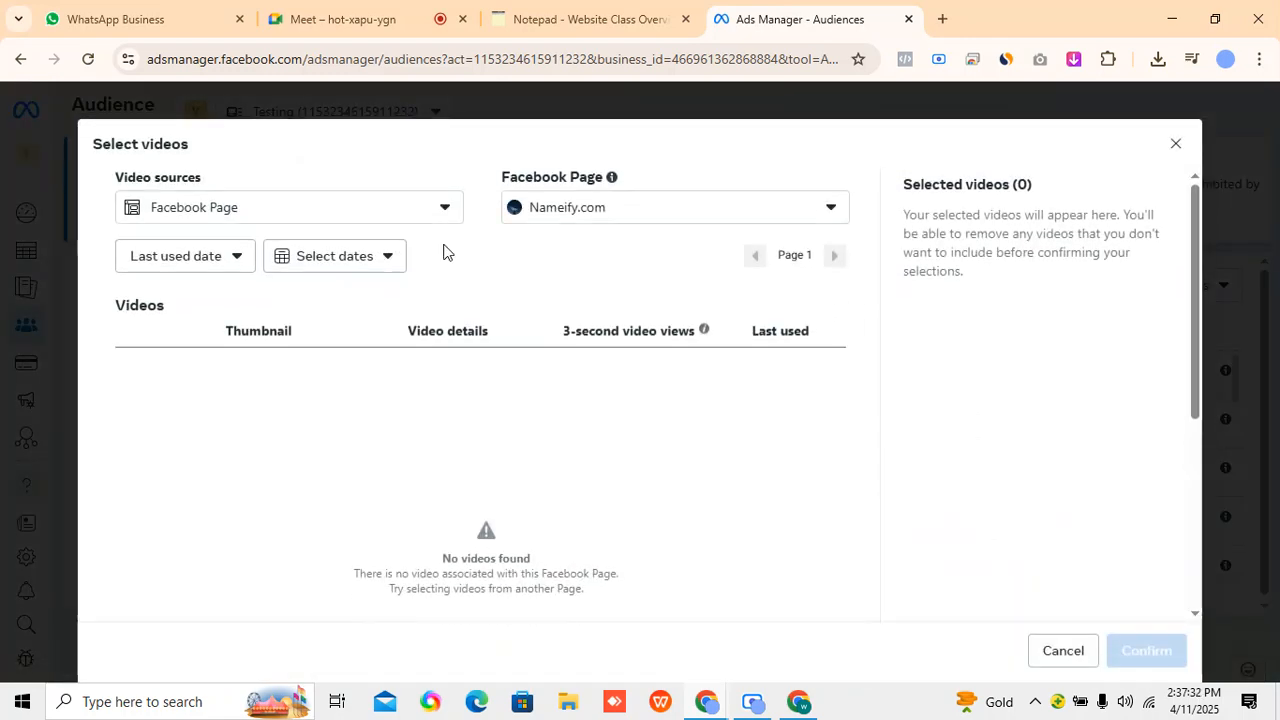
click(318, 216)
click(320, 287)
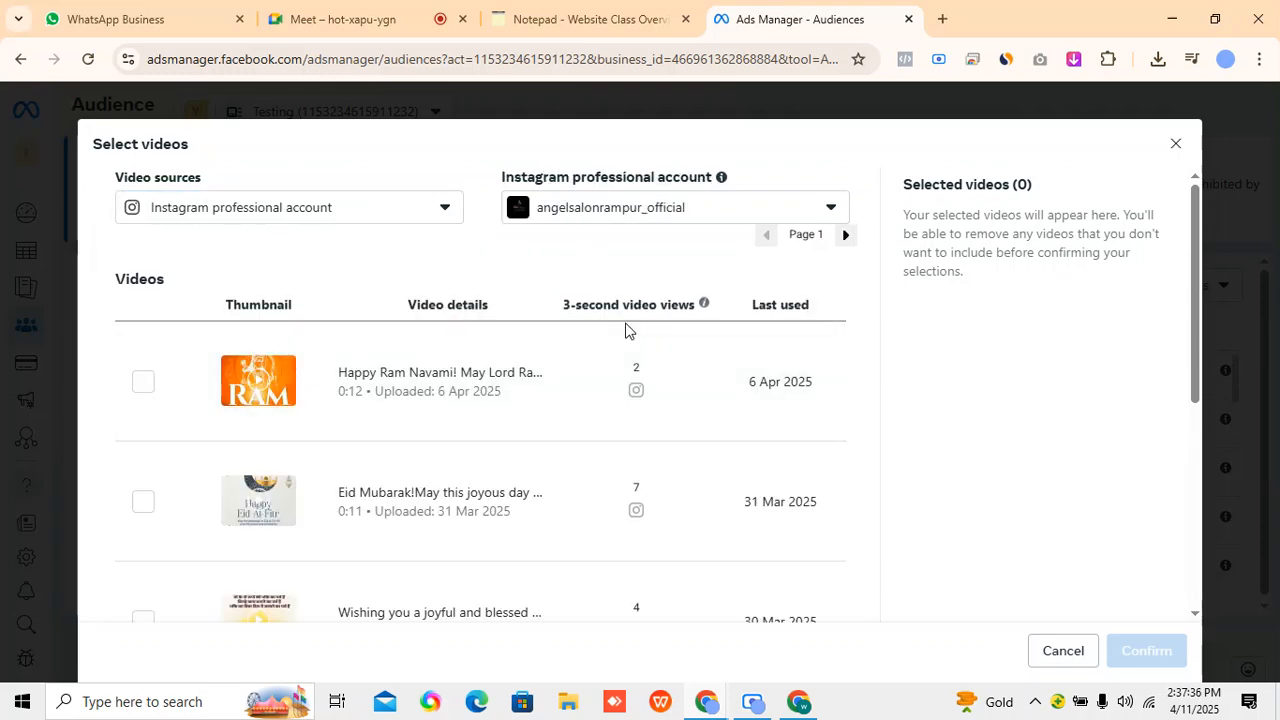
scroll(603, 537, down, 4)
scroll(594, 540, up, 4)
click(610, 214)
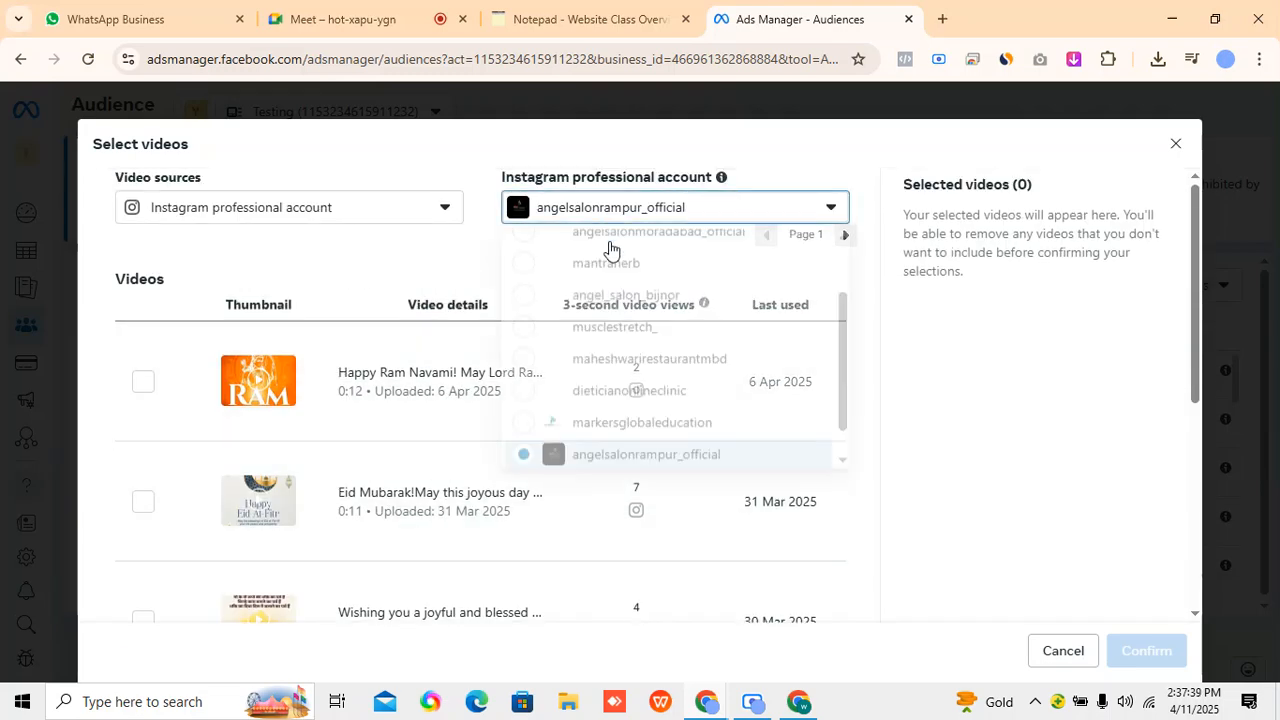
click(629, 343)
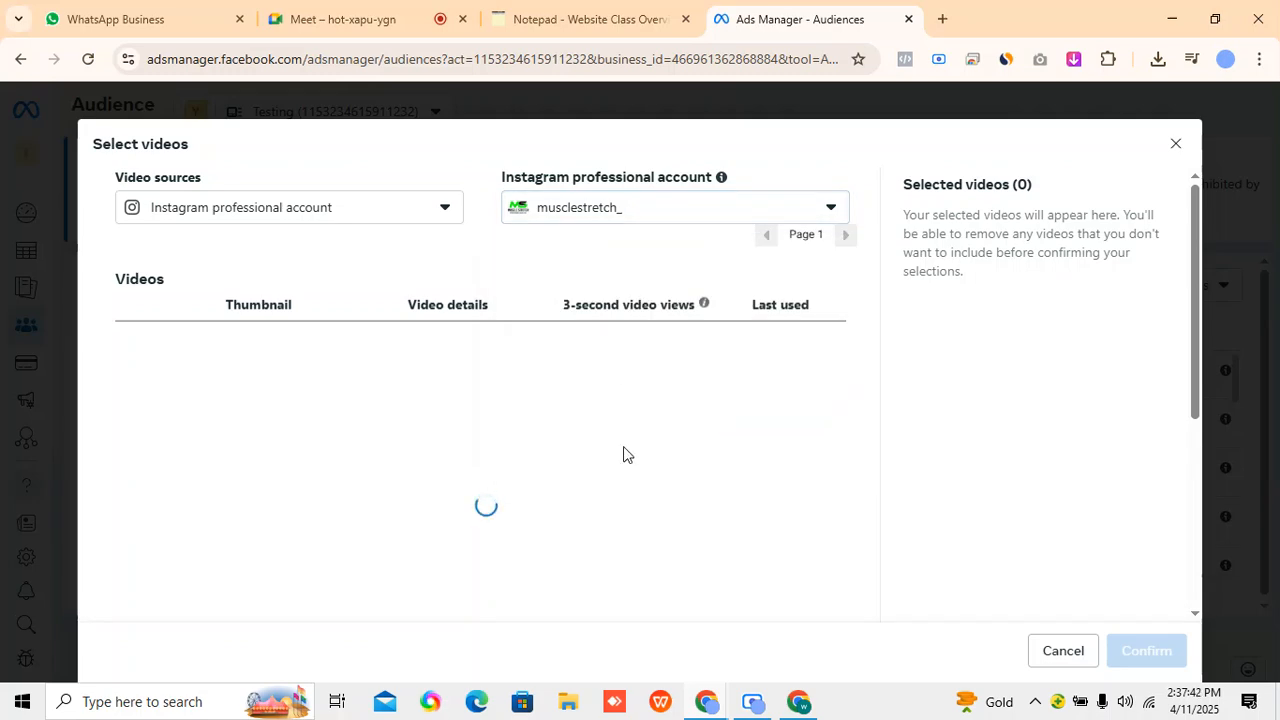
Look over the account's first videos, check the Google Meet call, and return to the Ads Manager video selection.
scroll(882, 435, down, 2)
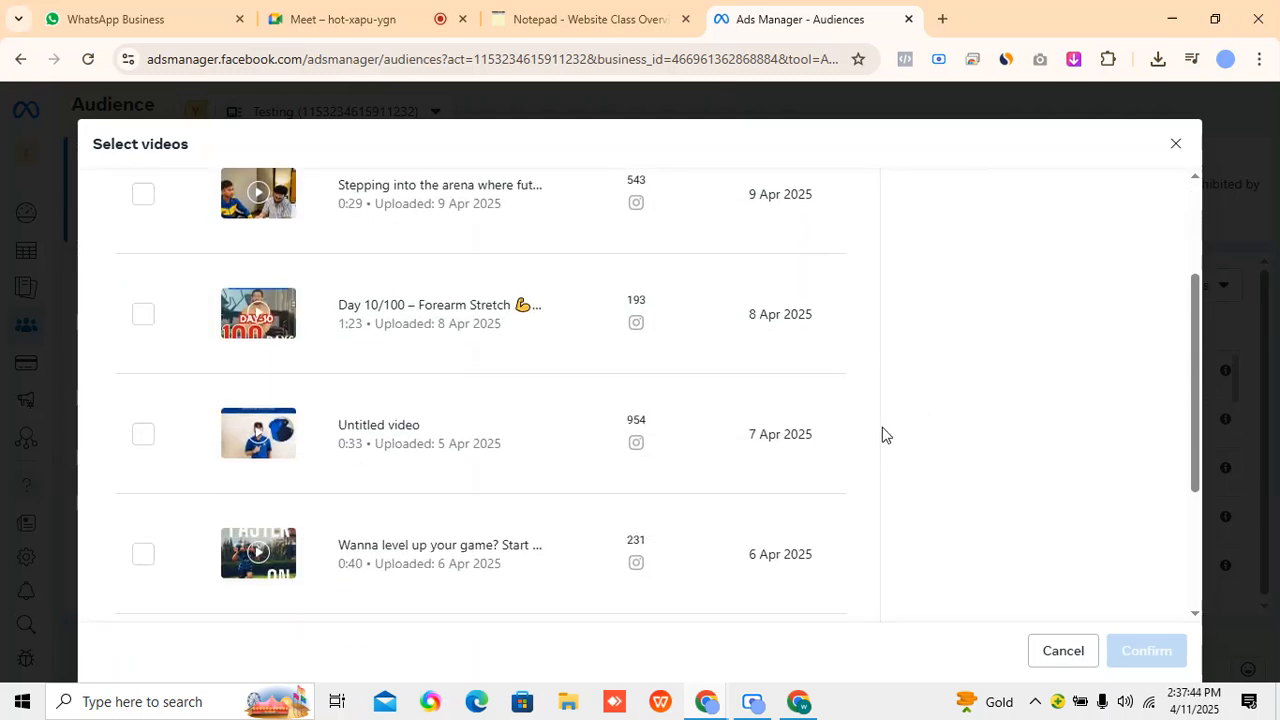
scroll(882, 435, up, 5)
click(400, 19)
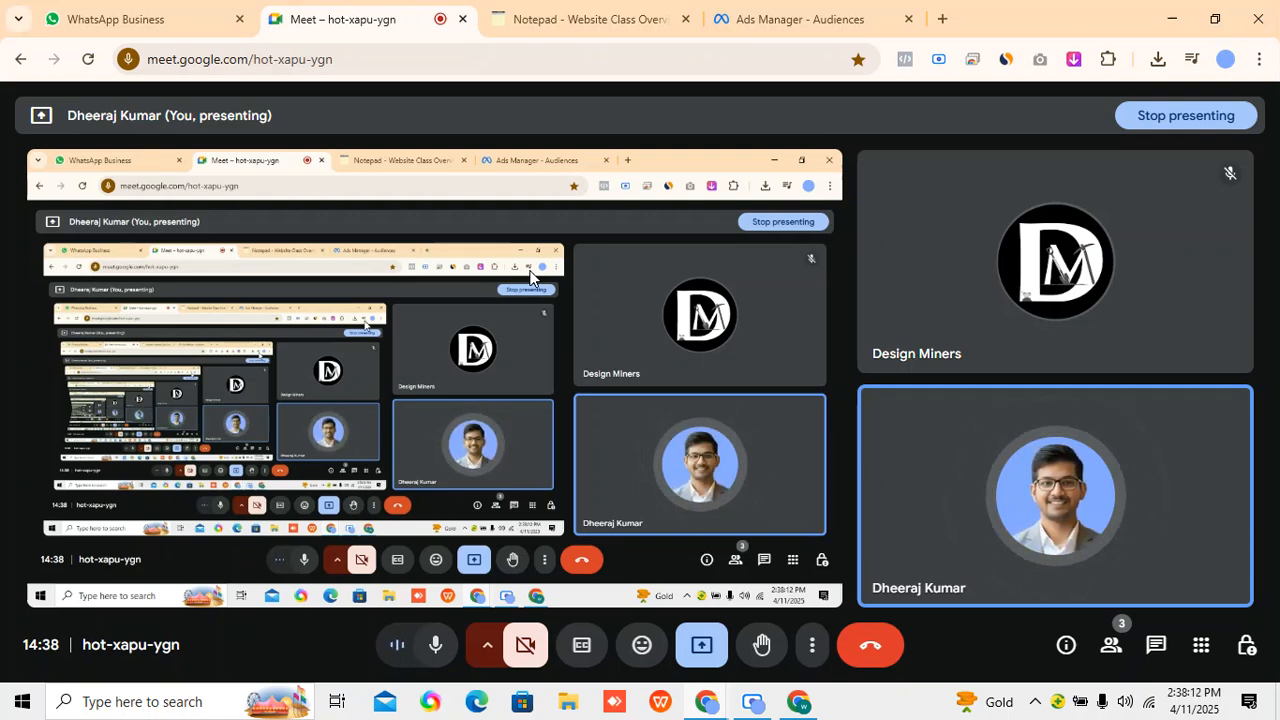
click(862, 10)
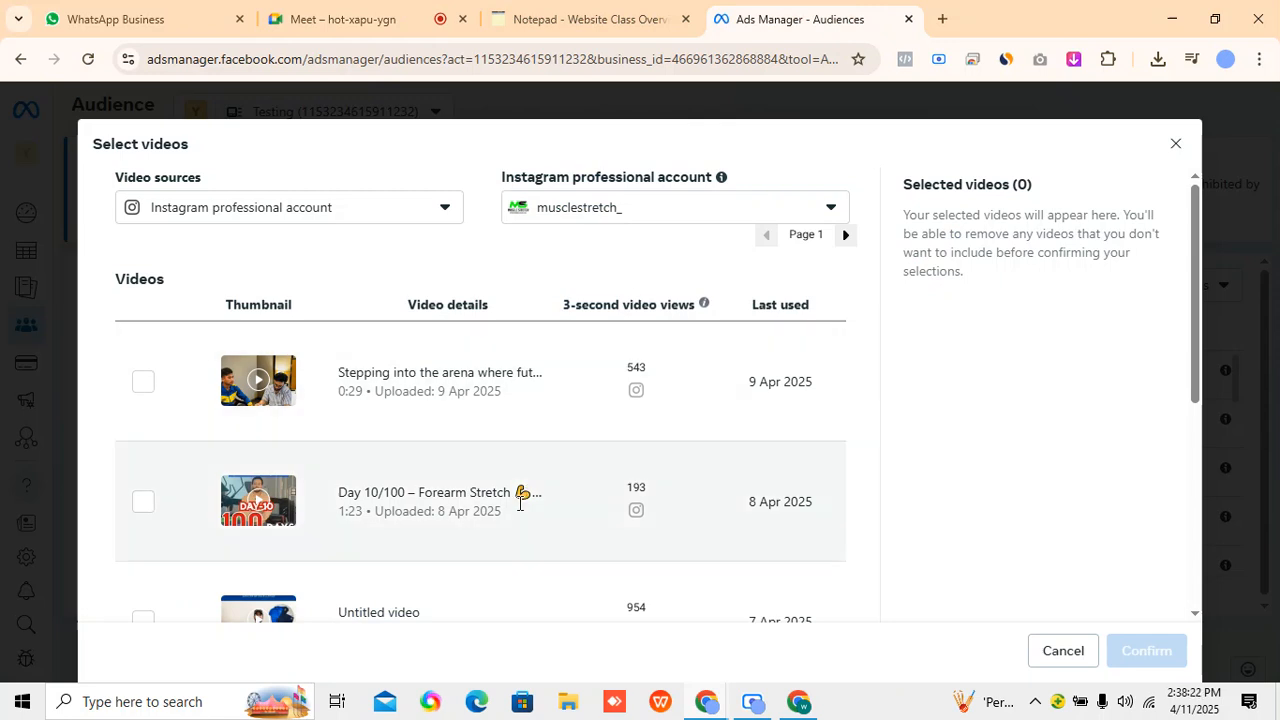
Browse the musclestretch_ videos from page 1 through page 8, comparing their 3-second video views.
scroll(575, 556, down, 4)
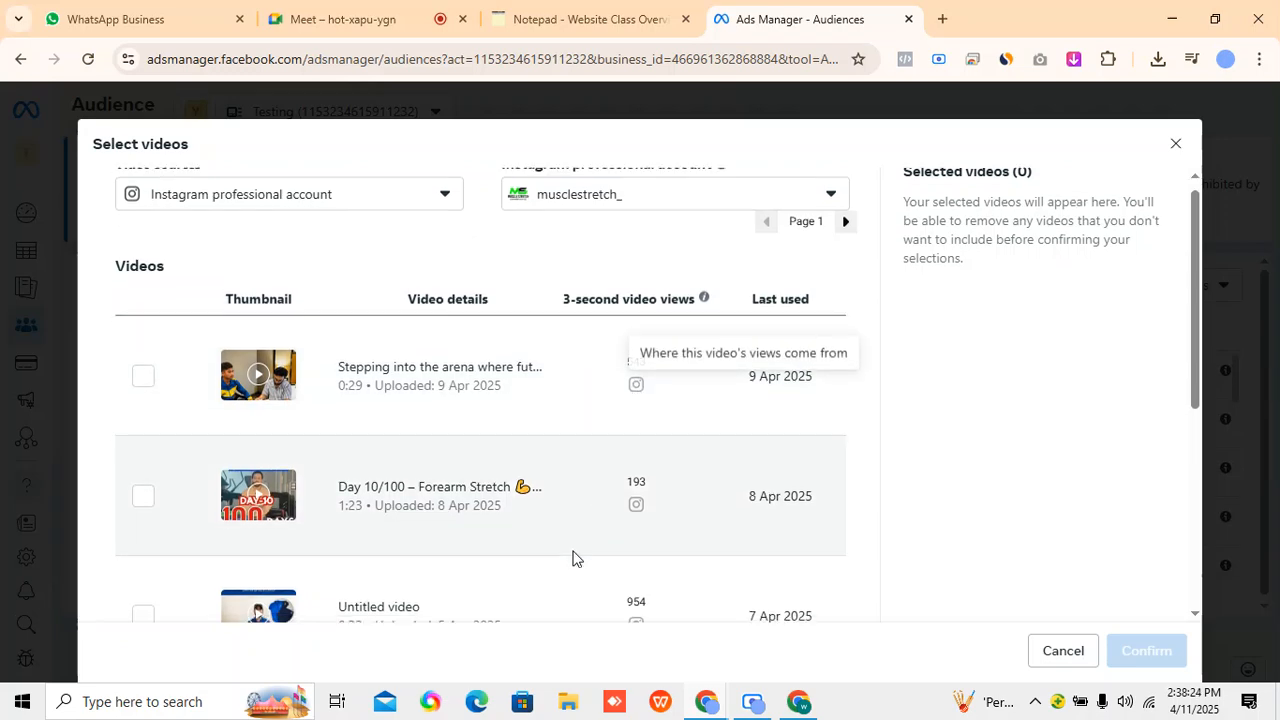
scroll(491, 571, up, 4)
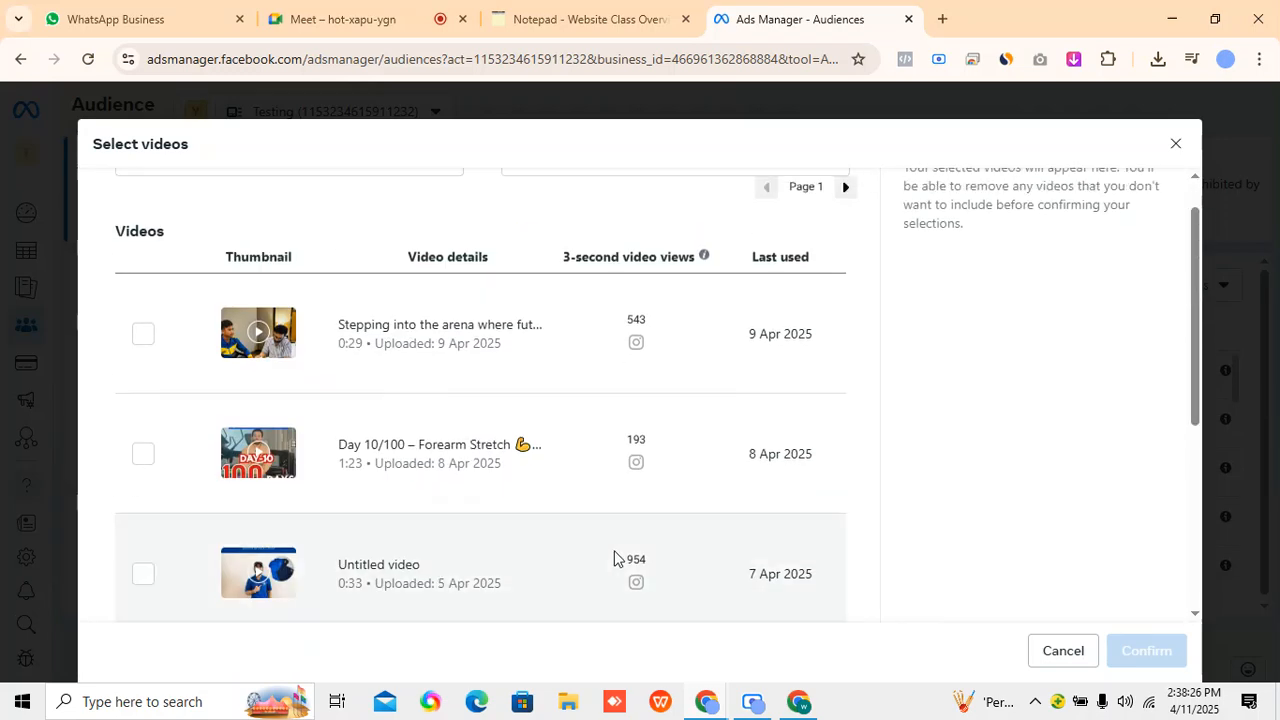
scroll(631, 509, down, 4)
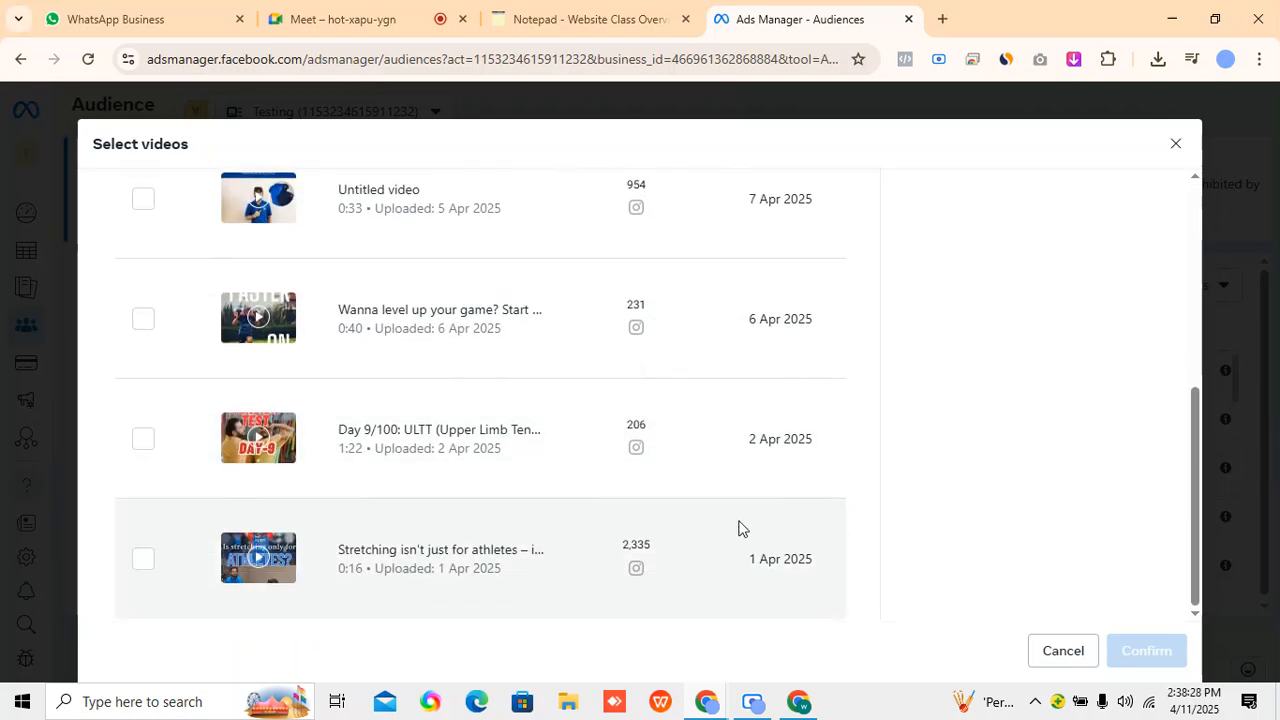
scroll(780, 584, up, 5)
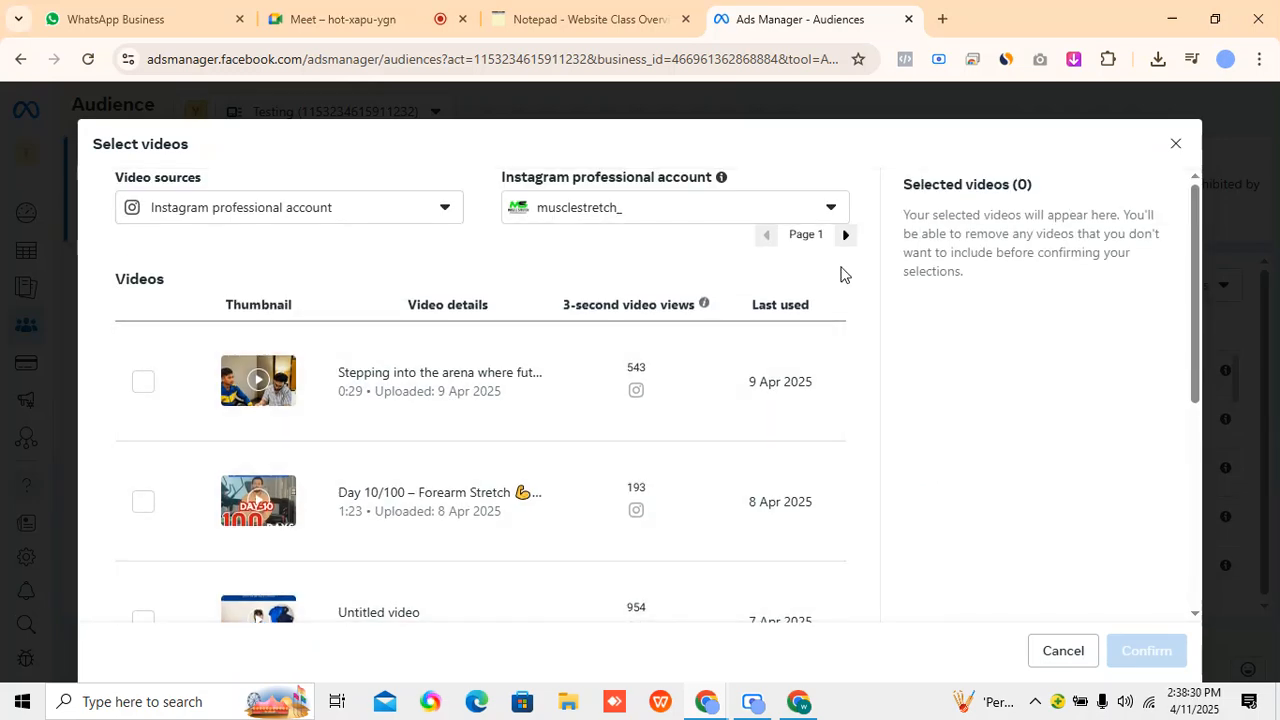
click(846, 236)
click(846, 236)
click(846, 236)
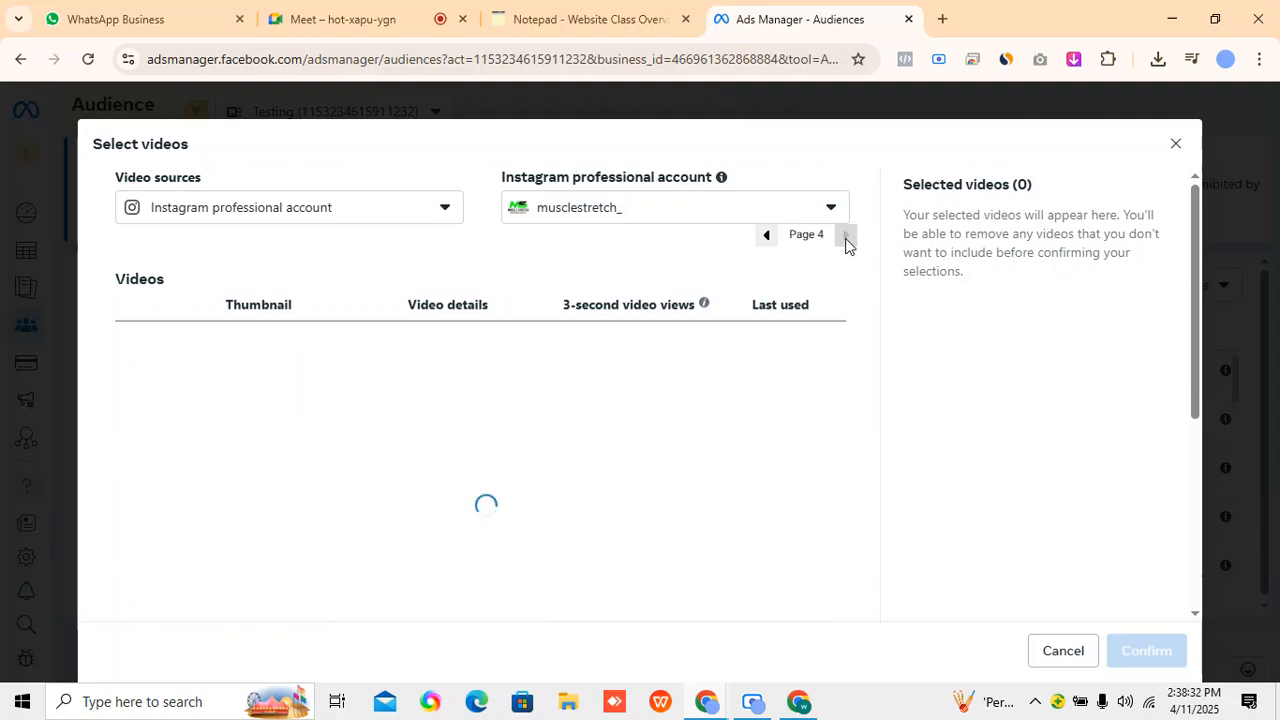
click(846, 236)
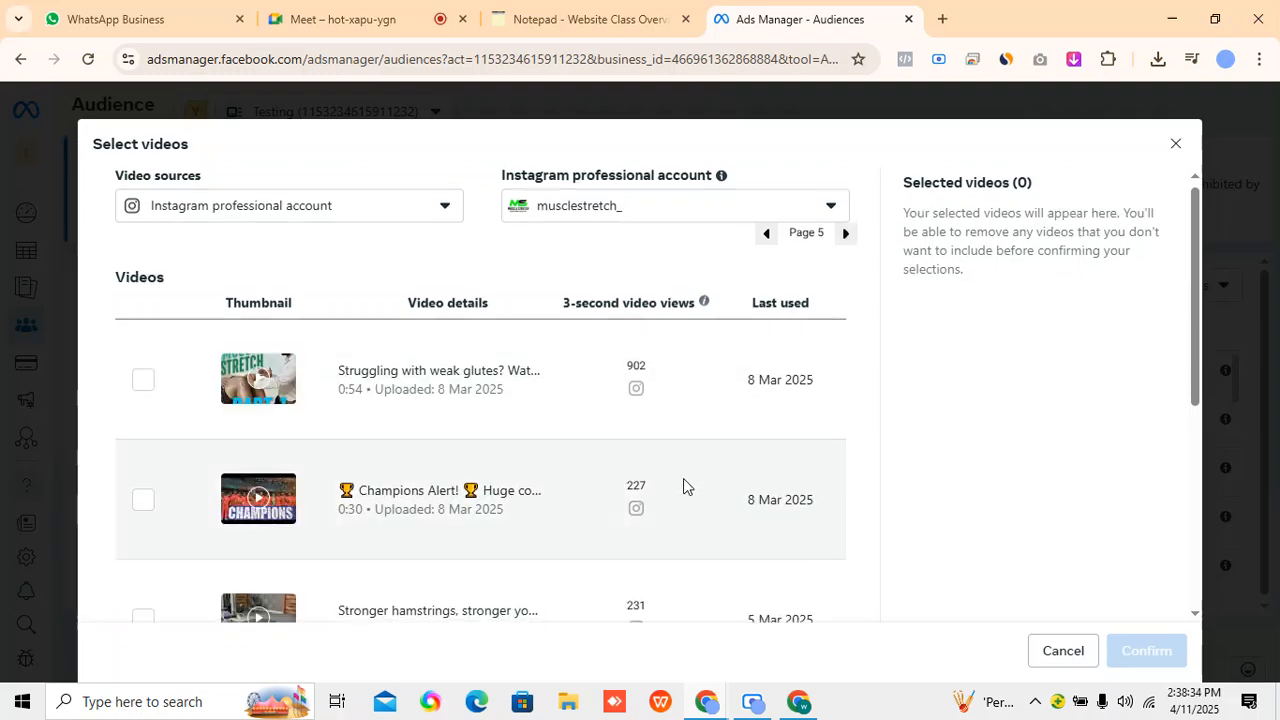
scroll(594, 566, down, 5)
scroll(611, 537, up, 5)
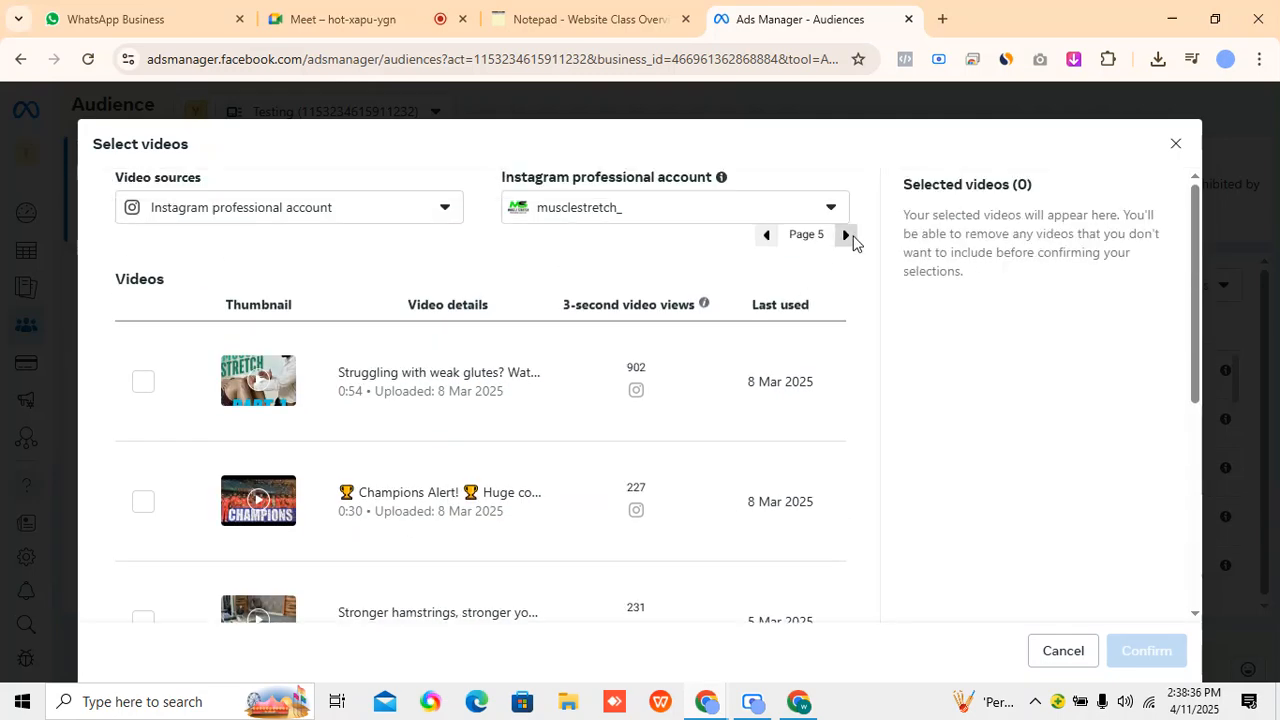
click(846, 236)
click(846, 236)
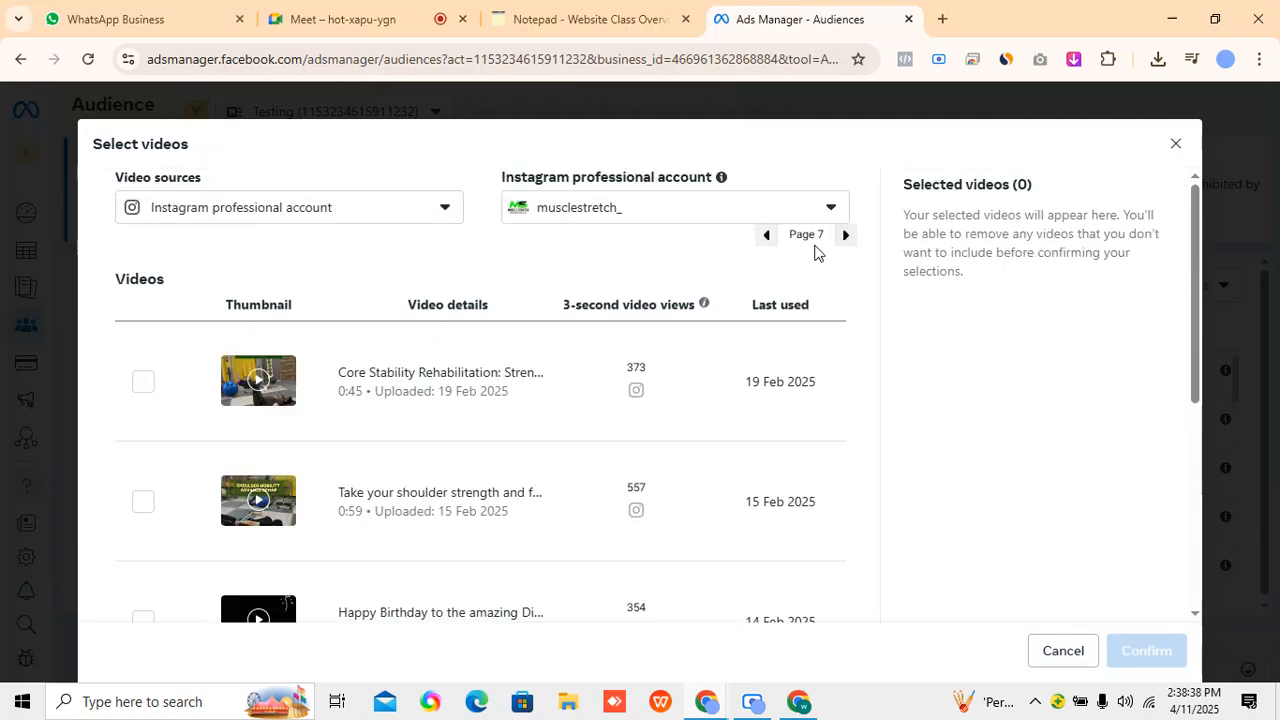
scroll(690, 510, down, 5)
scroll(760, 470, up, 5)
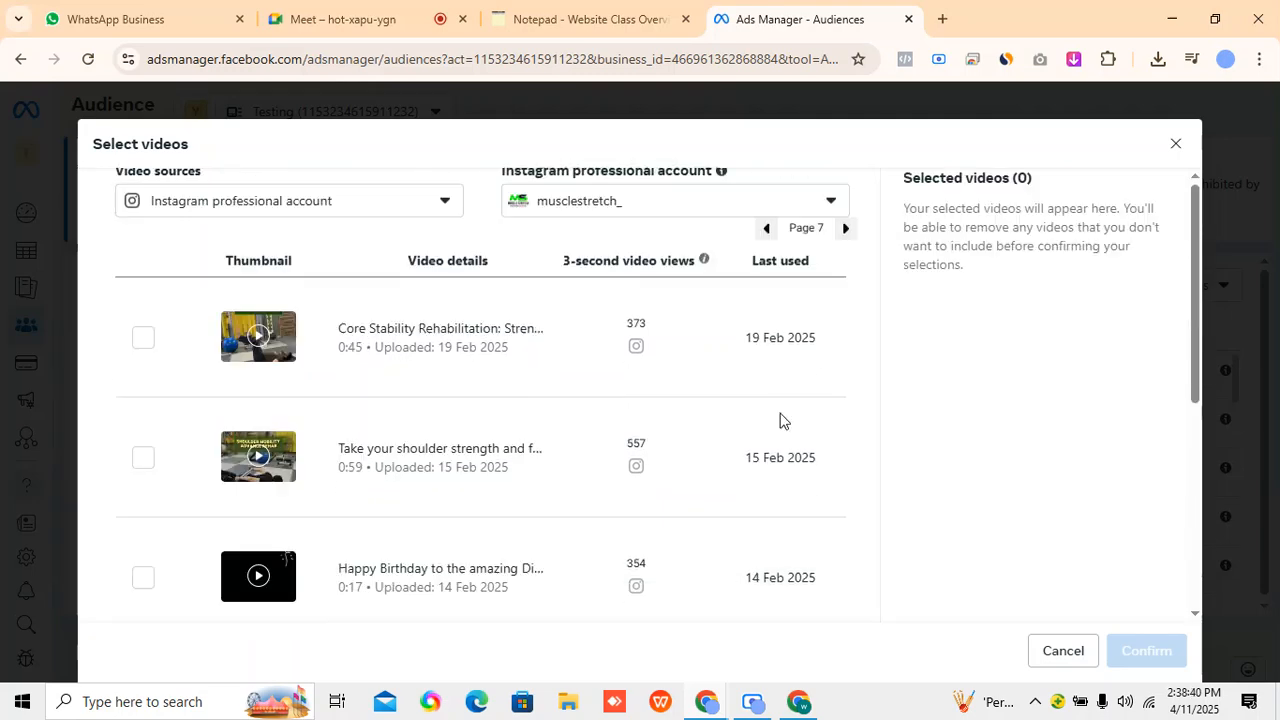
click(846, 238)
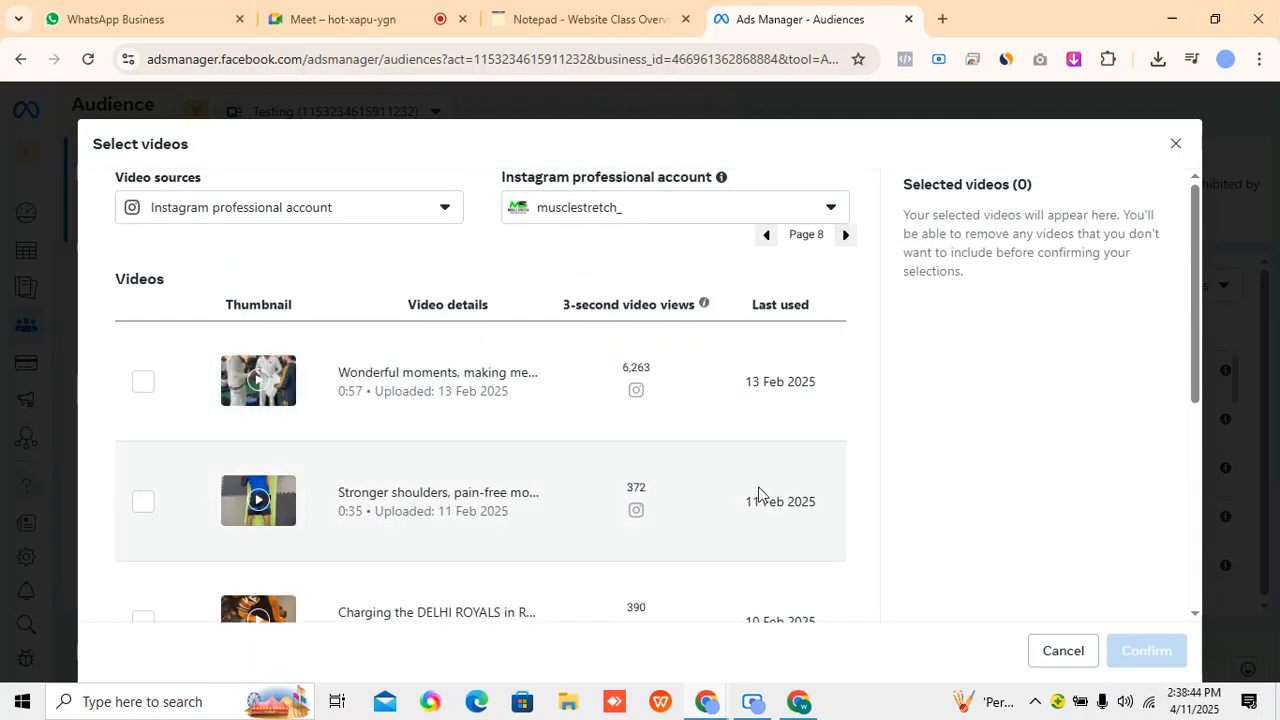
scroll(758, 493, down, 4)
scroll(704, 541, up, 1)
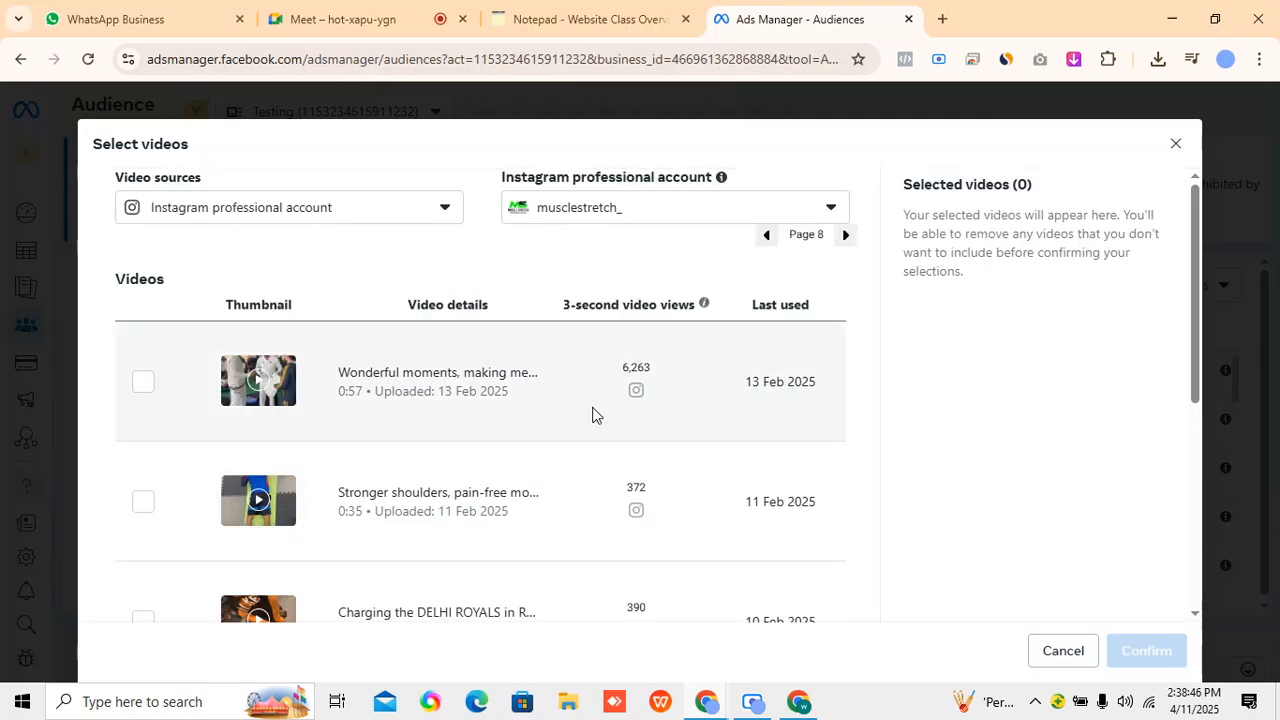
Select the 0:58 lower-back video beginning "Part-2 of Struggling", uploaded 29 Jan 2025, on page 9 and confirm the selection.
click(845, 235)
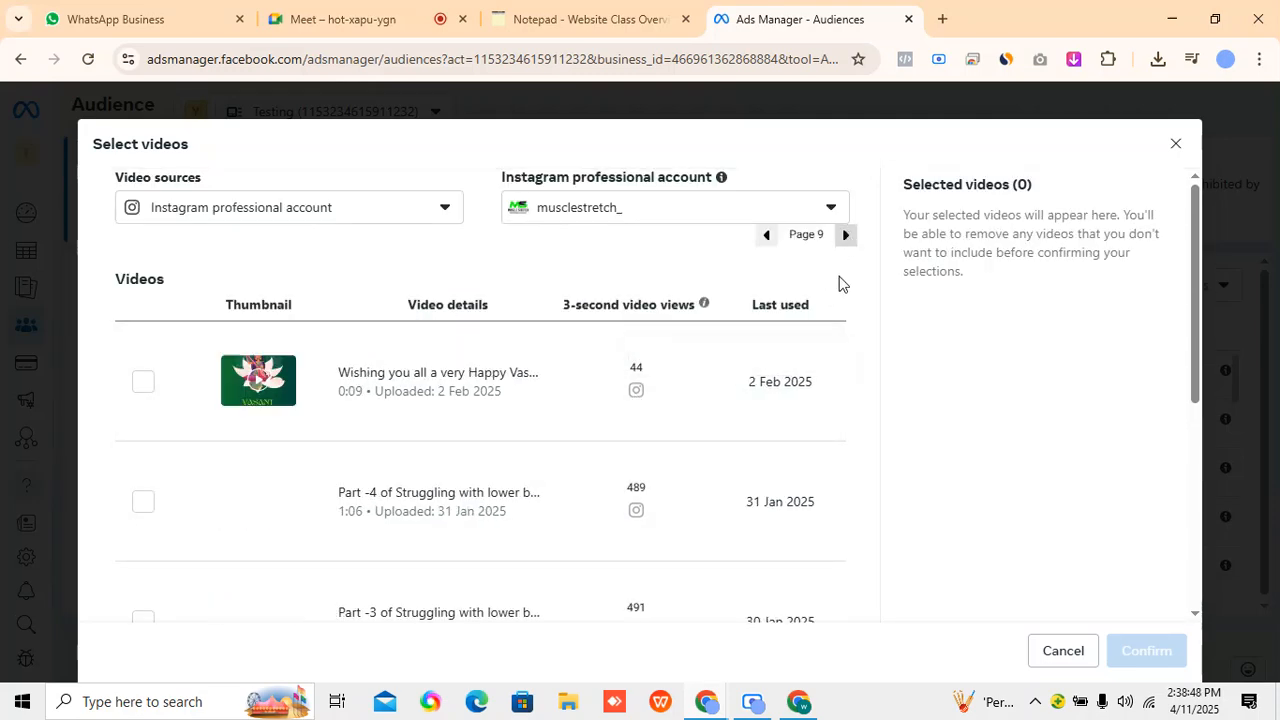
scroll(726, 557, down, 5)
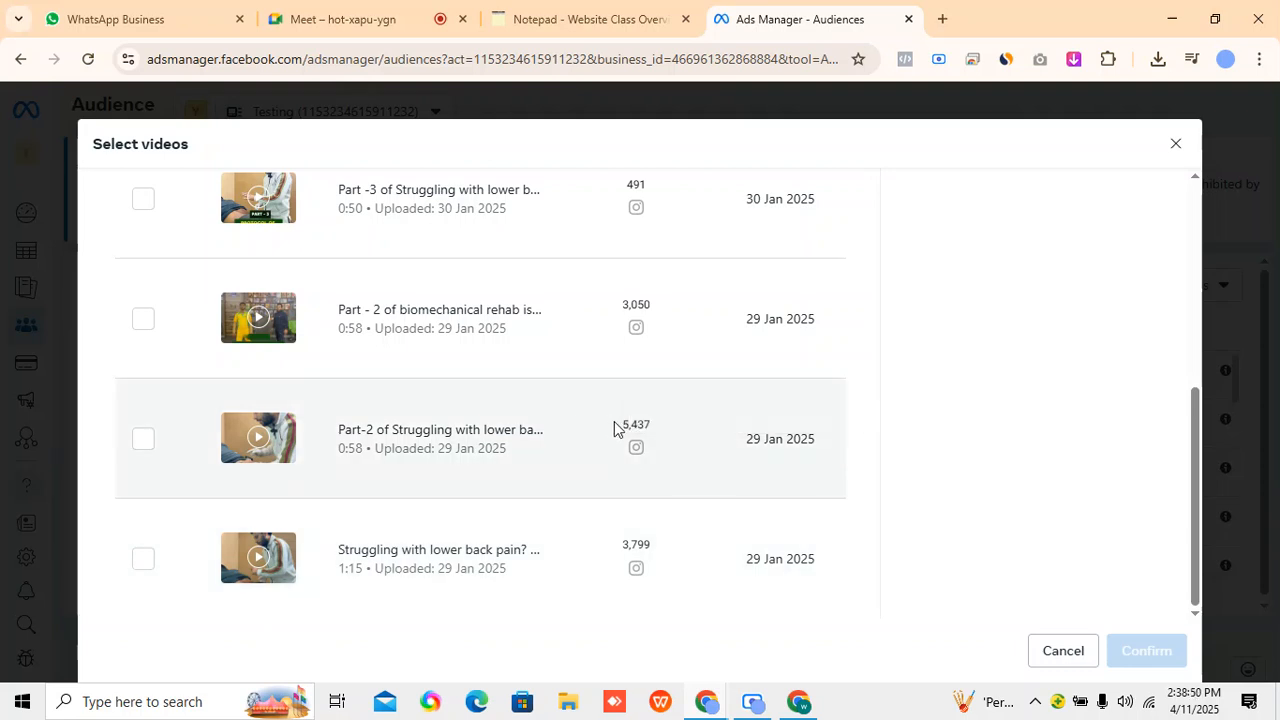
click(148, 445)
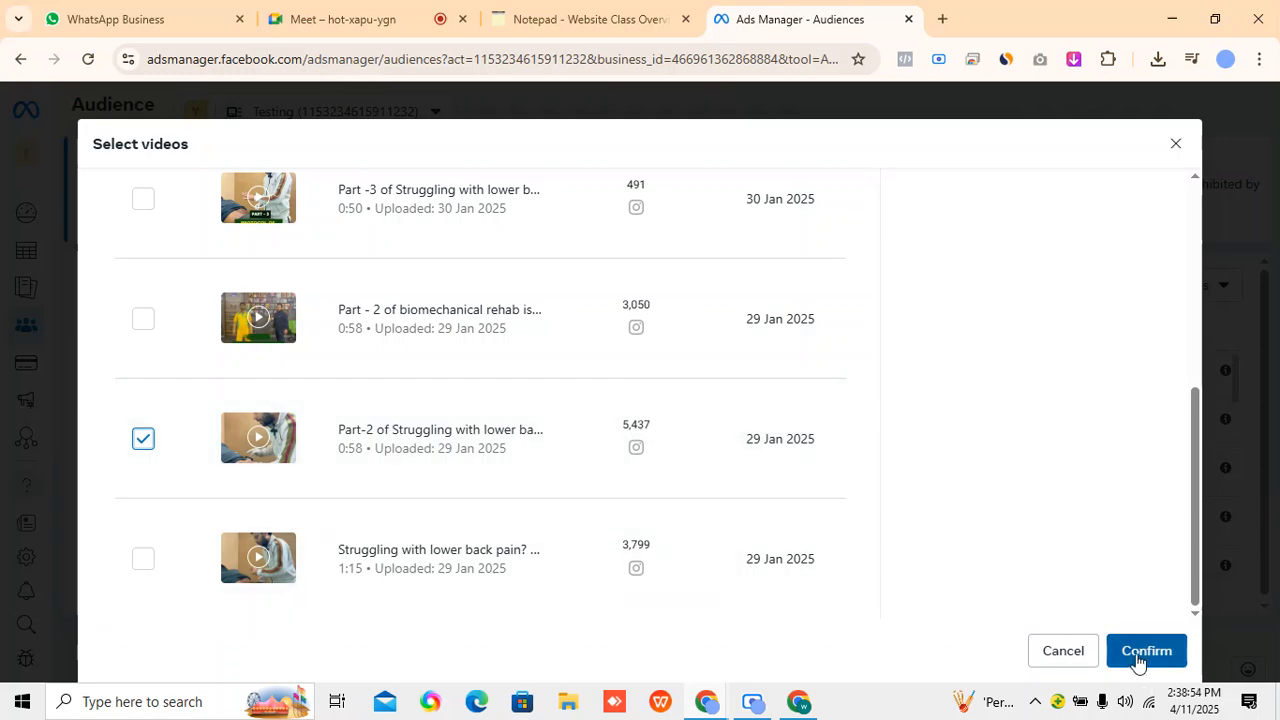
click(1140, 652)
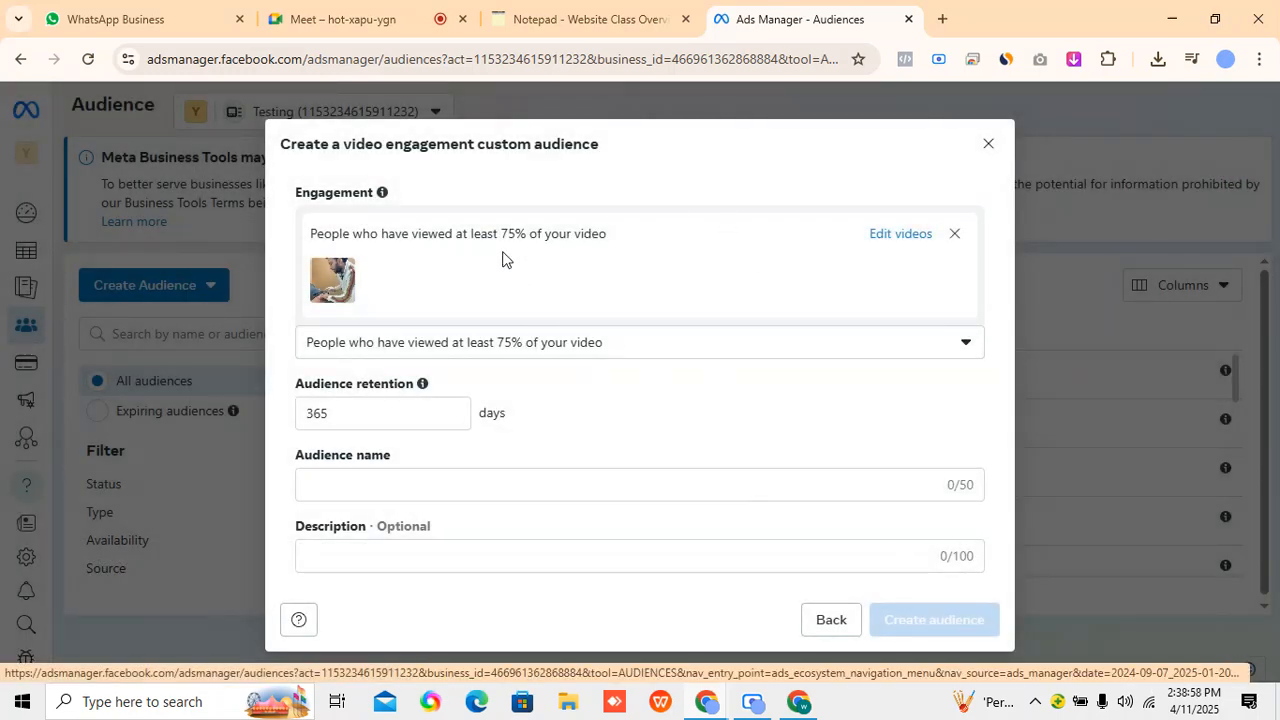
Check the Google Meet call, return to Ads Manager, and set the video audience's retention to 30 days.
click(315, 10)
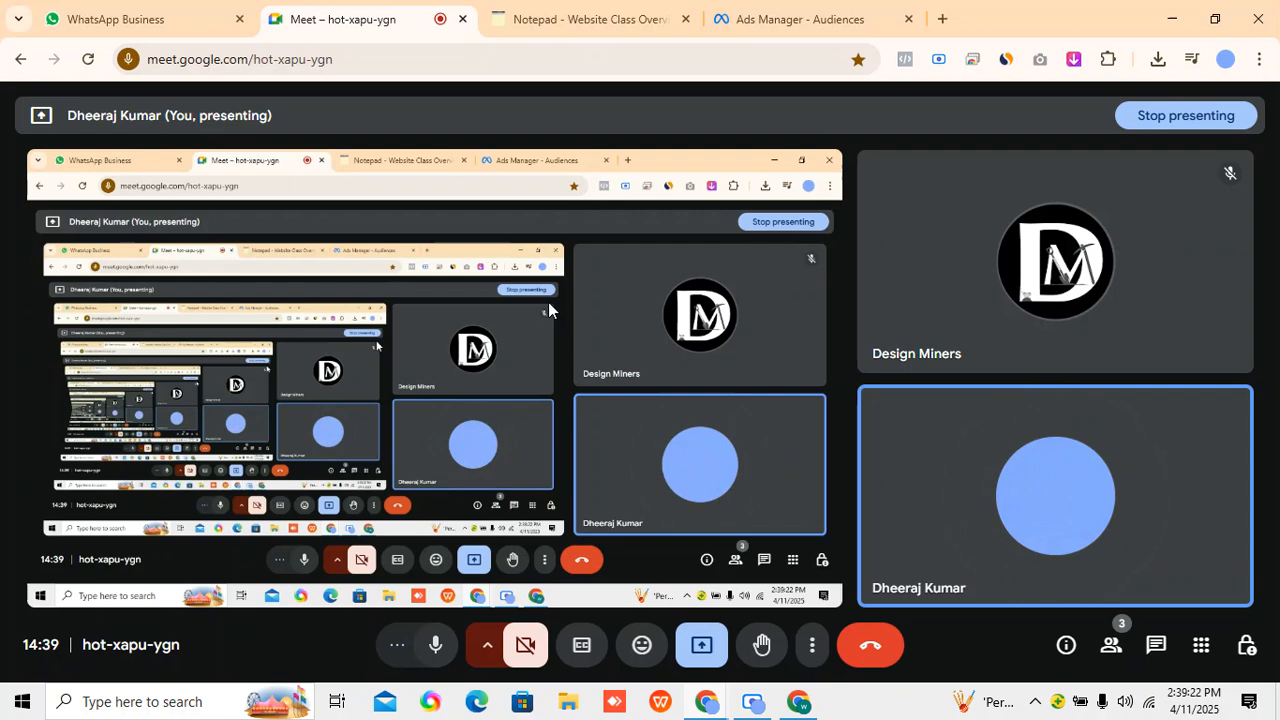
click(790, 19)
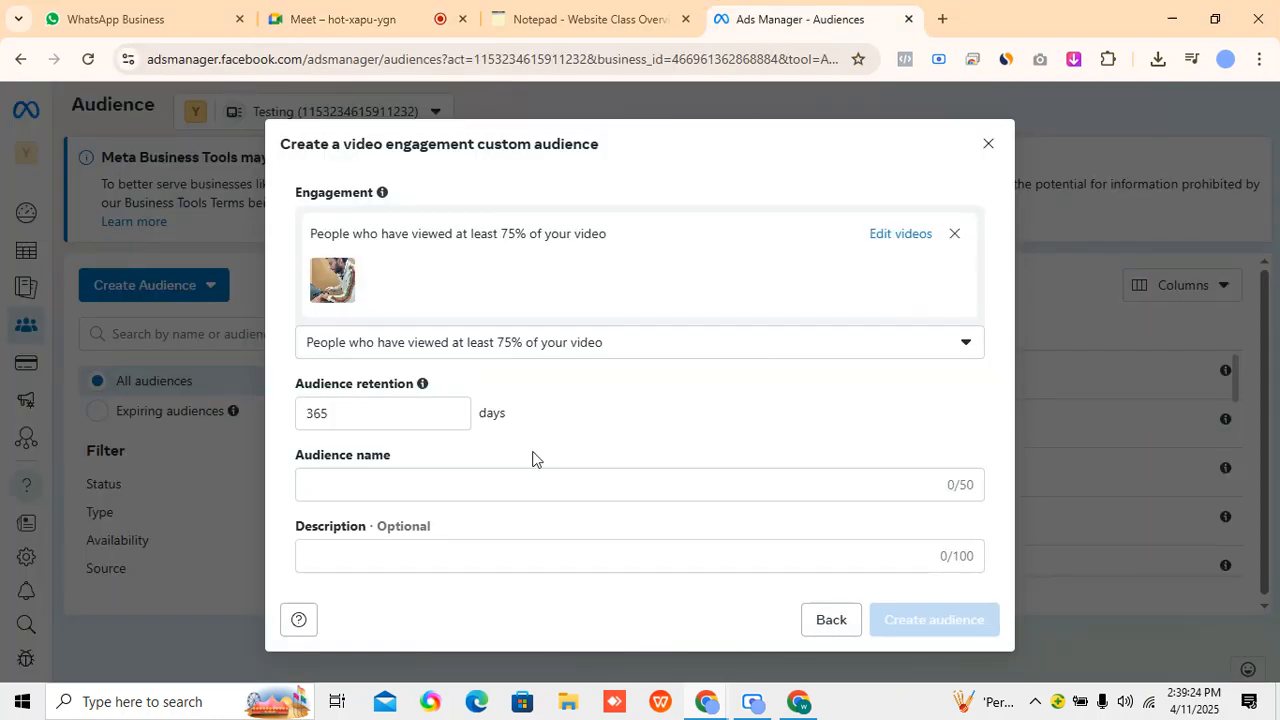
click(408, 421)
drag(360, 412, 295, 413)
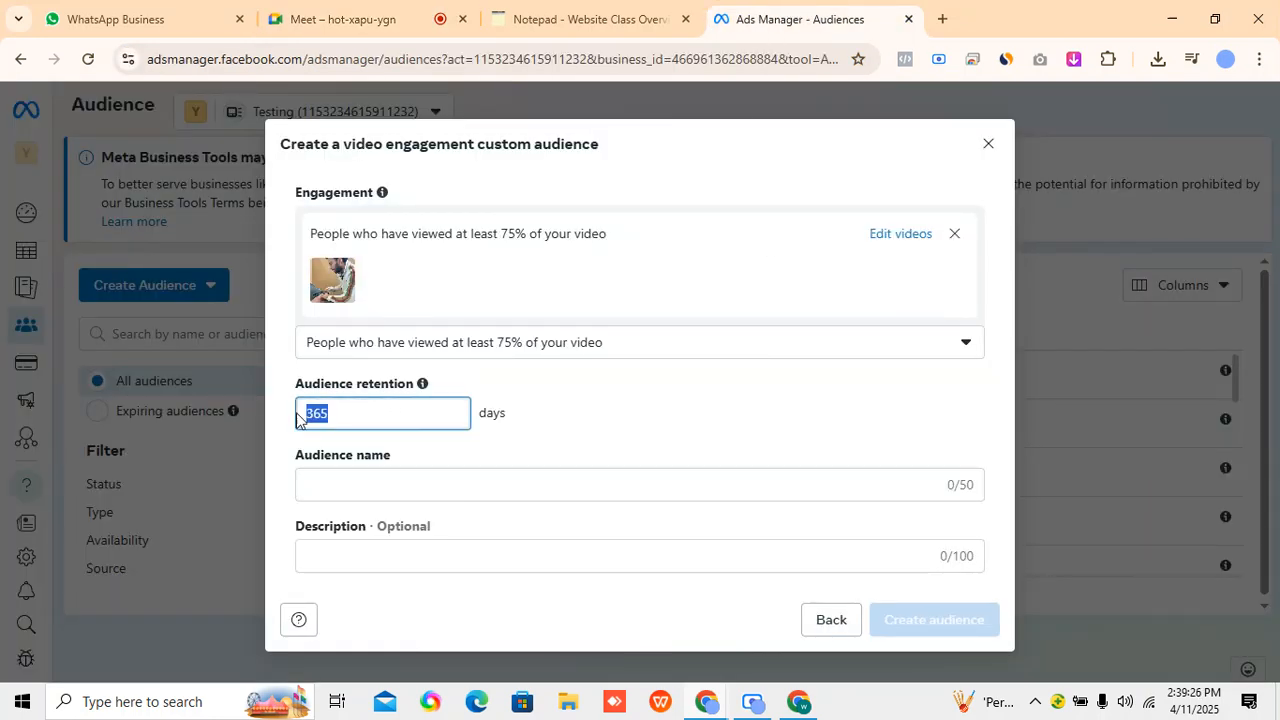
text(30)
click(711, 423)
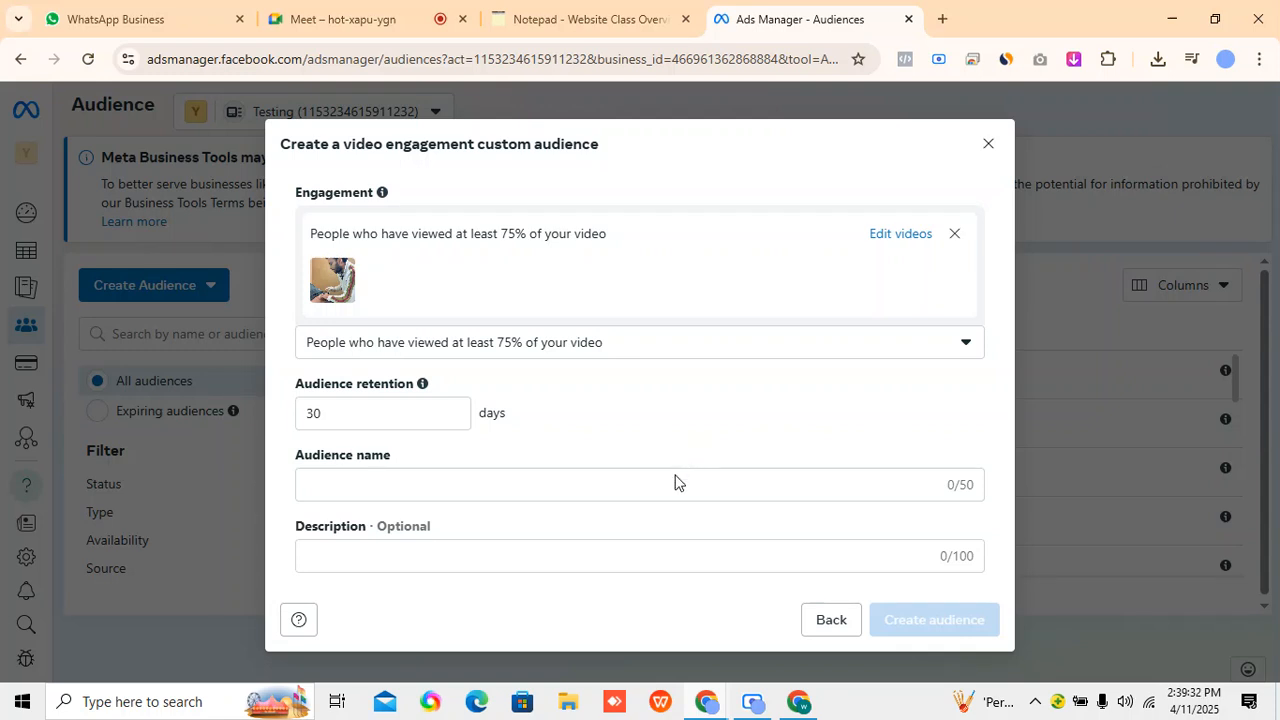
Name the video engagement audience "75% Video Audience" and go back to the custom audience sources without creating it.
click(428, 488)
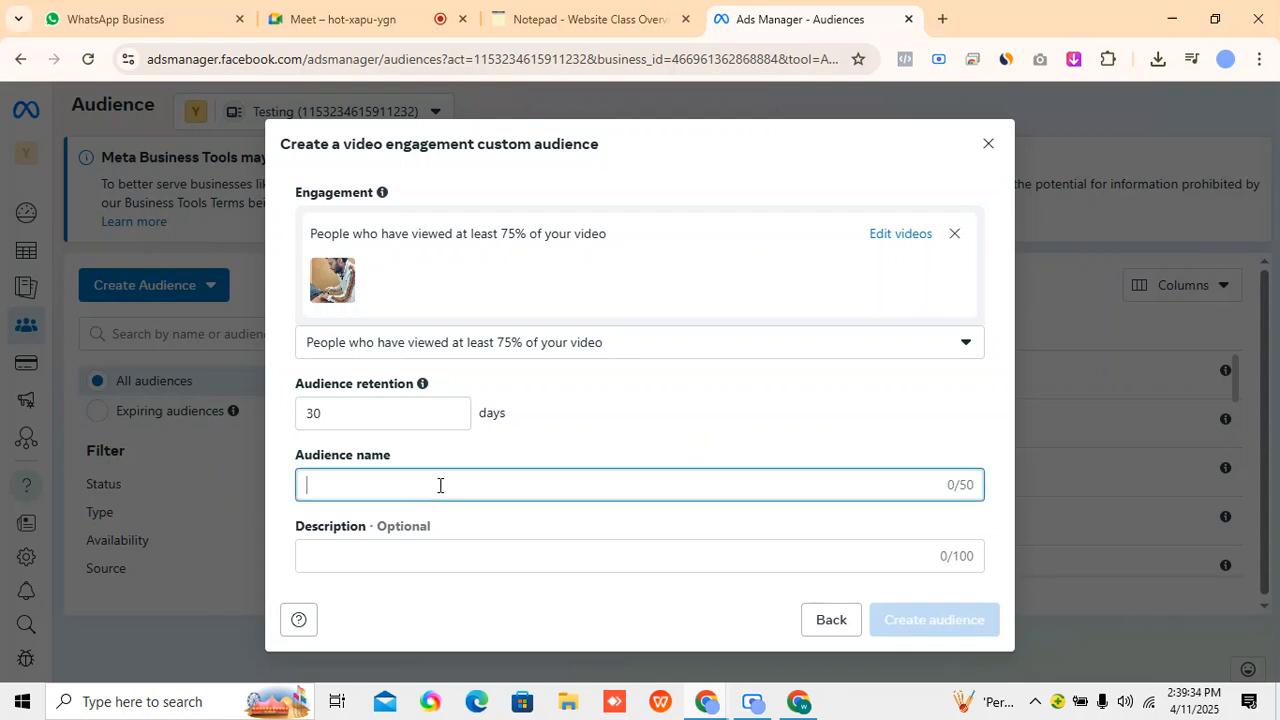
text(75%)
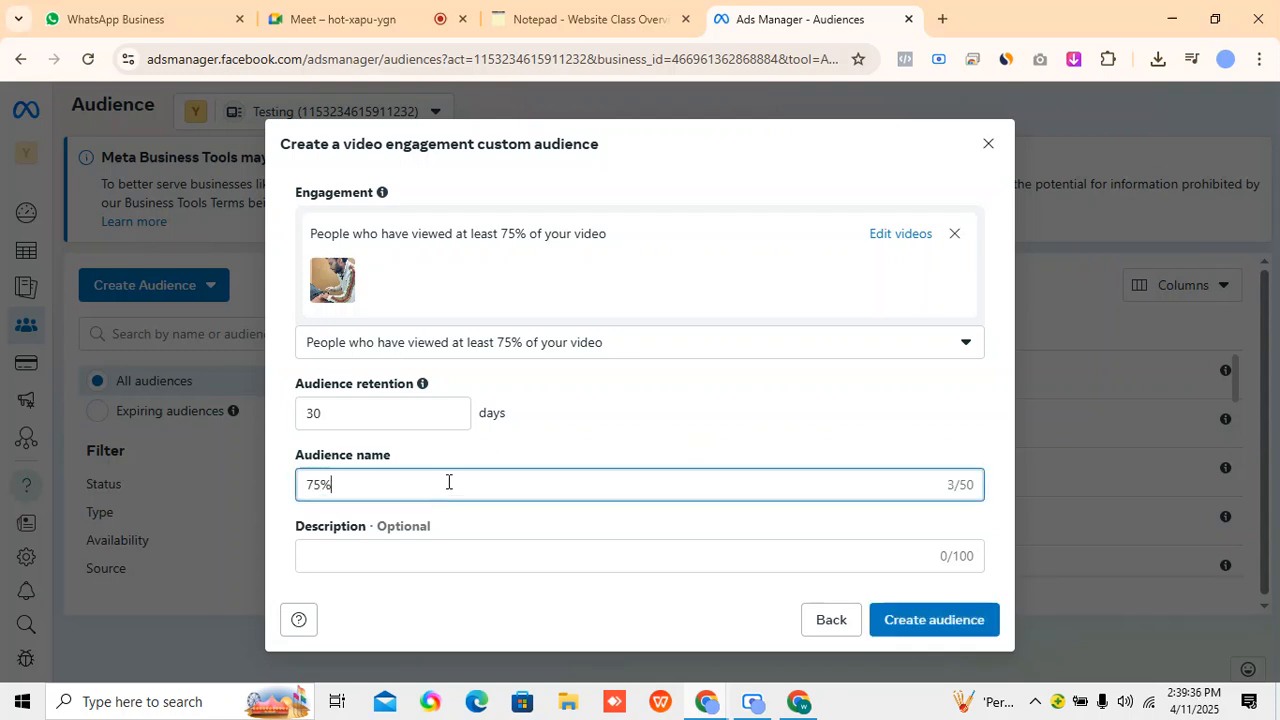
text( Video u)
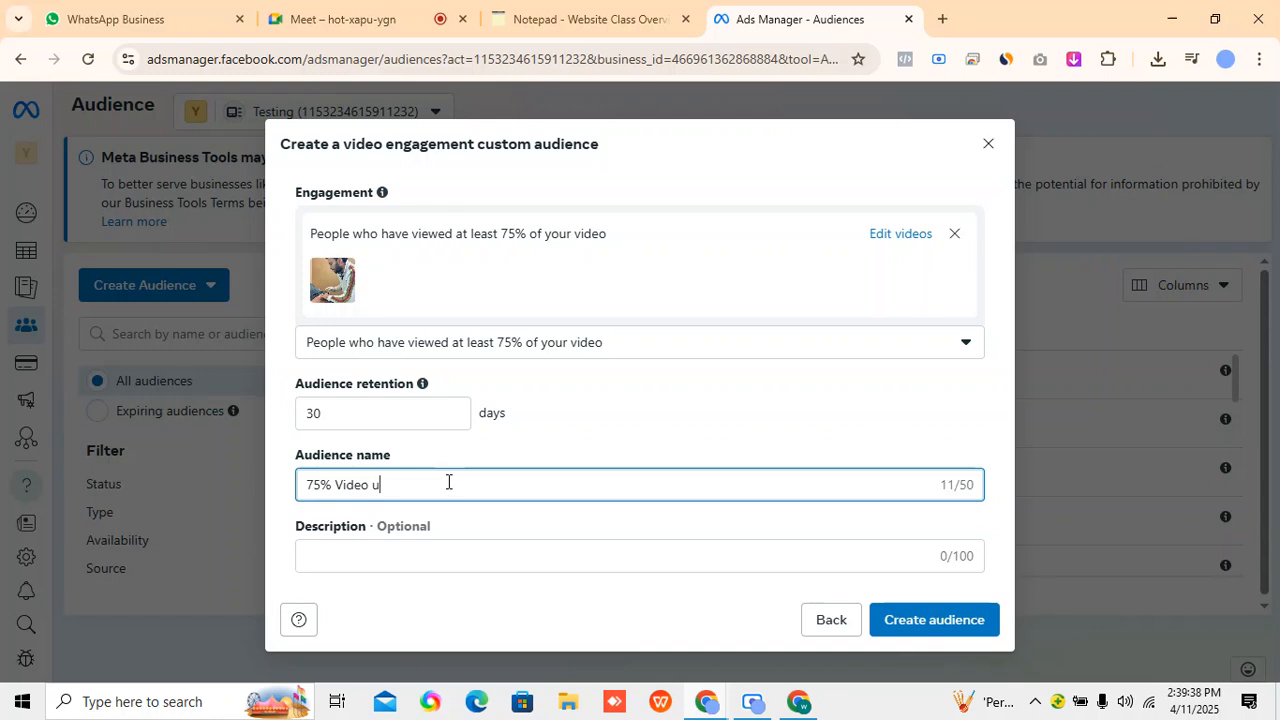
key(BackSpace)
text(Audeince)
key(BackSpace)
key(BackSpace)
key(BackSpace)
text(nce)
click(675, 428)
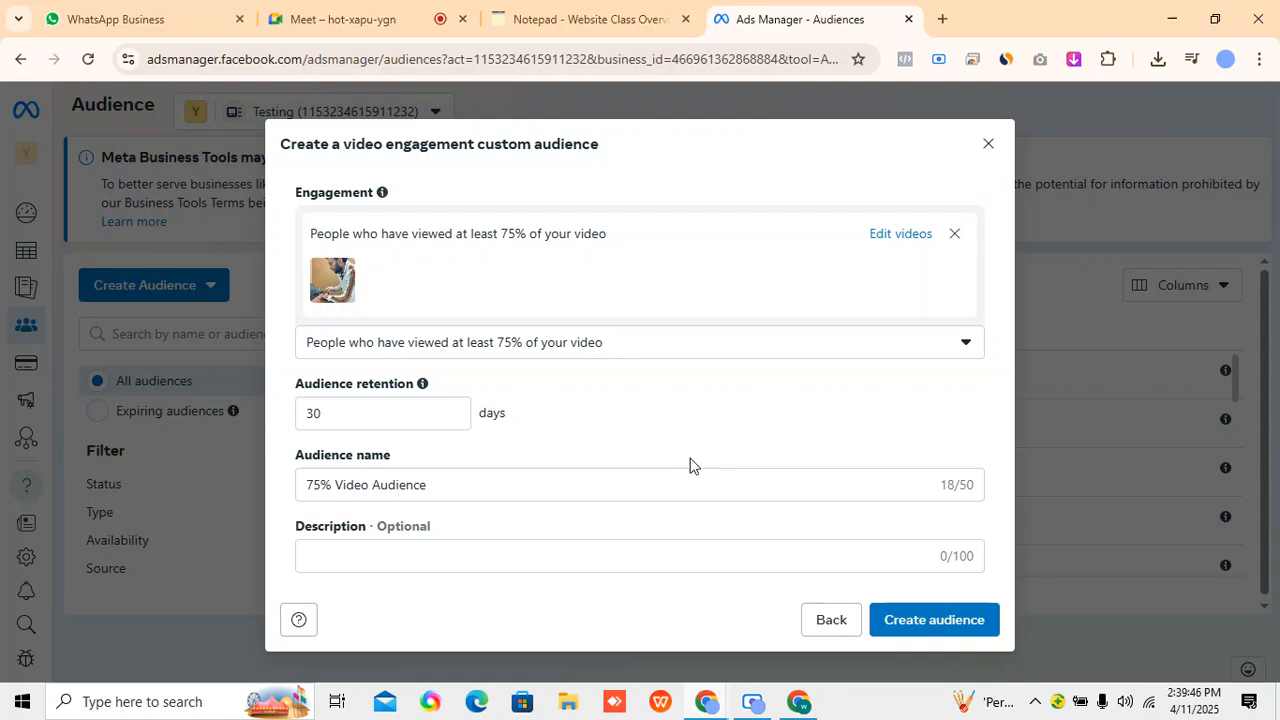
click(836, 626)
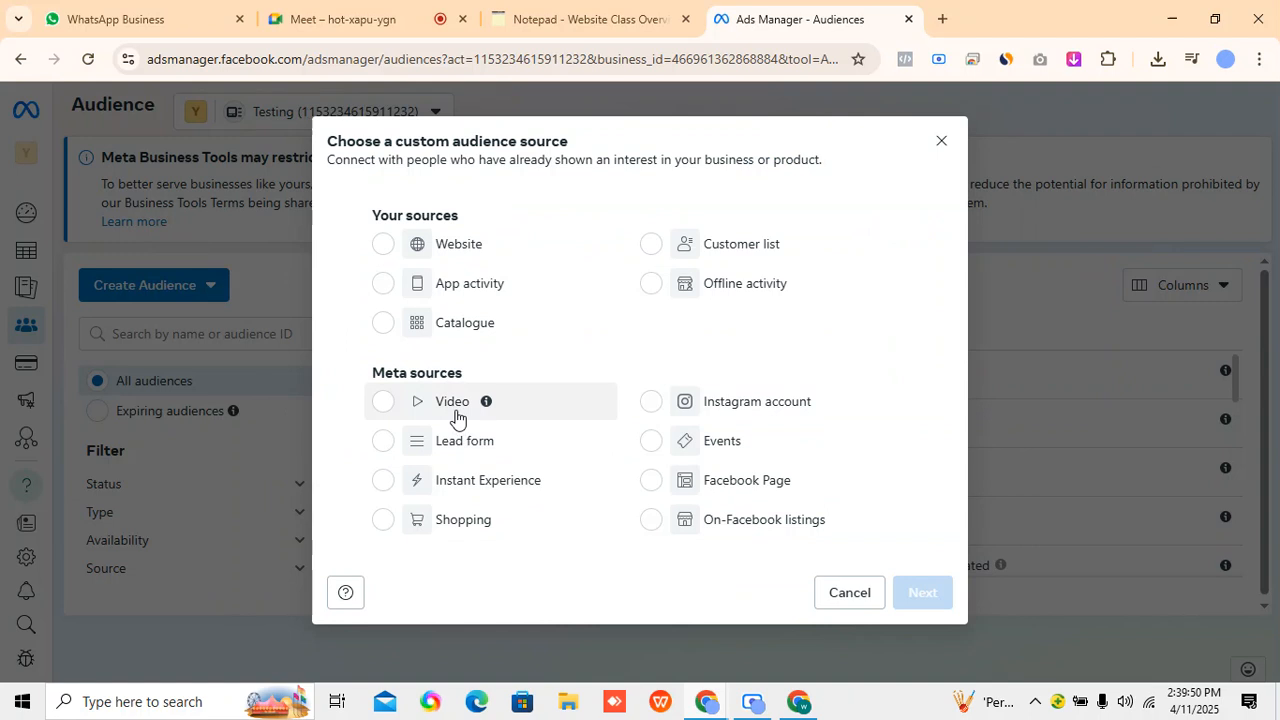
Start an Instagram account custom audience with angelsalonmoradabad_official as the source, checking the event options and connected accounts.
click(653, 406)
click(921, 593)
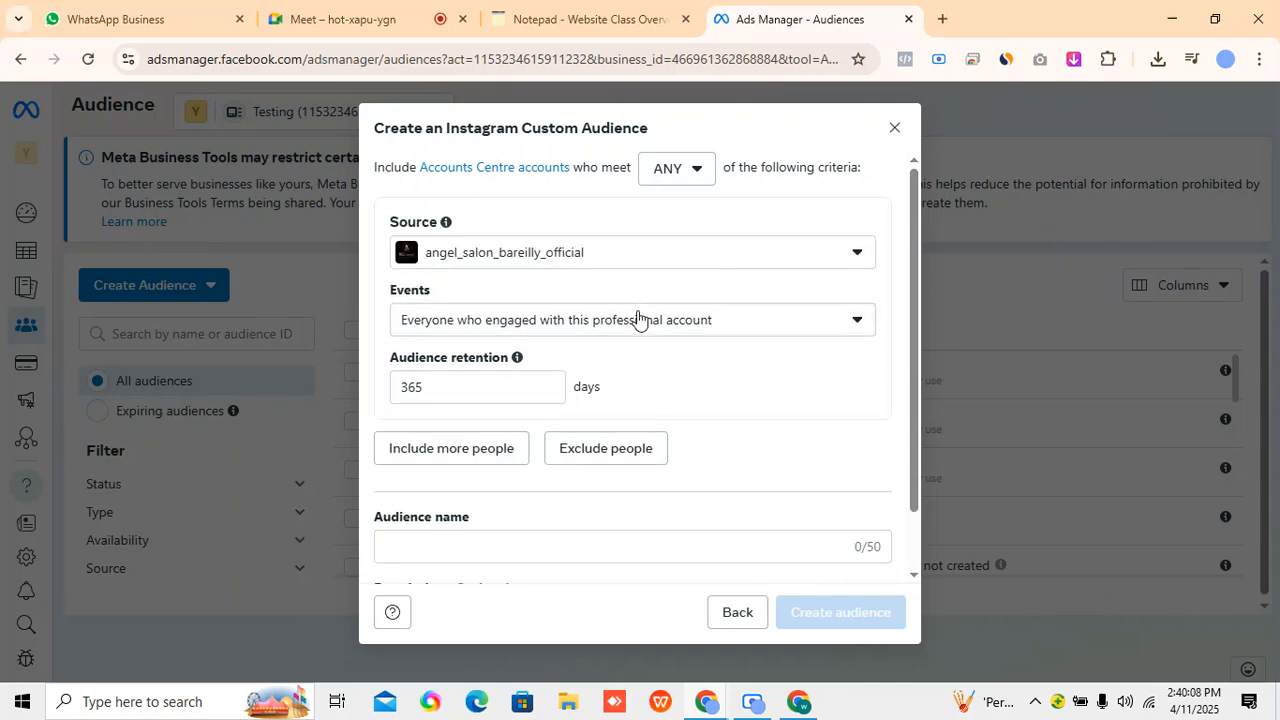
click(618, 258)
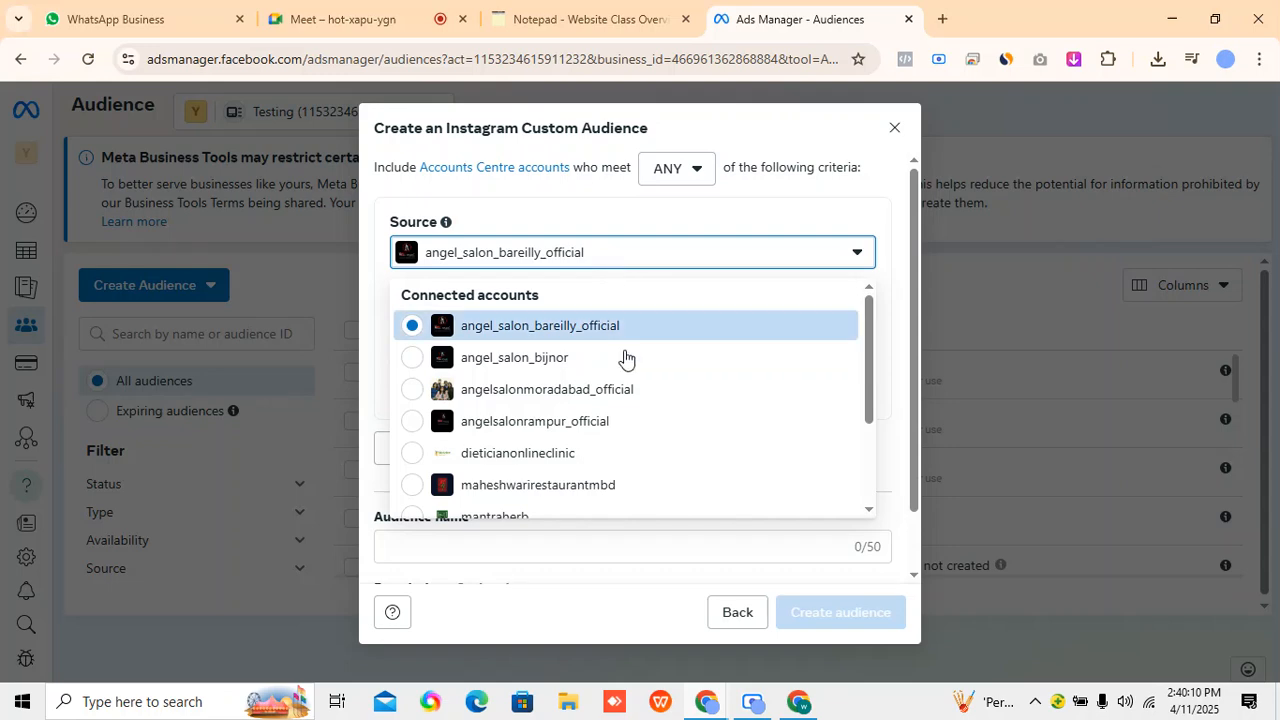
click(643, 392)
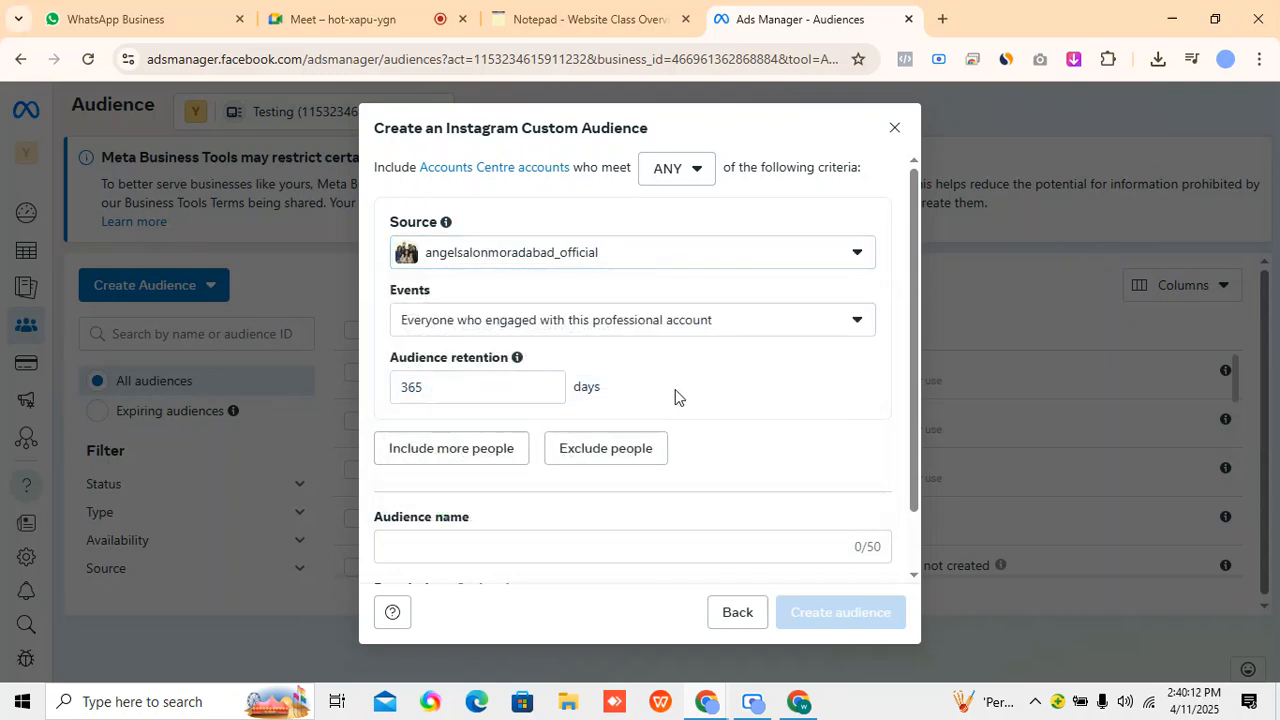
scroll(700, 405, down, 1)
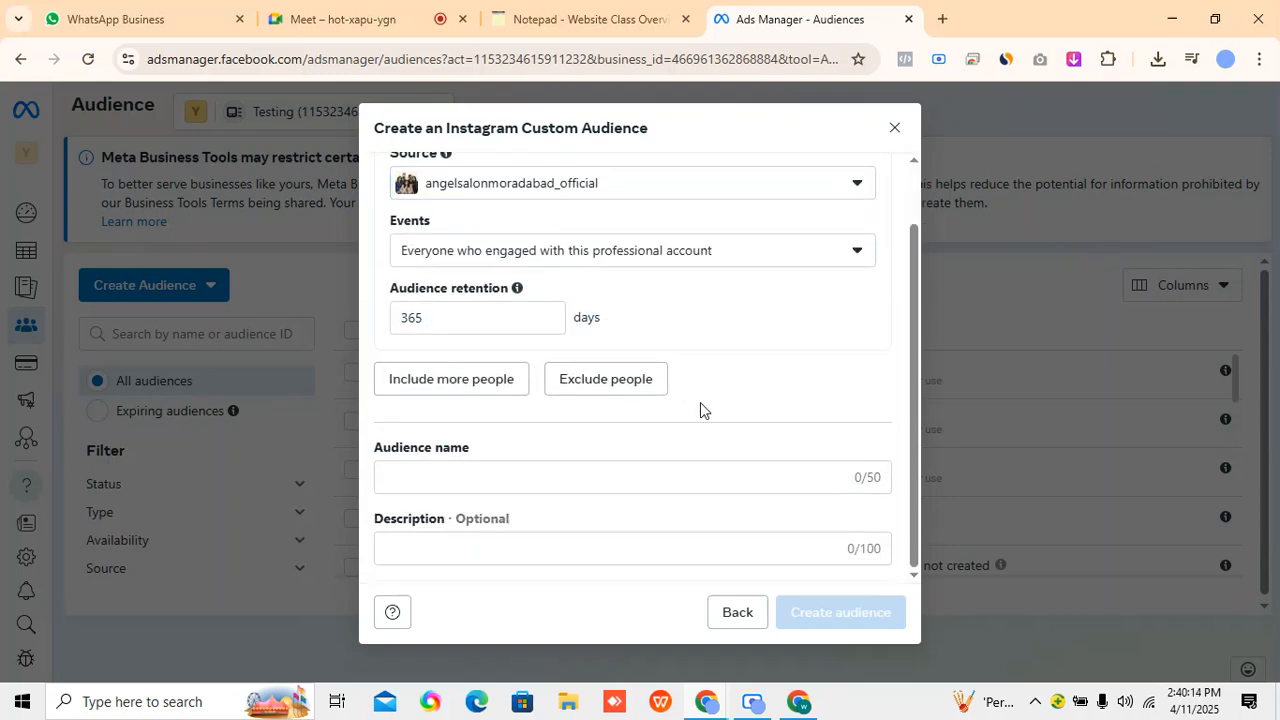
click(636, 257)
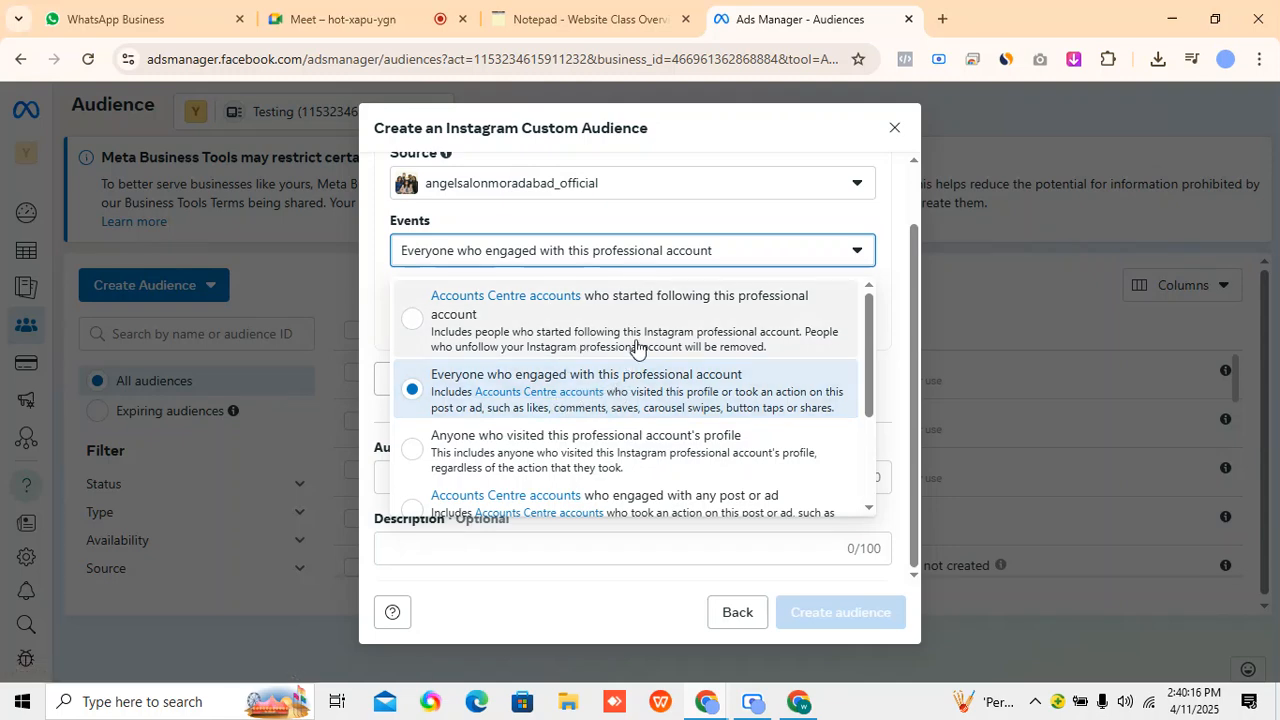
click(660, 247)
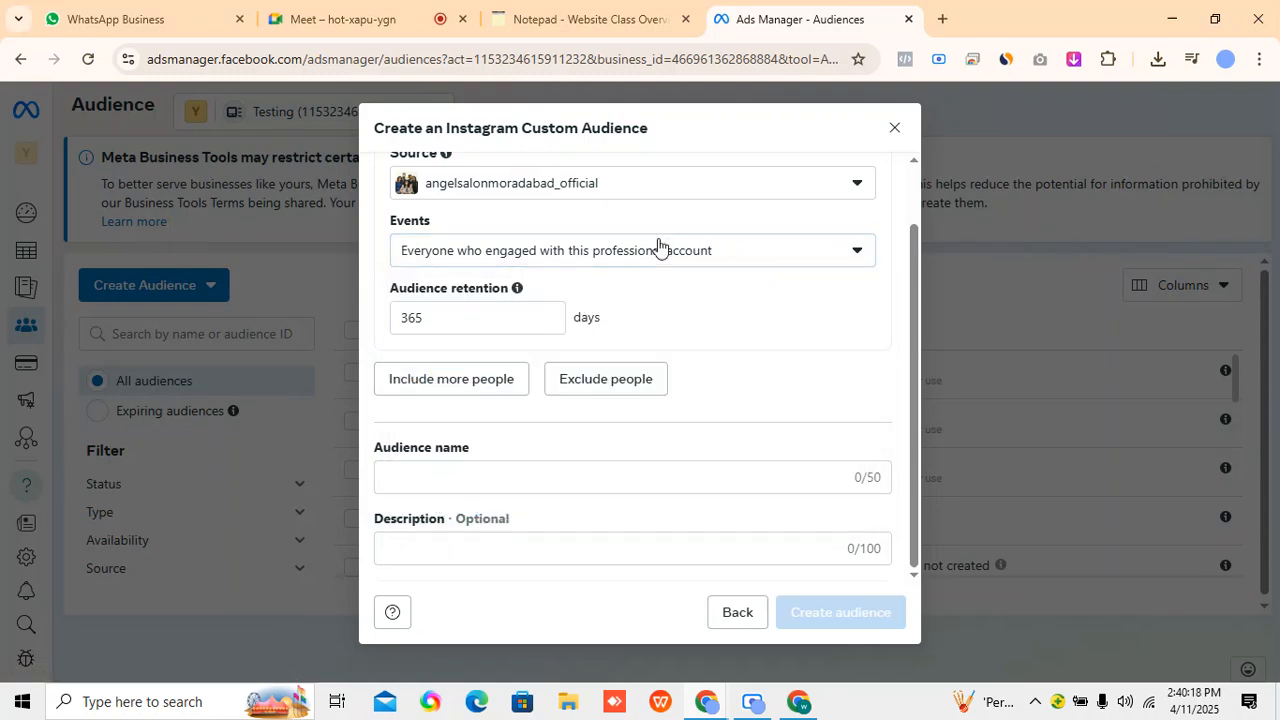
scroll(655, 280, up, 1)
click(528, 262)
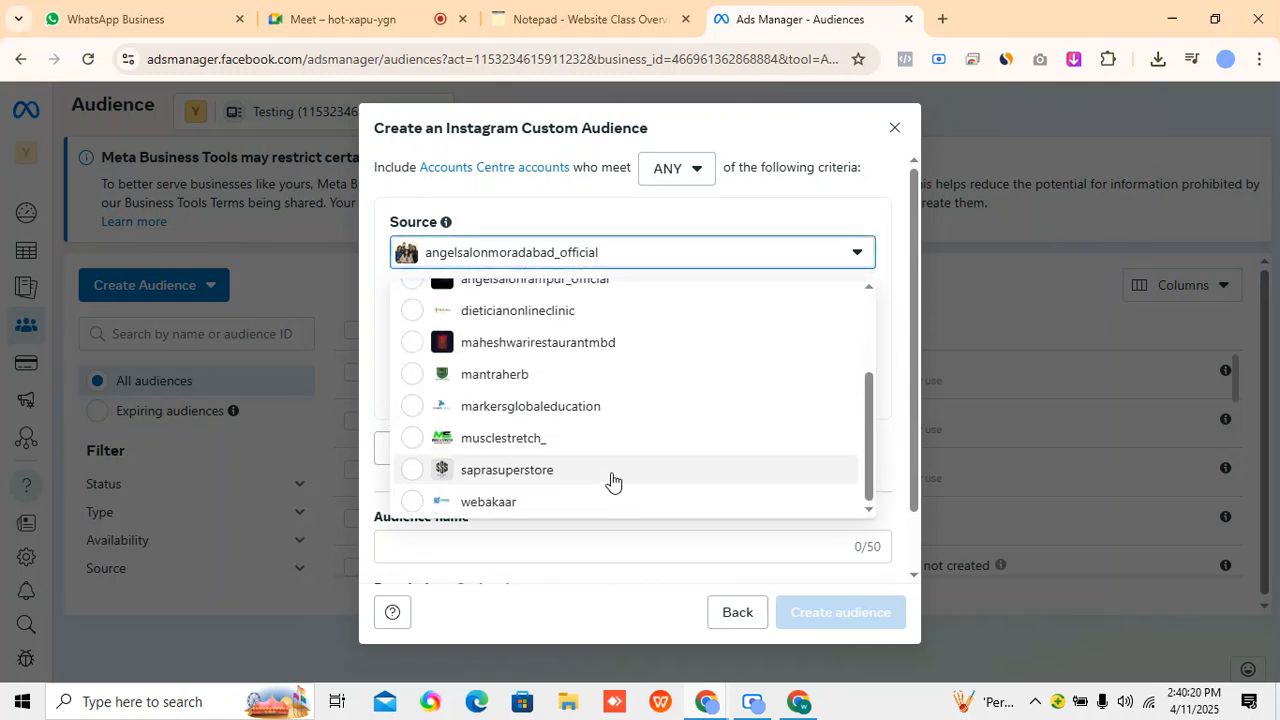
scroll(628, 400, up, 2)
click(628, 389)
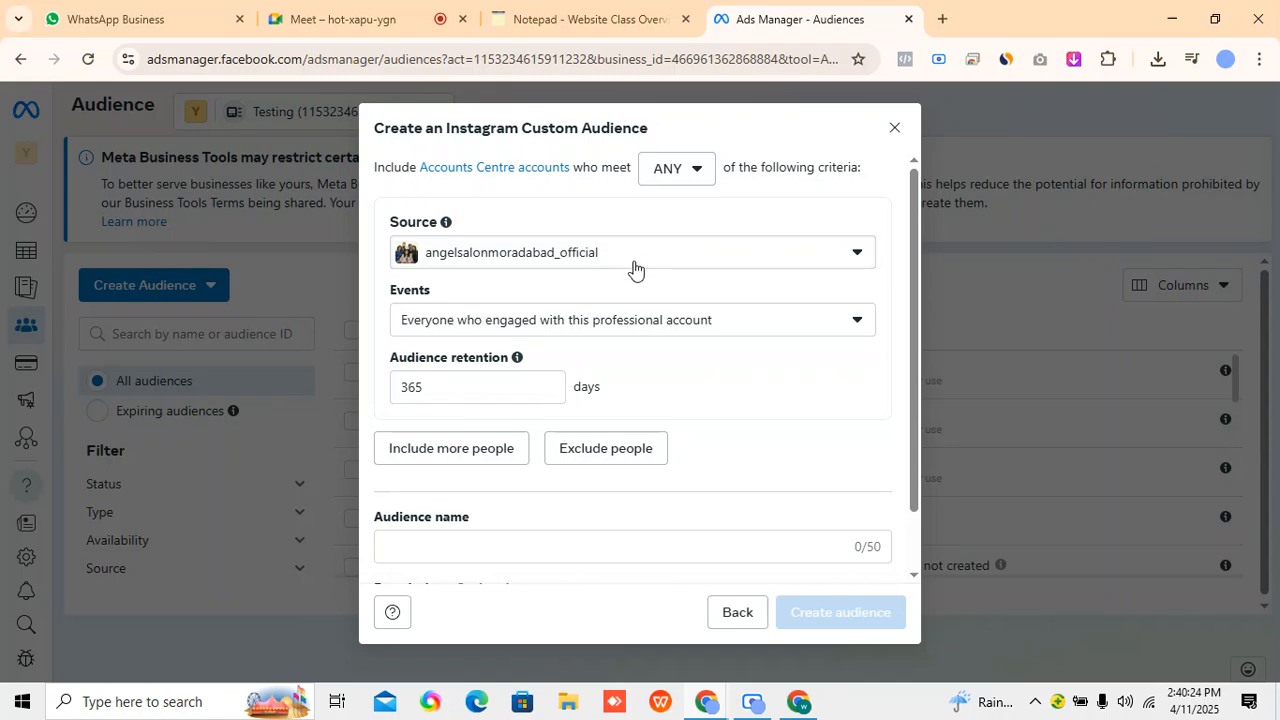
Review all engagement event options for the Instagram professional account and return to the custom audience sources.
click(641, 320)
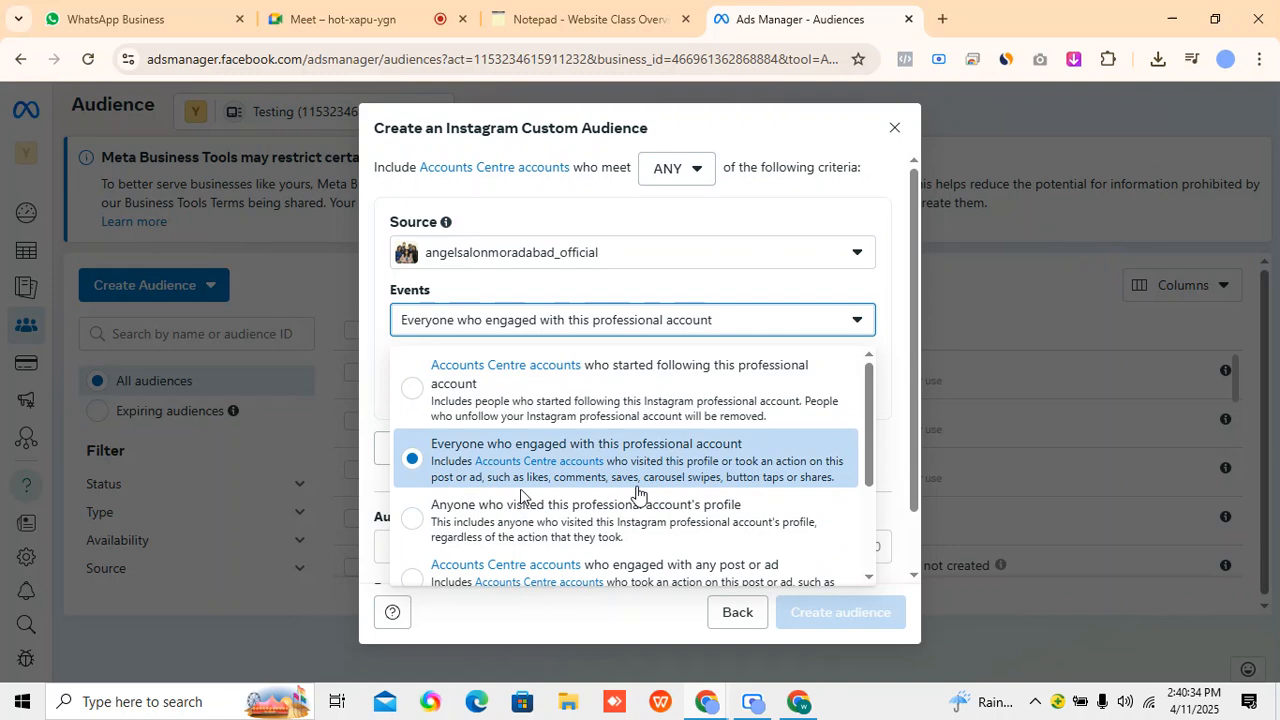
scroll(862, 295, down, 3)
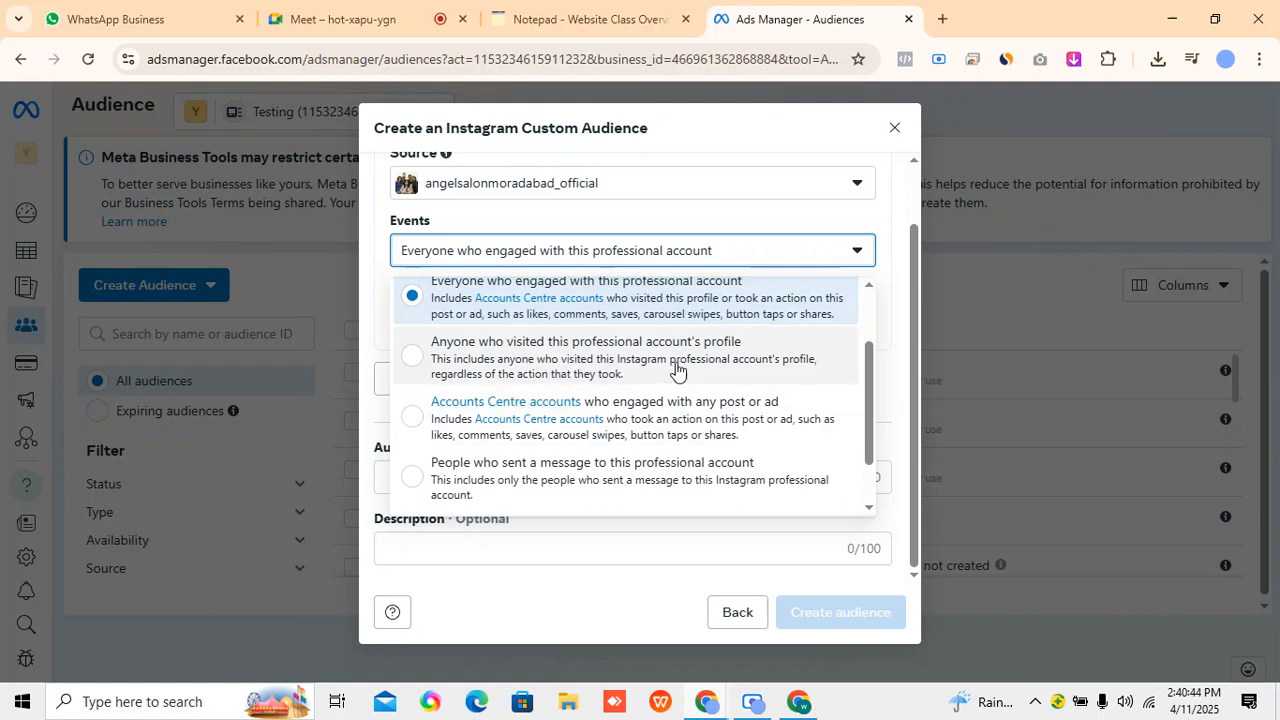
scroll(680, 380, down, 1)
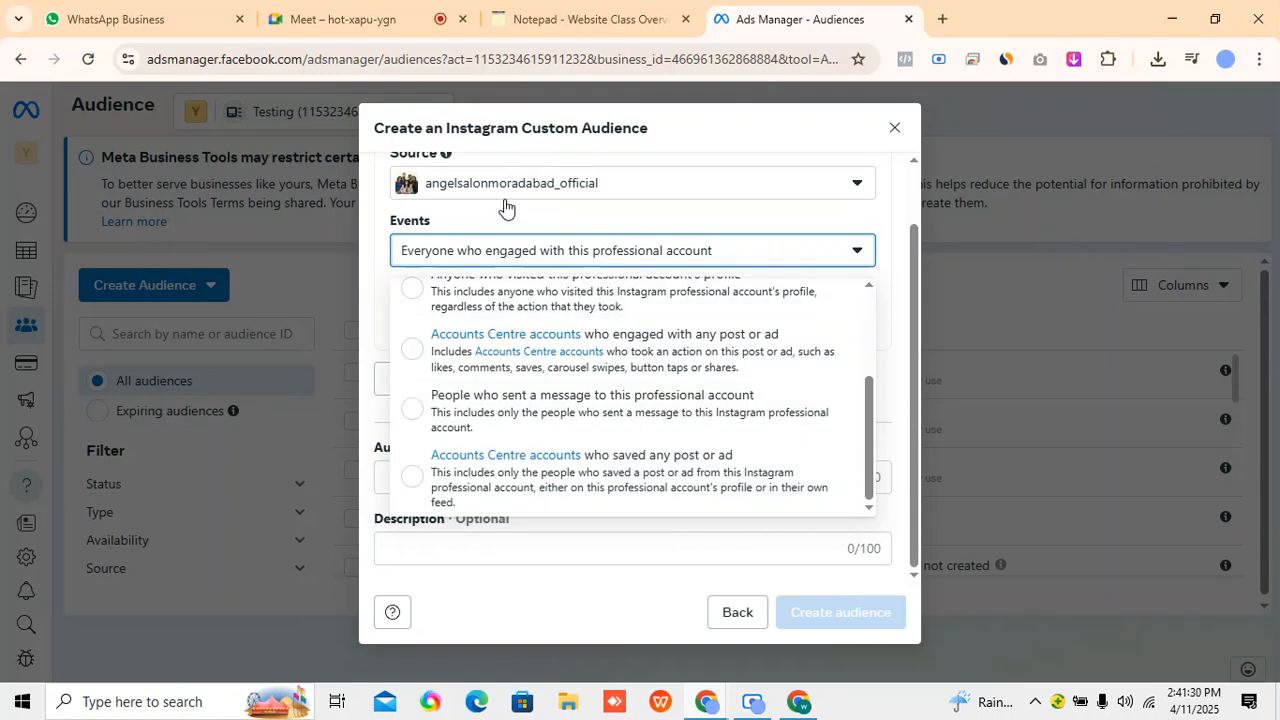
scroll(503, 254, up, 1)
scroll(646, 254, down, 1)
scroll(680, 391, up, 3)
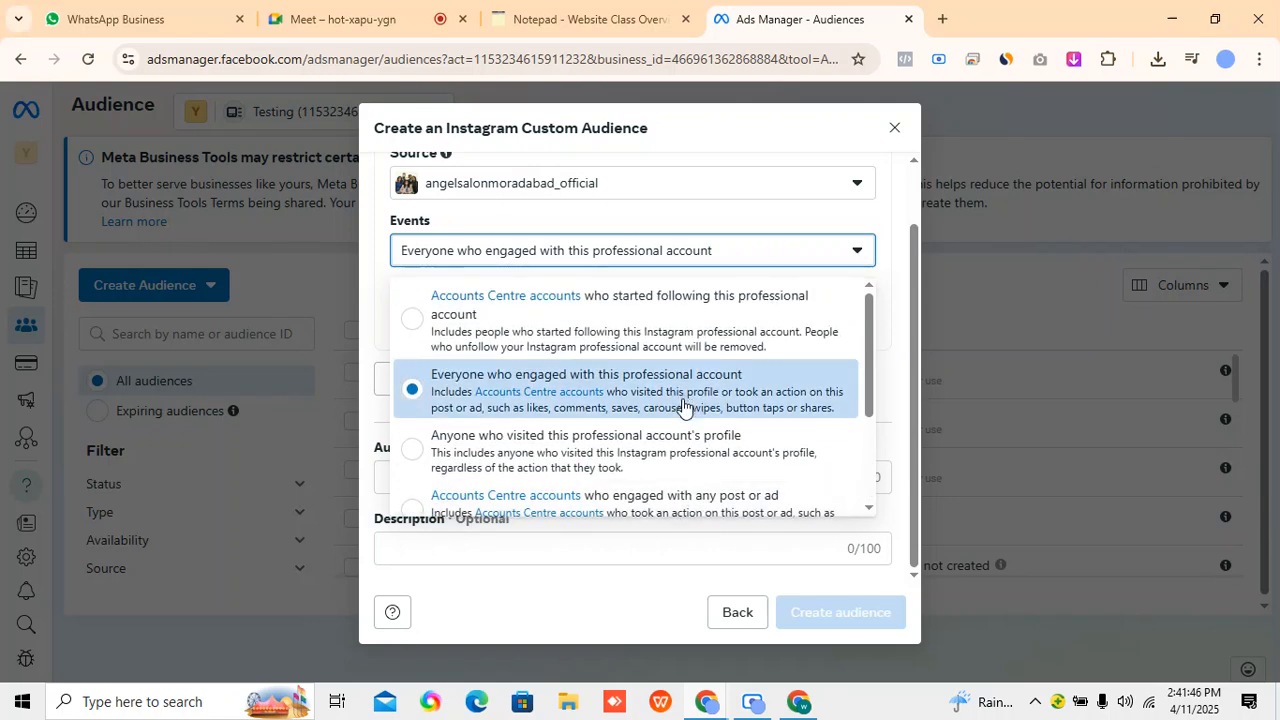
scroll(700, 434, down, 2)
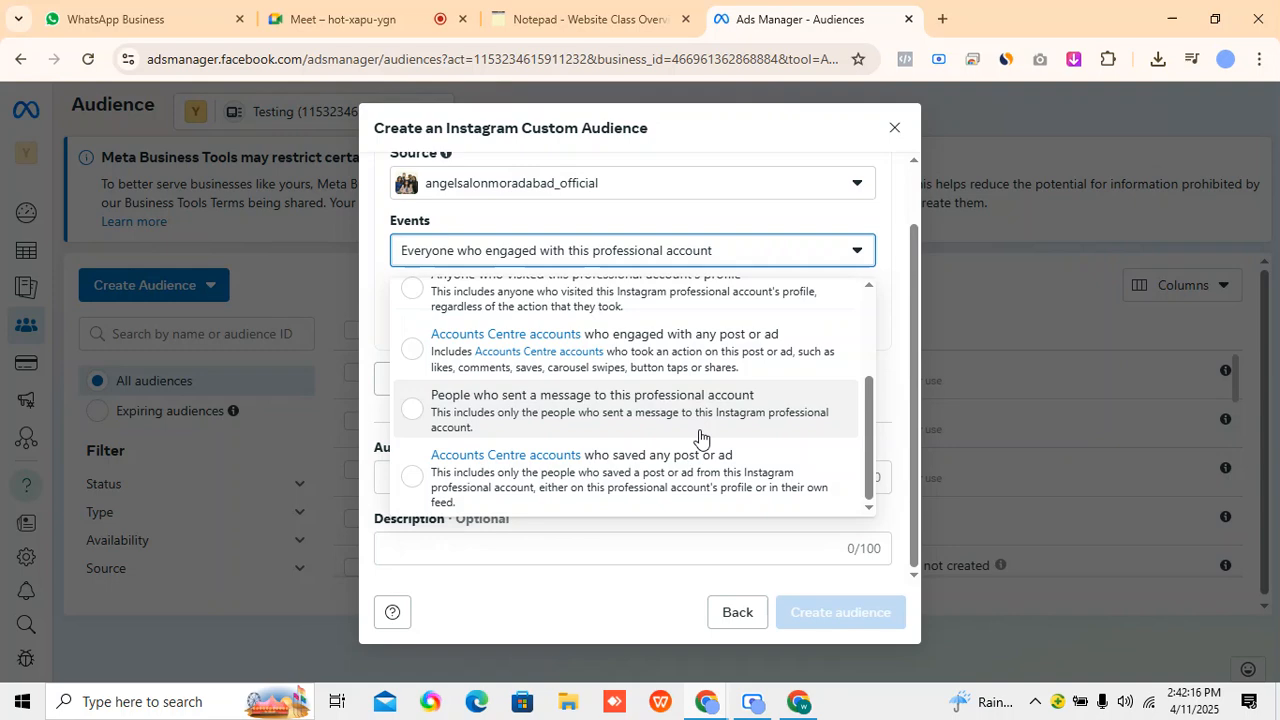
click(677, 586)
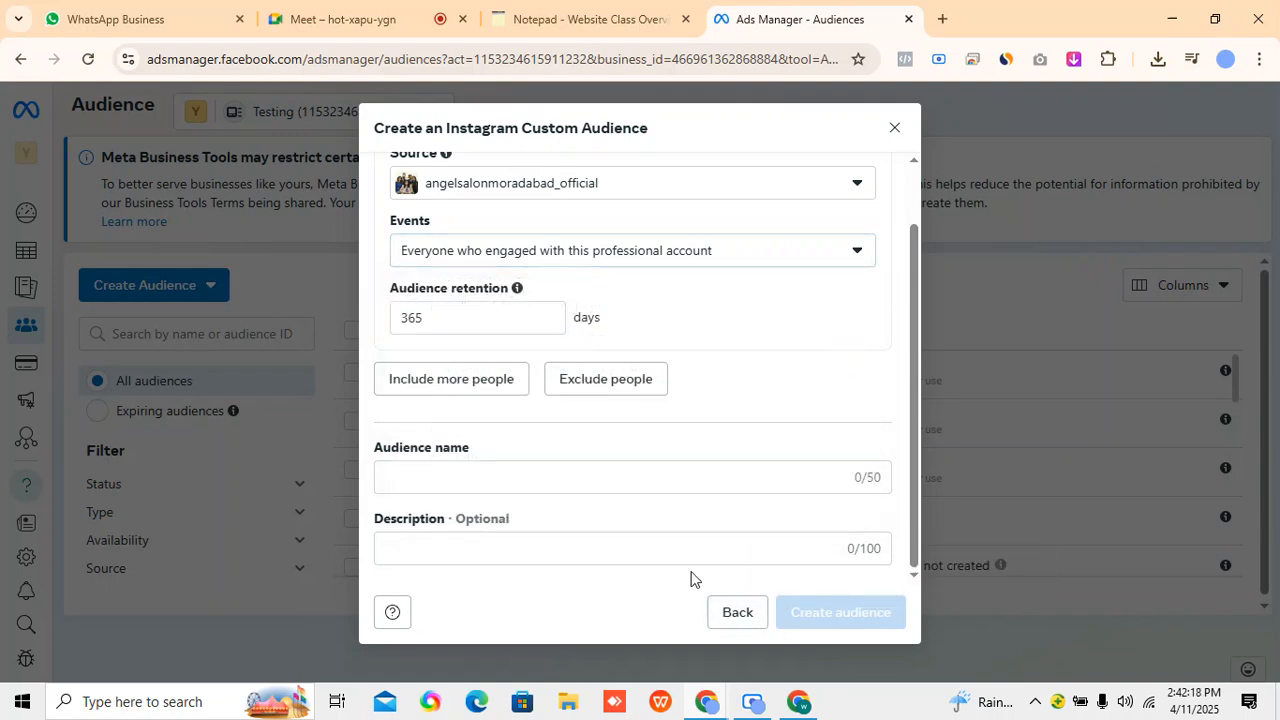
scroll(714, 505, up, 1)
scroll(730, 540, down, 1)
click(737, 615)
Start a lead form custom audience and set its event to Accounts Centre accounts who opened but didn't submit form.
drag(349, 377, 478, 369)
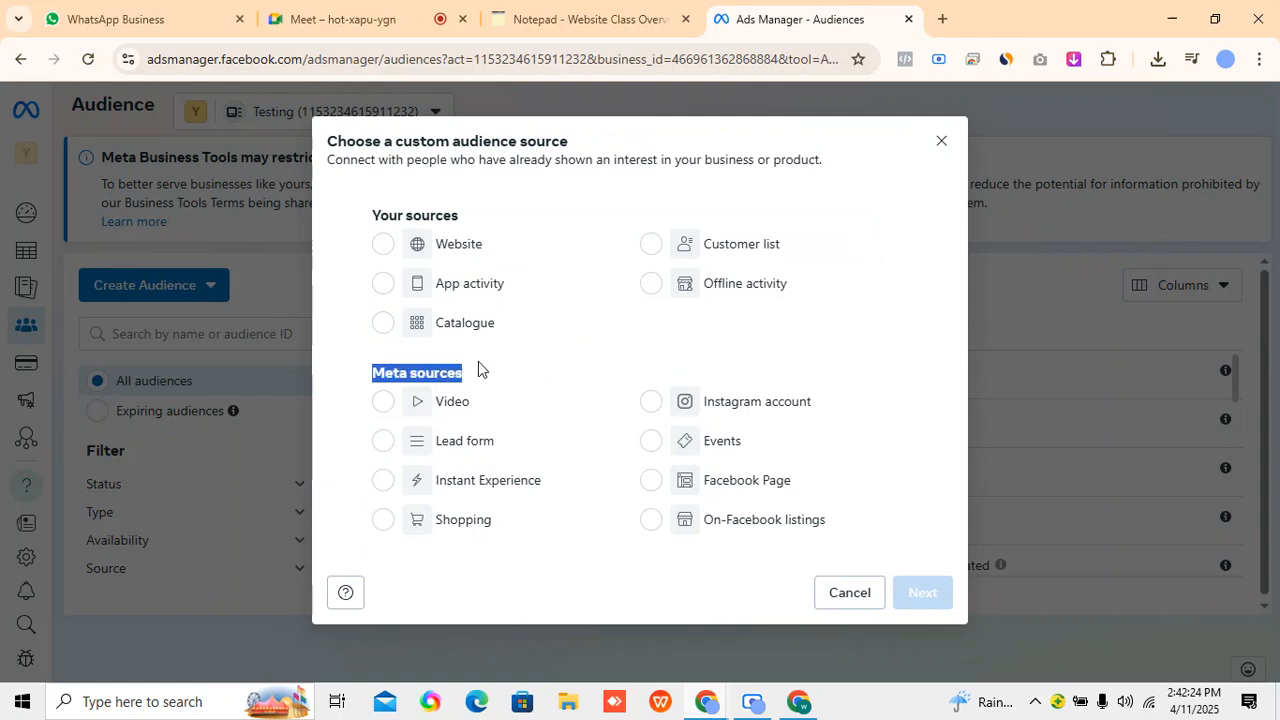
drag(620, 399, 628, 401)
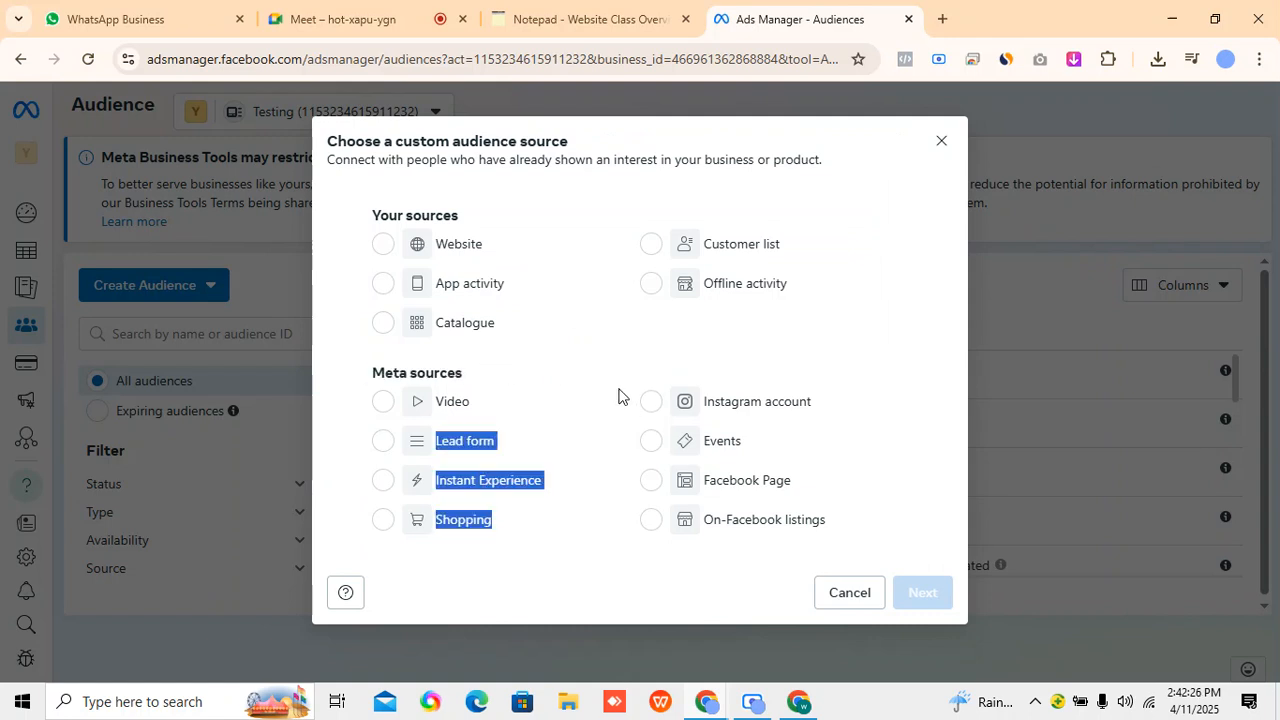
click(618, 396)
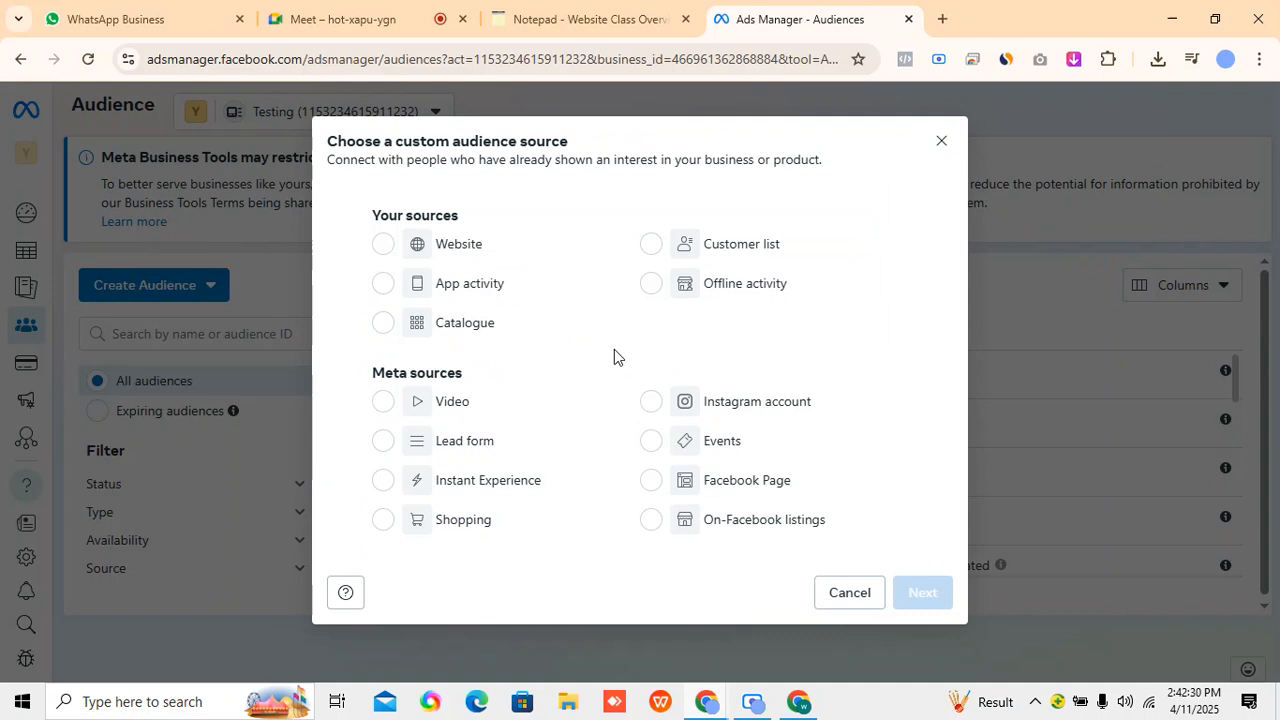
click(378, 442)
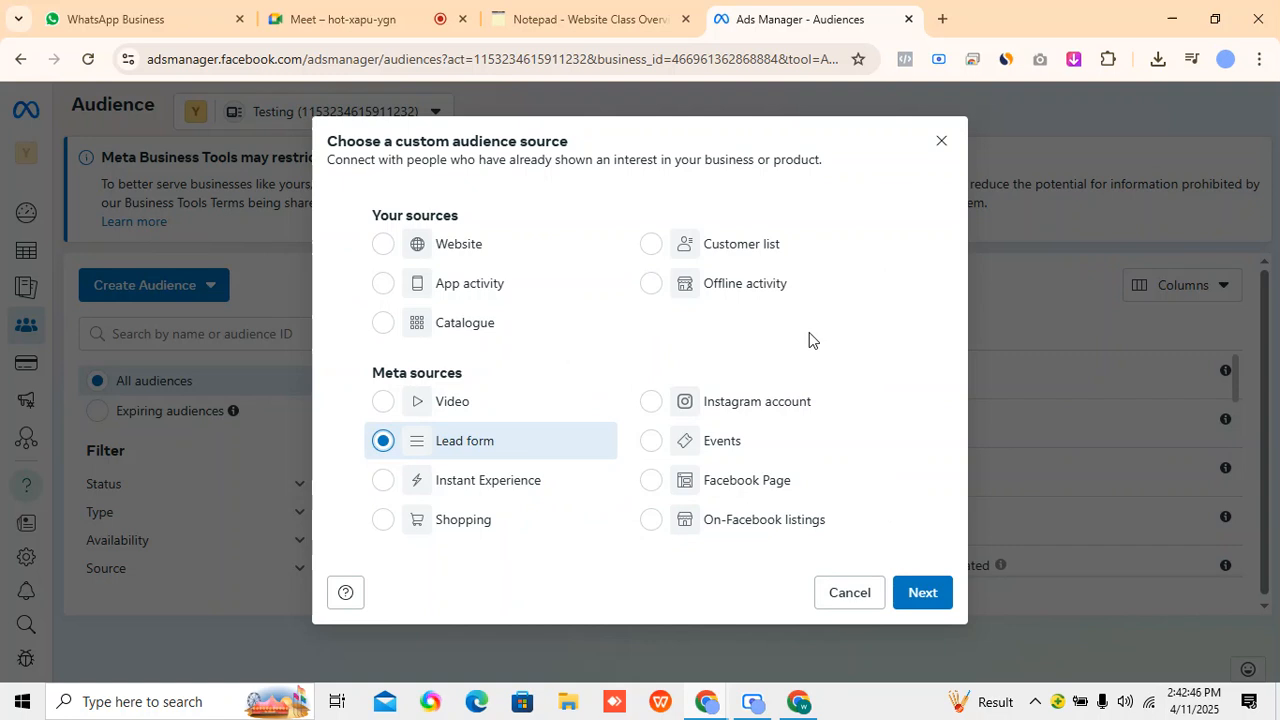
click(922, 592)
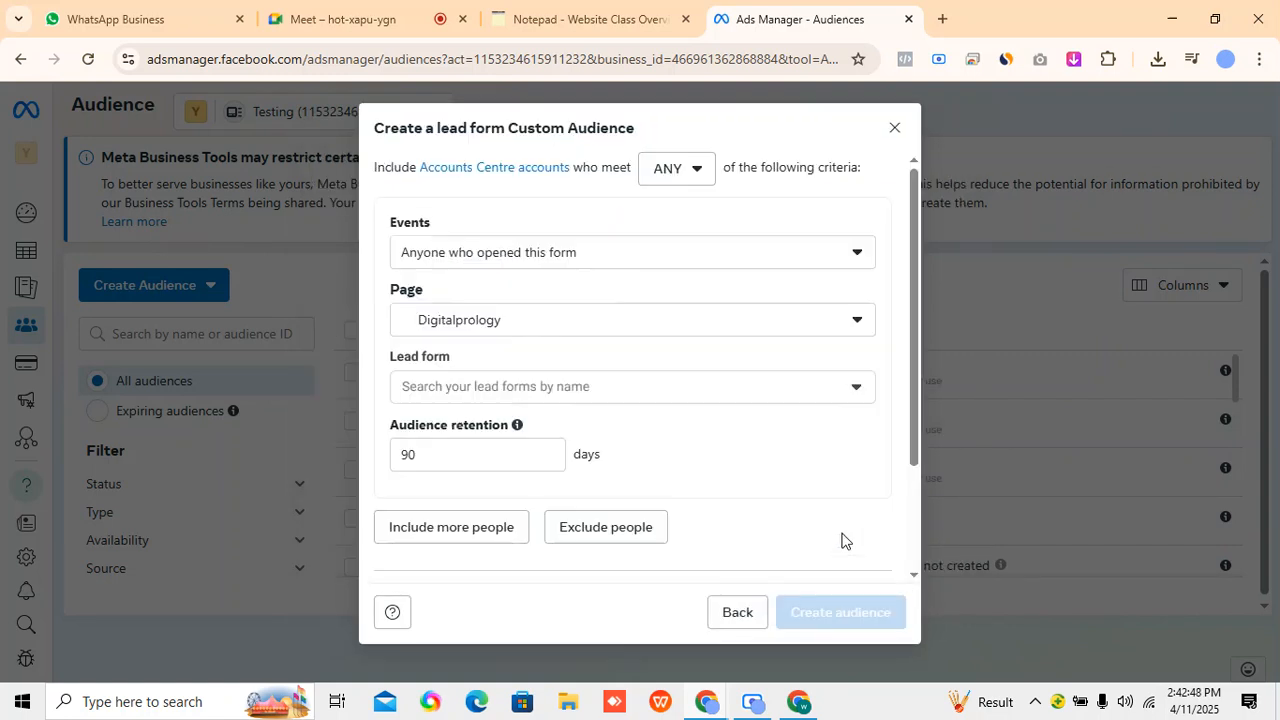
click(557, 256)
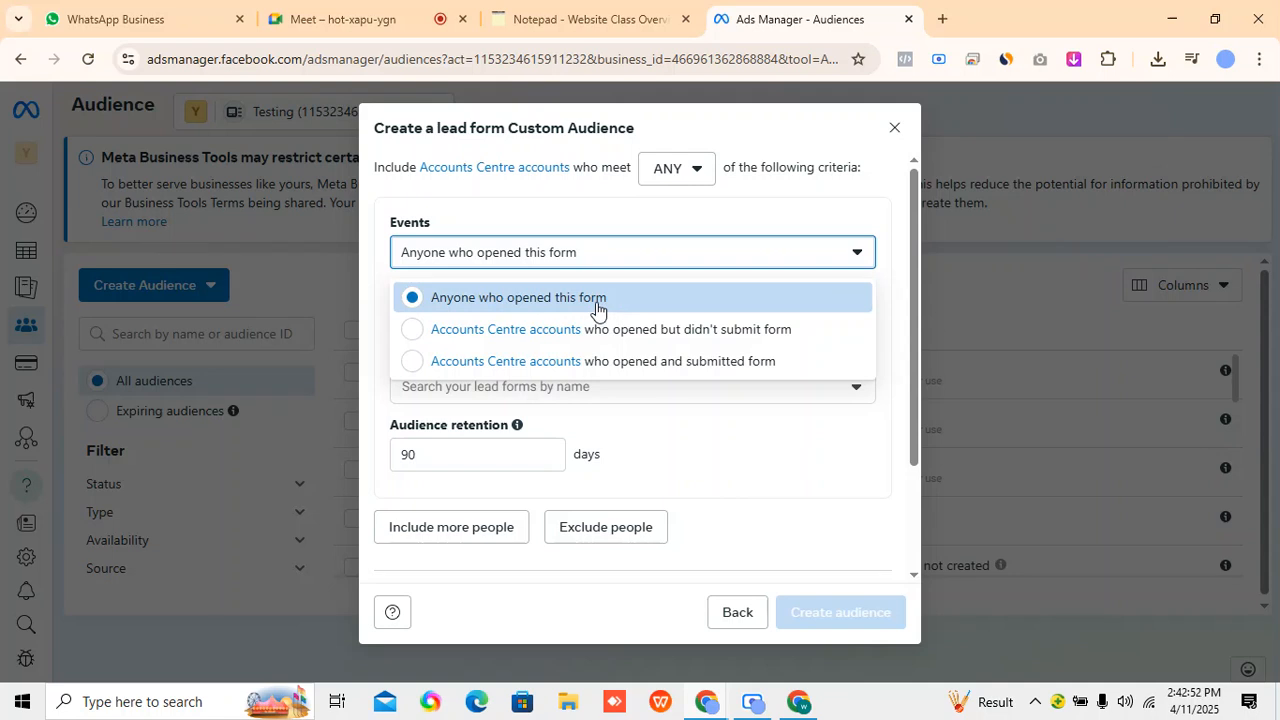
click(660, 342)
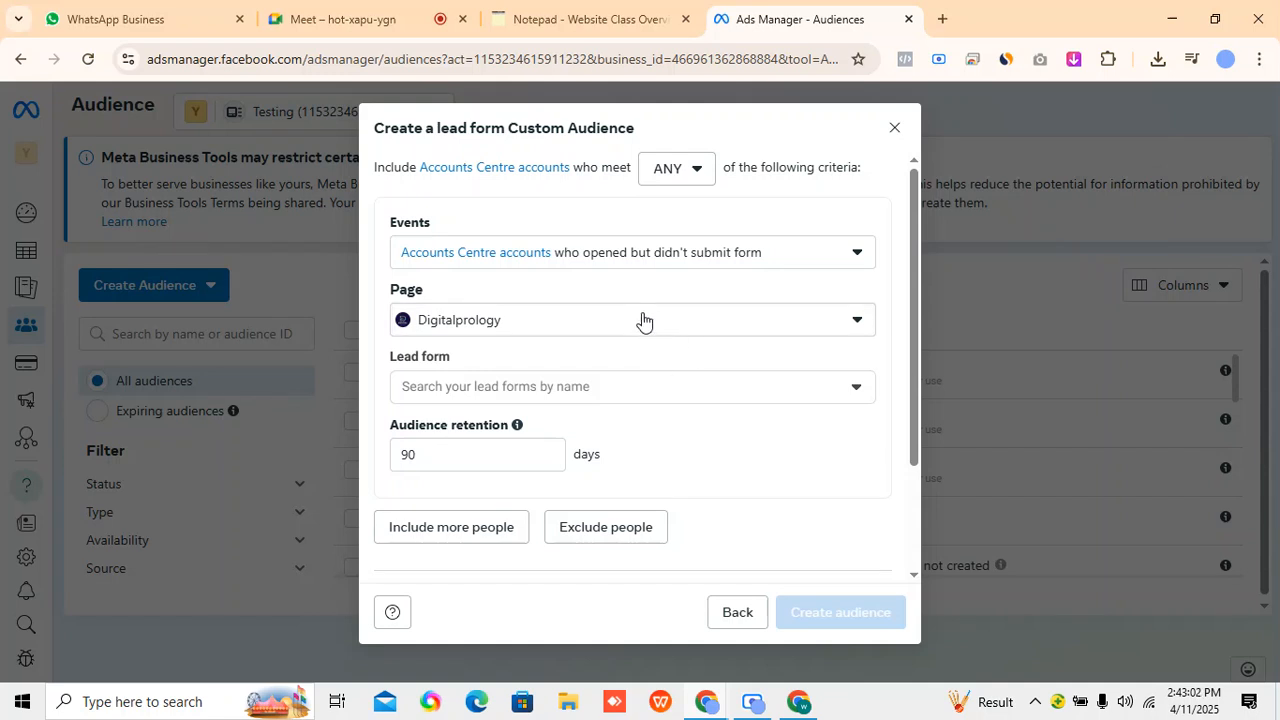
Try Nameify.com as the source page of the lead form audience and check its available lead forms.
click(639, 316)
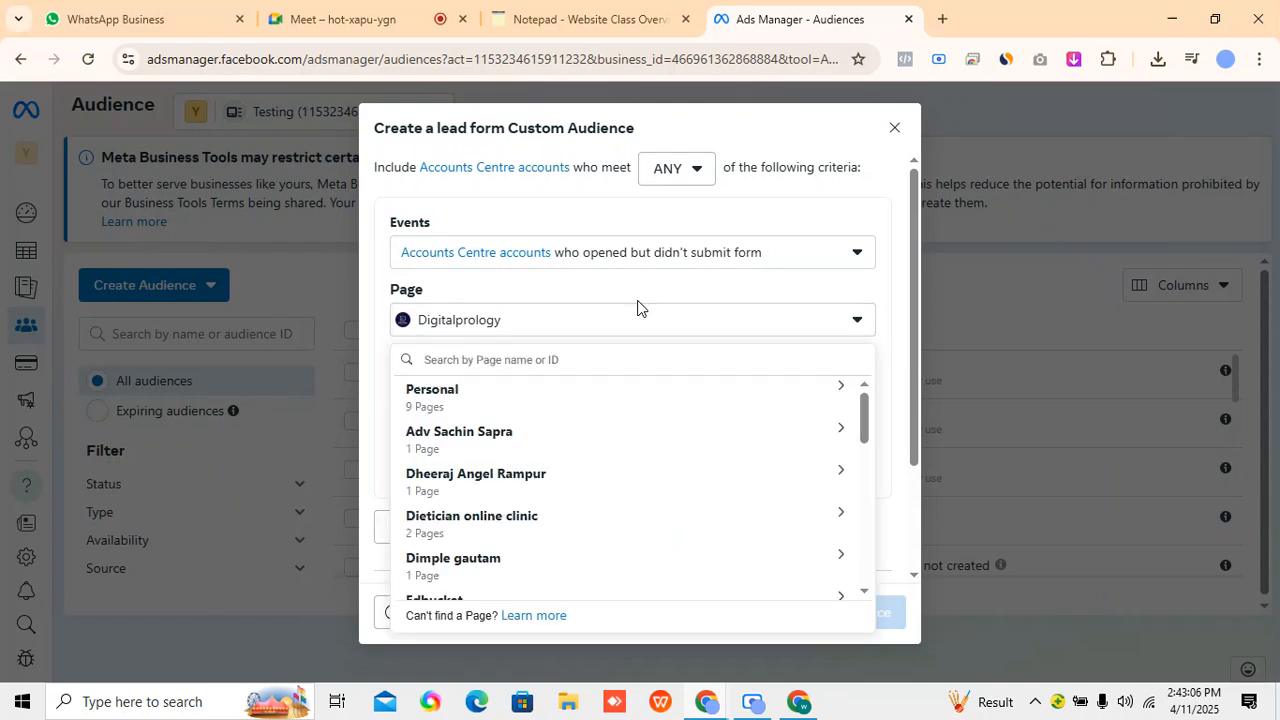
click(572, 438)
click(546, 406)
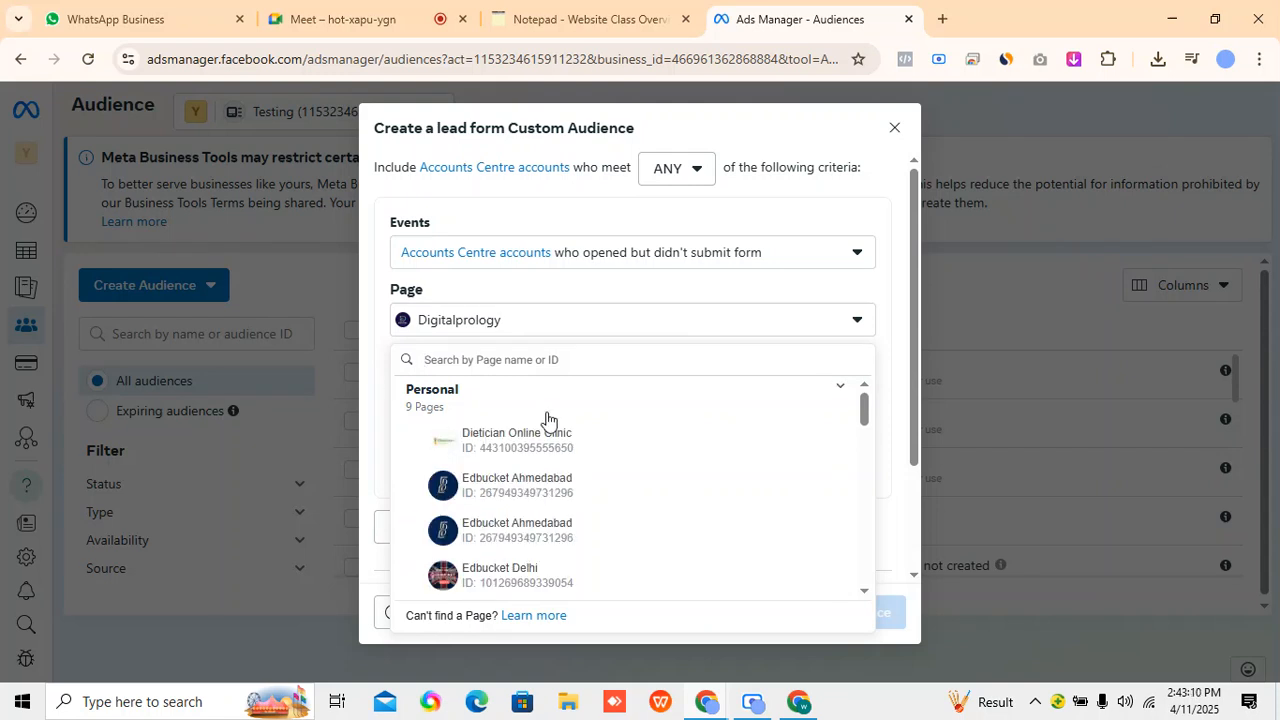
scroll(554, 477, down, 8)
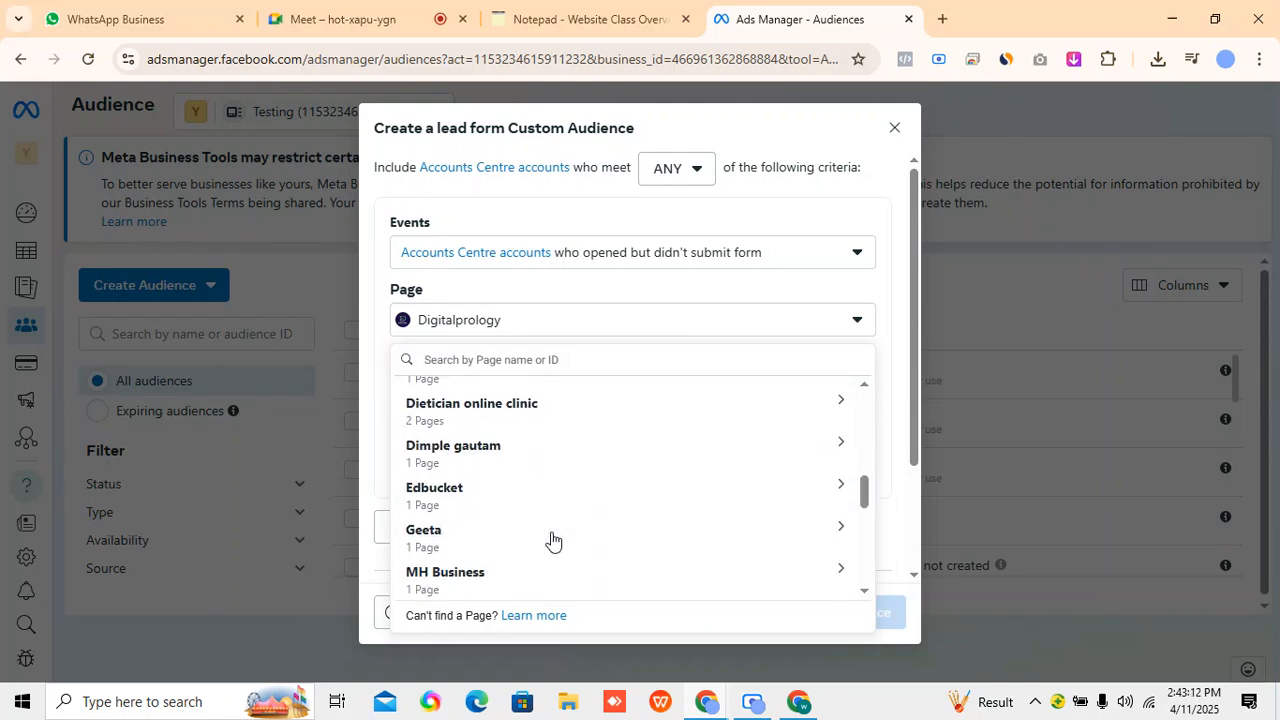
scroll(552, 540, up, 5)
click(542, 426)
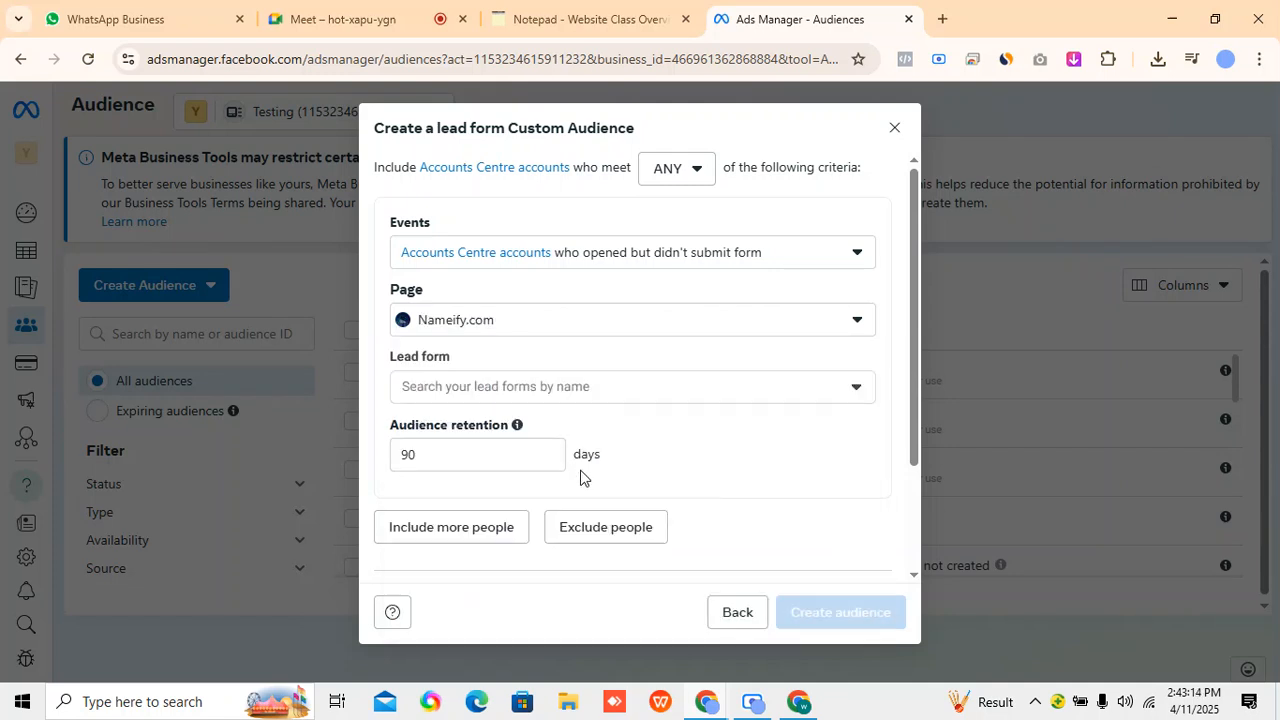
click(614, 391)
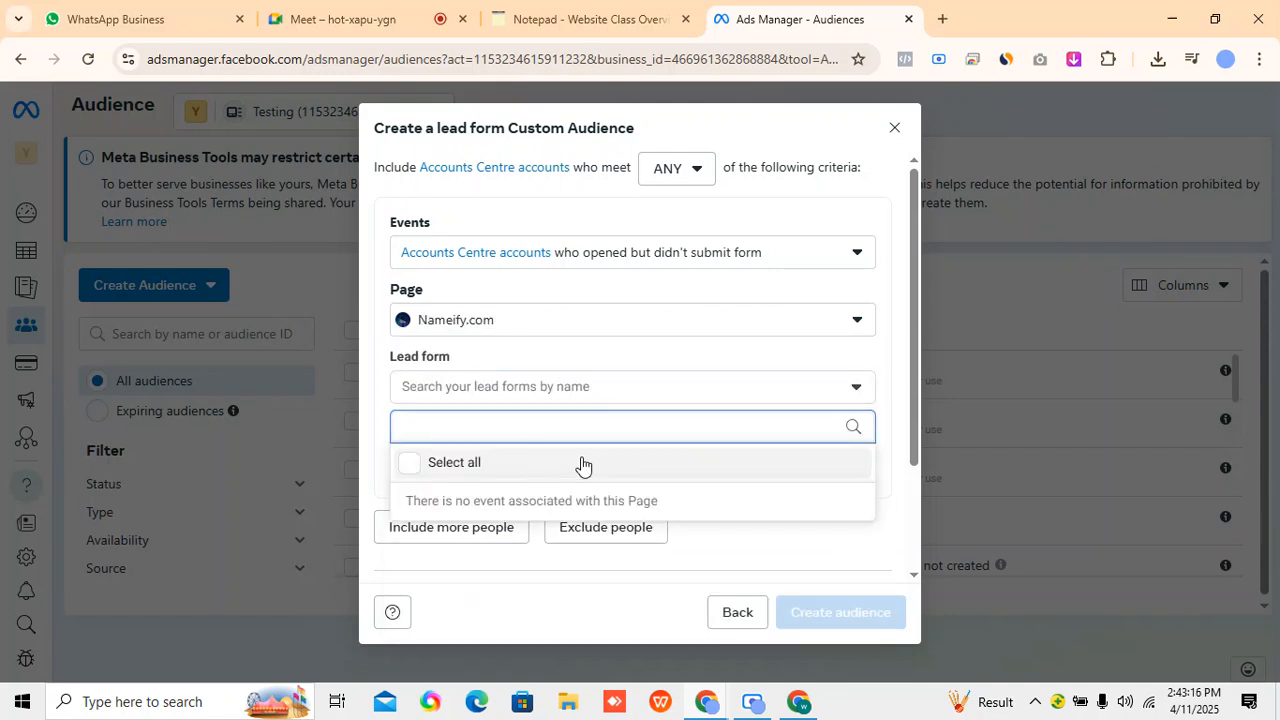
Set the source page of the lead form audience to Markers Global Education.
click(630, 332)
scroll(529, 526, down, 5)
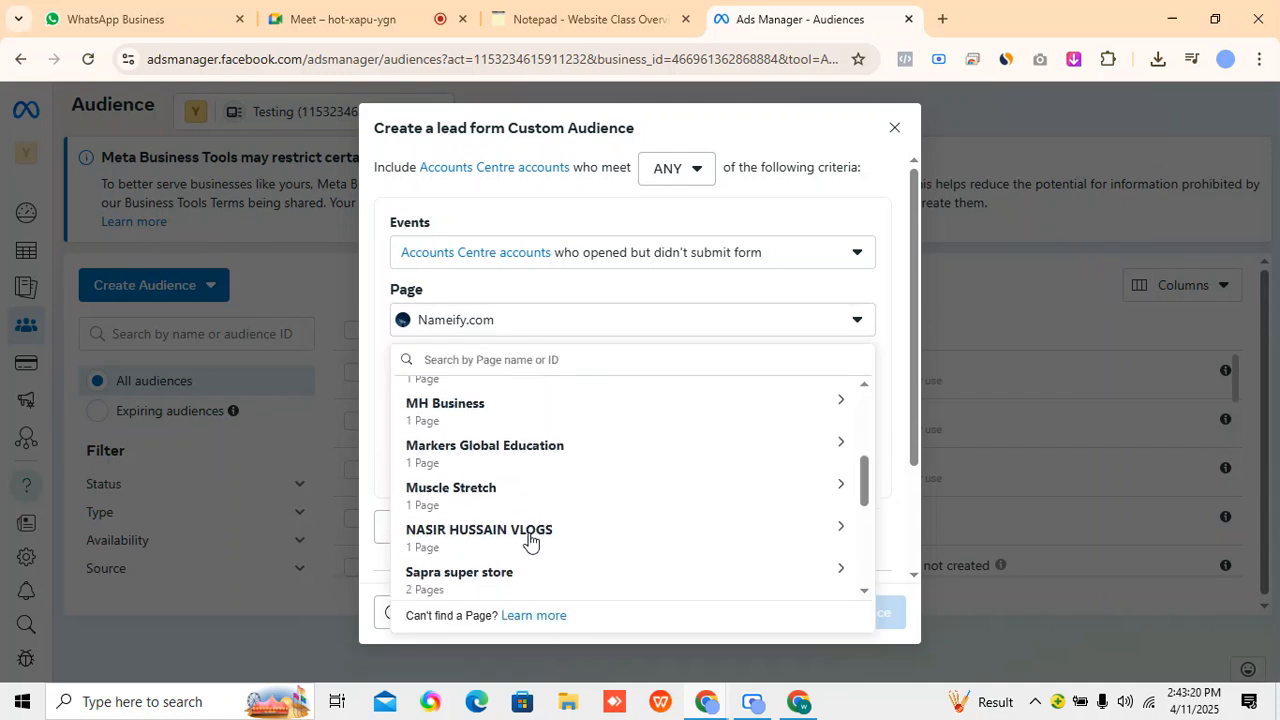
scroll(529, 477, up, 2)
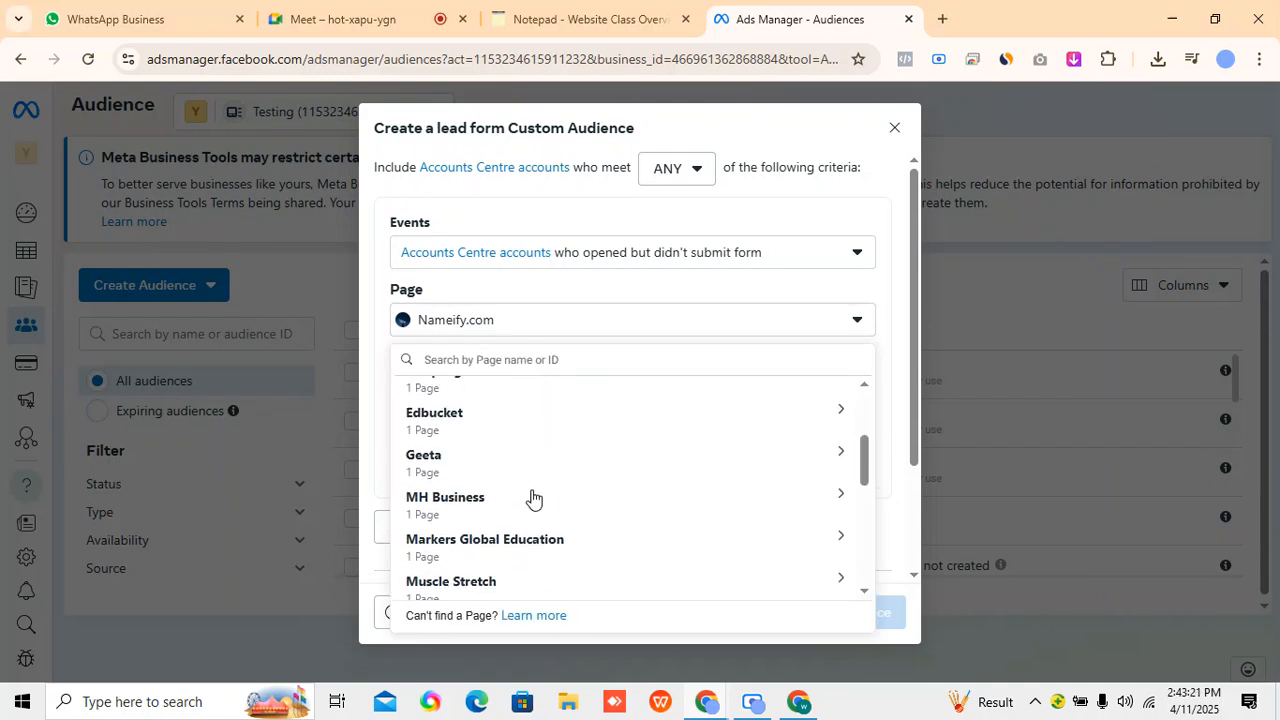
click(562, 541)
click(534, 588)
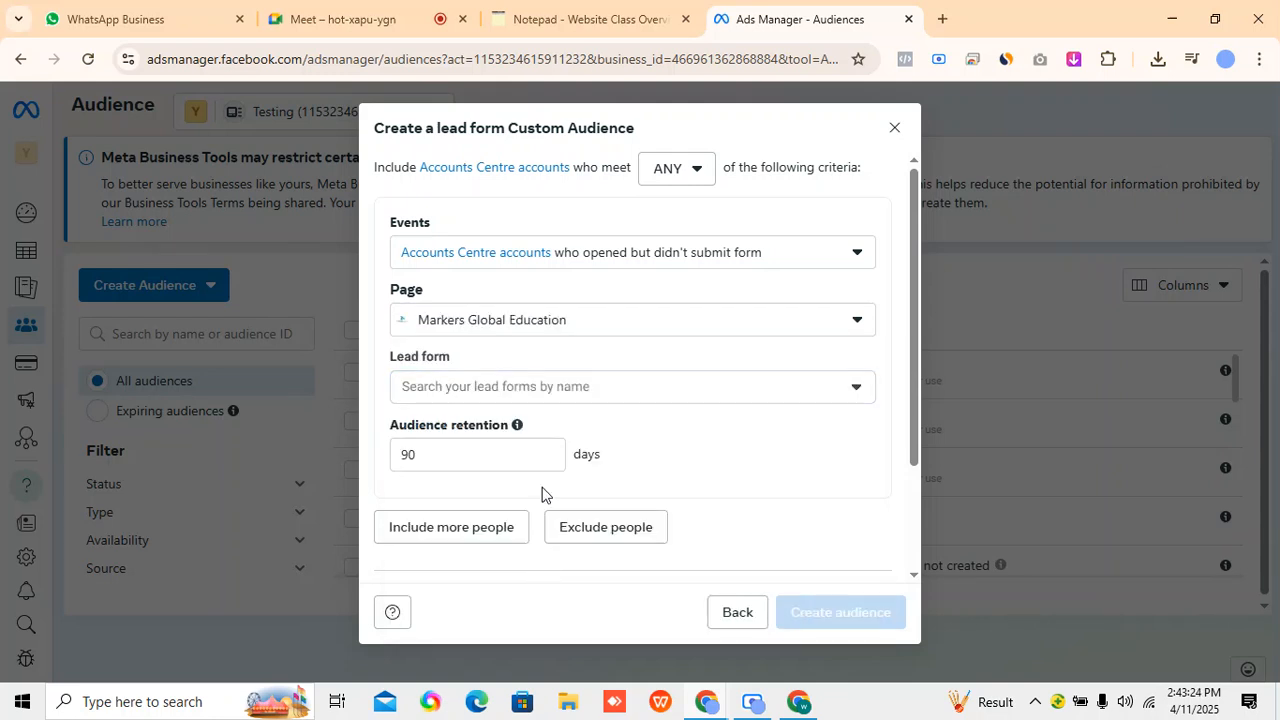
Select UK Leads Form as the audience's lead form and look over the remaining audience settings.
click(549, 386)
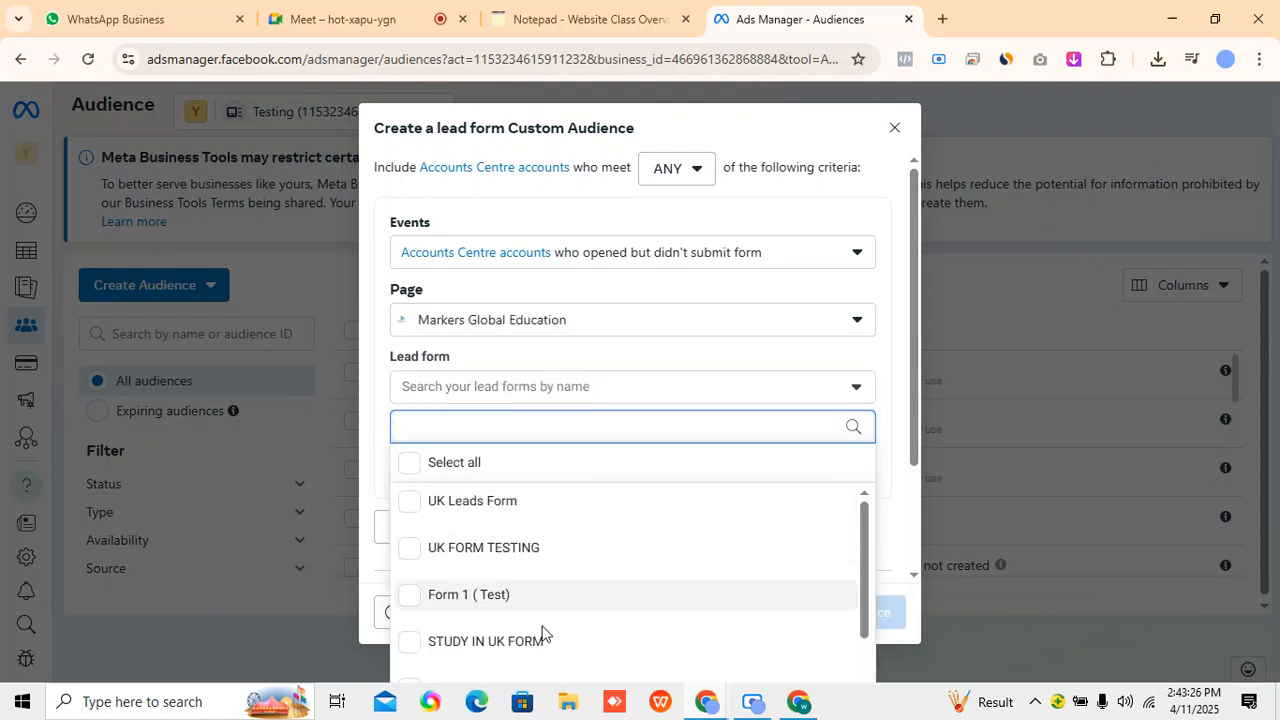
click(551, 508)
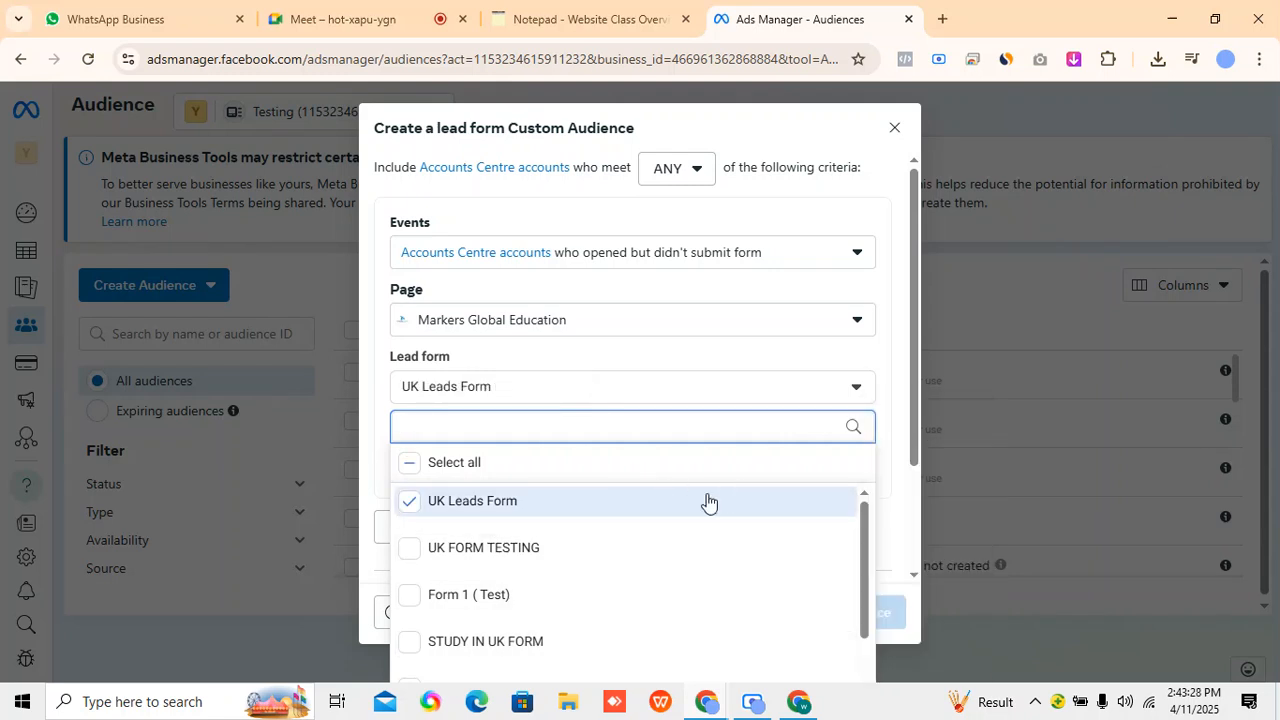
click(638, 376)
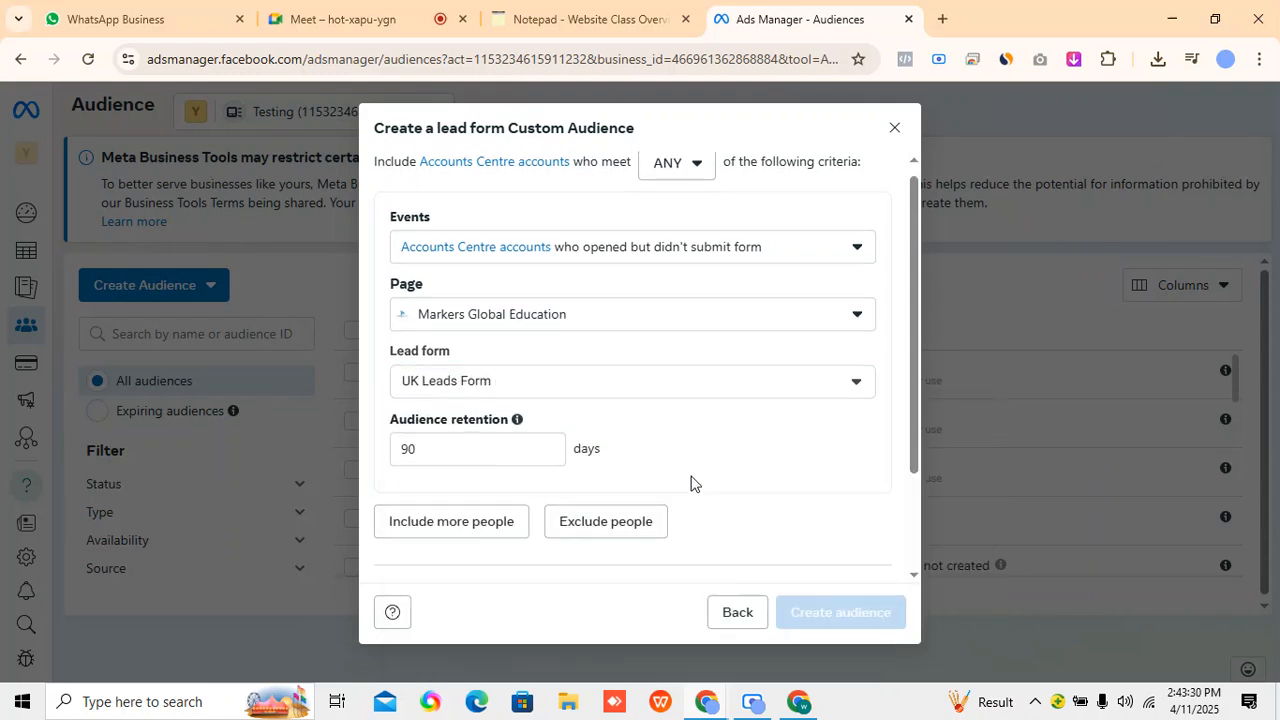
scroll(690, 483, down, 1)
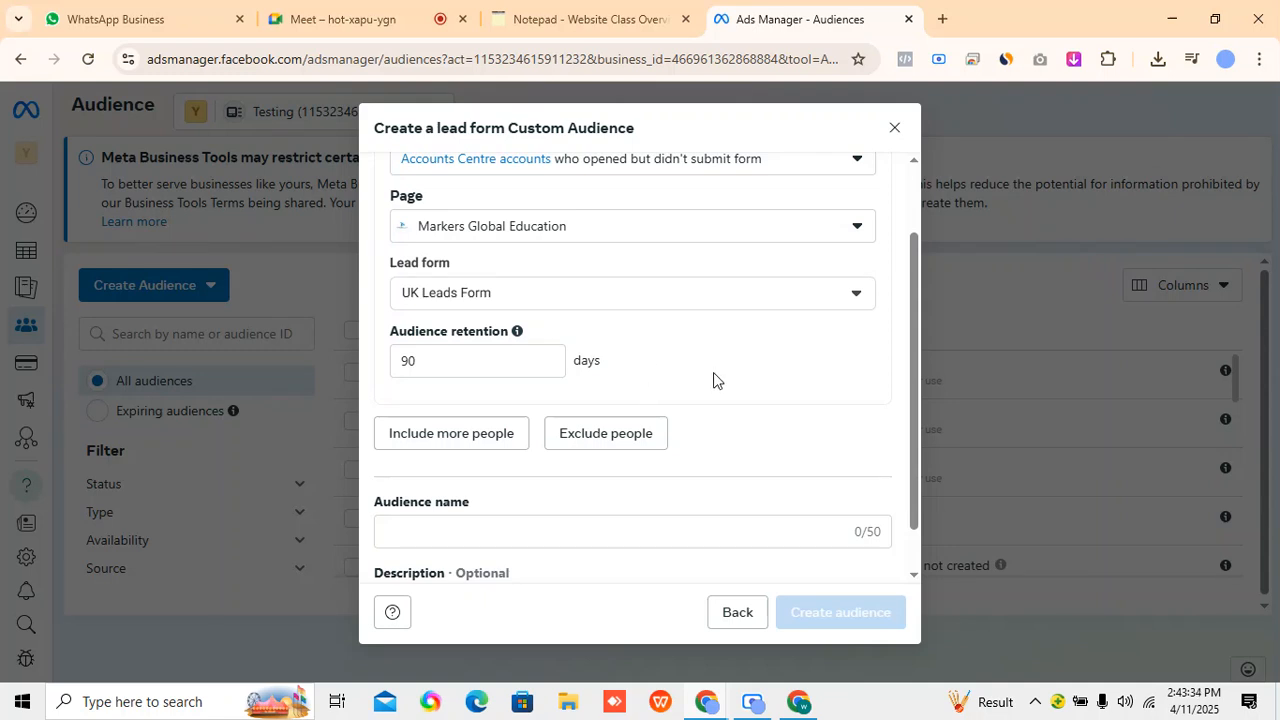
scroll(711, 392, up, 1)
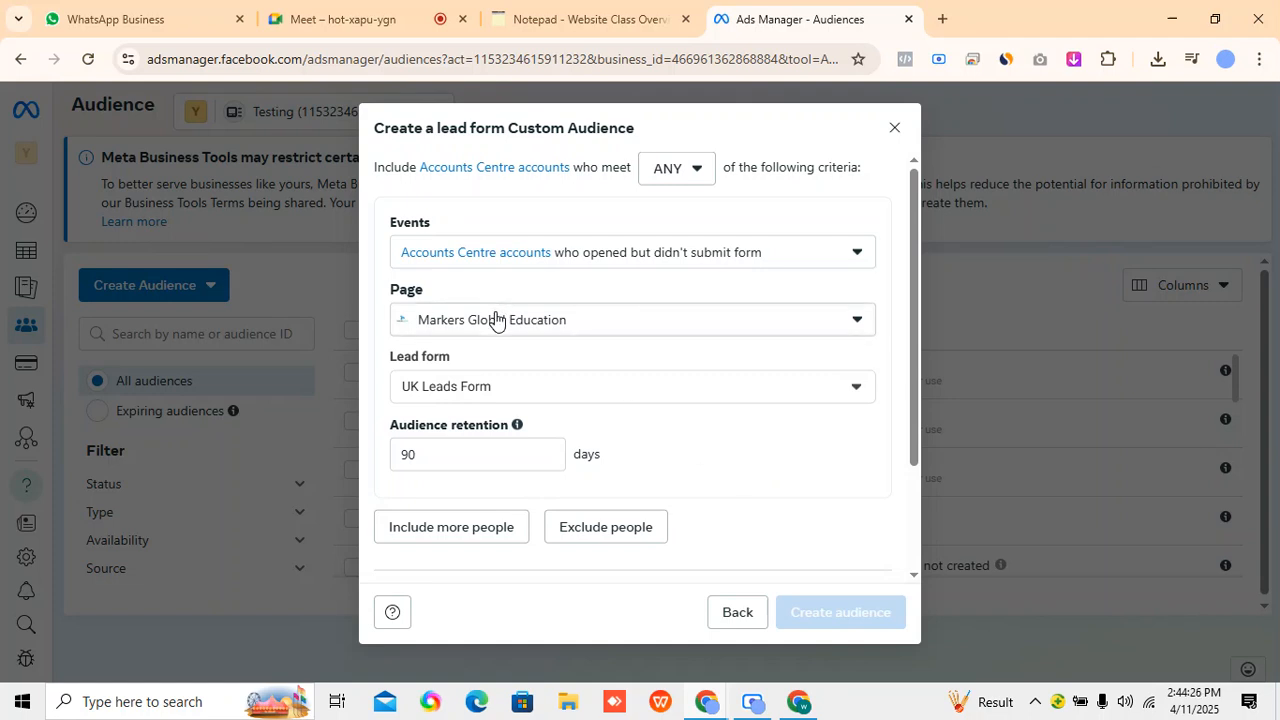
Examine the lead form audience's retention period, include and exclude options, and name and description fields.
scroll(503, 317, down, 1)
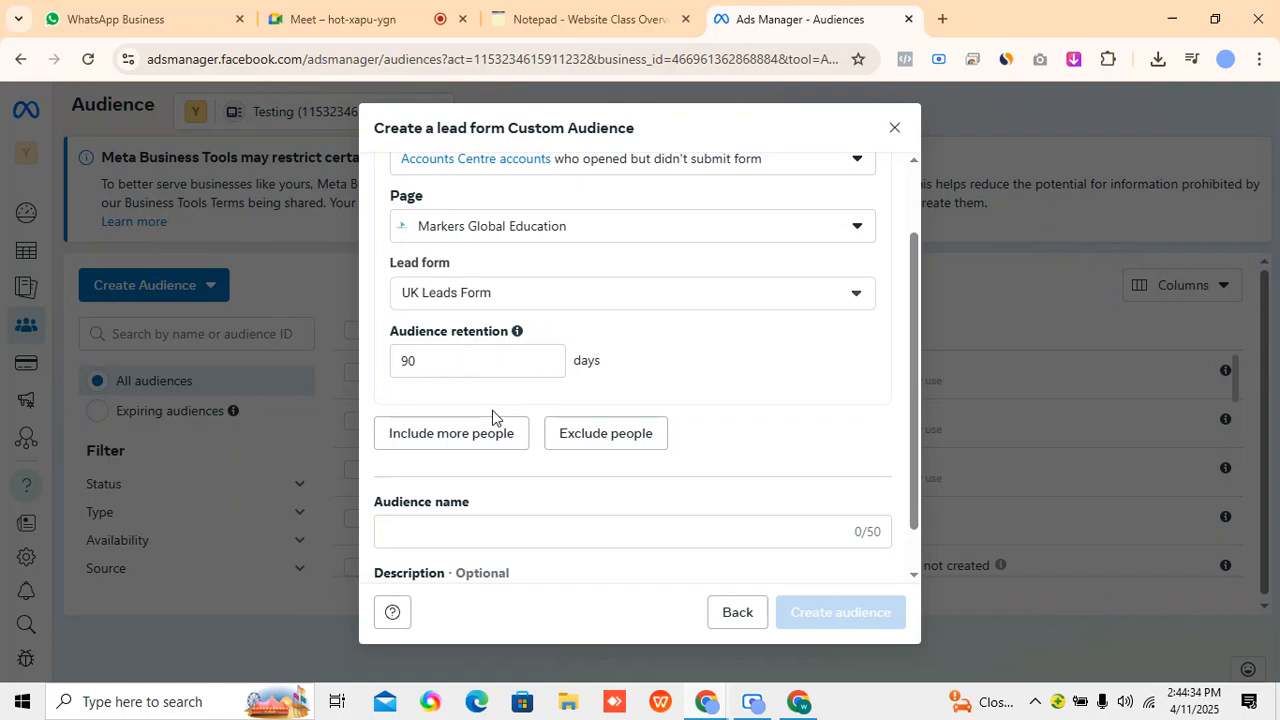
click(491, 362)
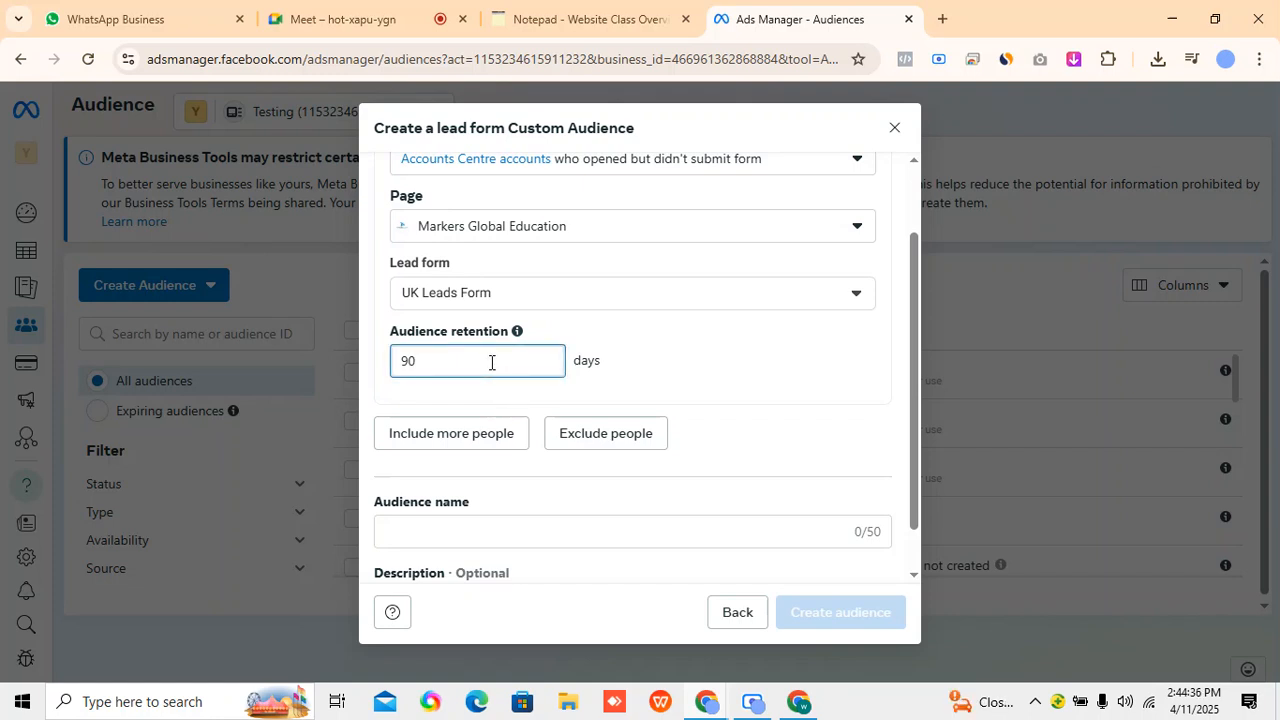
click(657, 342)
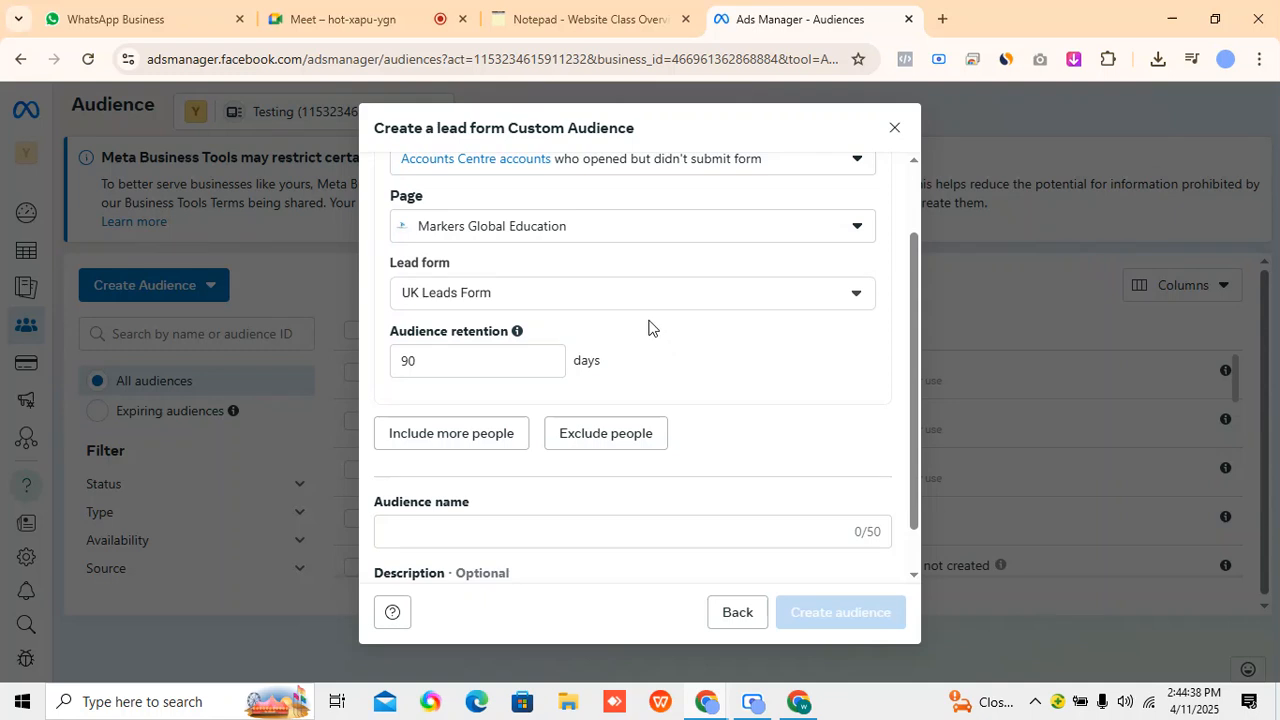
scroll(748, 554, down, 1)
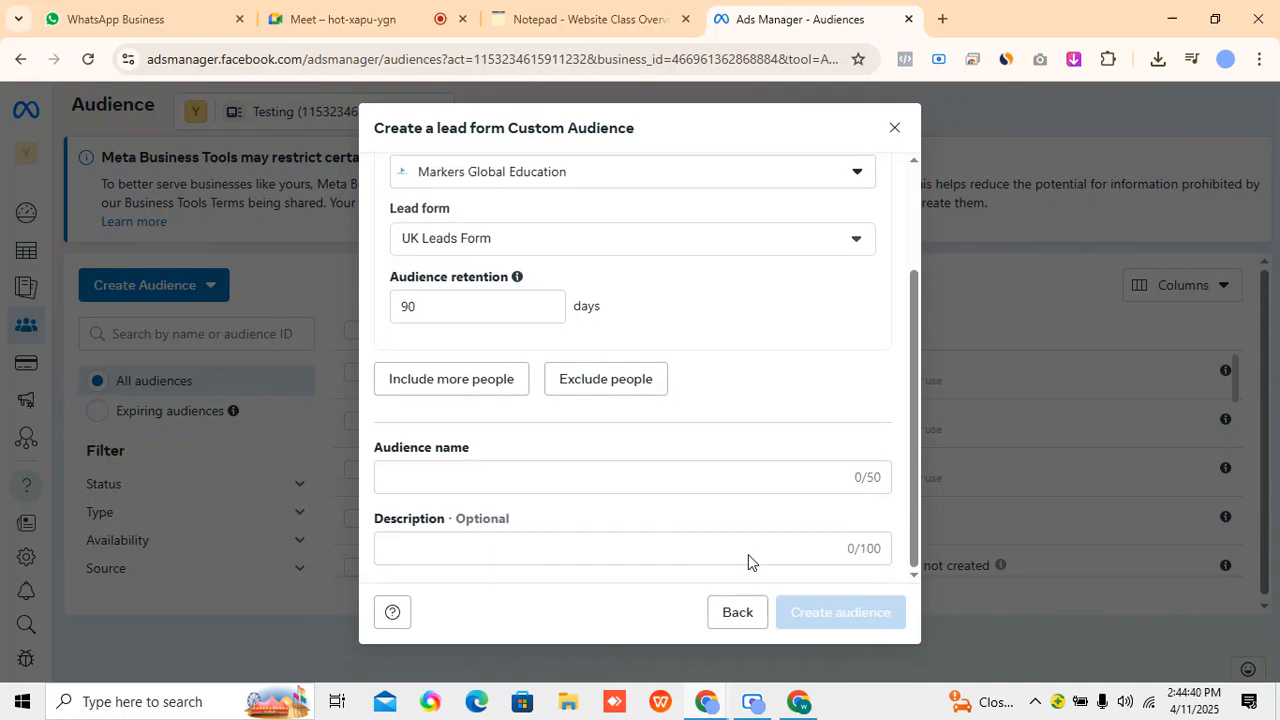
scroll(780, 517, up, 3)
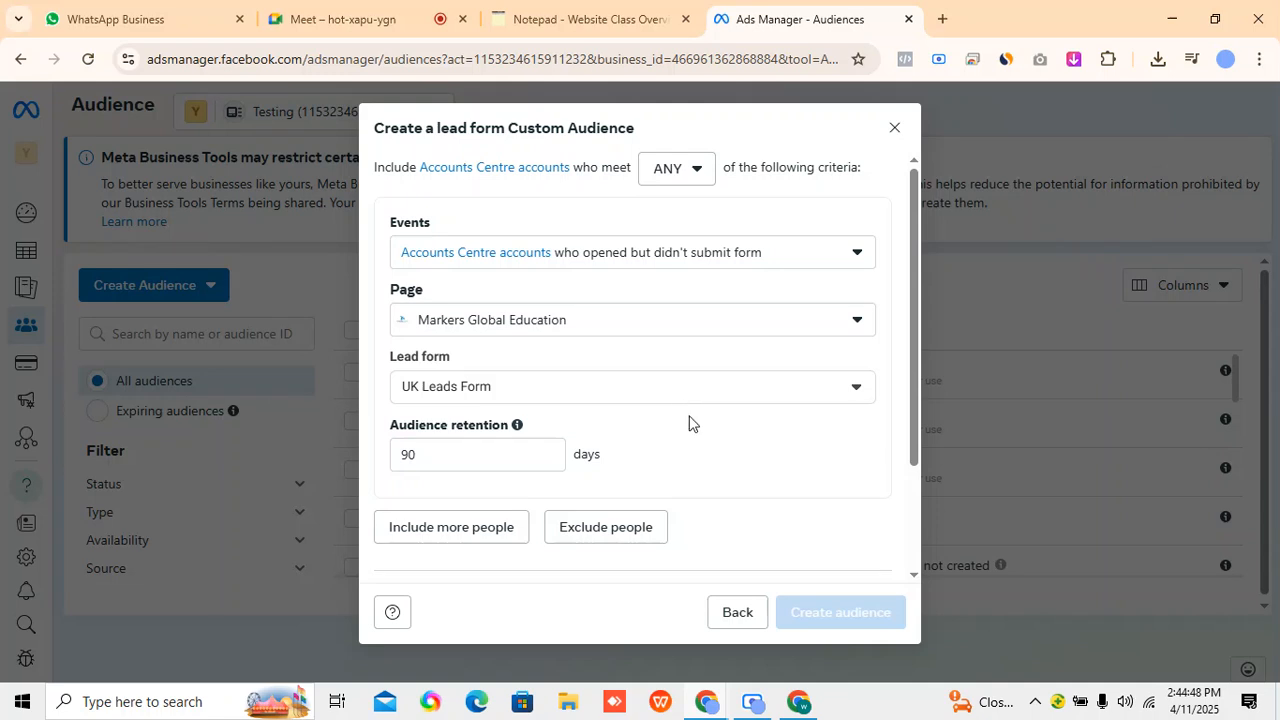
scroll(695, 435, down, 1)
scroll(702, 443, up, 1)
Switch to the online notepad and add the line "-- ADs" below the Meta source entry.
click(522, 19)
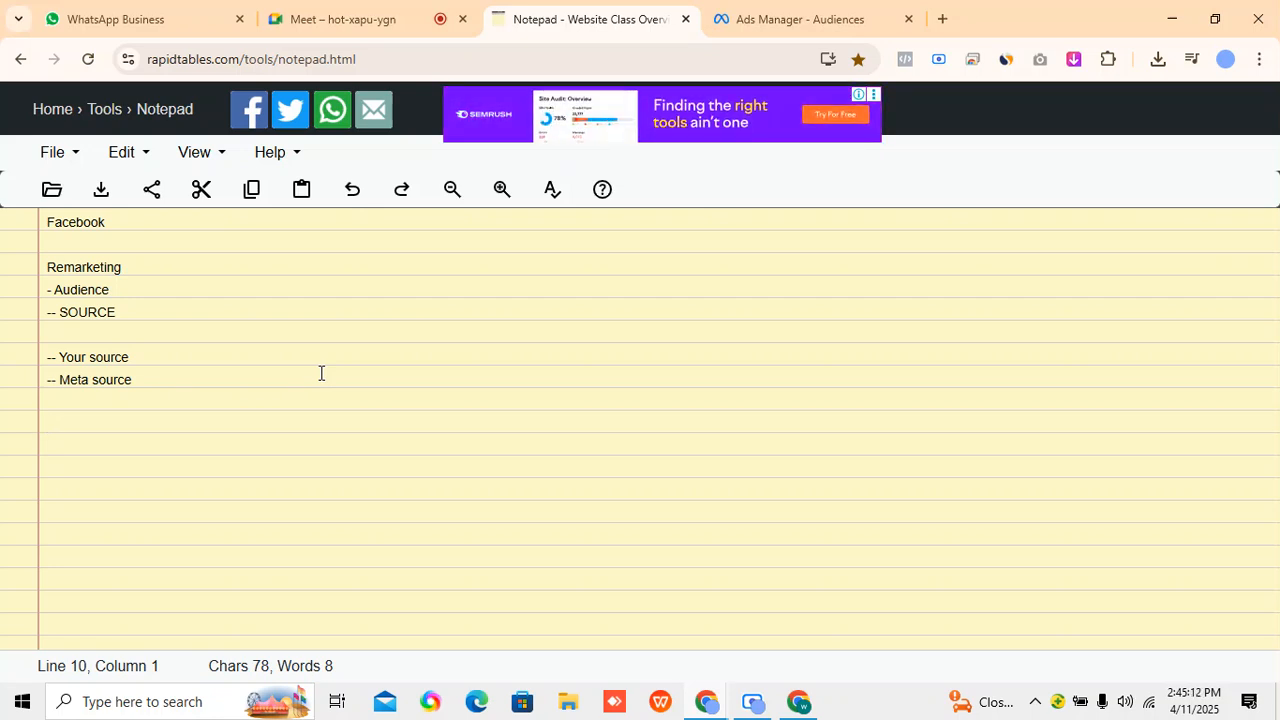
text(-- ADs)
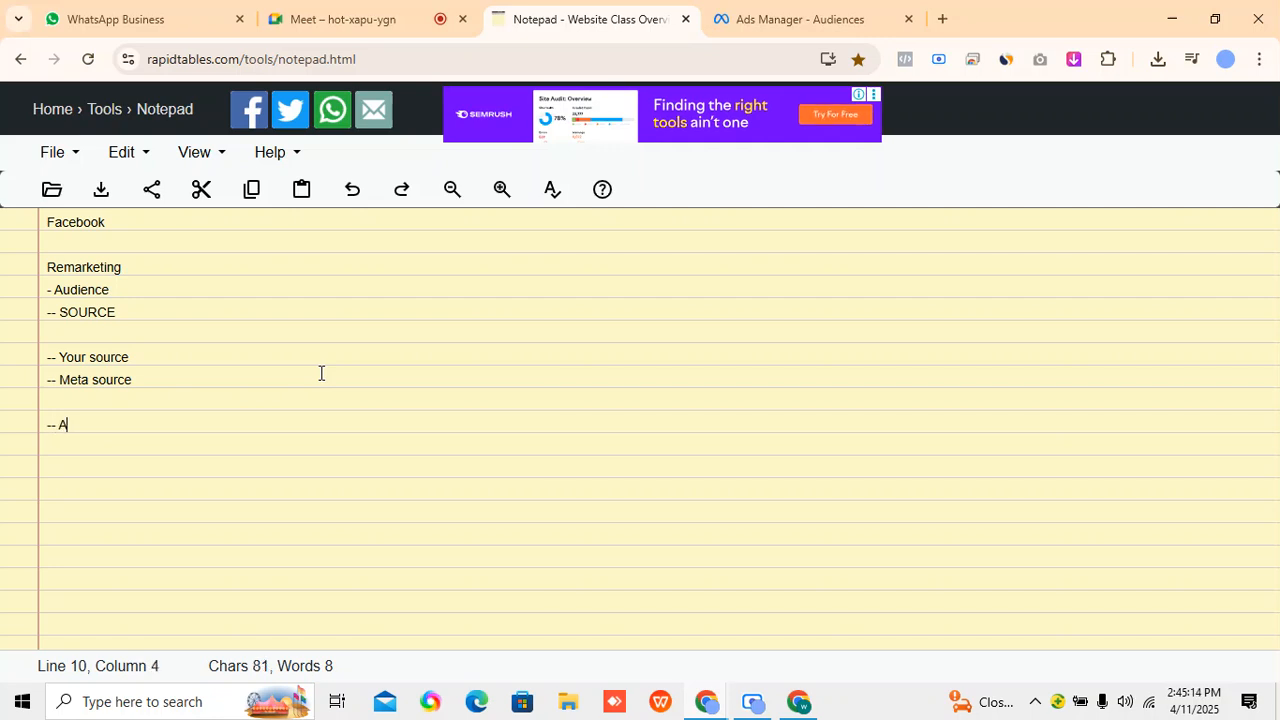
key(Return)
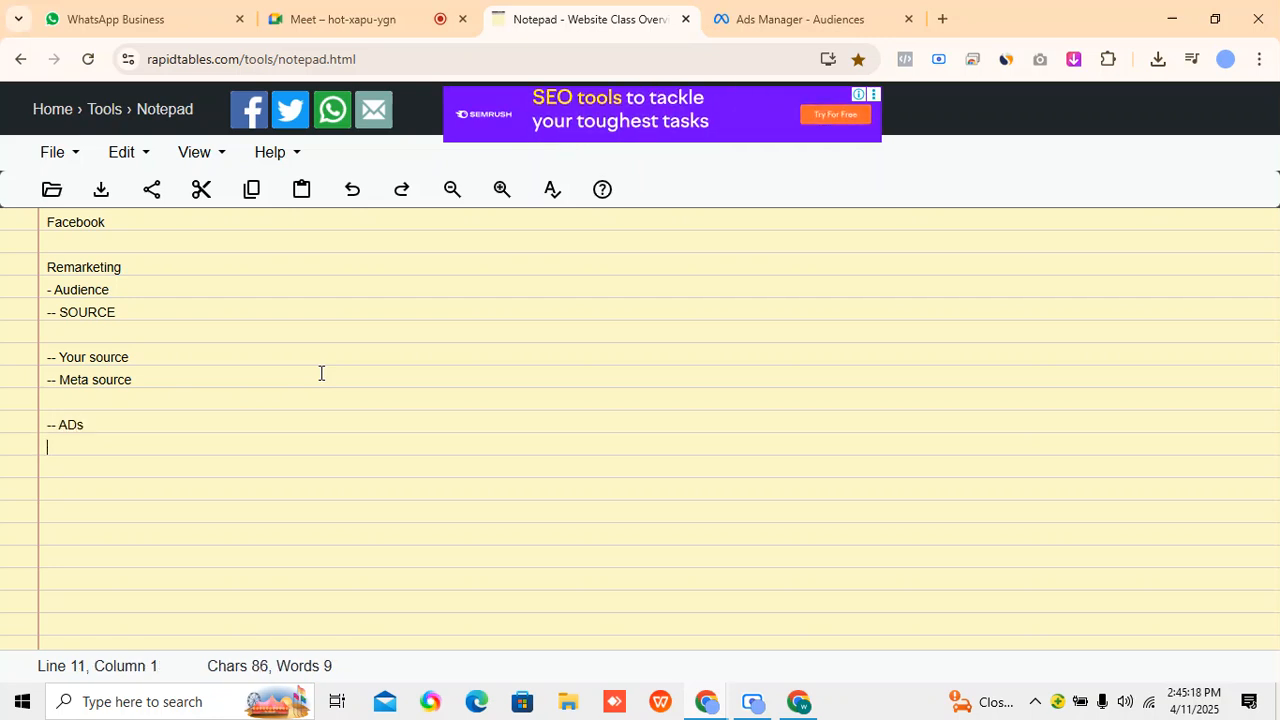
Return to Ads Manager, leave the lead form audience and start a custom audience from the Facebook Page source.
click(922, 8)
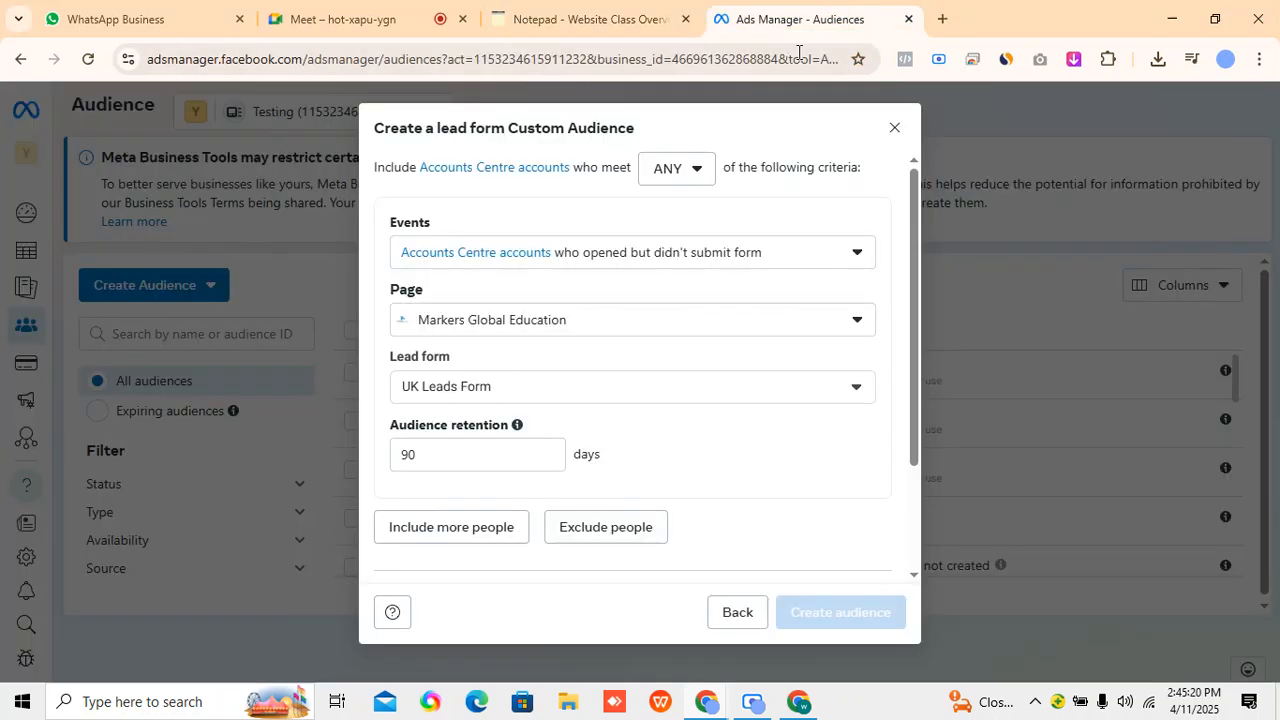
scroll(723, 403, down, 2)
click(735, 612)
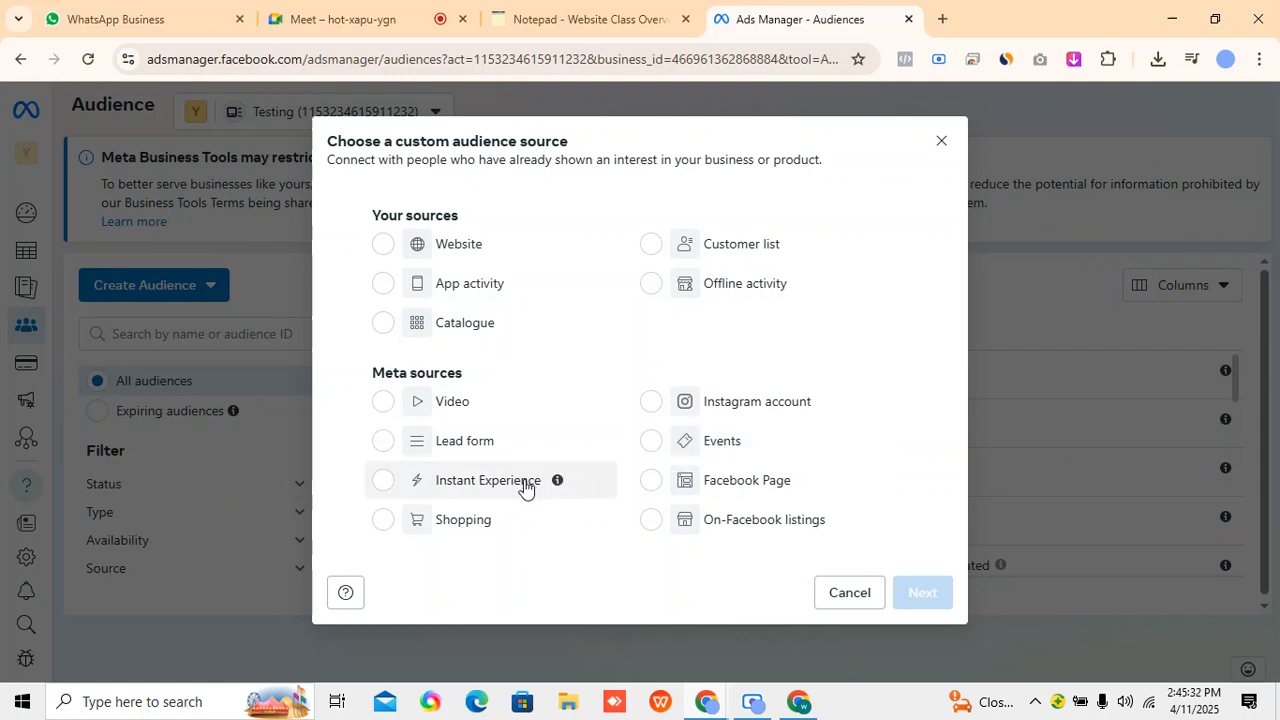
click(652, 482)
click(920, 598)
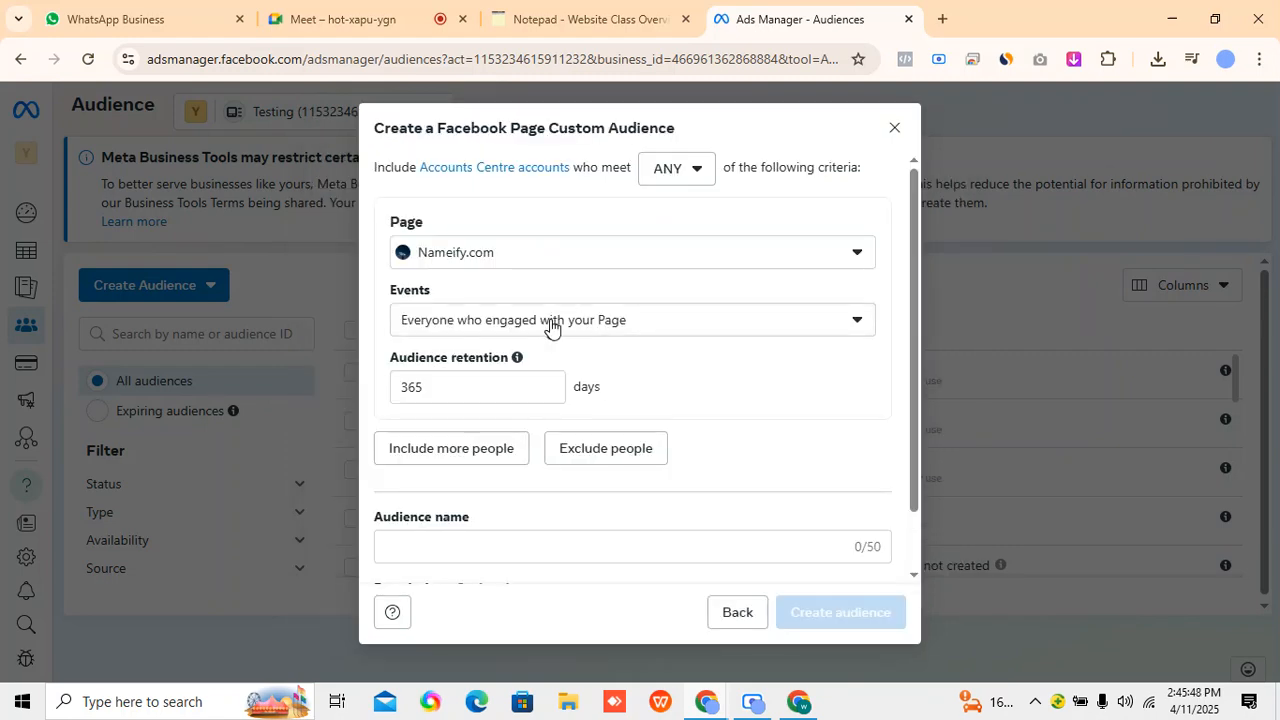
Review the event options for the Facebook Page audience and go back to the custom audience sources.
click(550, 322)
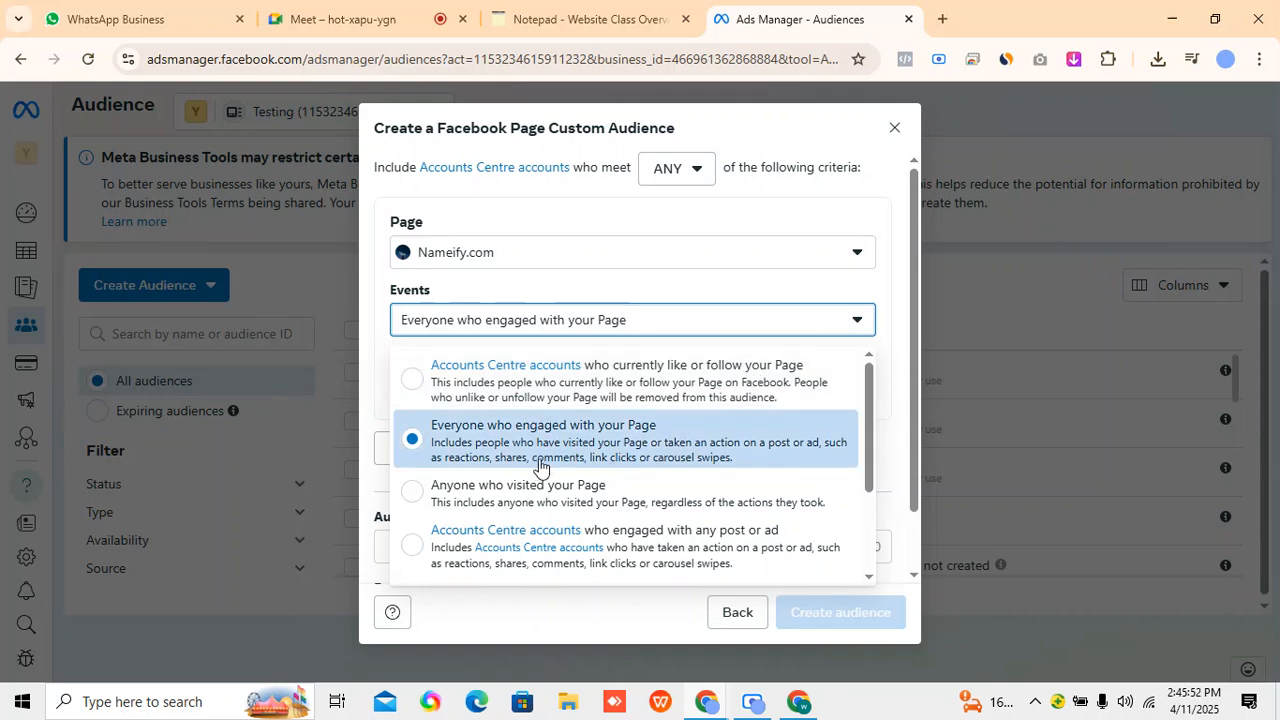
scroll(660, 448, down, 1)
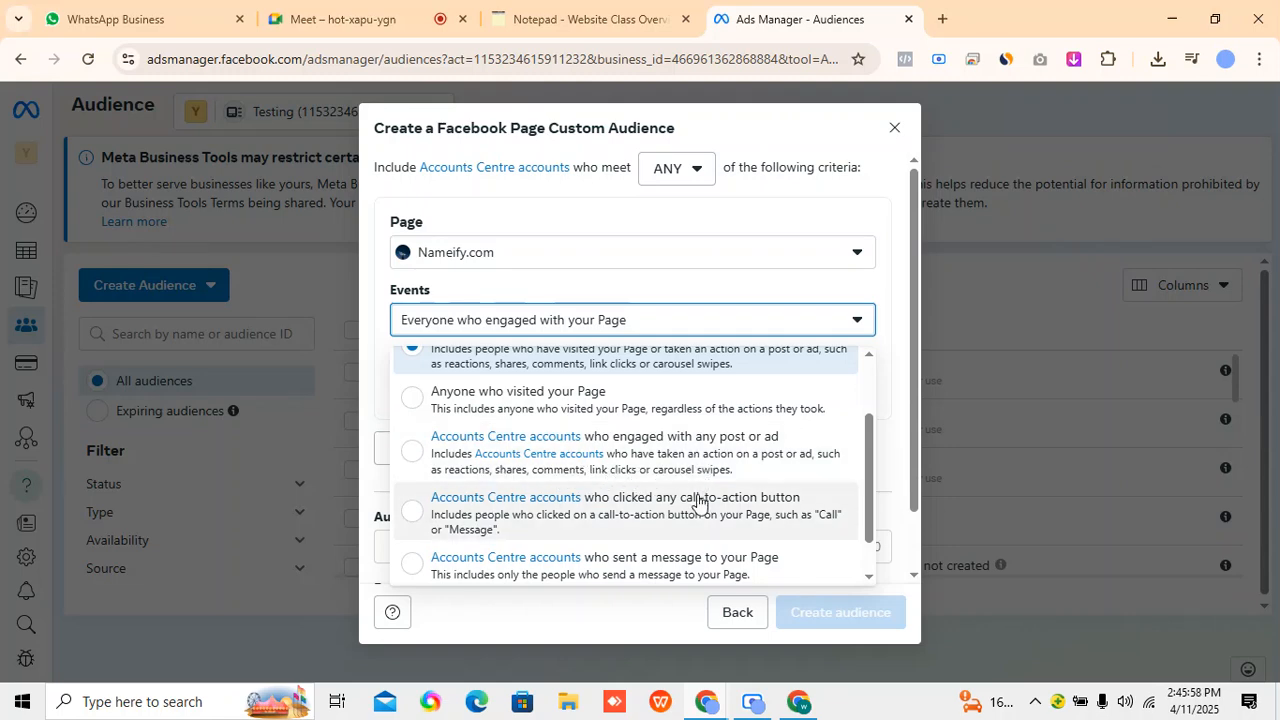
scroll(700, 500, down, 1)
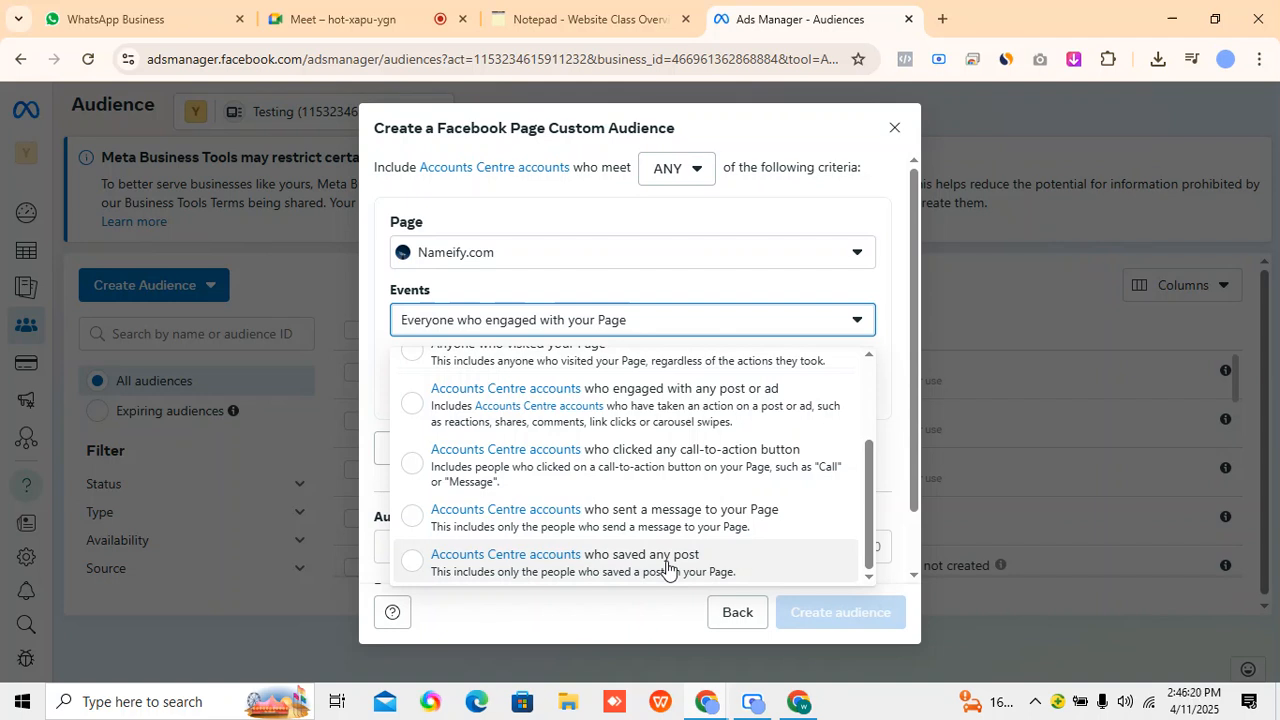
click(730, 614)
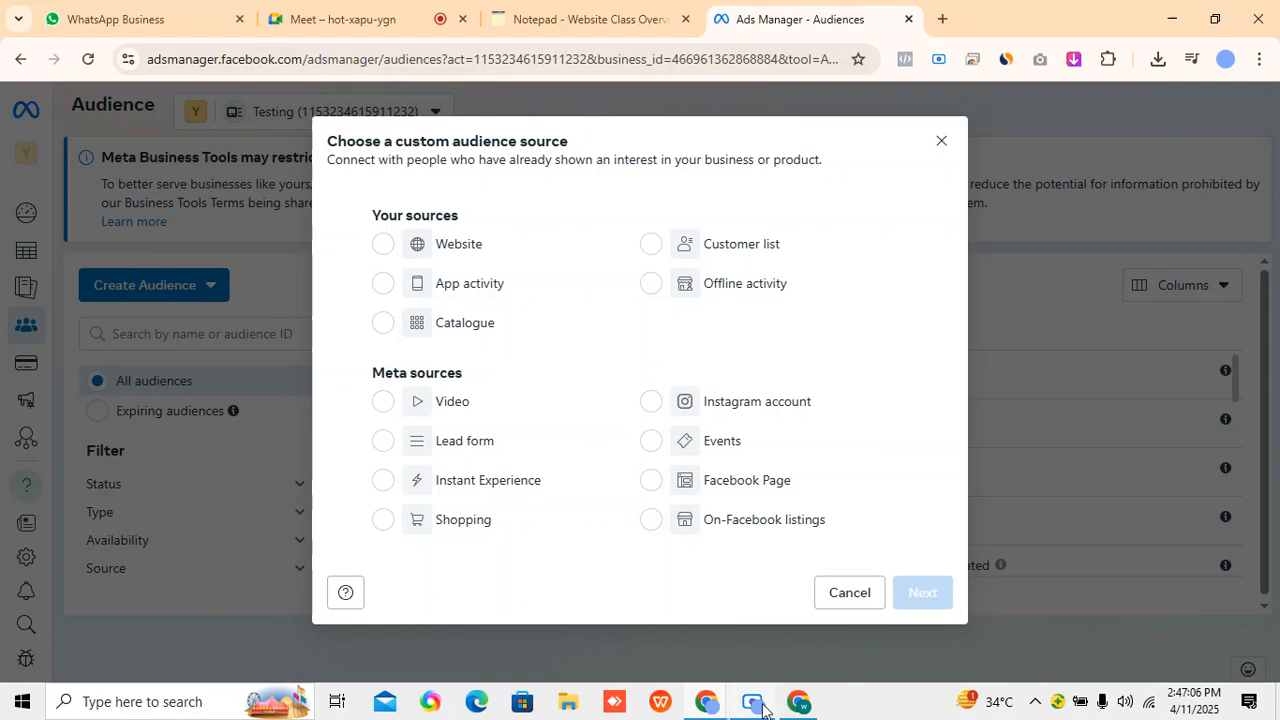
click(375, 14)
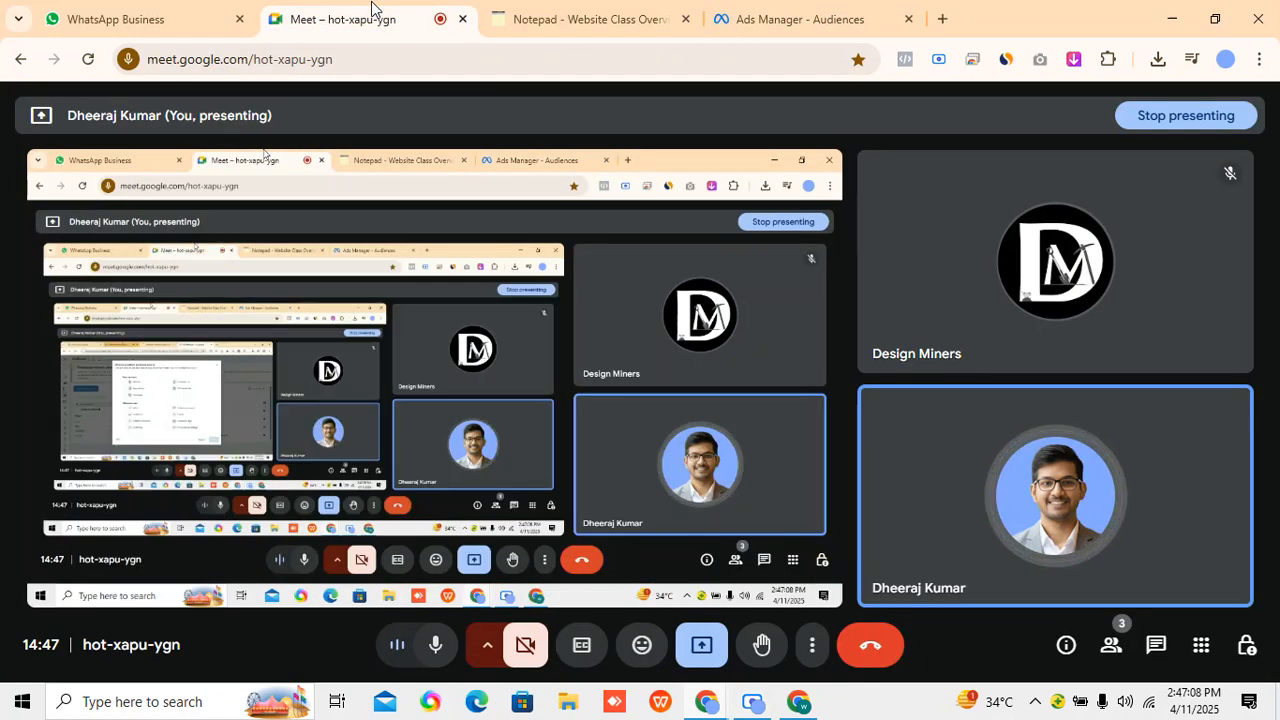
click(563, 14)
click(800, 19)
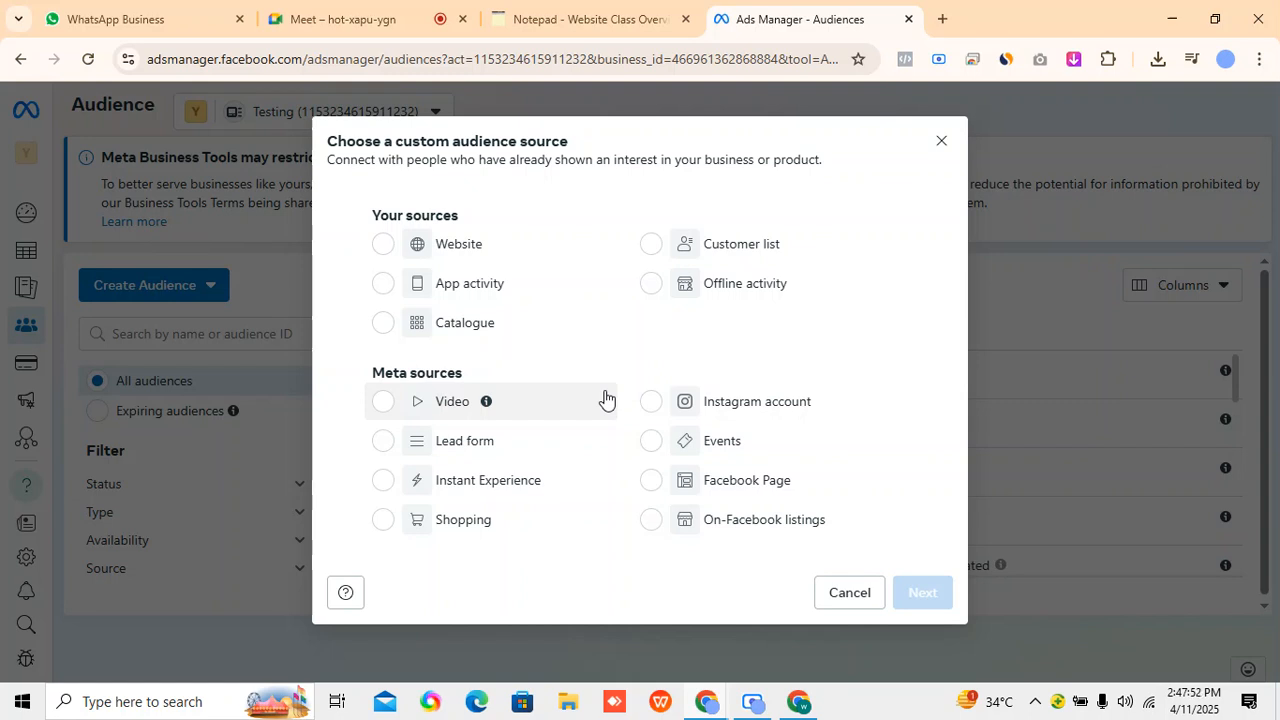
Select Lead form as the custom audience source and cancel the source selection without creating an audience.
click(383, 441)
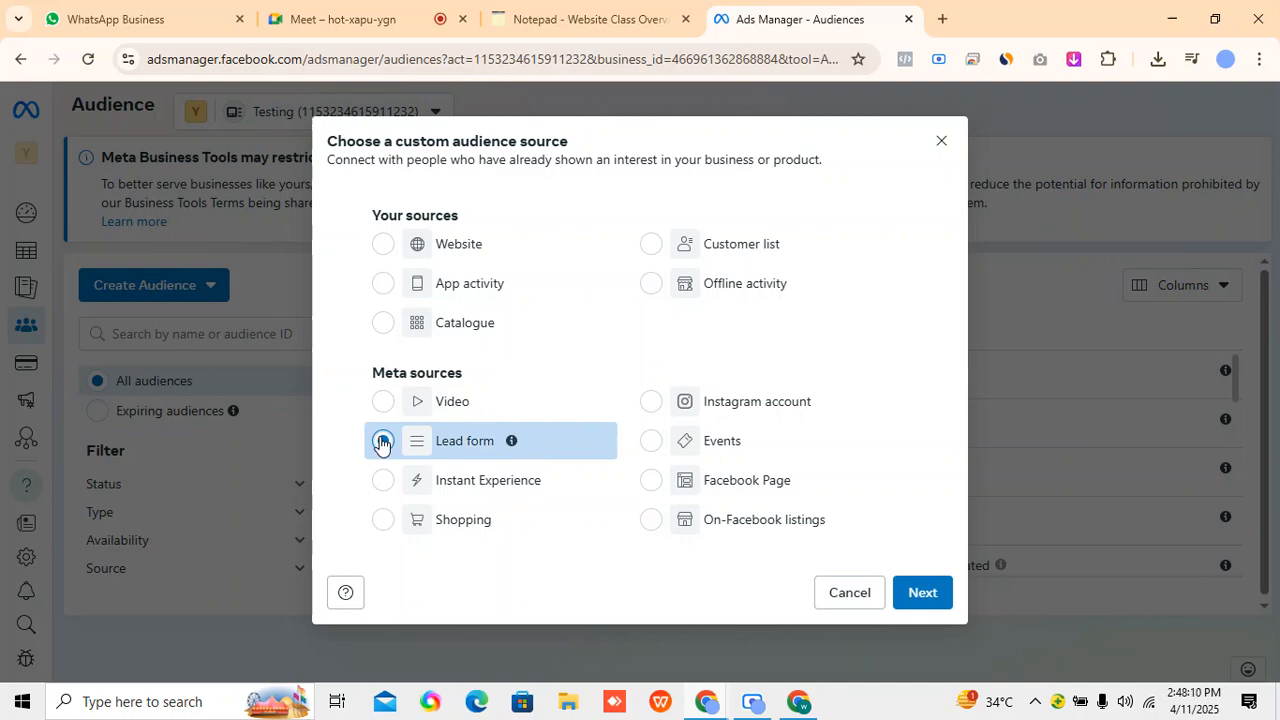
click(382, 441)
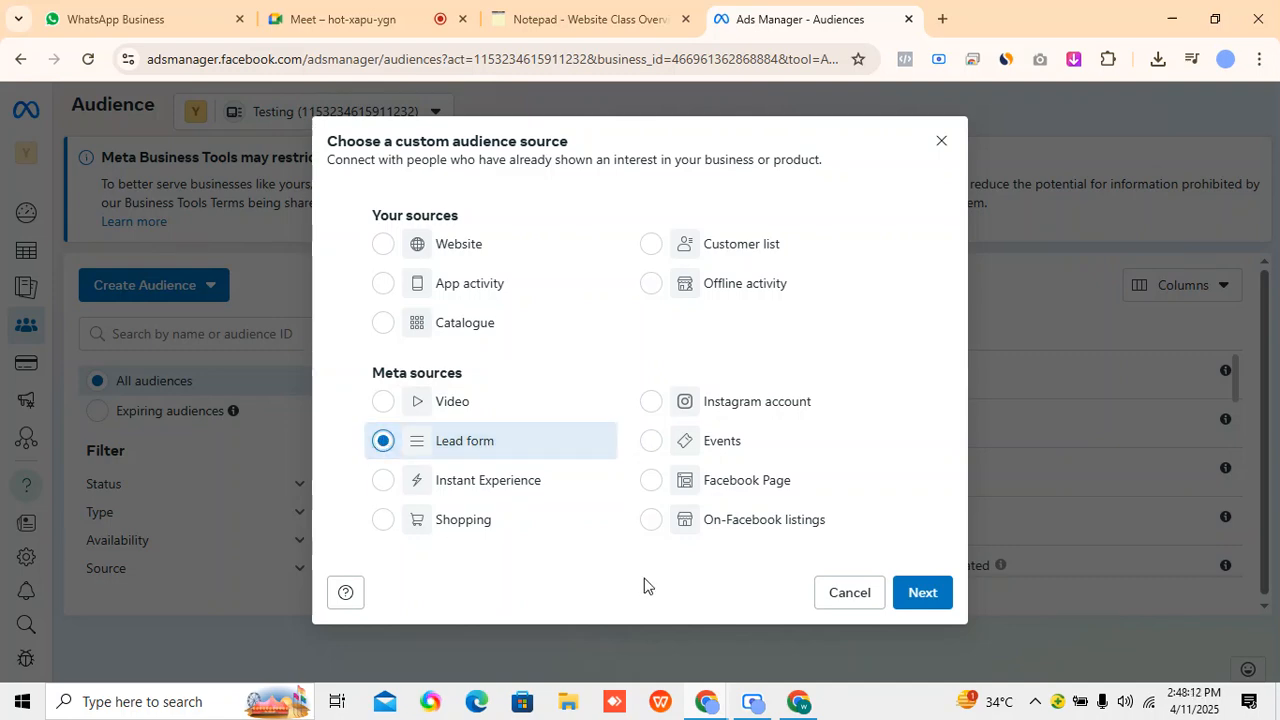
click(828, 597)
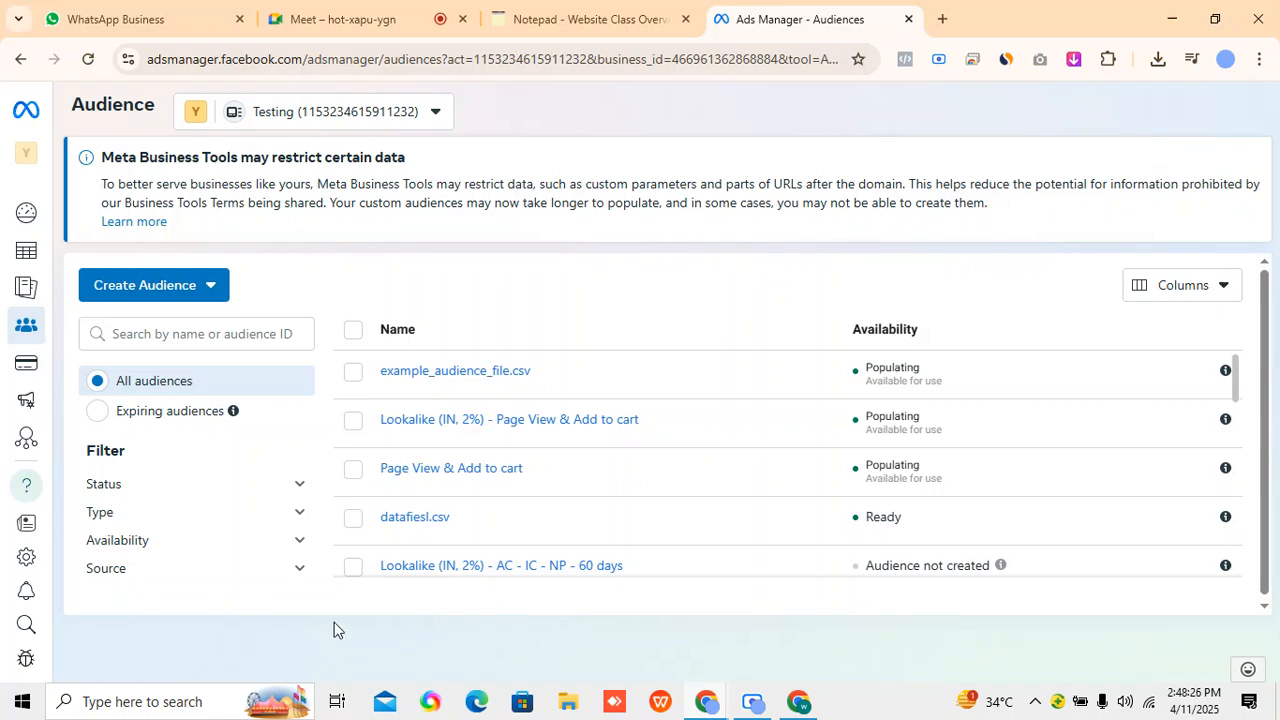
Select example_audience_file.csv in the audience list and view its additional actions.
click(179, 299)
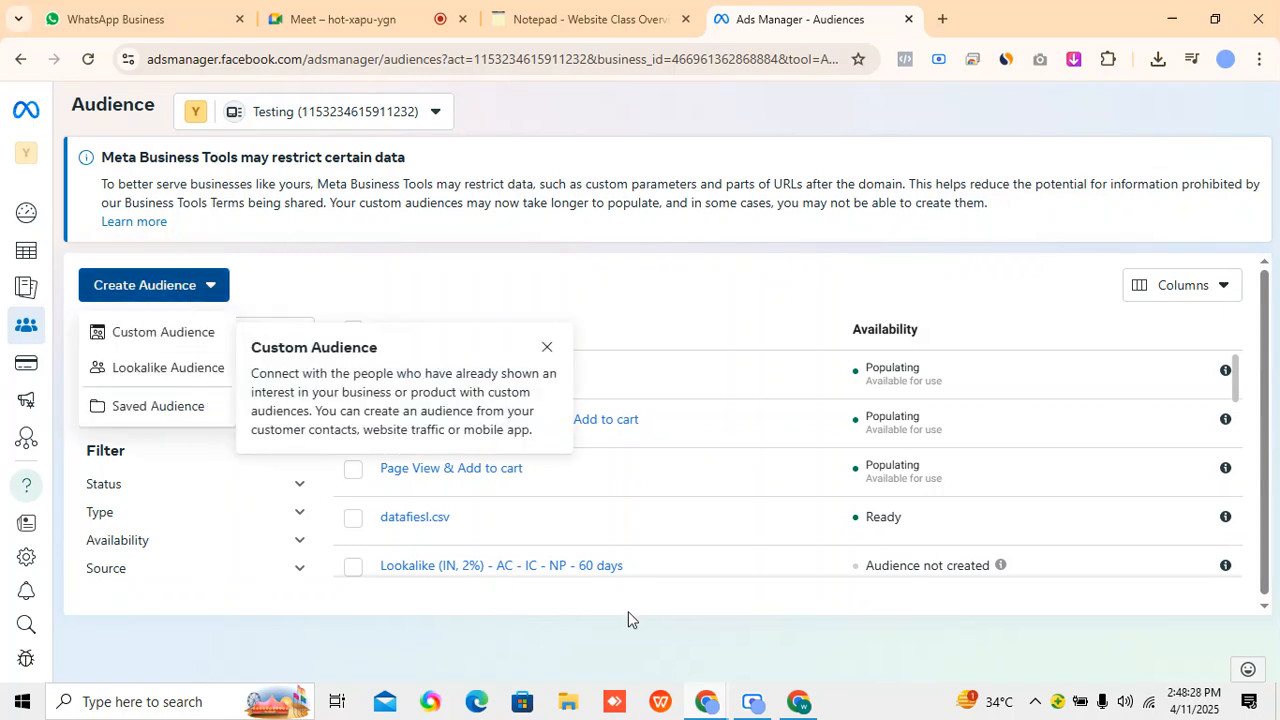
click(629, 612)
click(353, 372)
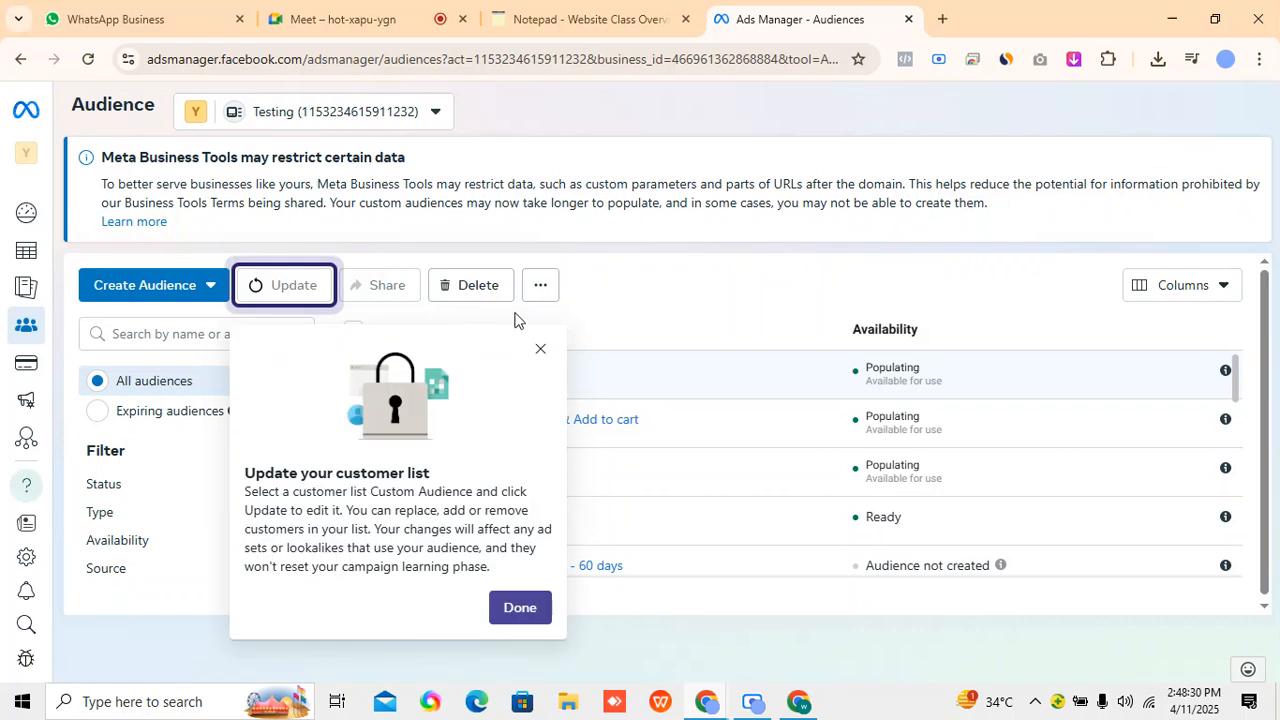
click(540, 346)
click(543, 287)
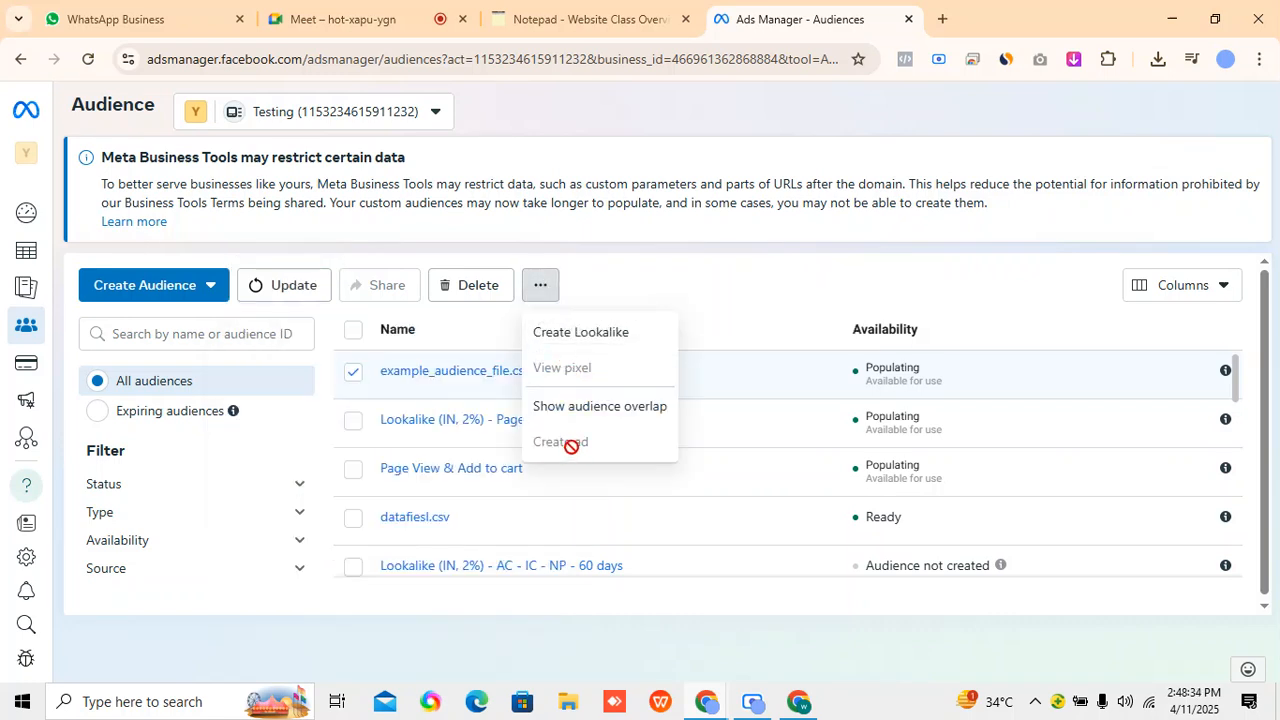
Switch to the other browser window's Ads Manager account and look through its saved audiences.
click(756, 702)
click(850, 595)
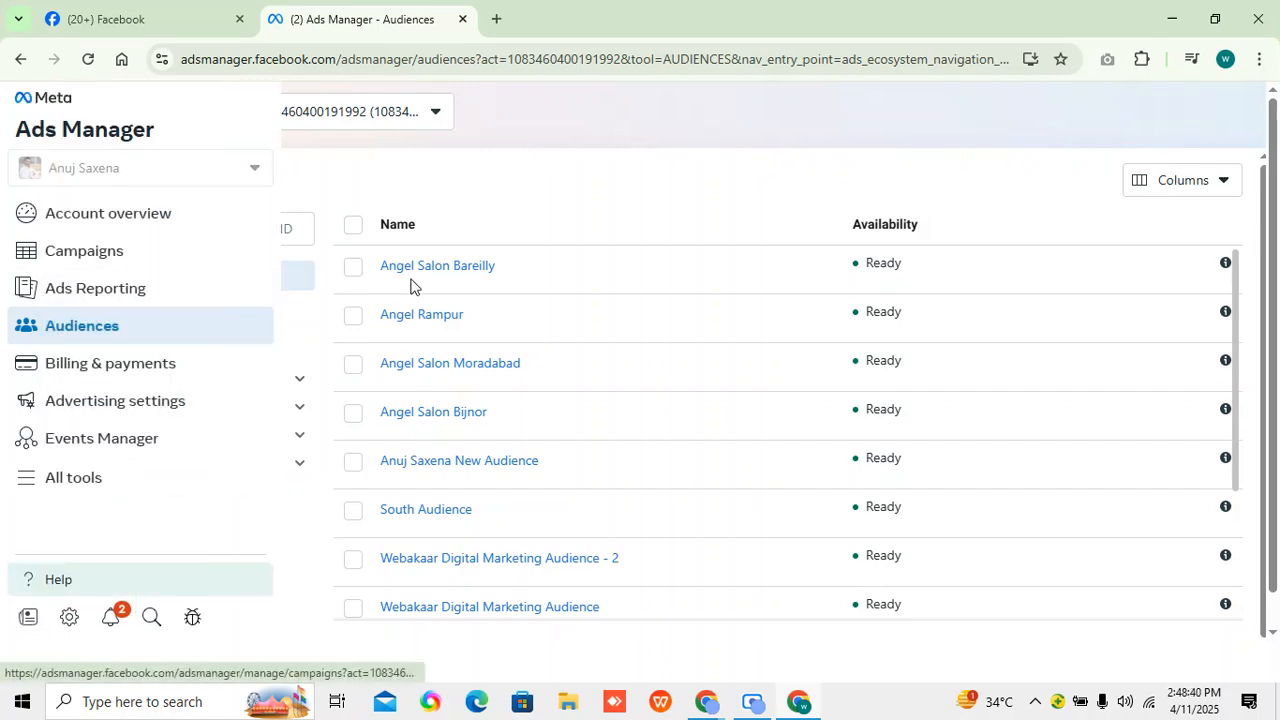
scroll(480, 480, down, 5)
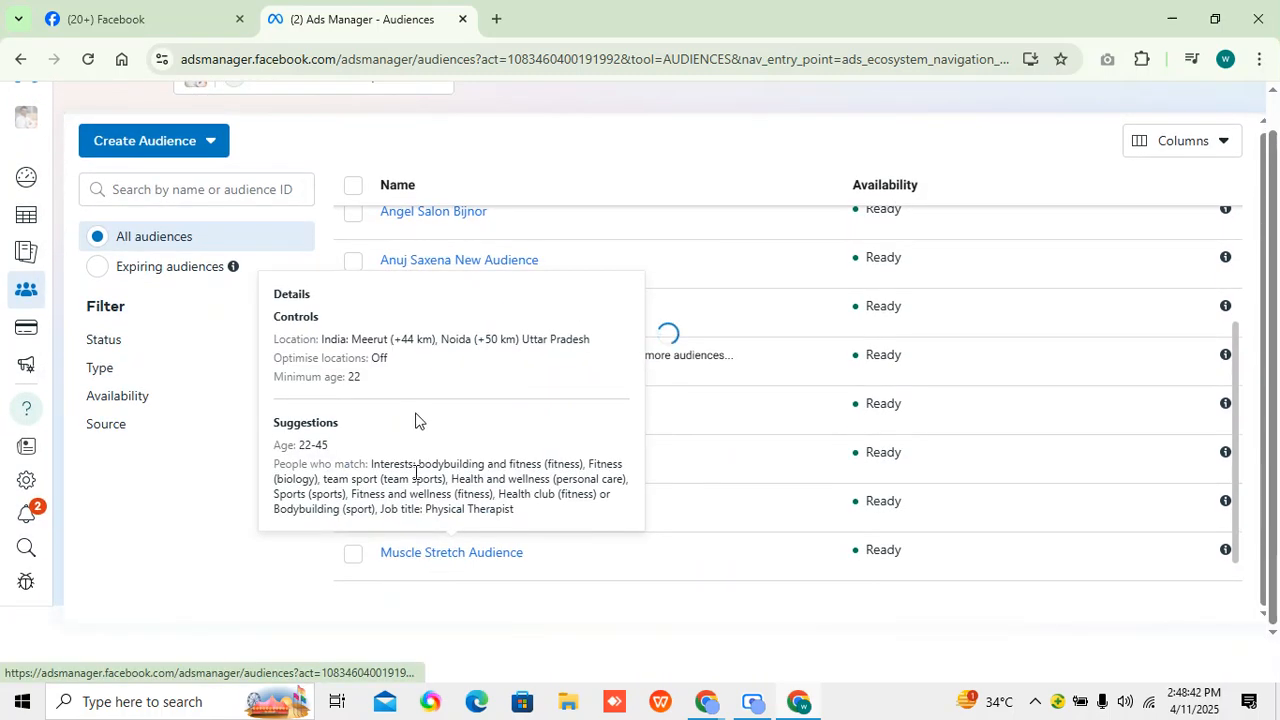
scroll(517, 565, up, 4)
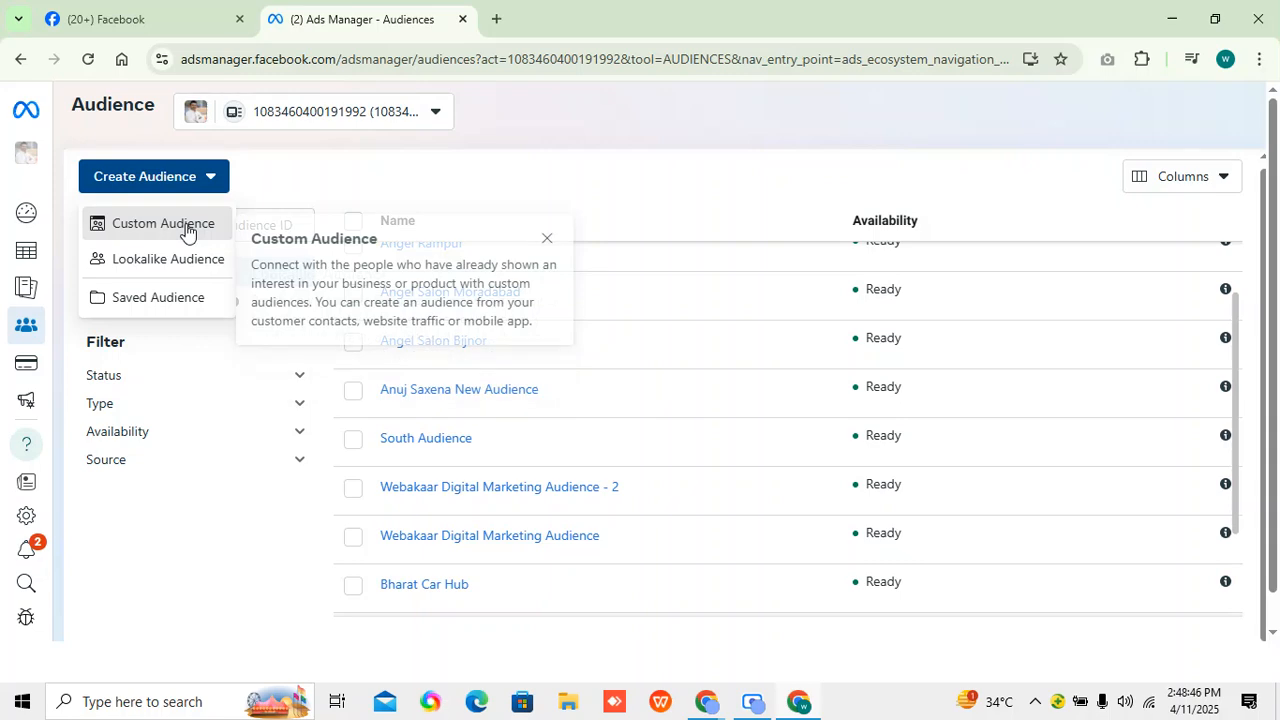
Start a video custom audience and set its engagement to people who have viewed at least 50% of your video.
click(180, 226)
click(381, 405)
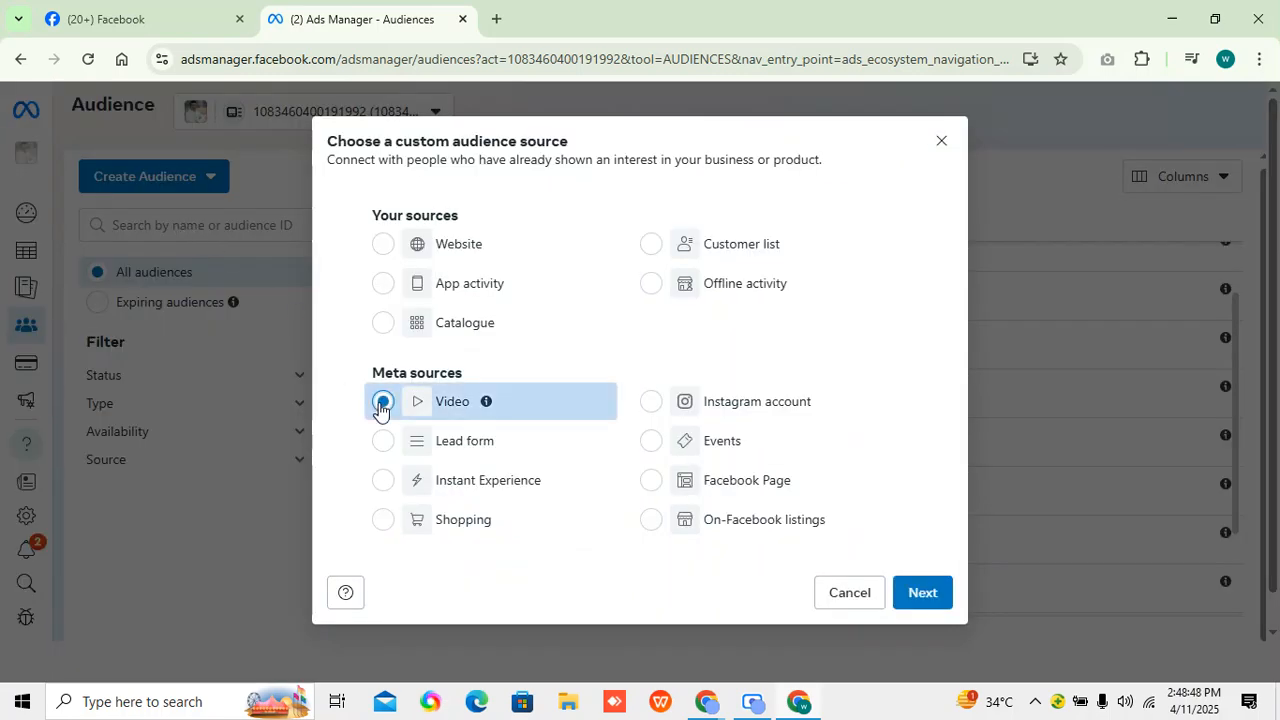
click(921, 594)
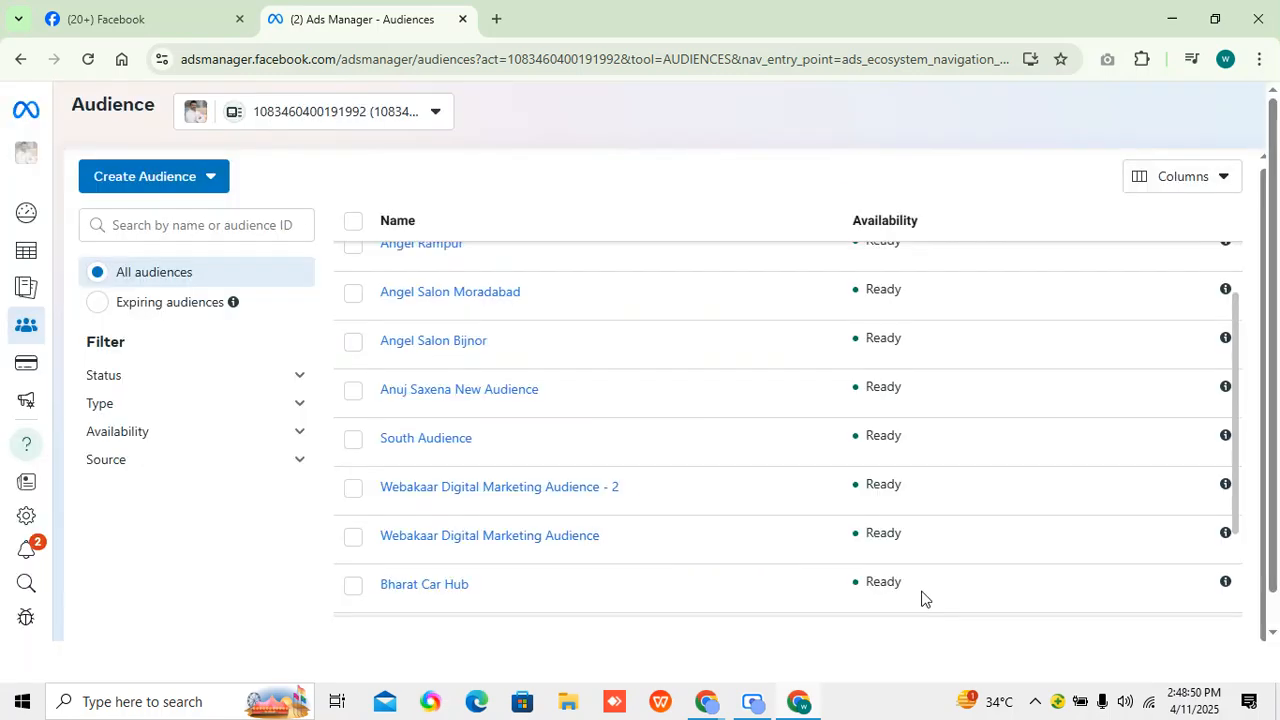
click(460, 224)
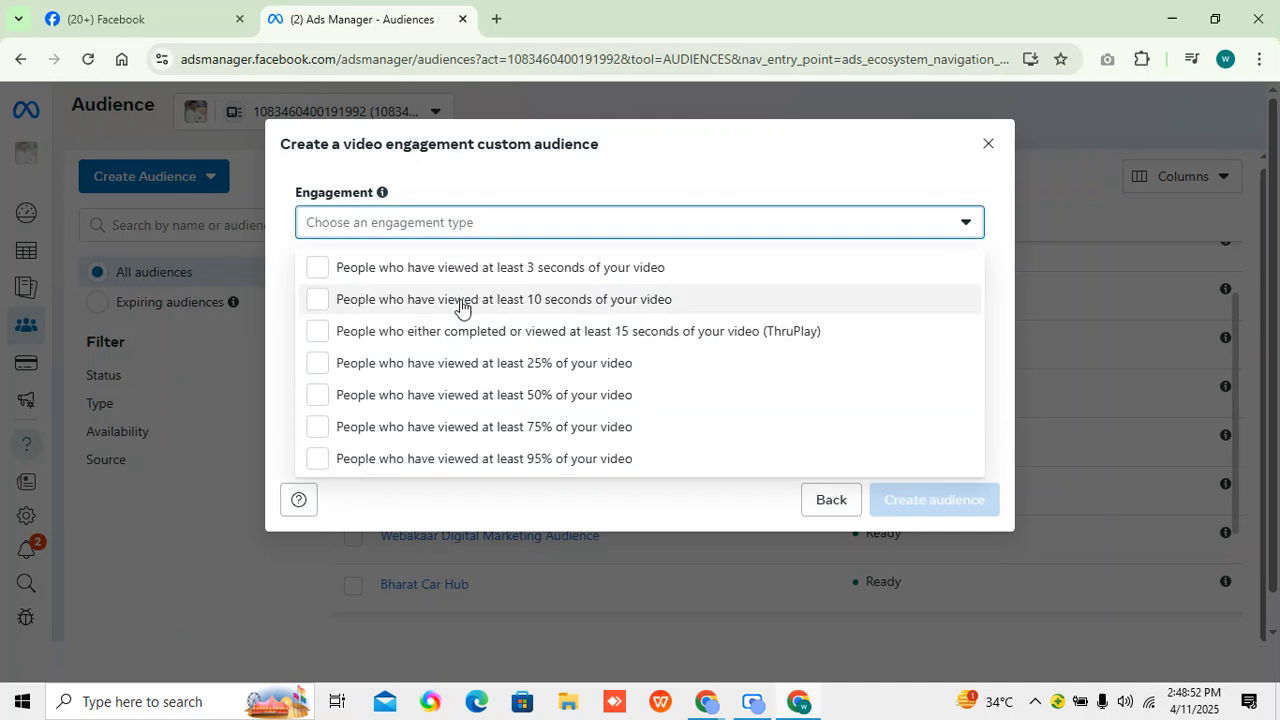
click(474, 396)
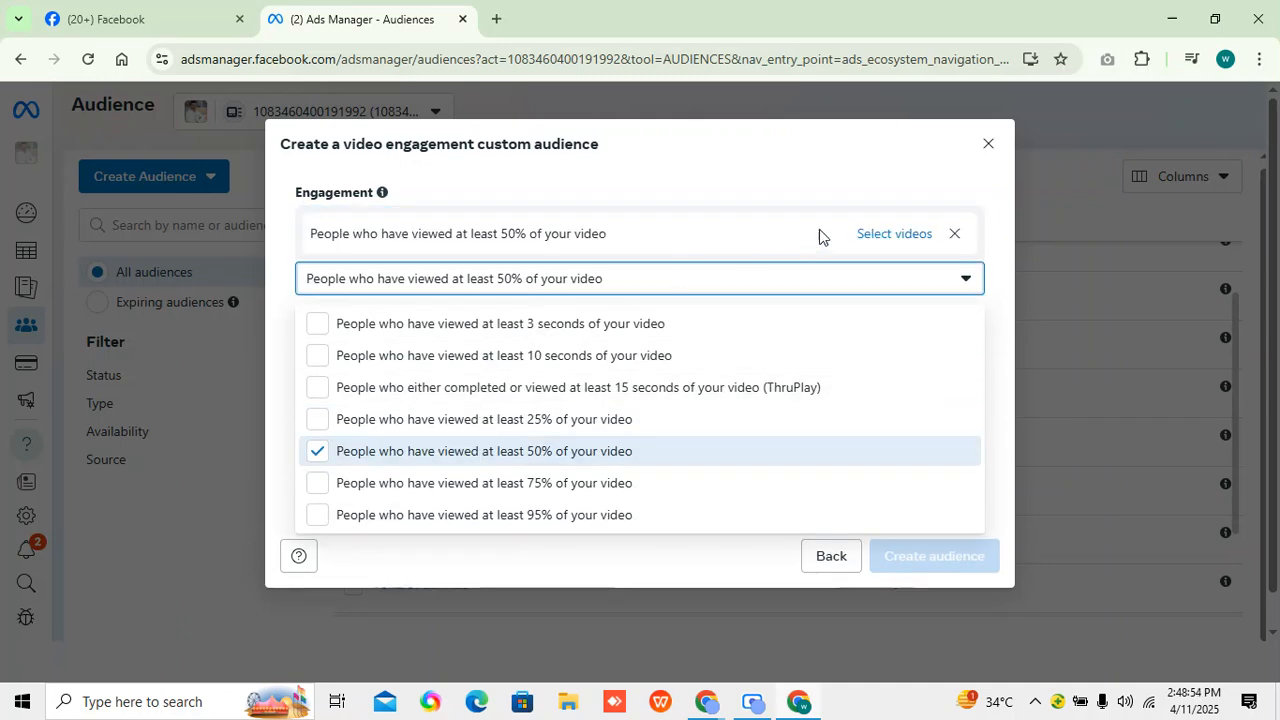
Open the video selection and choose the Facebook Page Muscle Stretch- Sports Injuries And Pain Clinic as the source of videos.
click(890, 236)
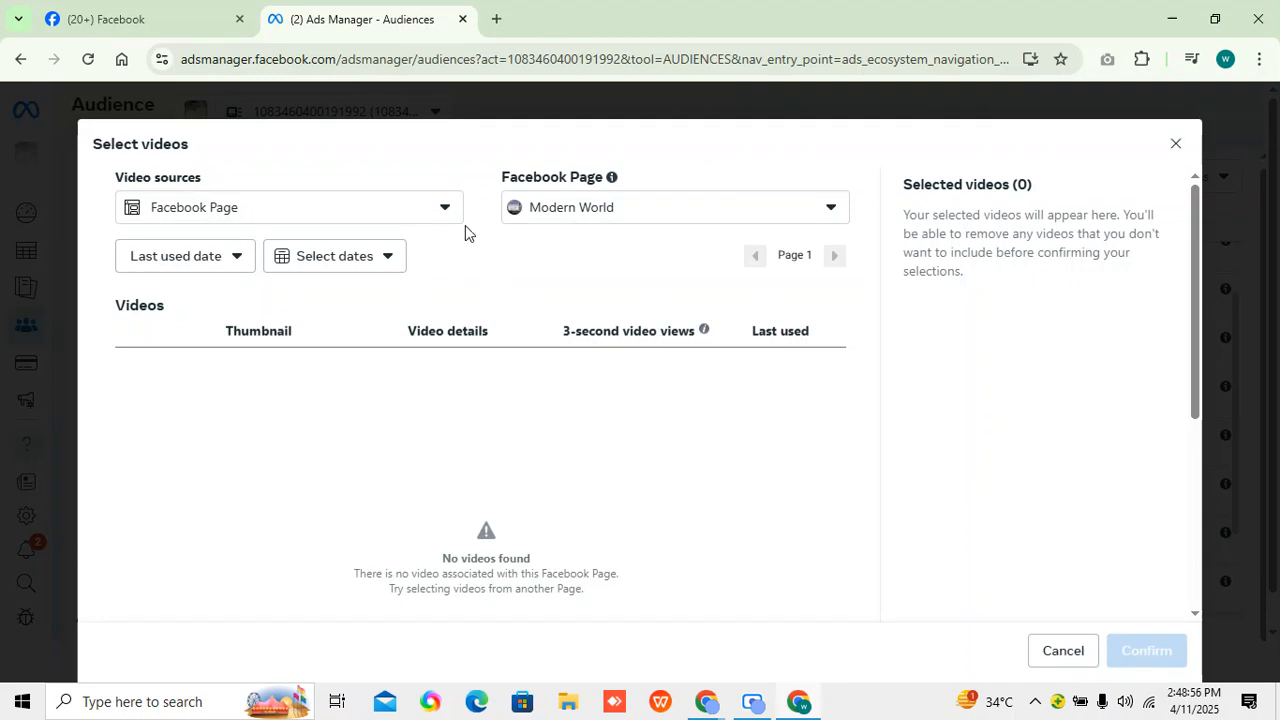
click(550, 204)
scroll(596, 410, down, 2)
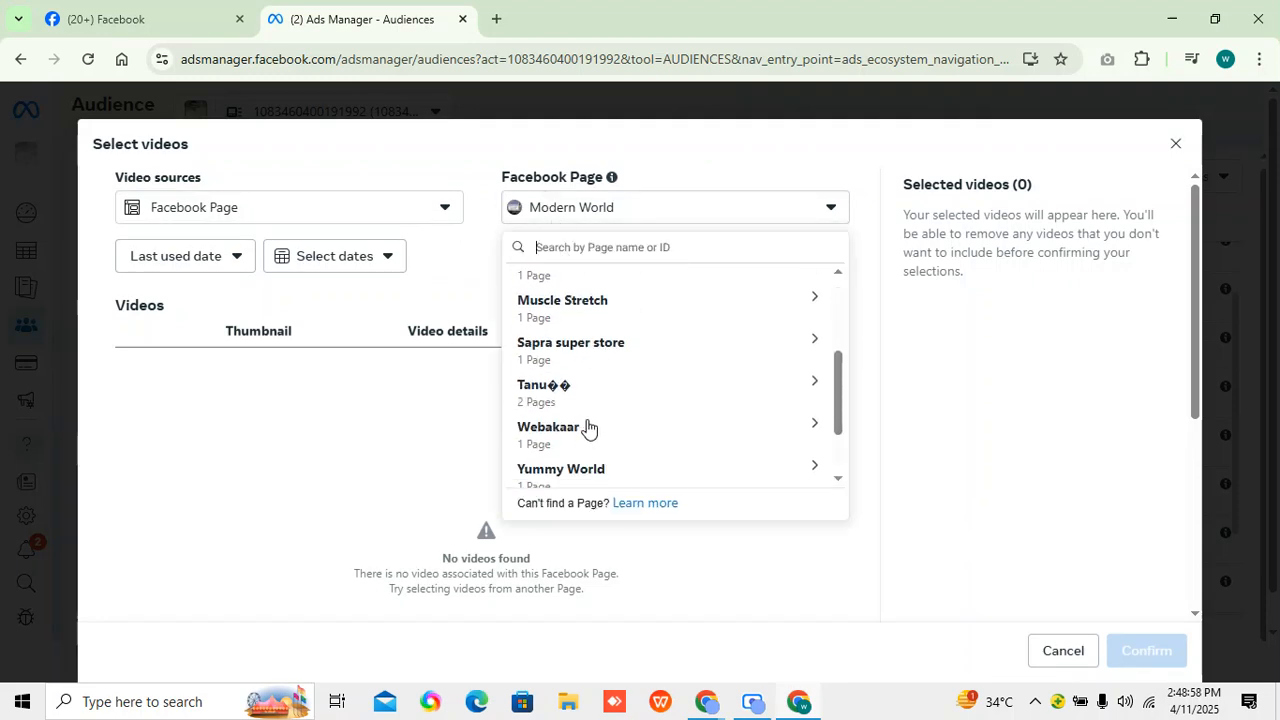
scroll(586, 400, down, 1)
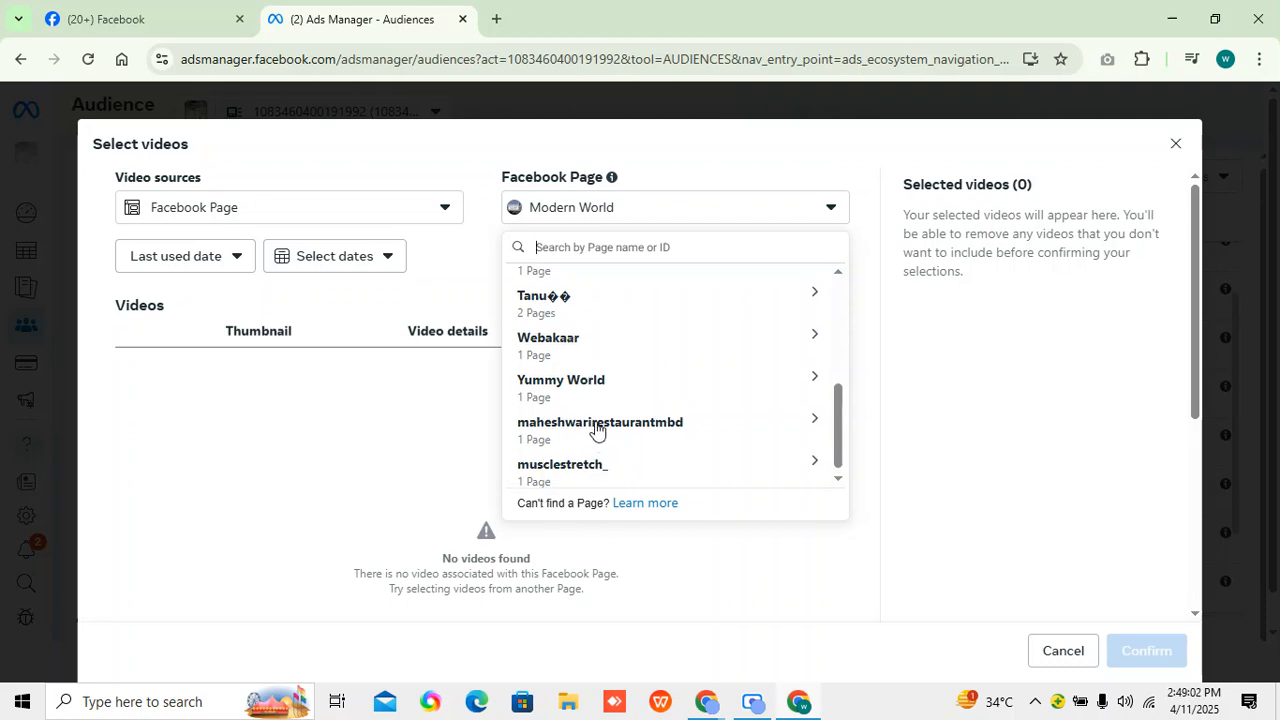
scroll(594, 425, up, 1)
click(613, 322)
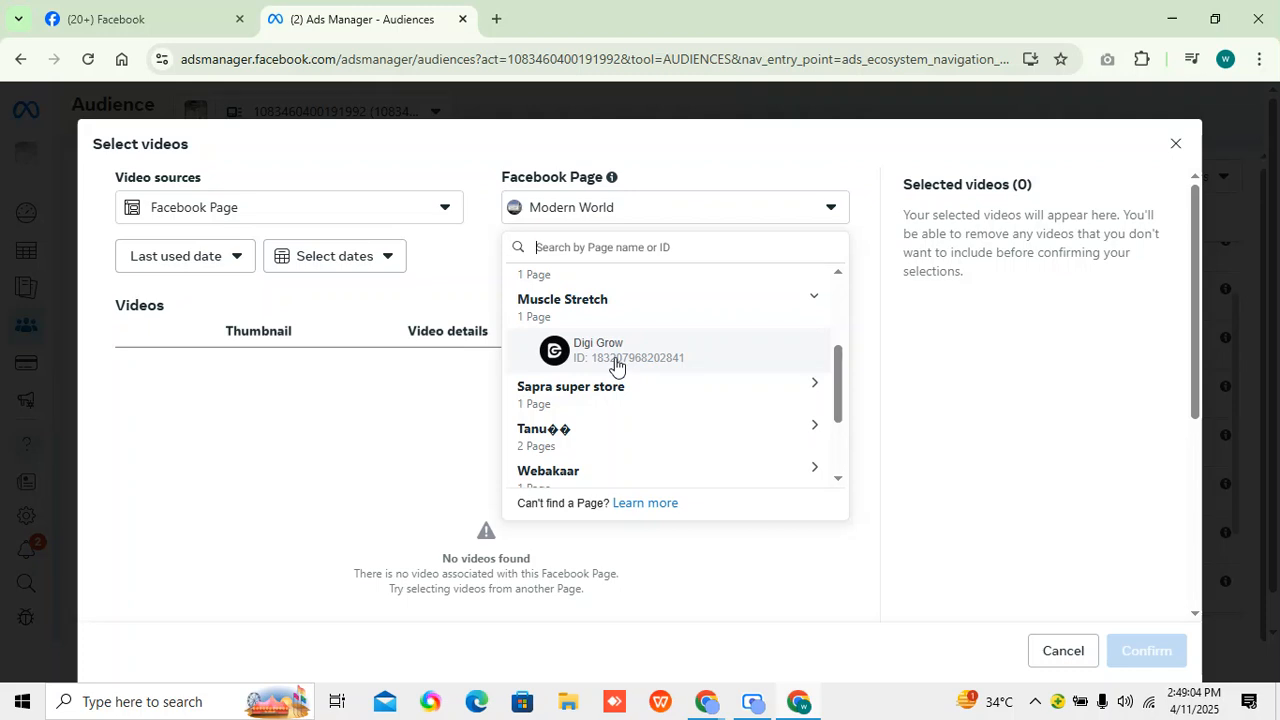
click(616, 306)
scroll(590, 410, up, 3)
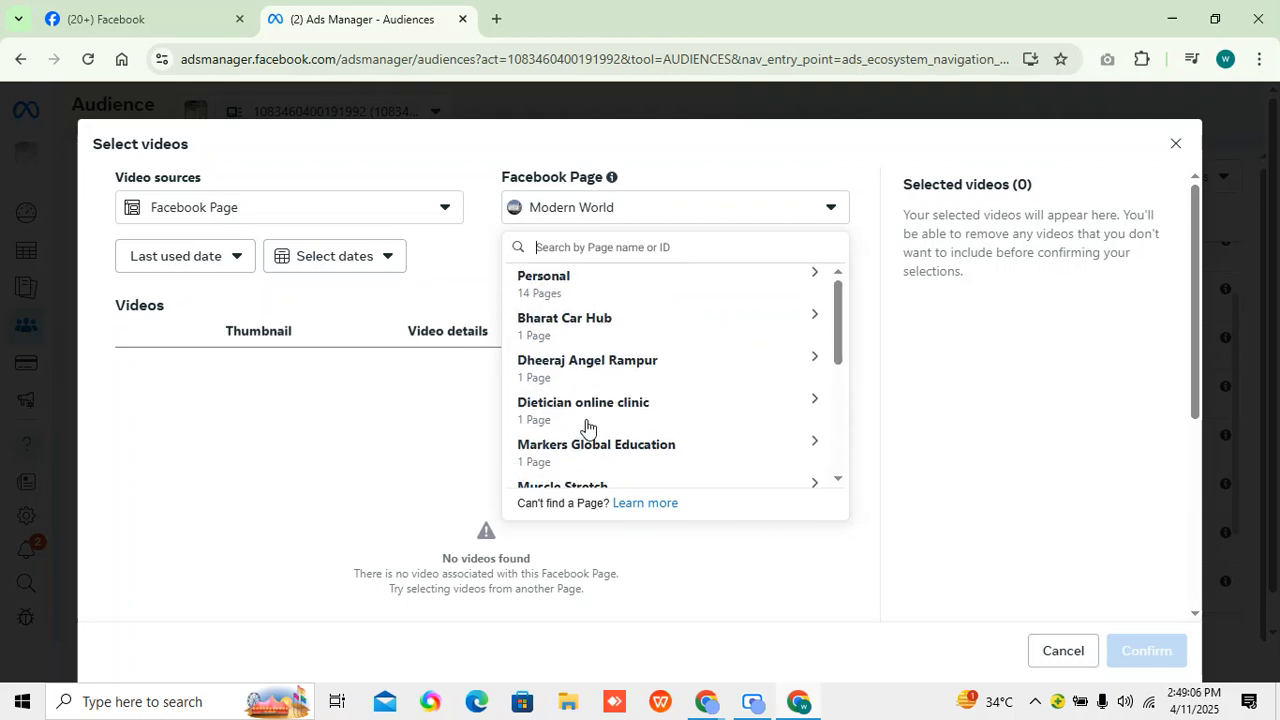
scroll(587, 428, down, 3)
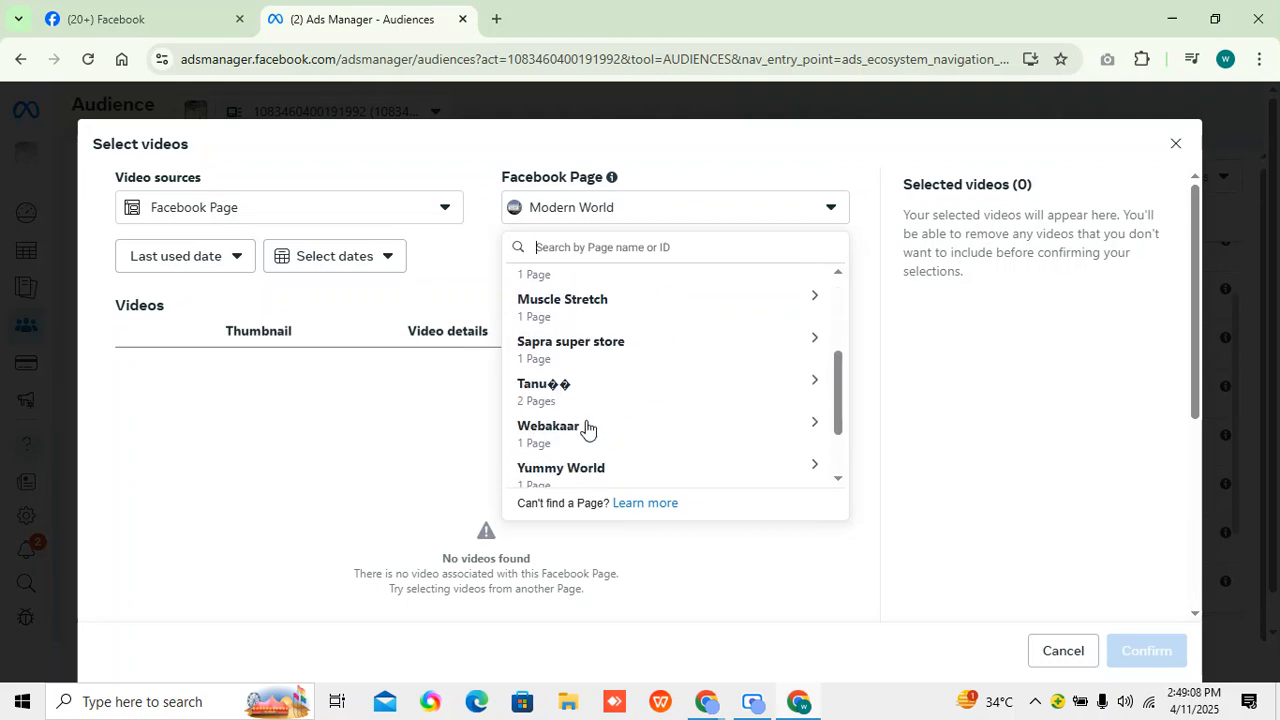
click(586, 458)
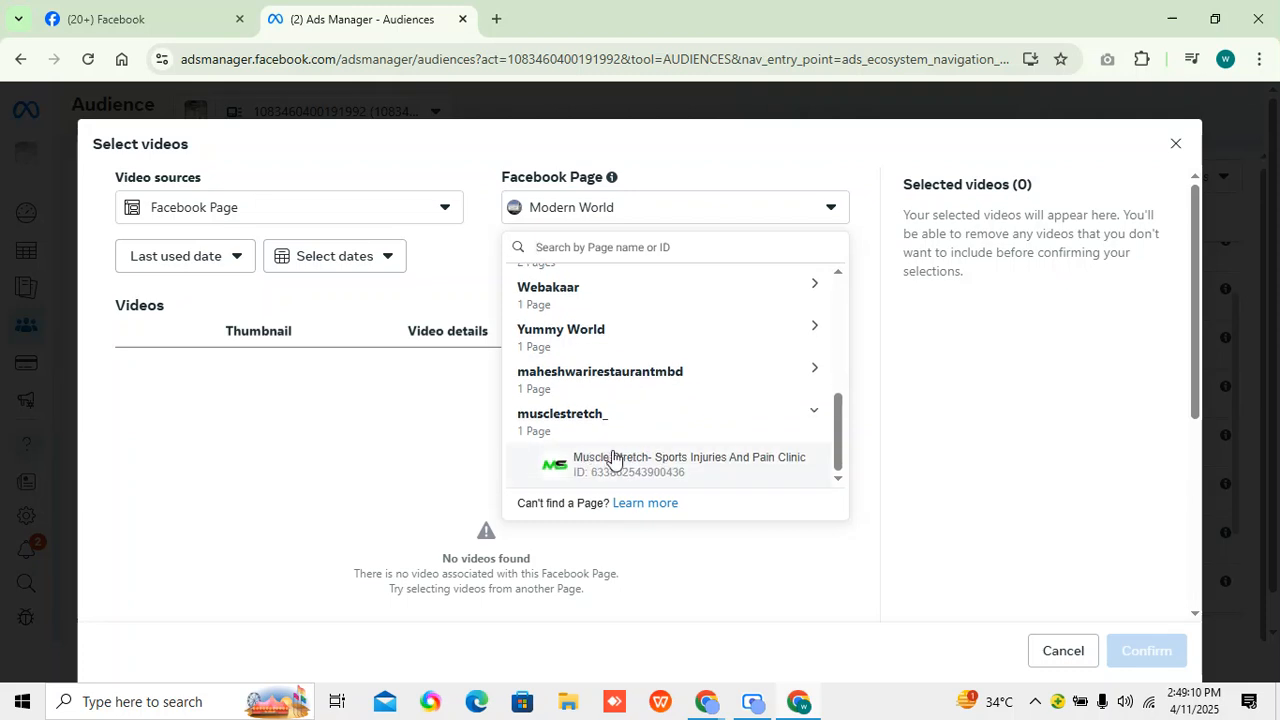
click(622, 466)
Set the video source to the musclestretch_ Instagram professional account and confirm its video "Stretching isn't just for athletes" for the audience.
click(298, 214)
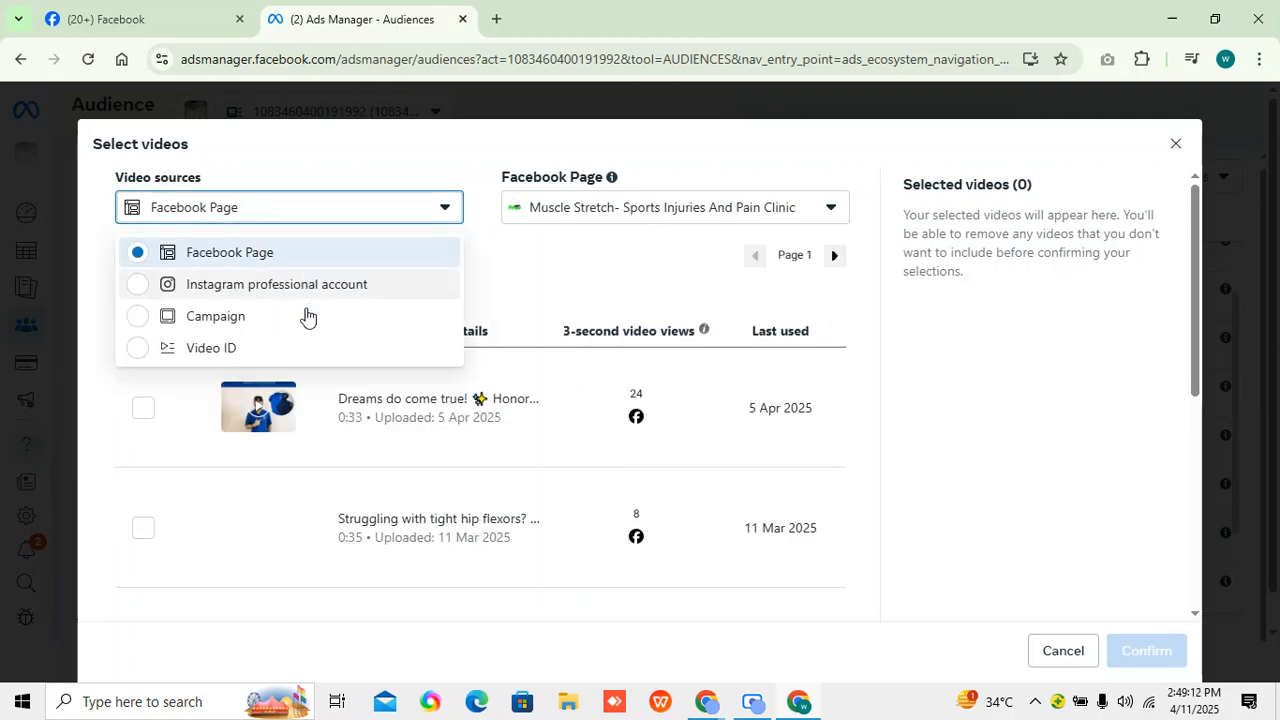
click(290, 288)
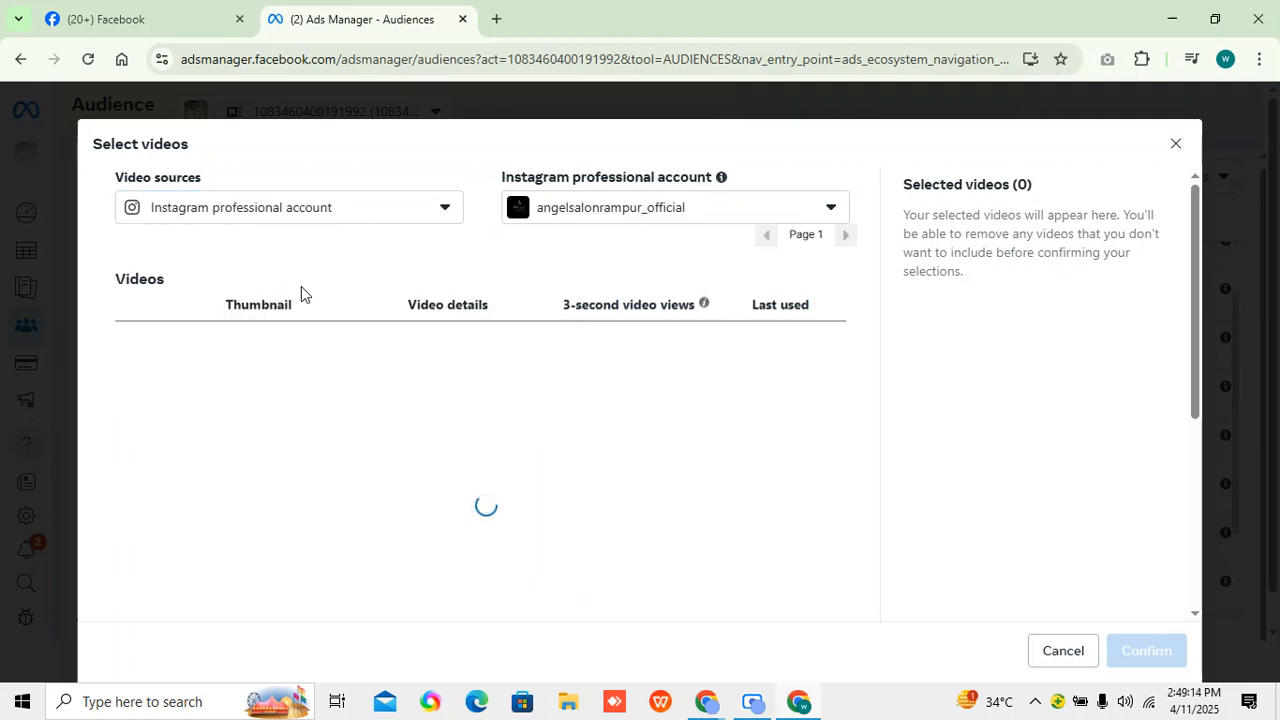
click(677, 209)
click(590, 412)
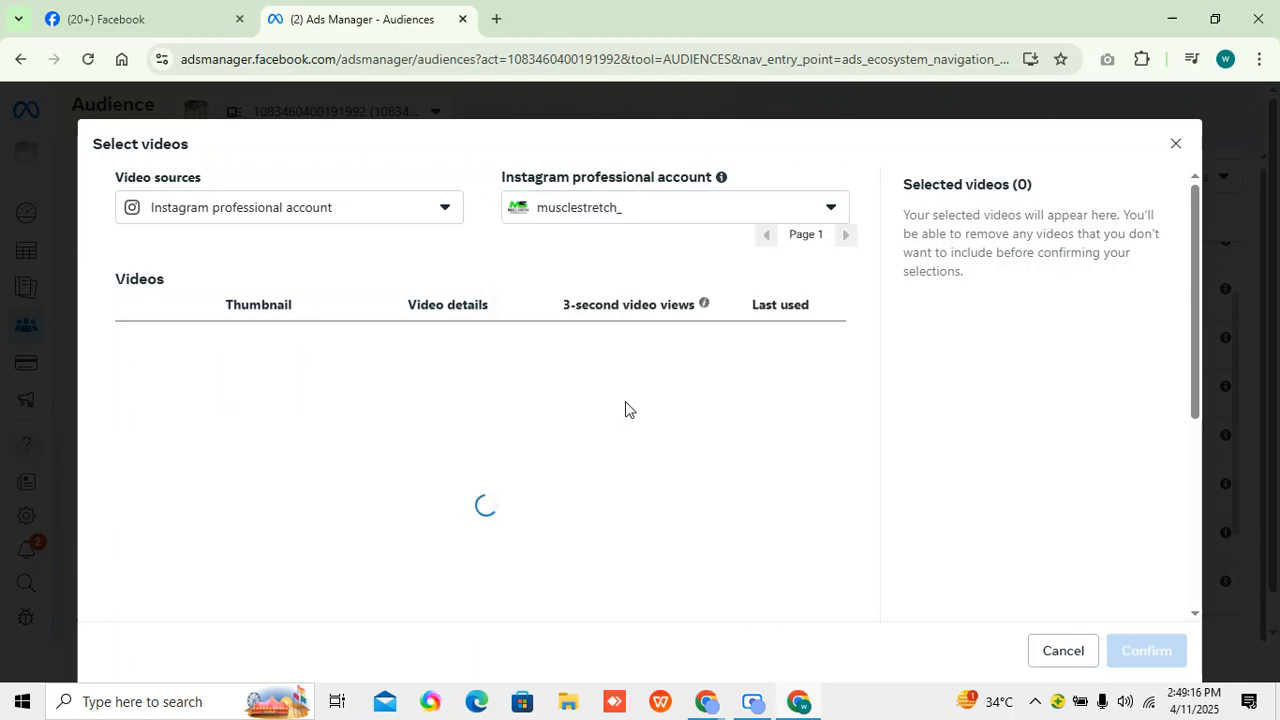
scroll(586, 420, down, 4)
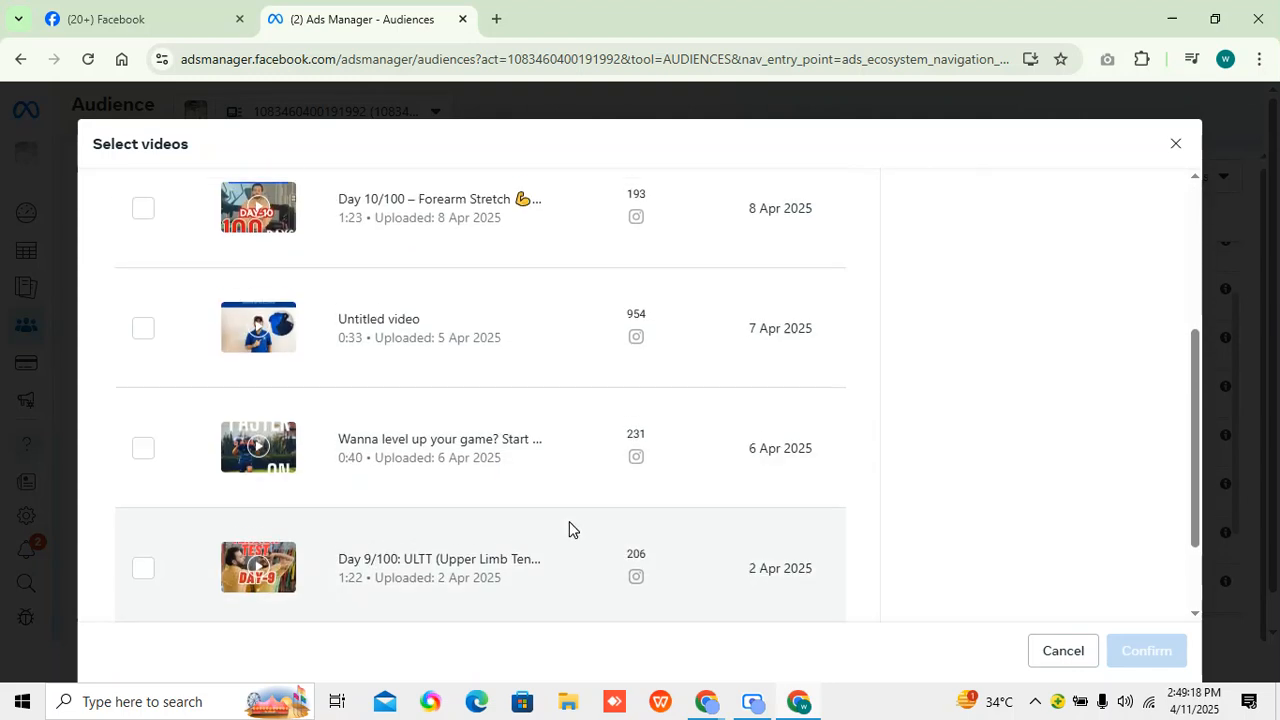
click(143, 560)
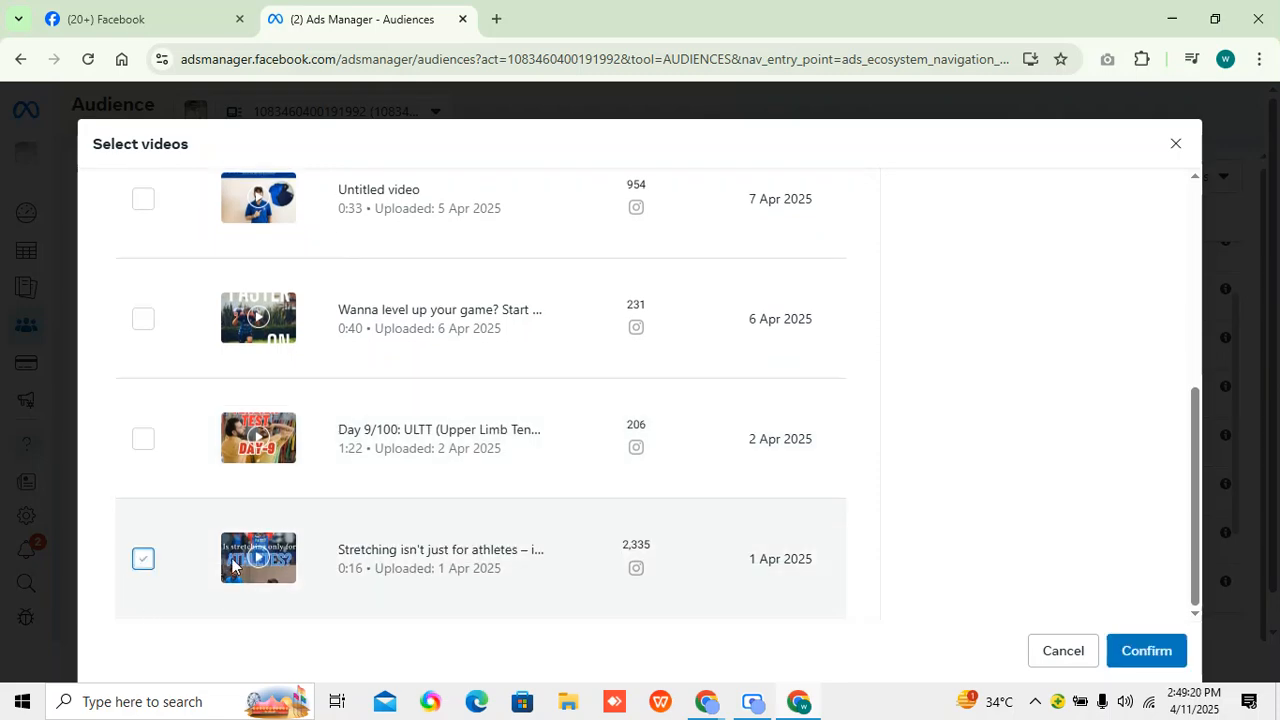
click(1146, 651)
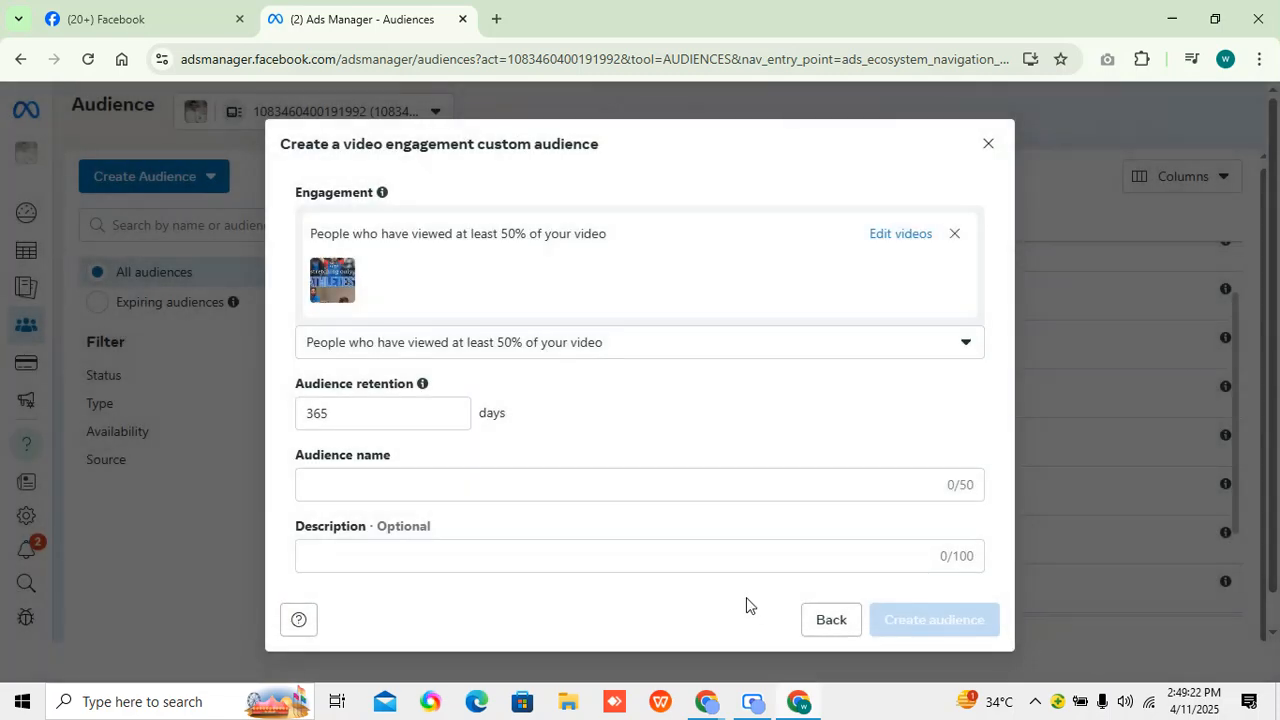
Name the video engagement audience "50% Video Audience", create it and return to the audience list.
click(388, 488)
text(50% )
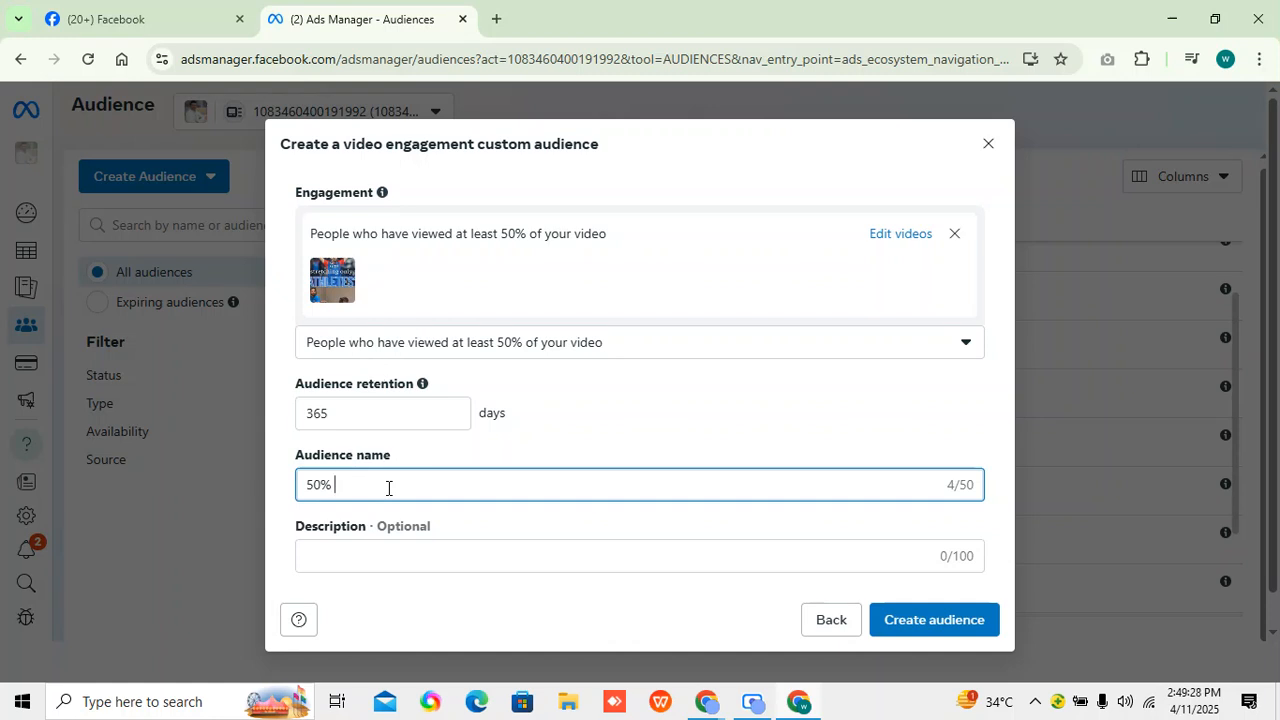
text(Video Audience)
click(912, 626)
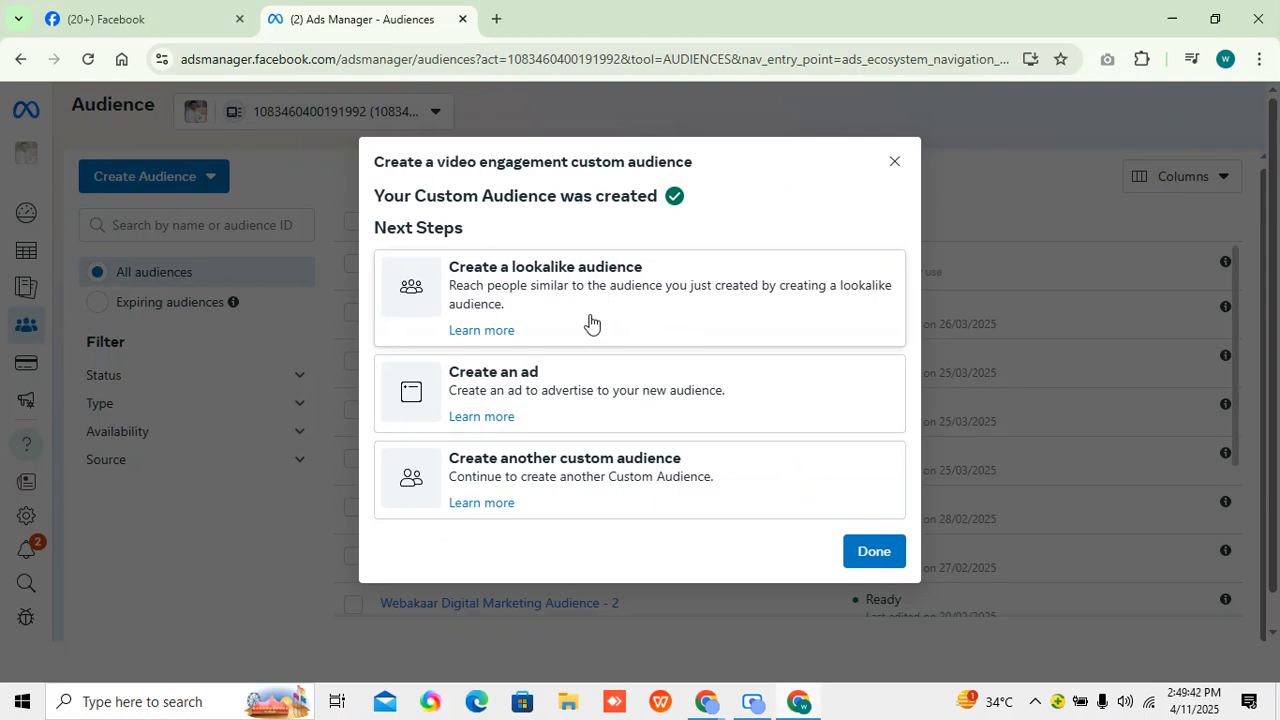
click(882, 556)
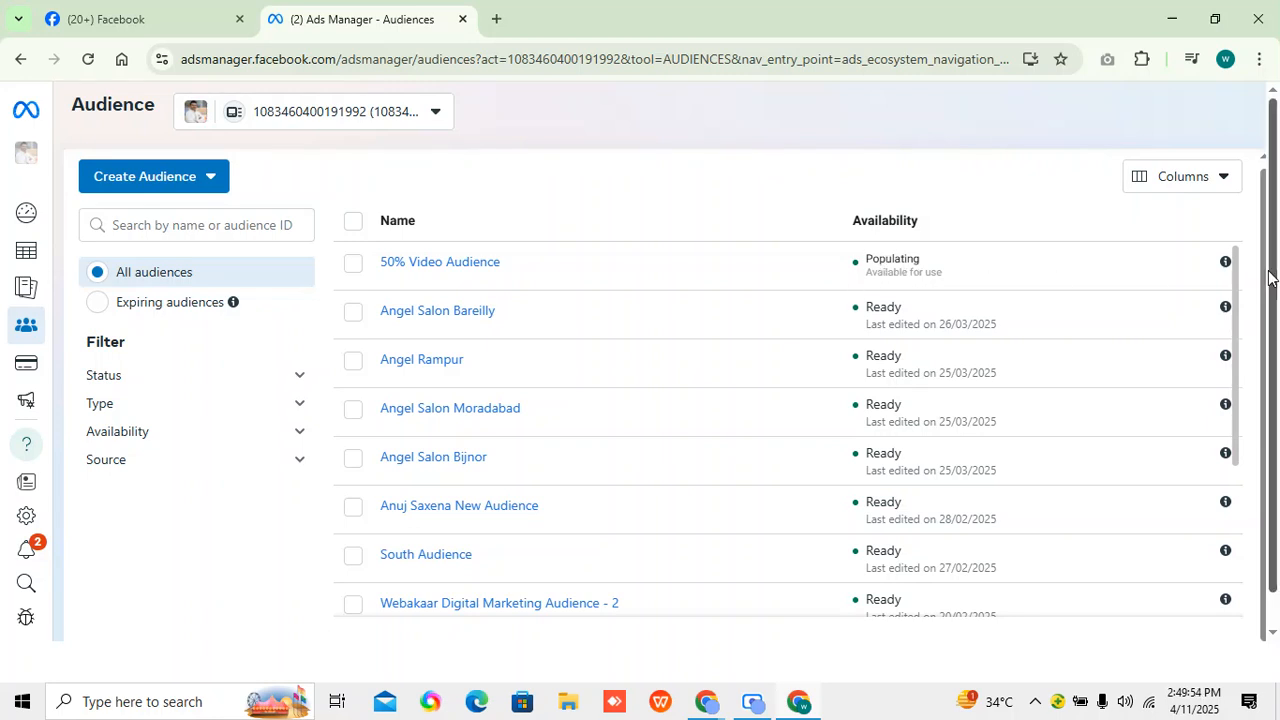
Go to the campaign list and open the Goodbug Campaign draft's GB AD 1 ad set for editing.
mouse_move(1226, 263)
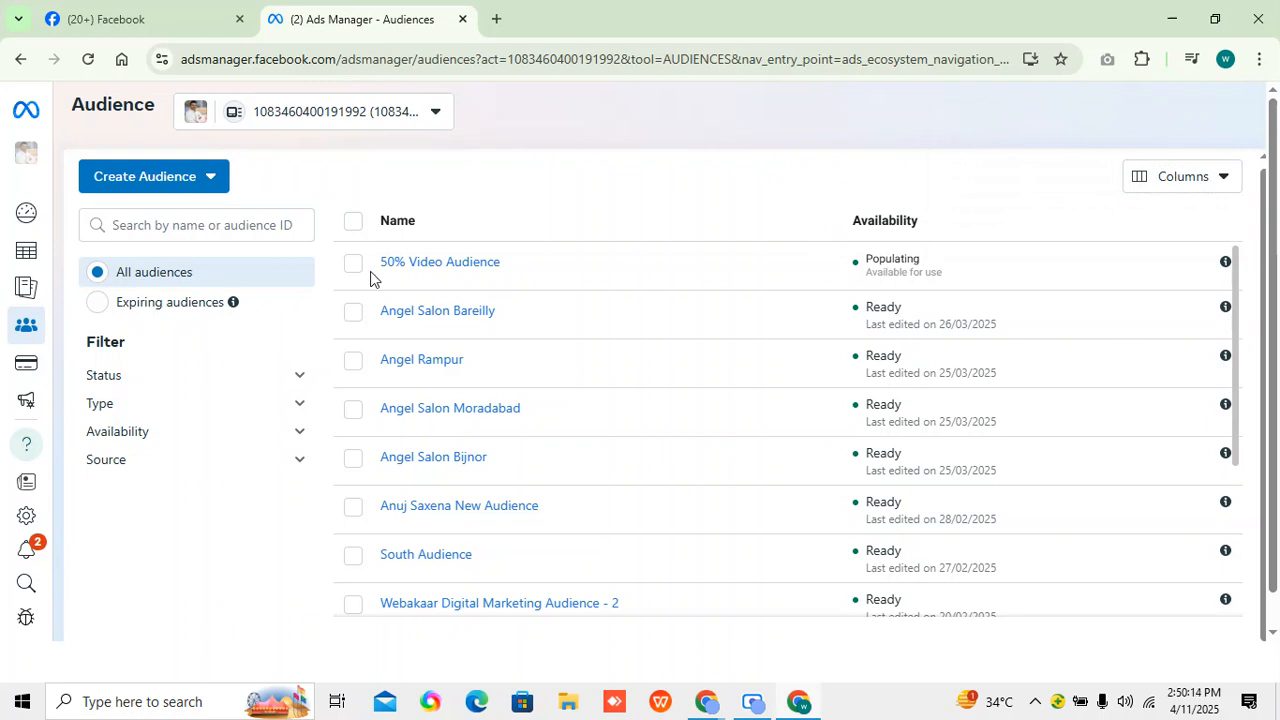
click(95, 248)
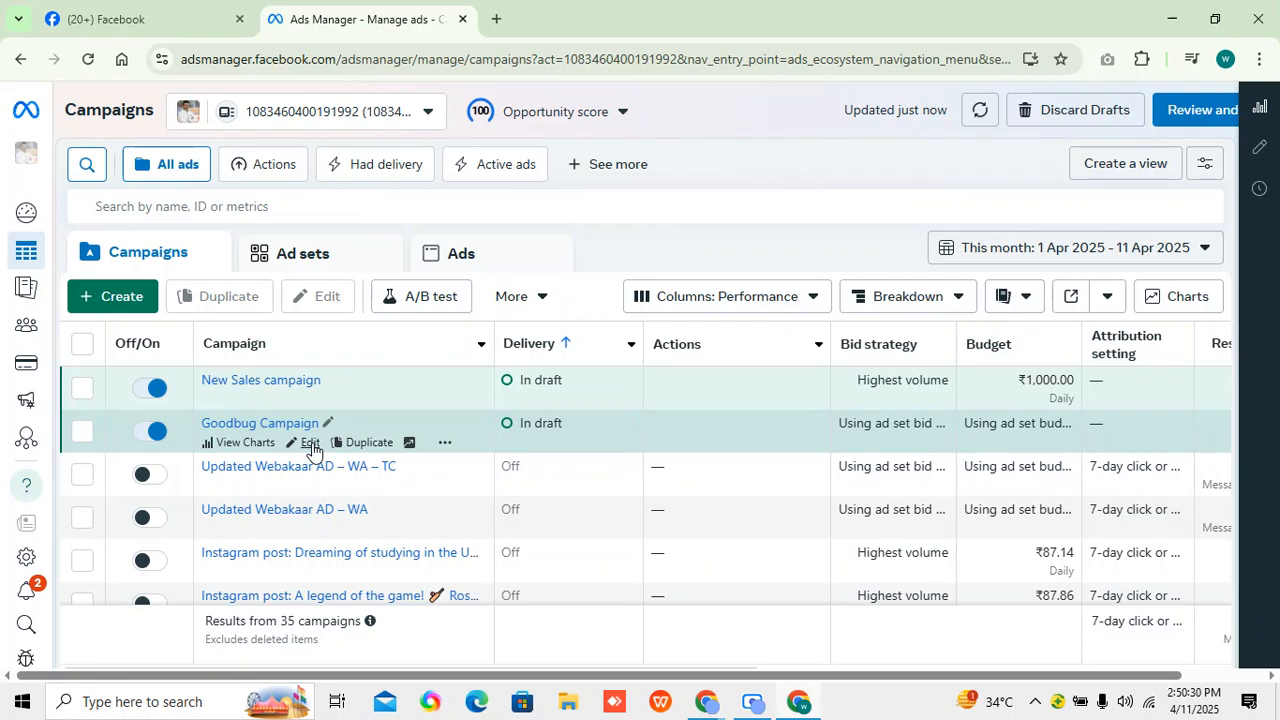
click(310, 443)
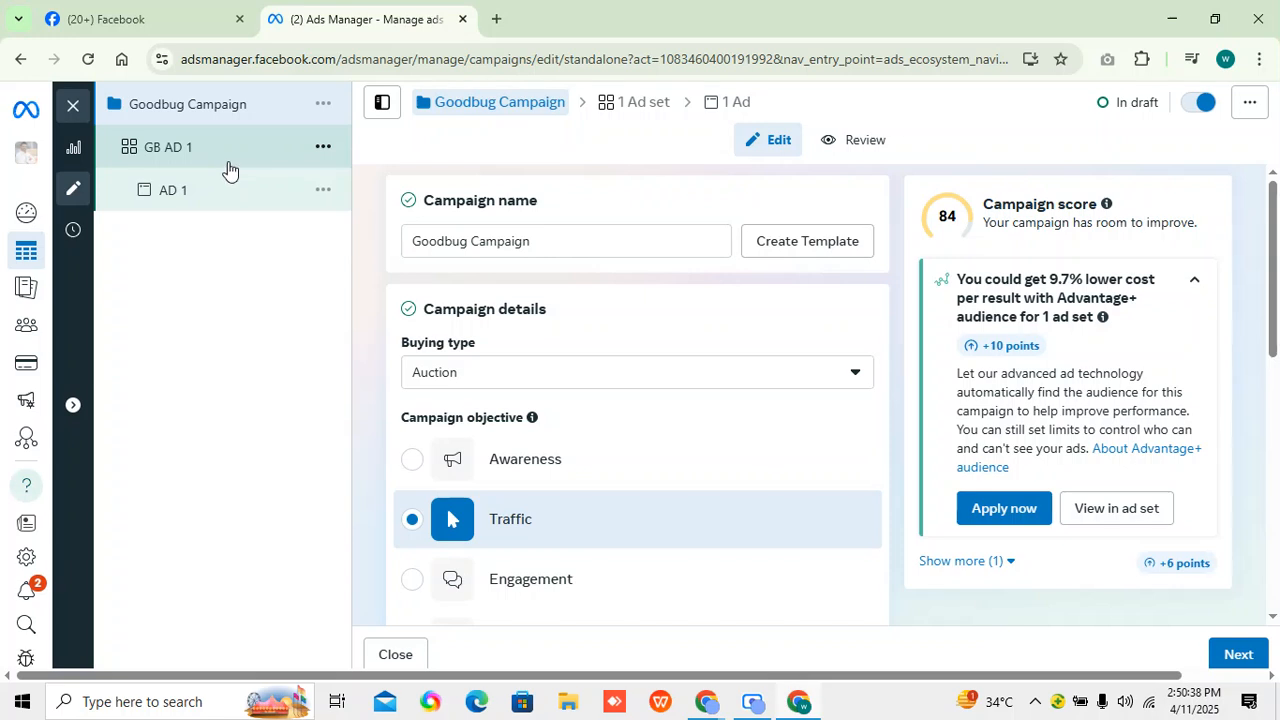
click(229, 170)
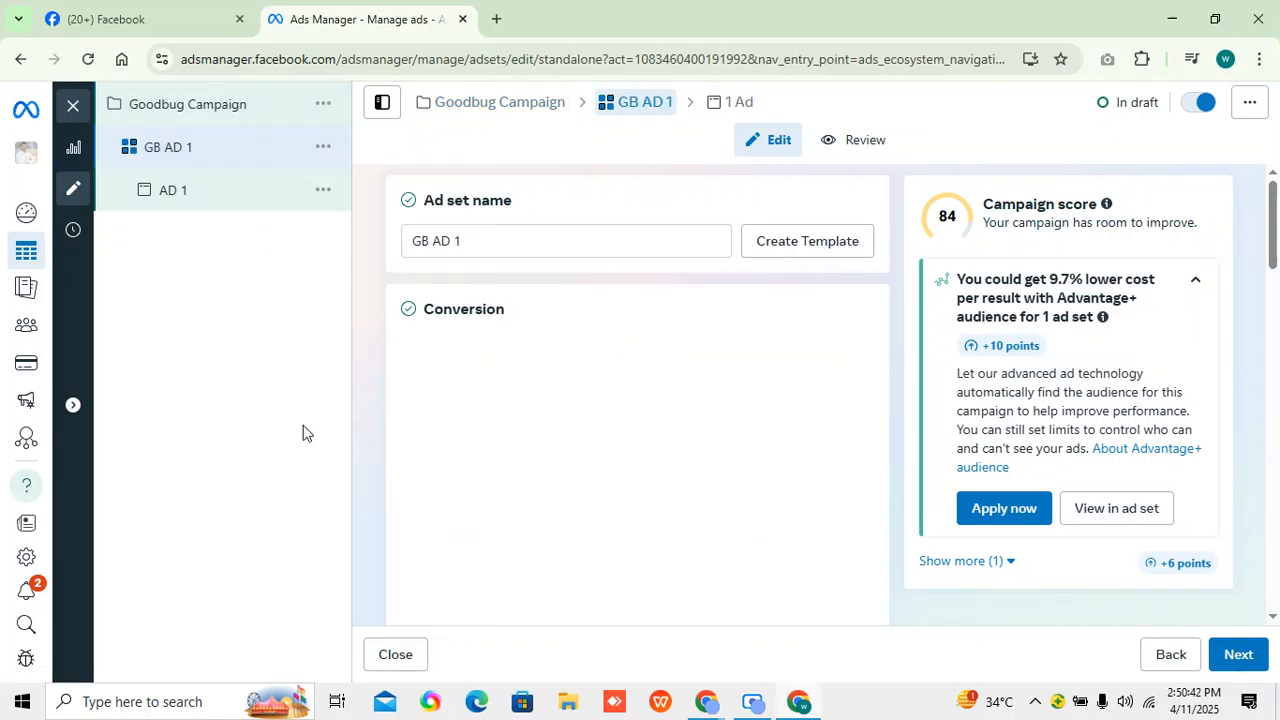
Review the GB AD 1 ad set's conversion, budget and schedule, and audience targeting settings.
scroll(374, 486, down, 5)
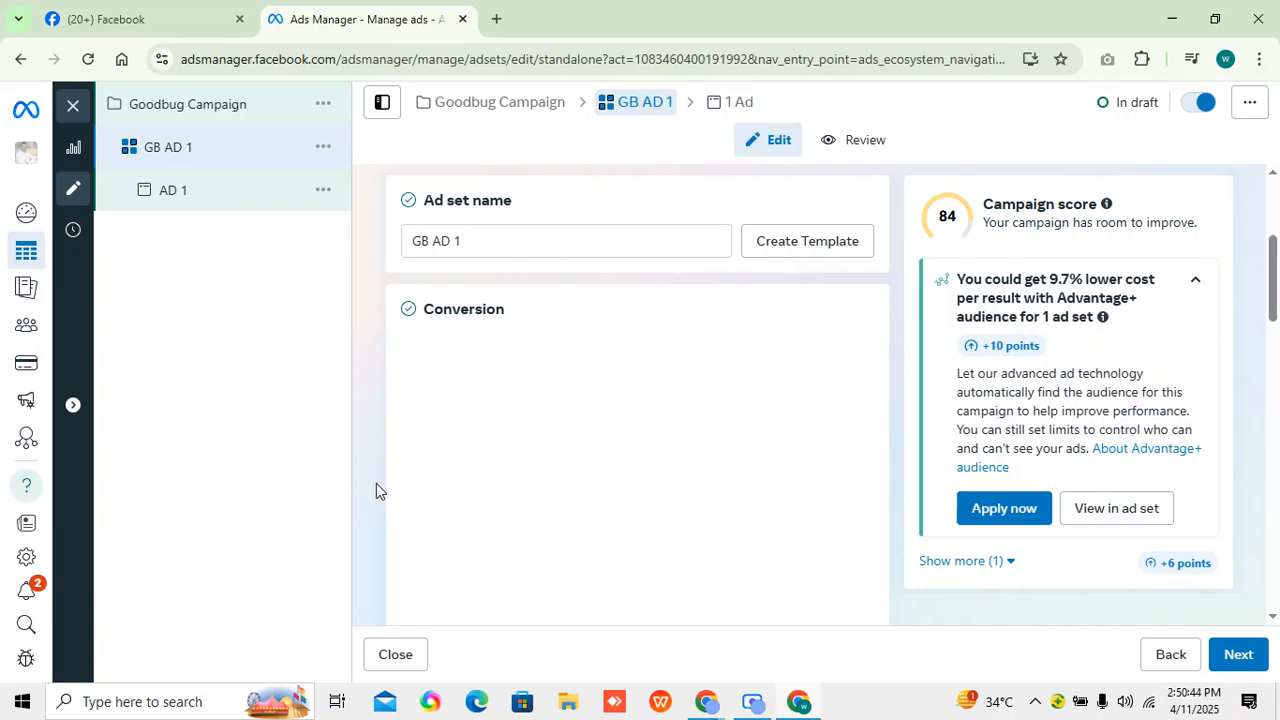
scroll(370, 483, down, 3)
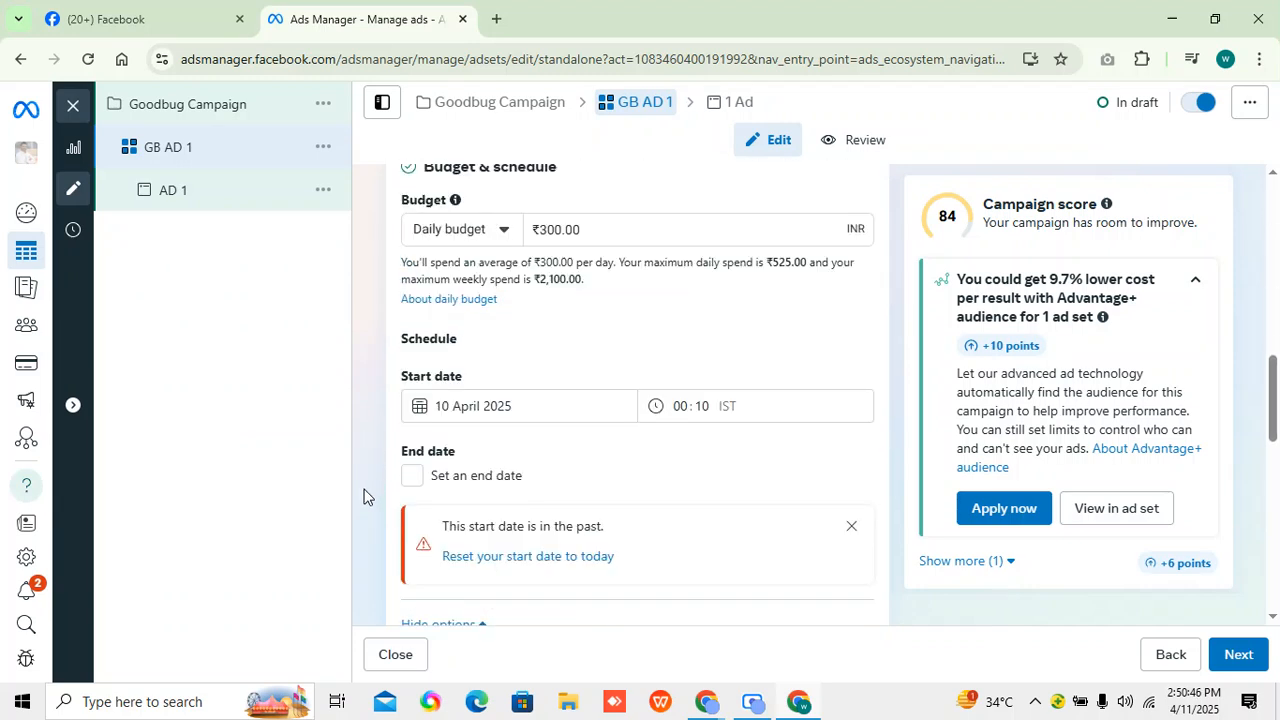
scroll(364, 498, up, 4)
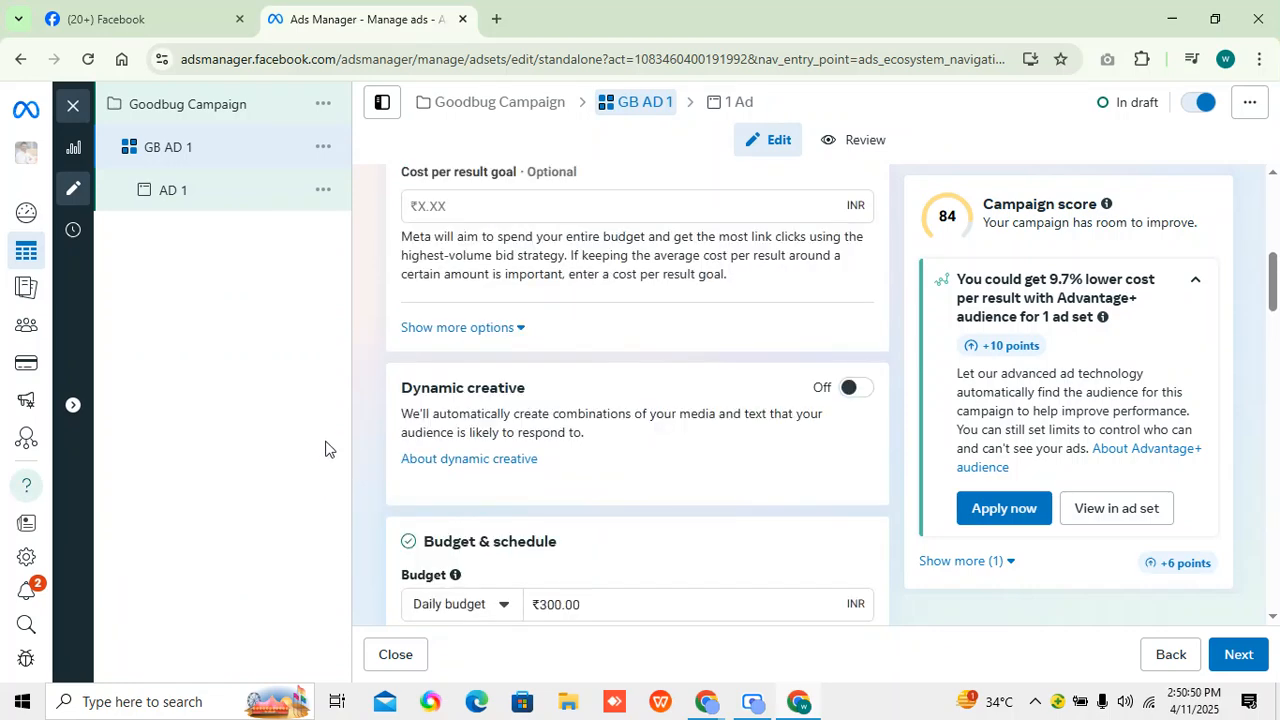
scroll(370, 405, up, 3)
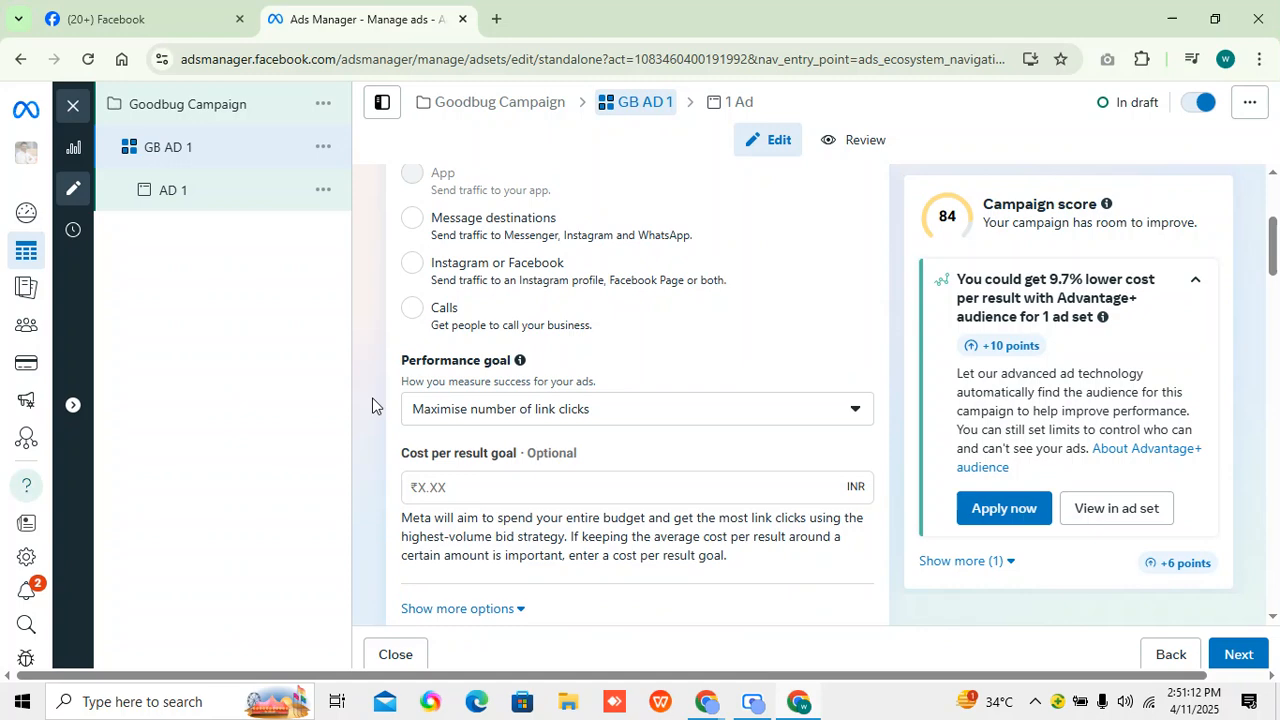
scroll(394, 408, up, 3)
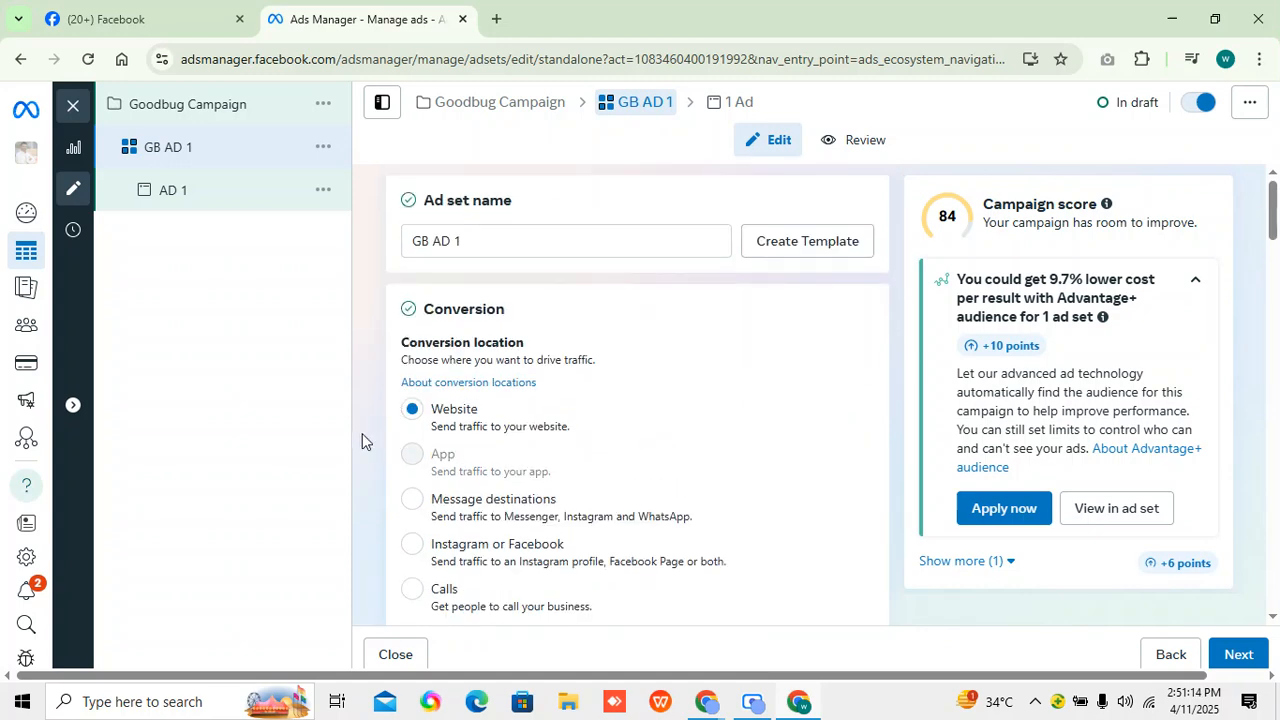
scroll(366, 457, down, 8)
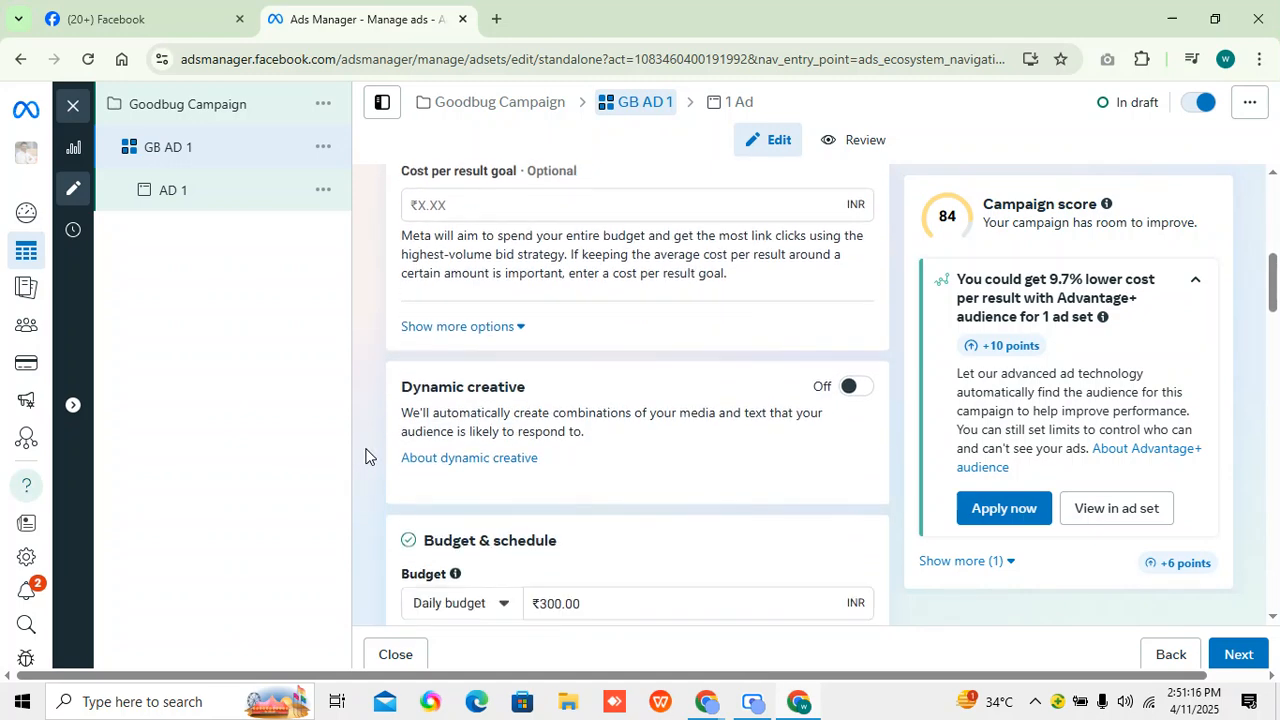
scroll(366, 457, down, 10)
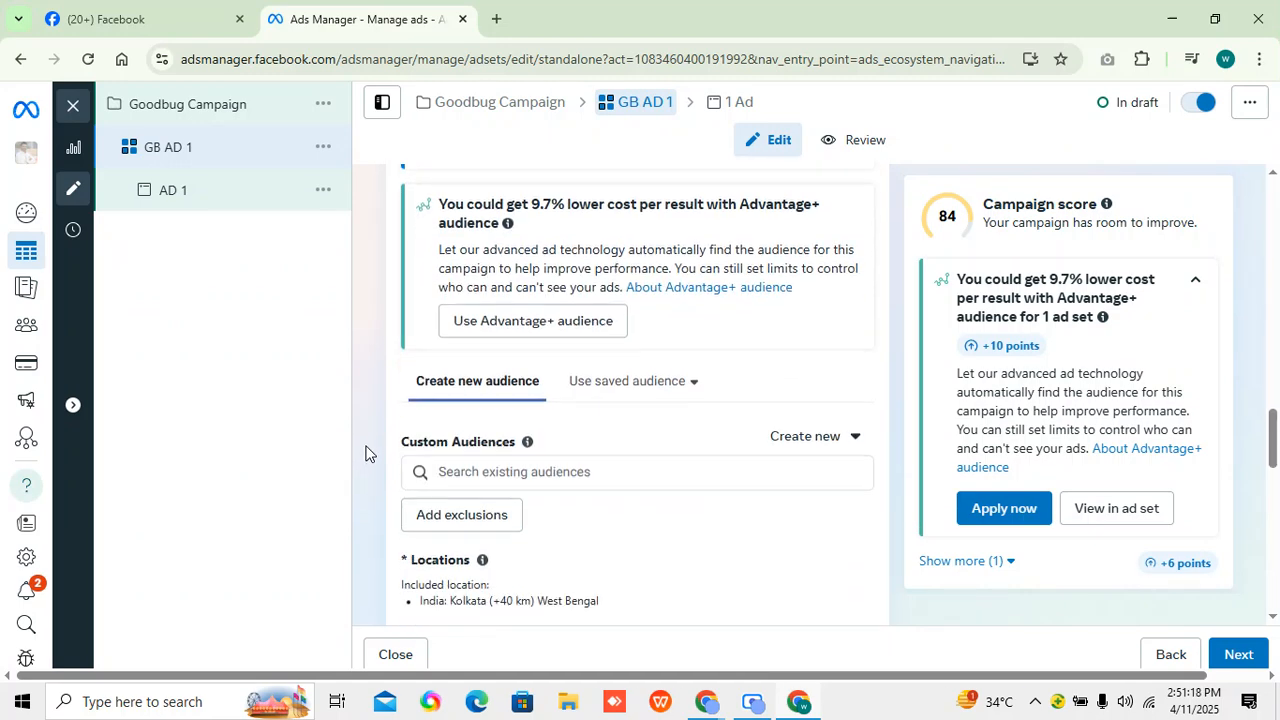
scroll(366, 452, down, 5)
scroll(571, 420, up, 4)
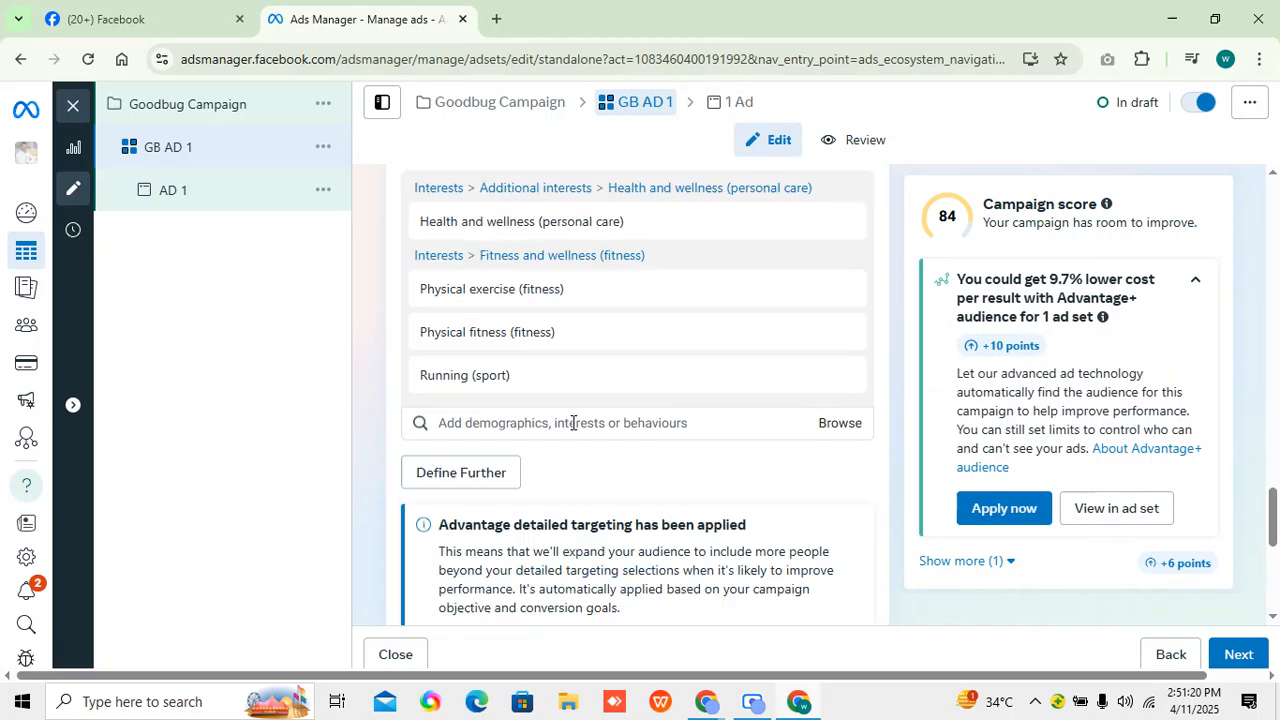
scroll(553, 571, down, 3)
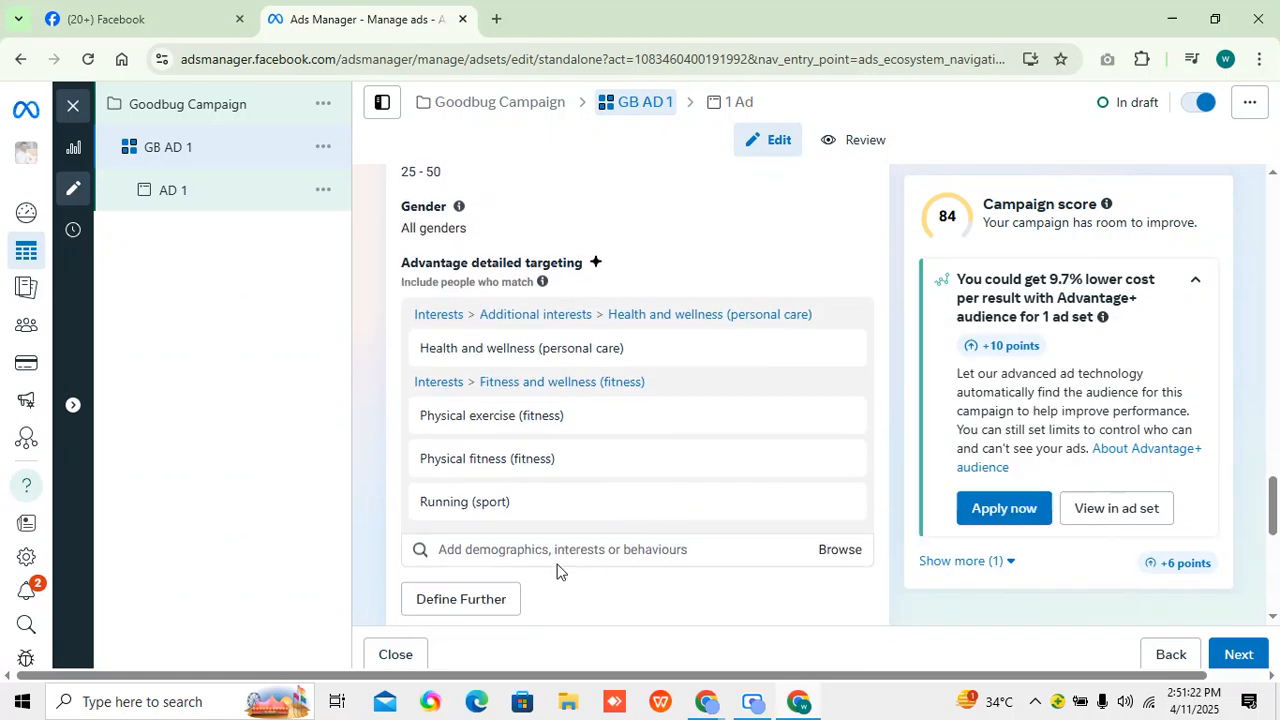
Add the 50% Video Audience as a custom audience for the GB AD 1 ad set.
scroll(549, 358, up, 5)
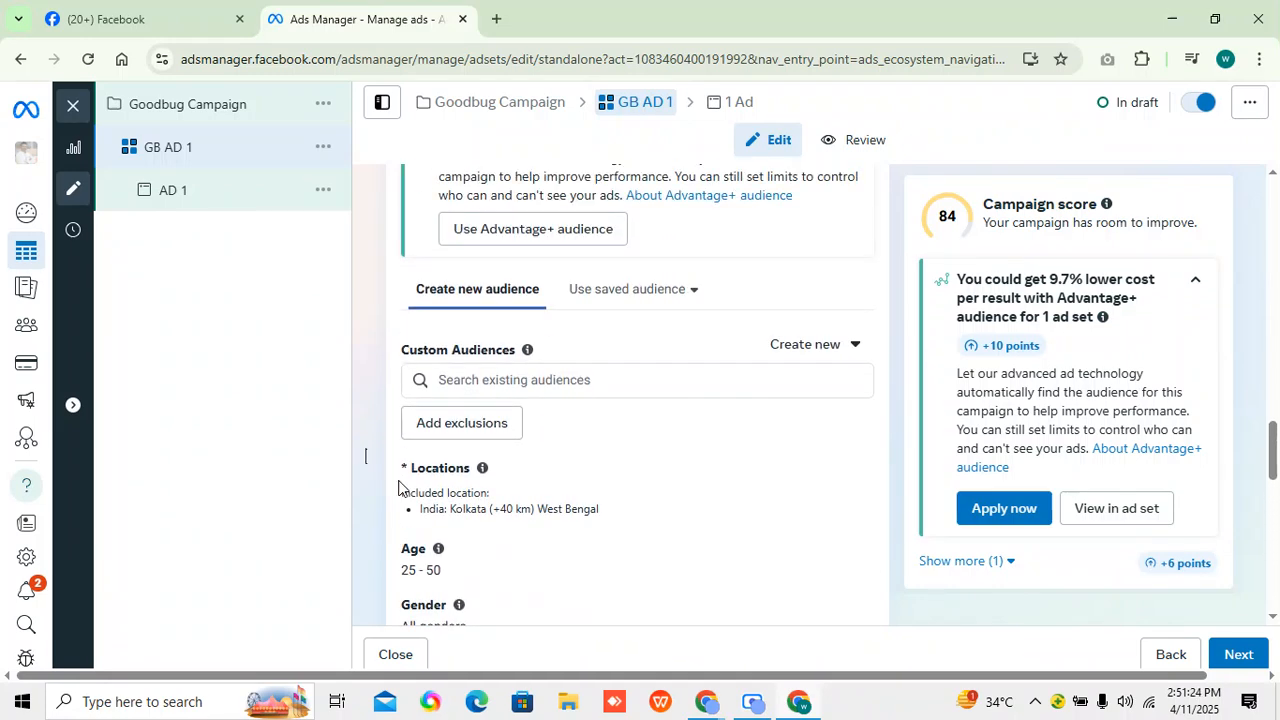
drag(416, 349, 510, 351)
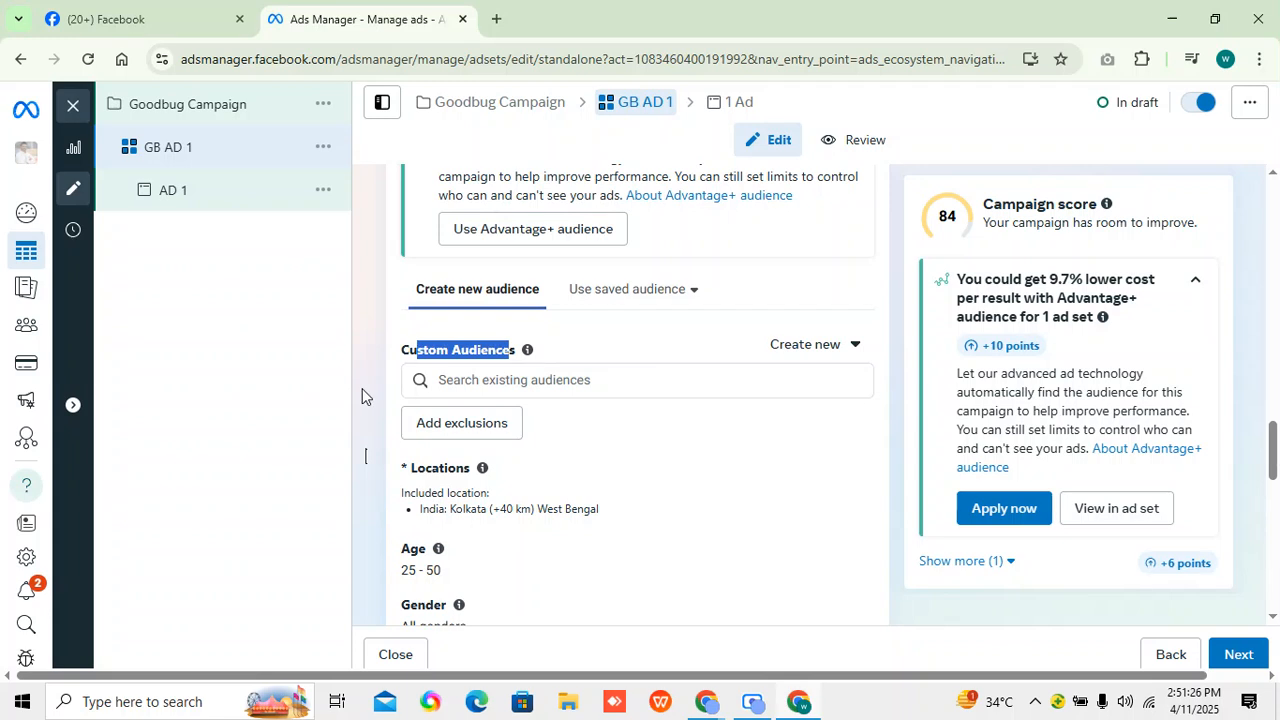
click(361, 389)
click(484, 384)
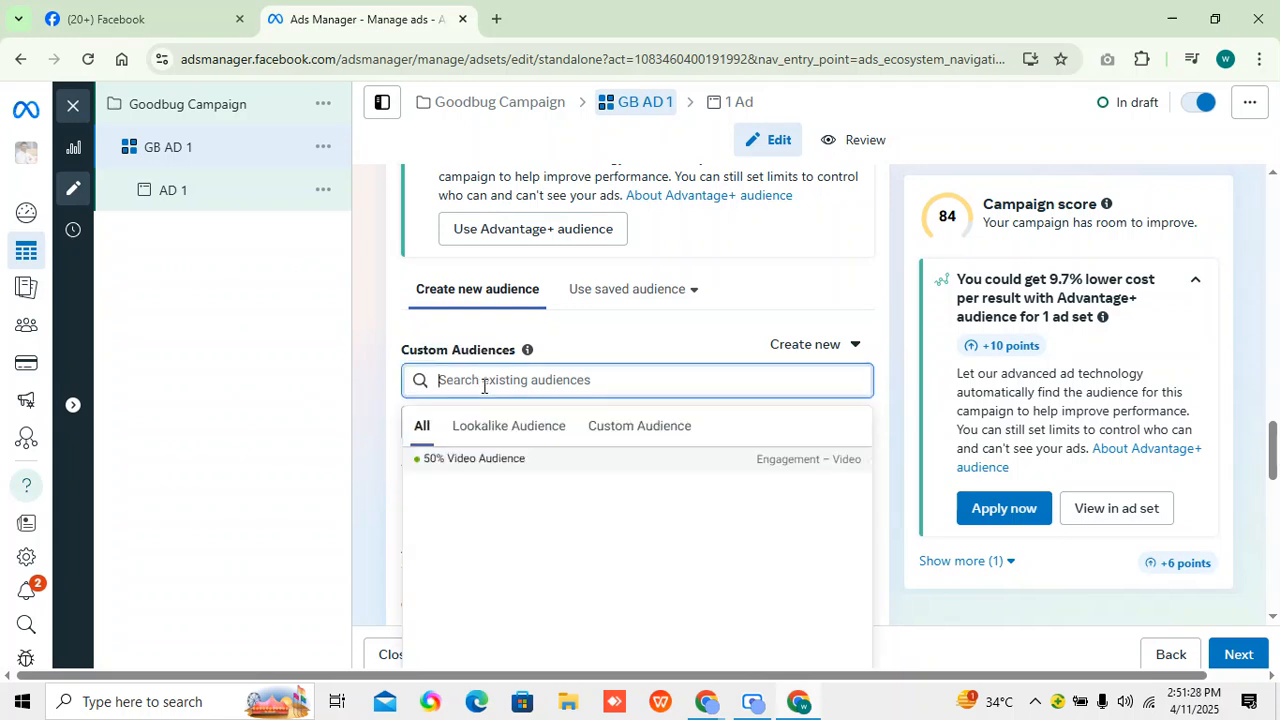
mouse_move(514, 458)
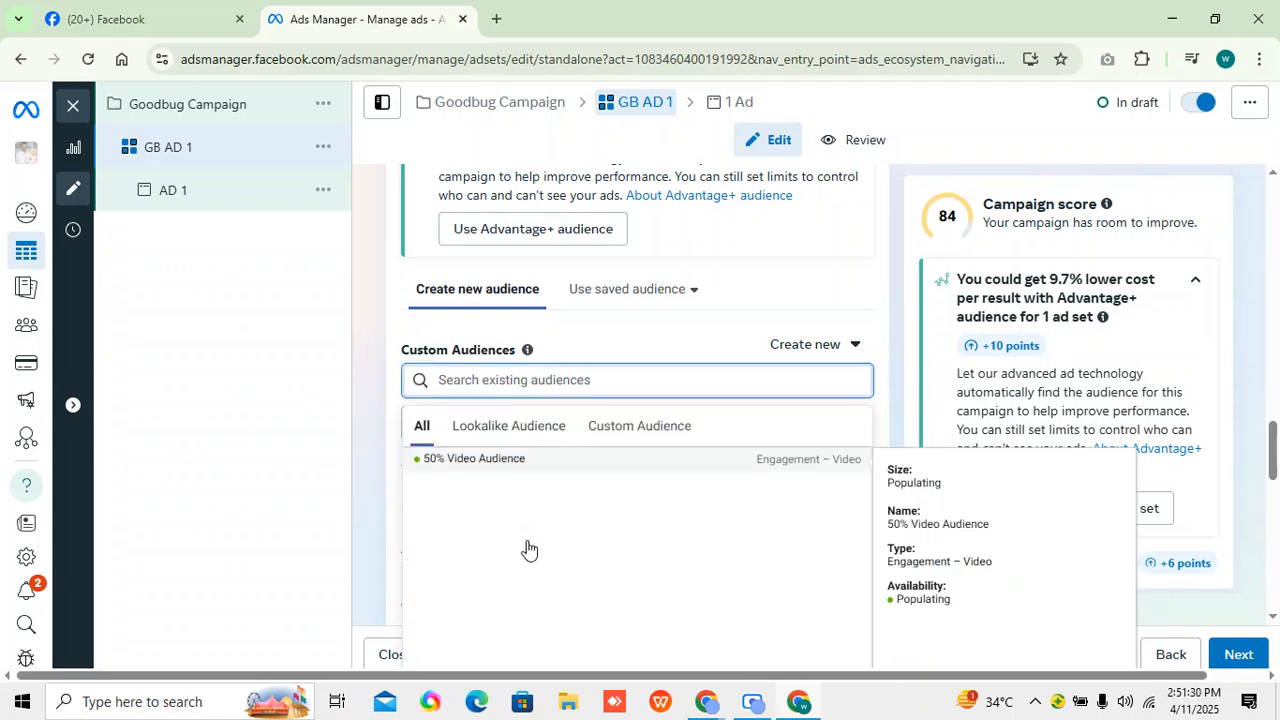
click(529, 472)
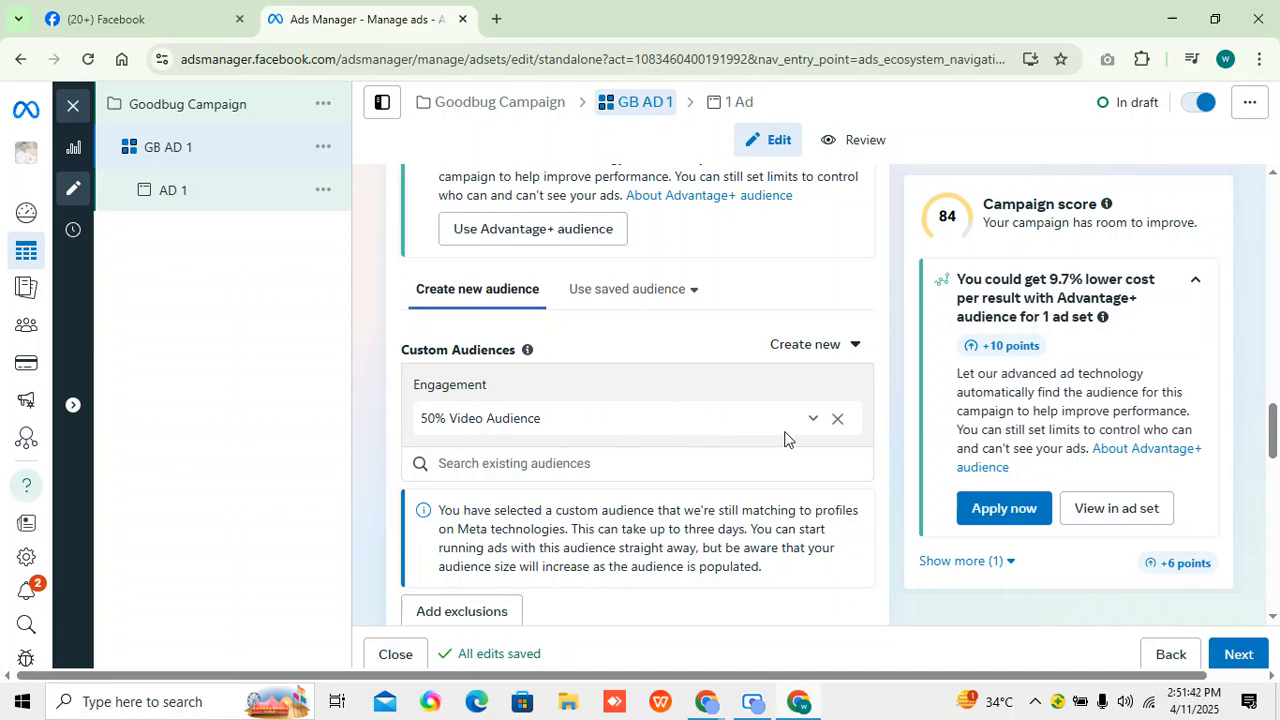
scroll(663, 491, down, 6)
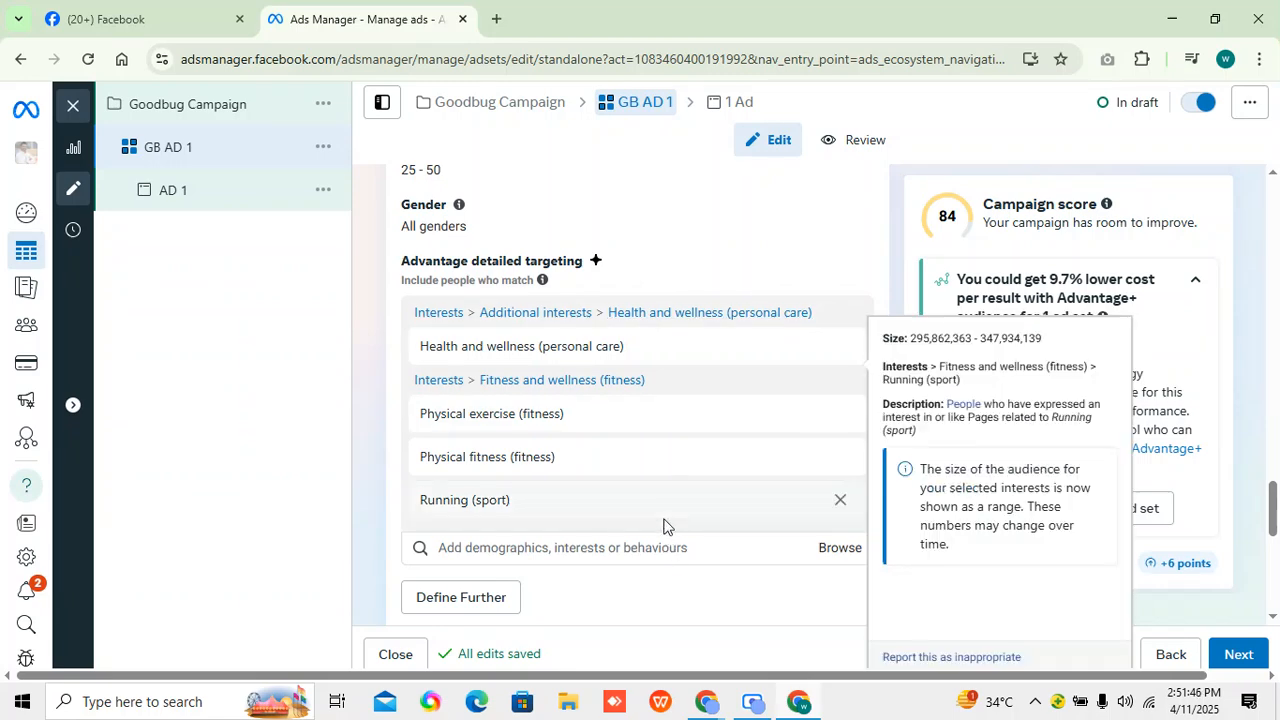
Review the GB AD 1 ad set's custom audience, location, age, gender and detailed targeting settings.
scroll(655, 560, up, 3)
scroll(580, 434, up, 5)
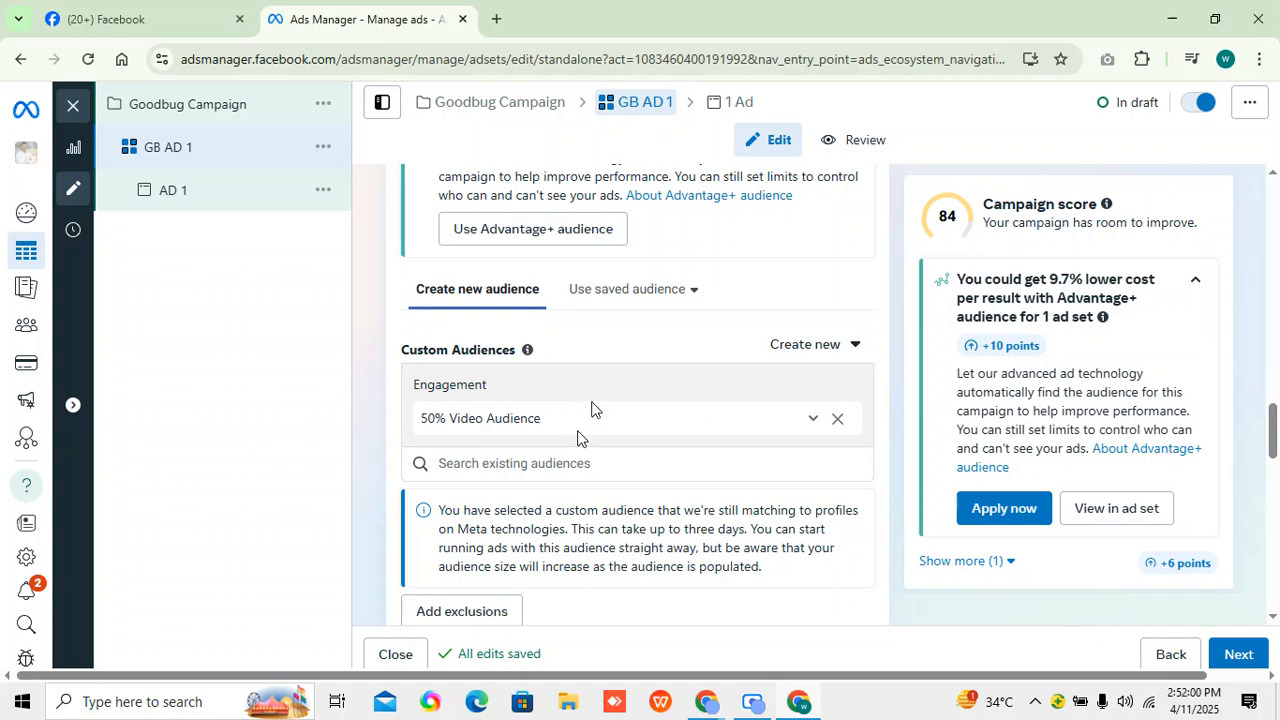
scroll(814, 468, down, 1)
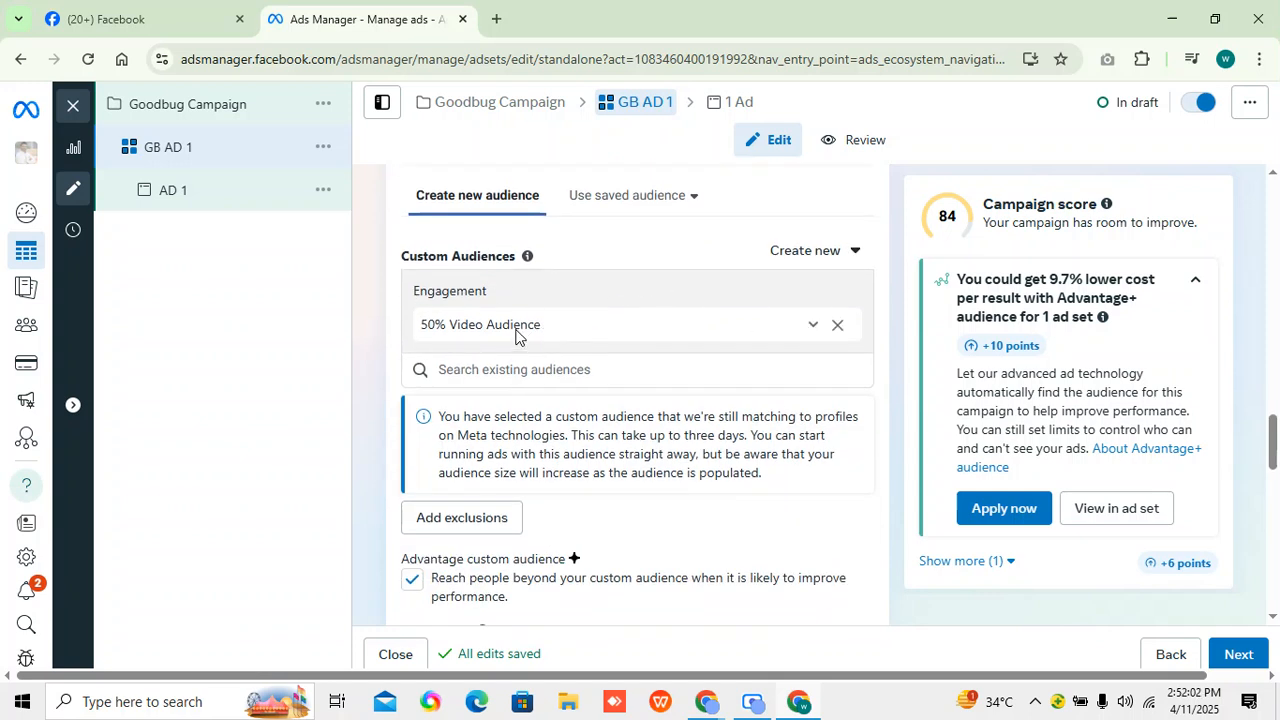
scroll(623, 423, down, 6)
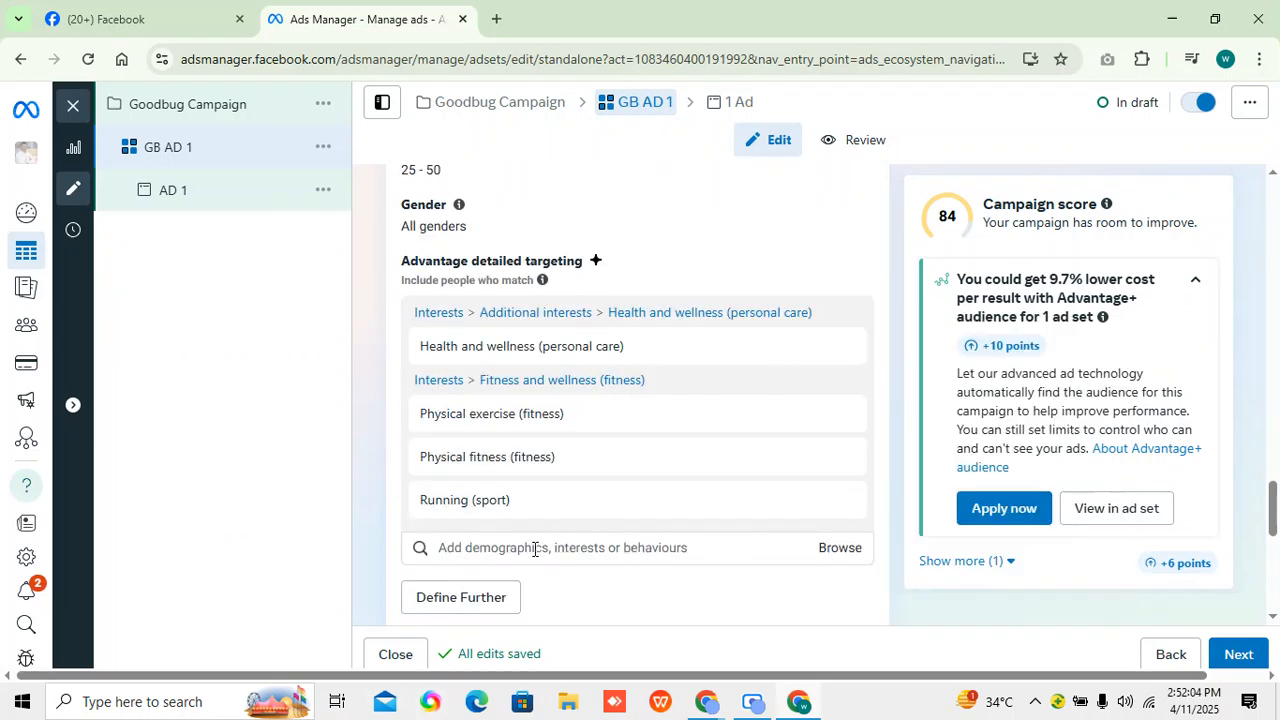
scroll(862, 490, up, 3)
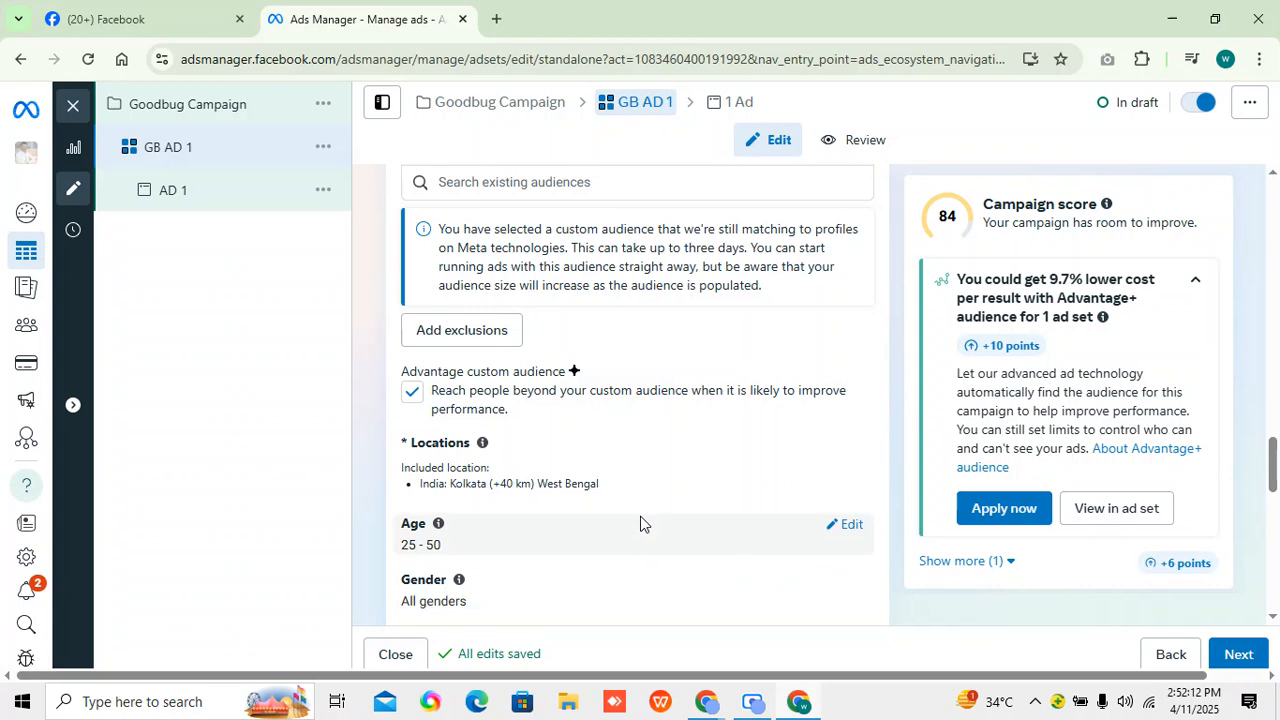
scroll(652, 516, up, 3)
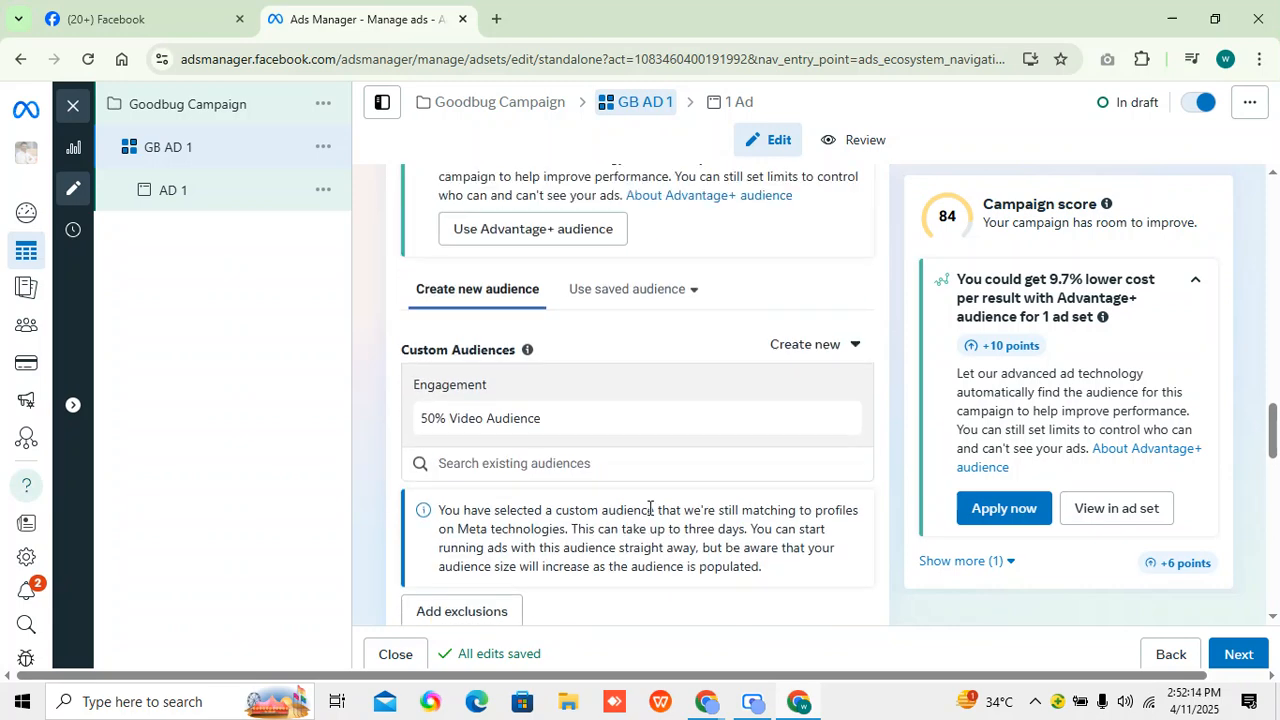
scroll(608, 494, down, 5)
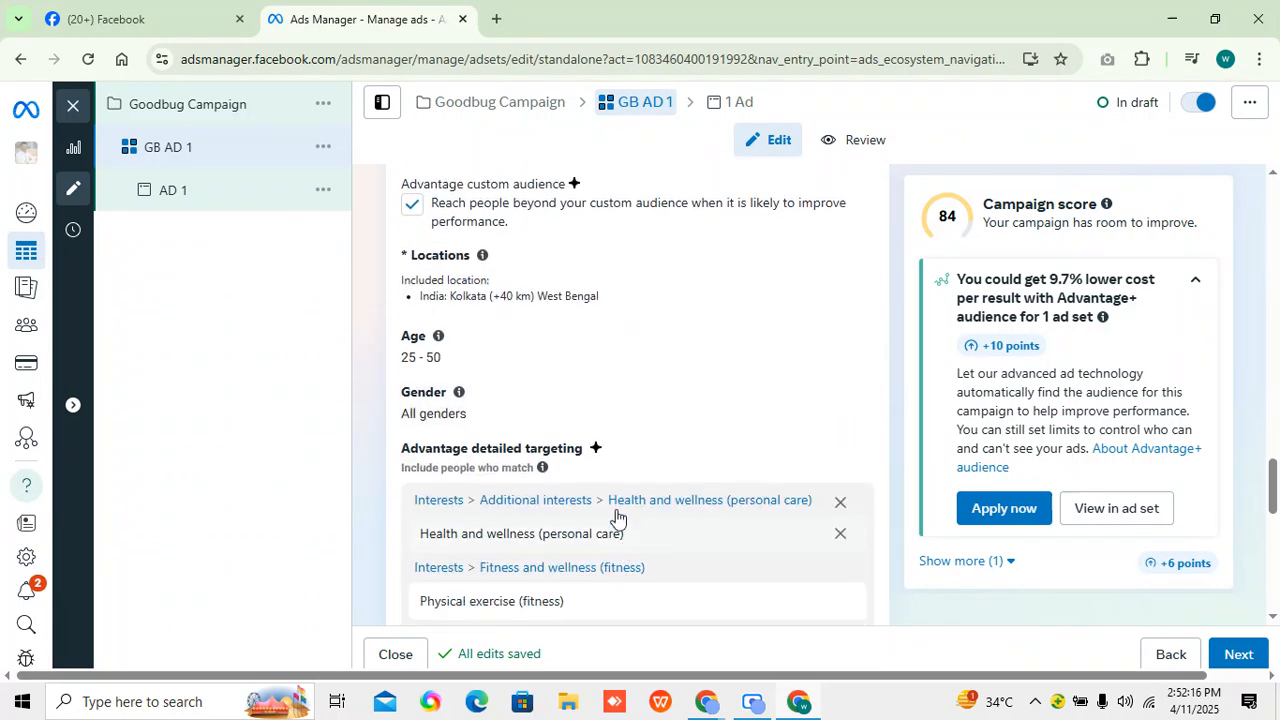
scroll(628, 474, up, 2)
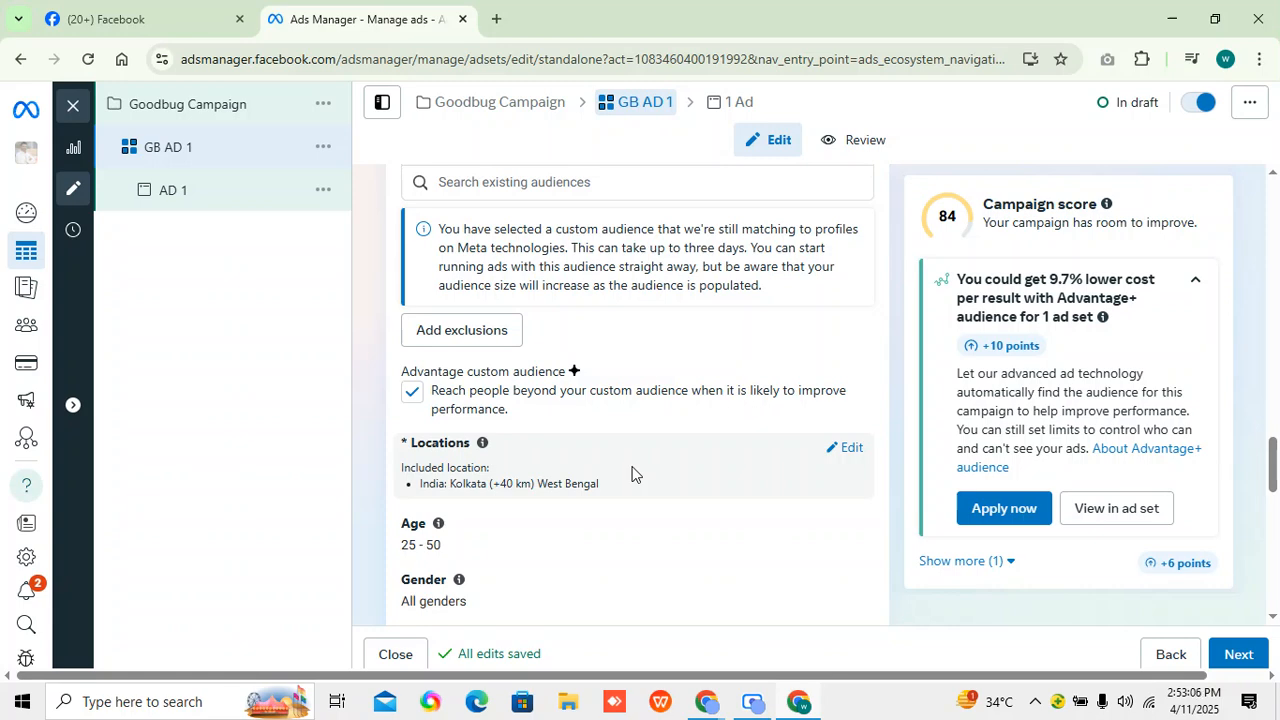
scroll(715, 586, down, 2)
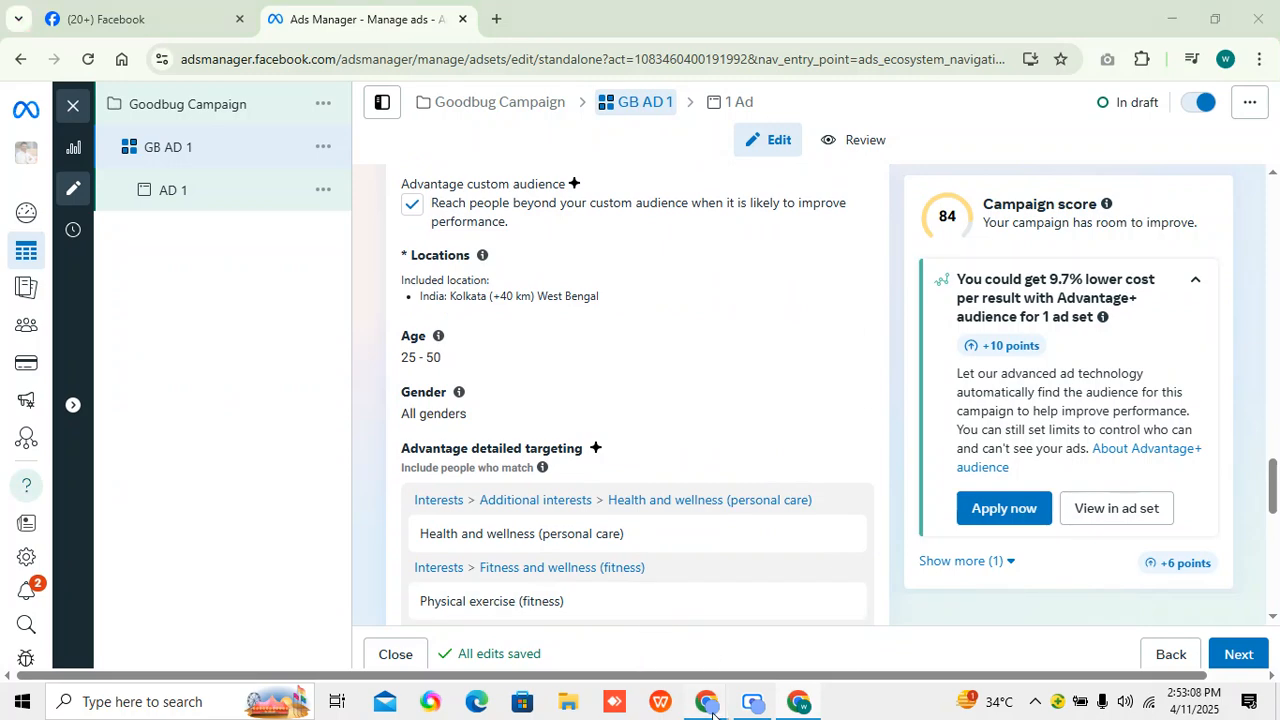
Switch from Ads Manager to the Google Meet call to check on the participants.
mouse_move(707, 705)
click(463, 623)
click(371, 18)
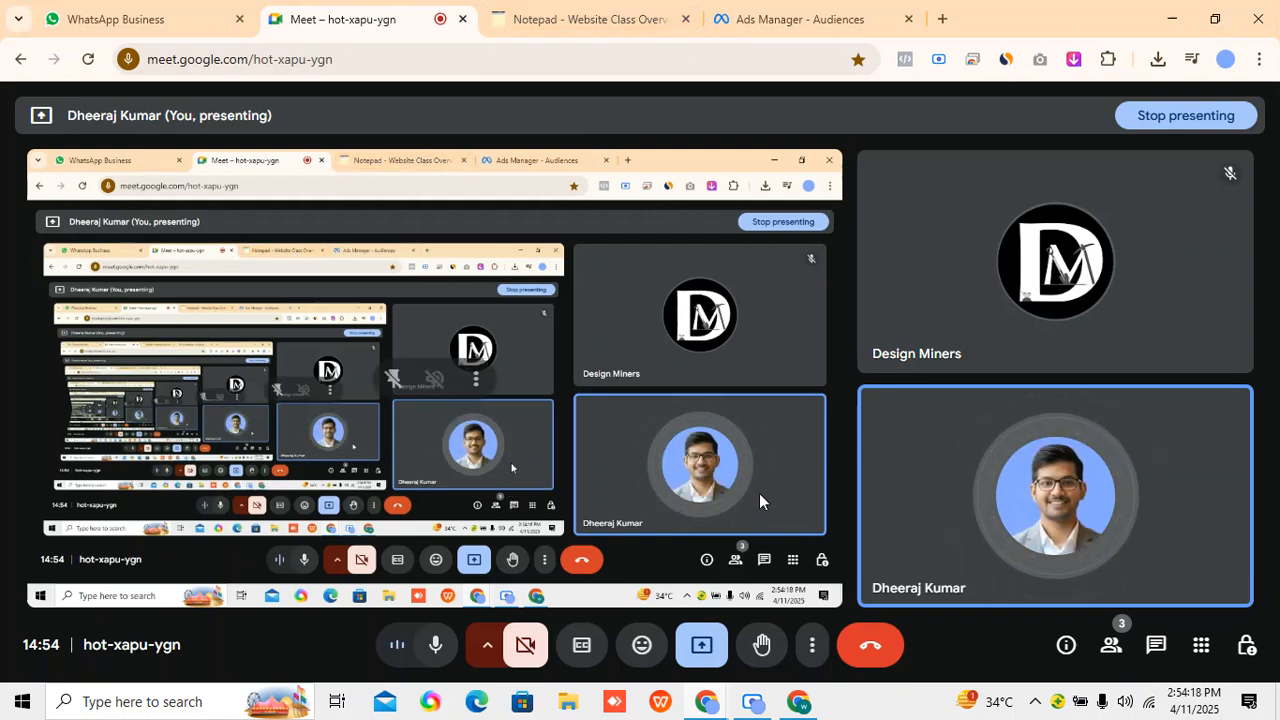
click(806, 706)
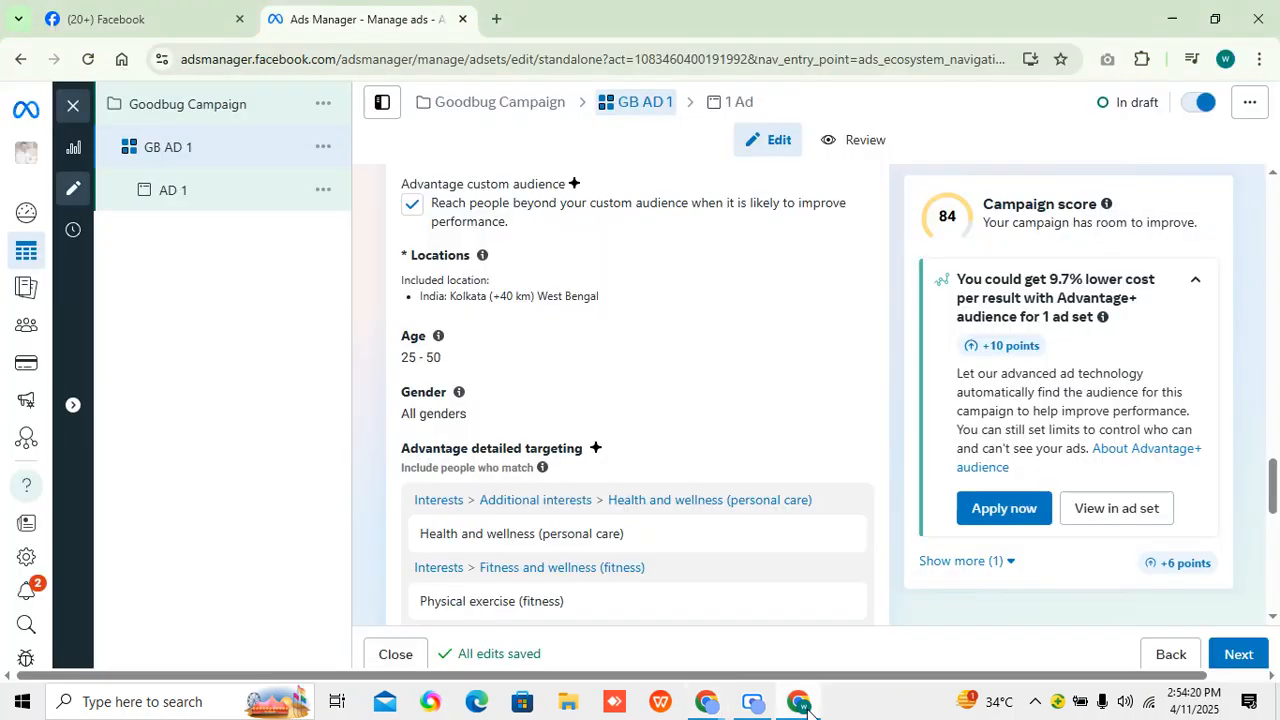
click(812, 710)
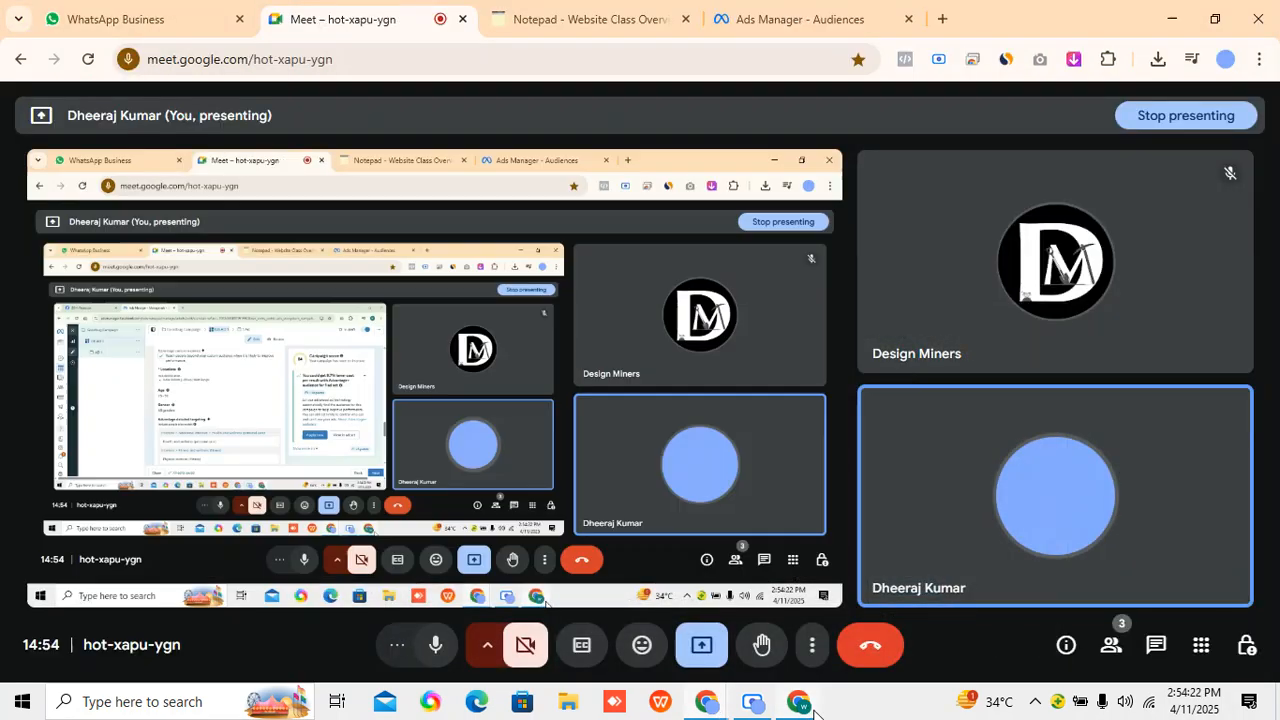
click(560, 8)
click(314, 12)
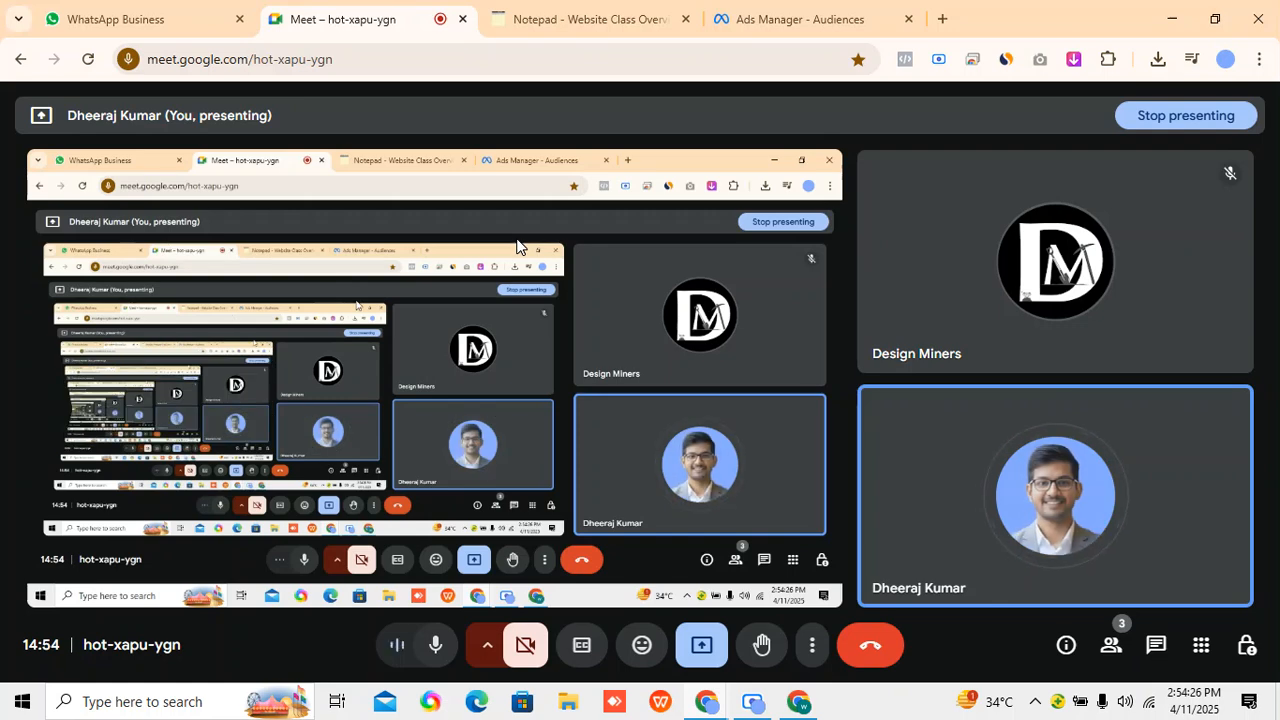
Switch to the online notepad with the Facebook remarketing notes and add a blank line below "-- ADs".
click(569, 12)
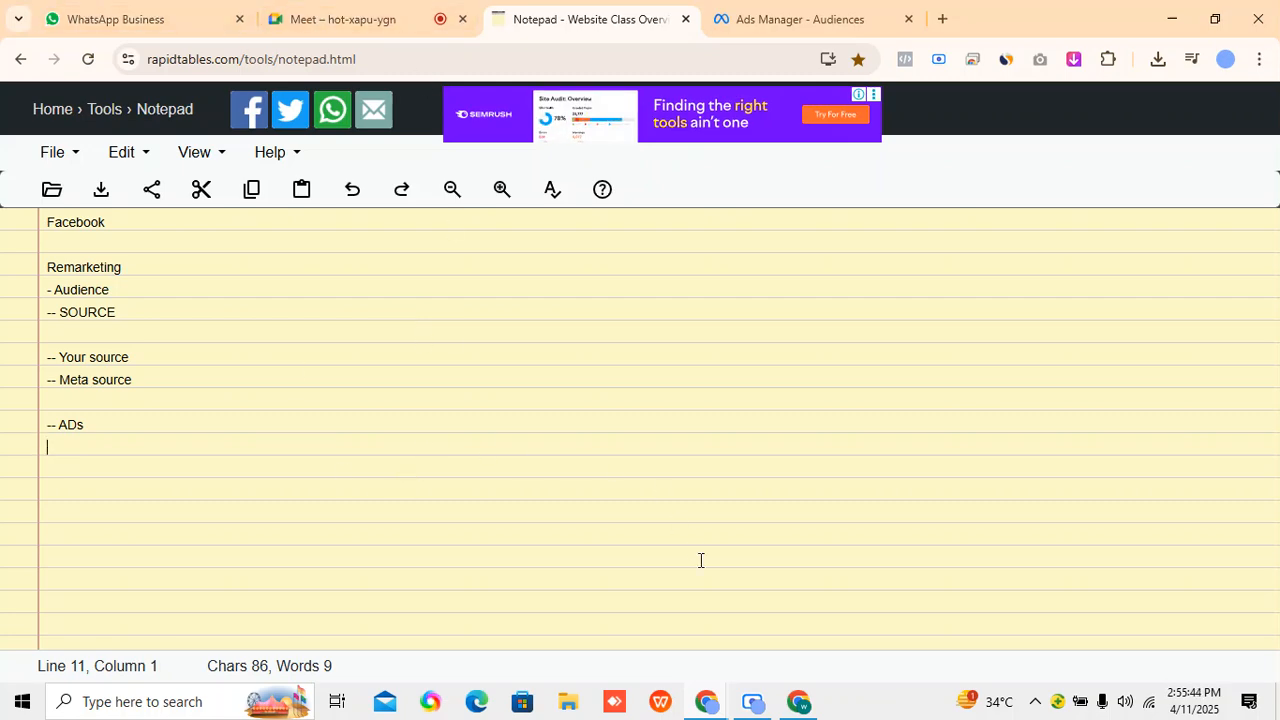
click(799, 703)
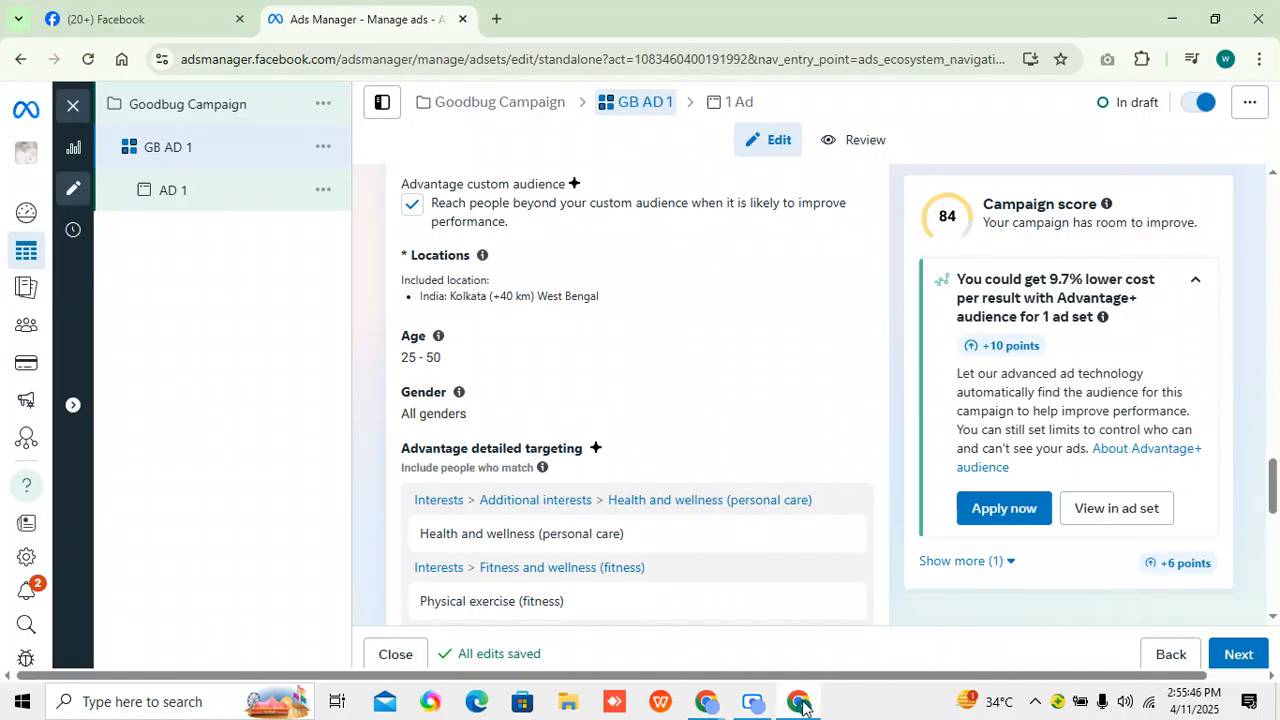
click(804, 706)
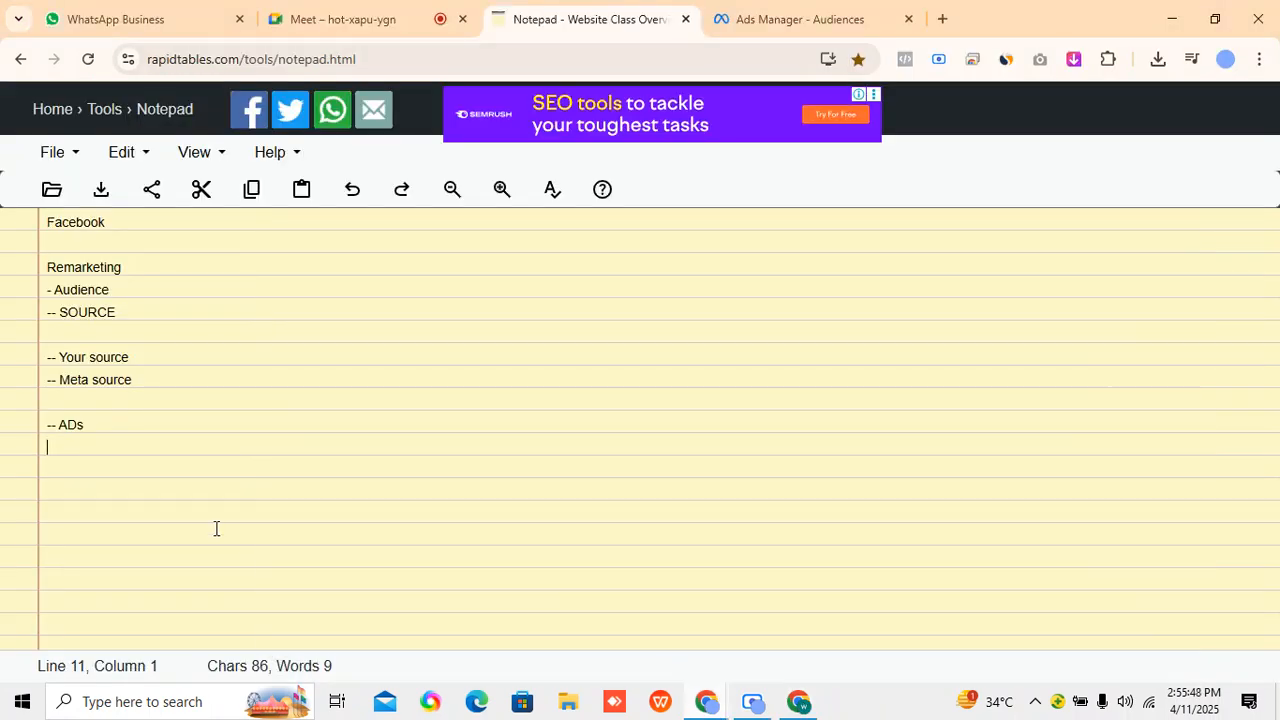
key(Return)
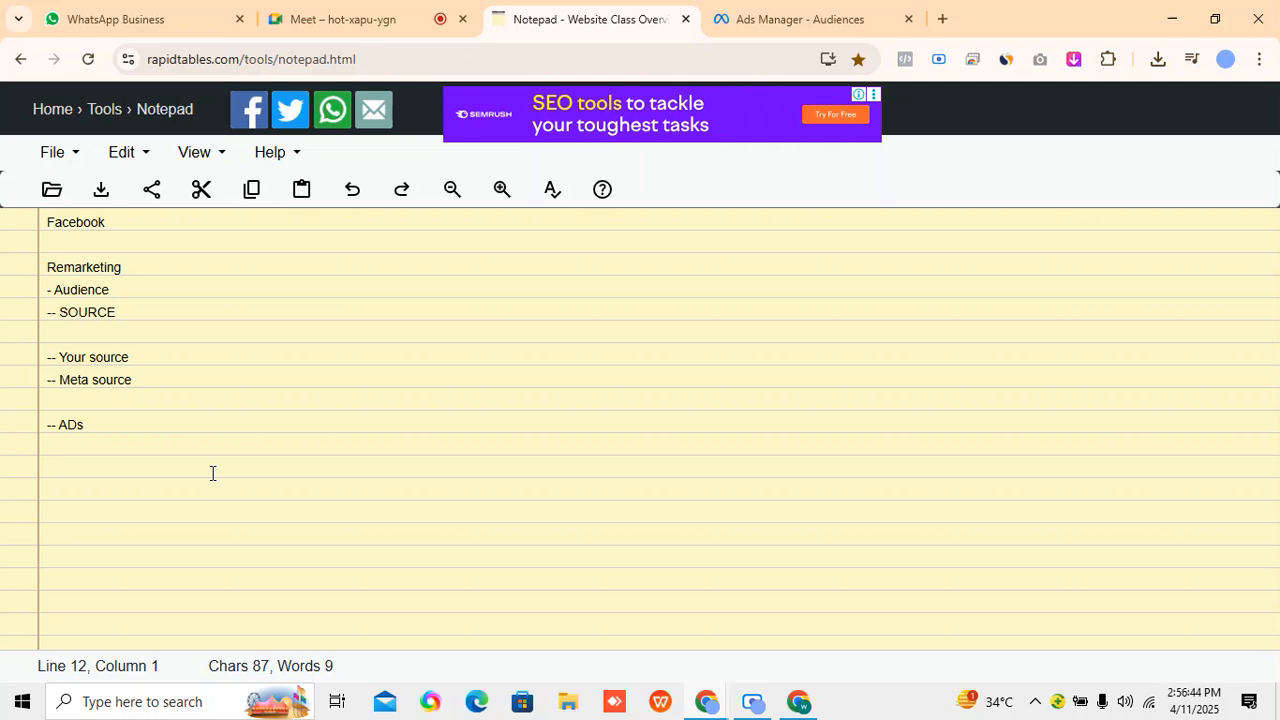
click(340, 19)
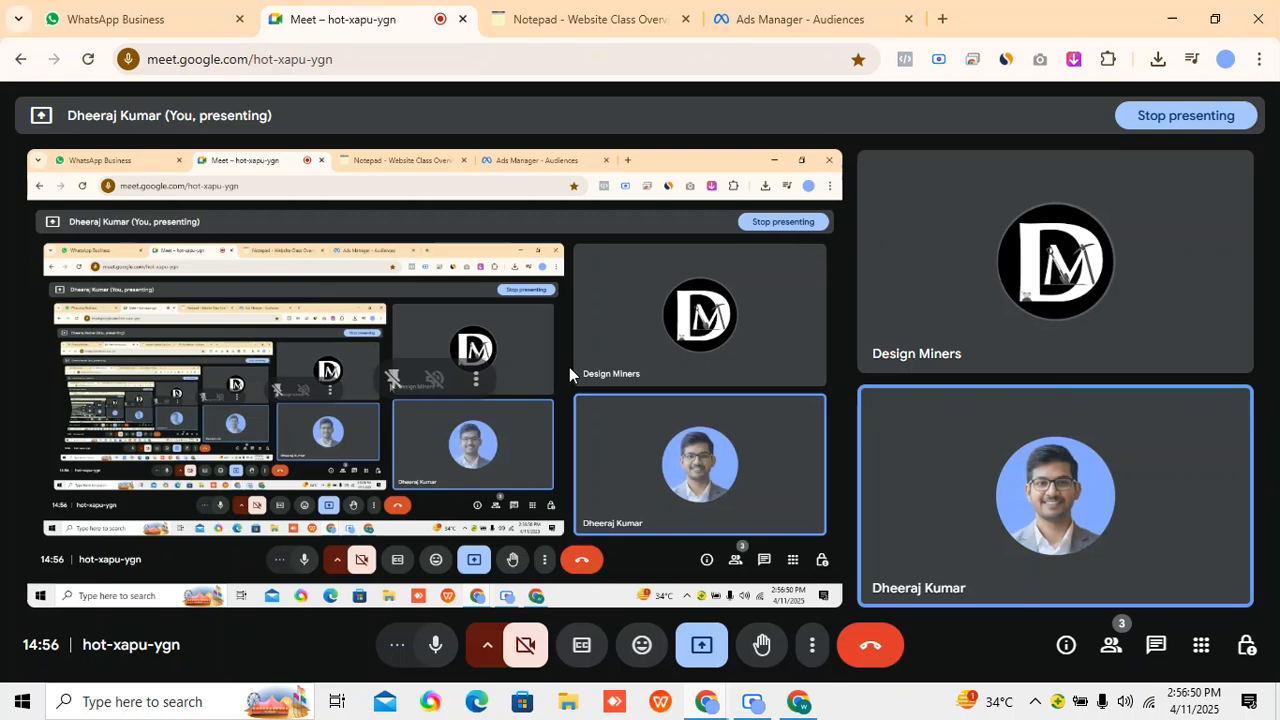
click(590, 19)
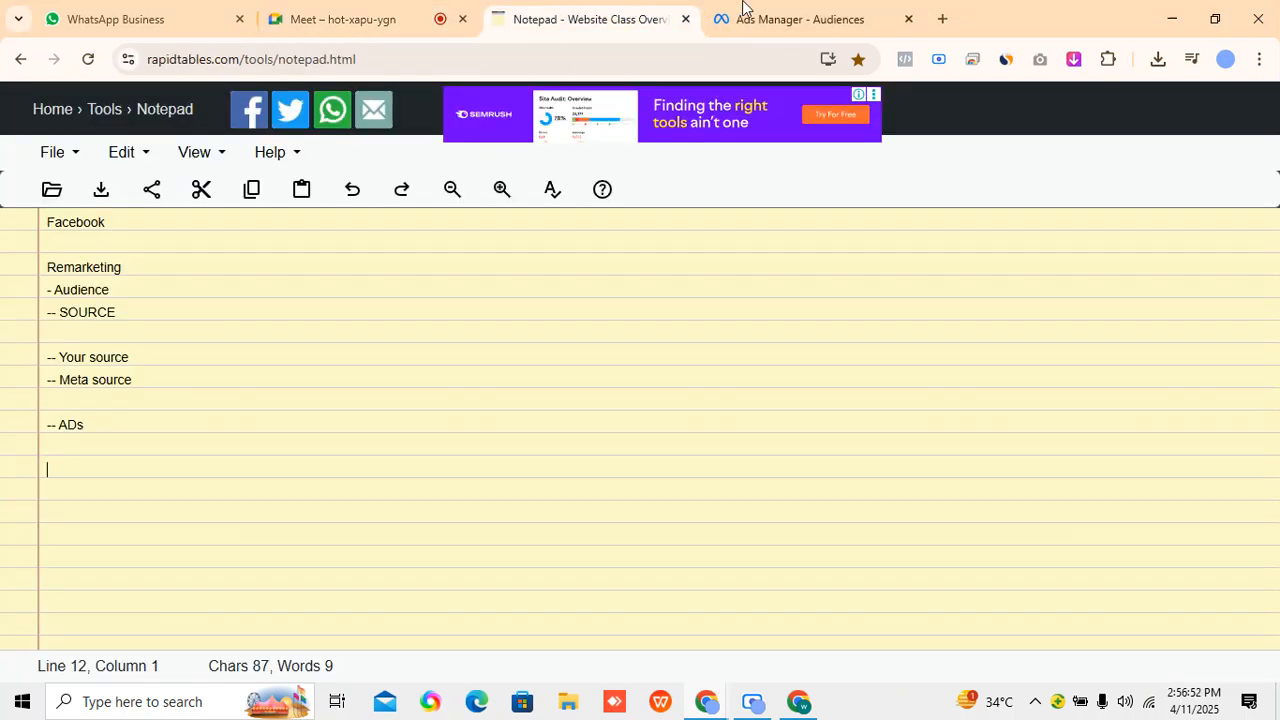
click(765, 19)
click(473, 610)
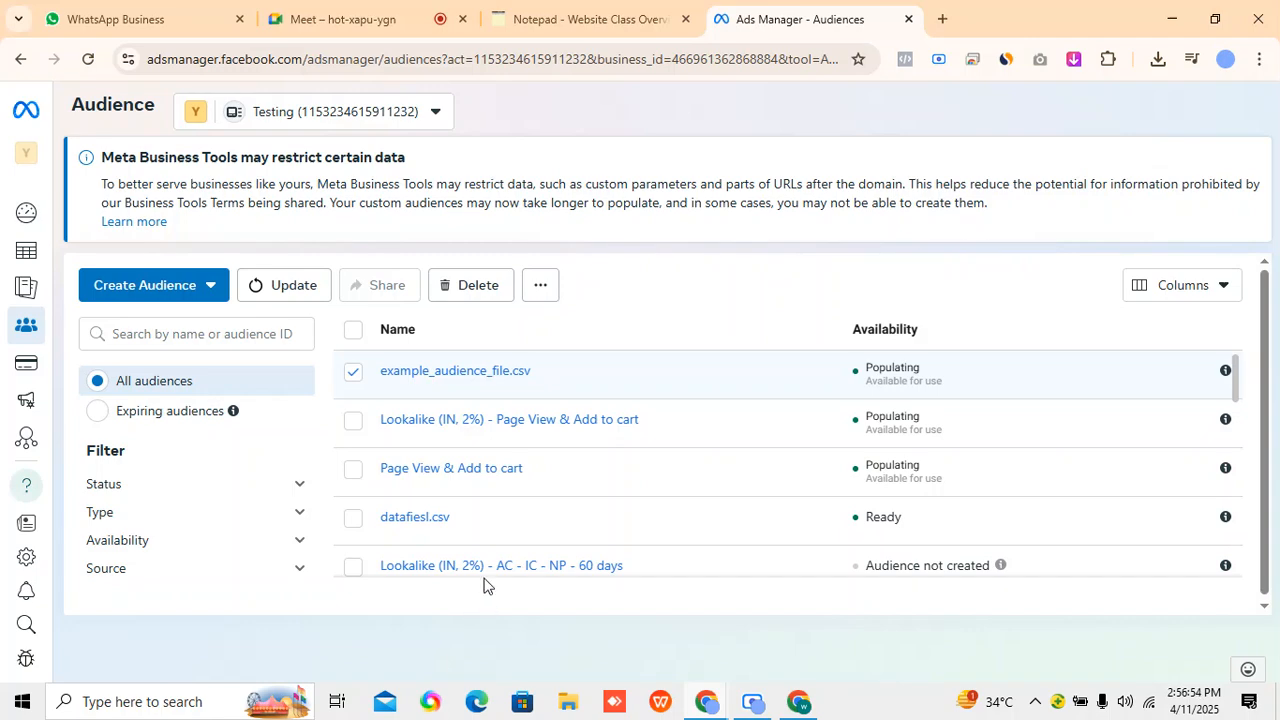
Return to the Google Meet call, stop presenting the screen and leave the meeting.
click(386, 16)
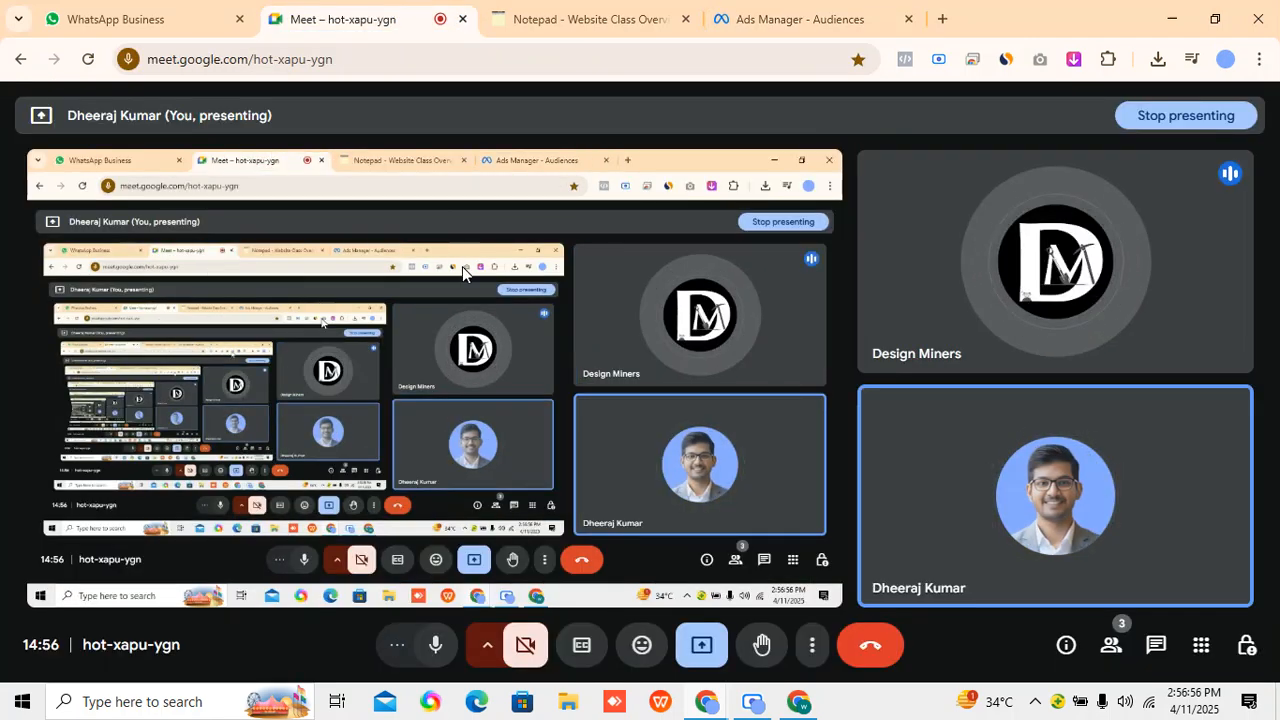
click(687, 650)
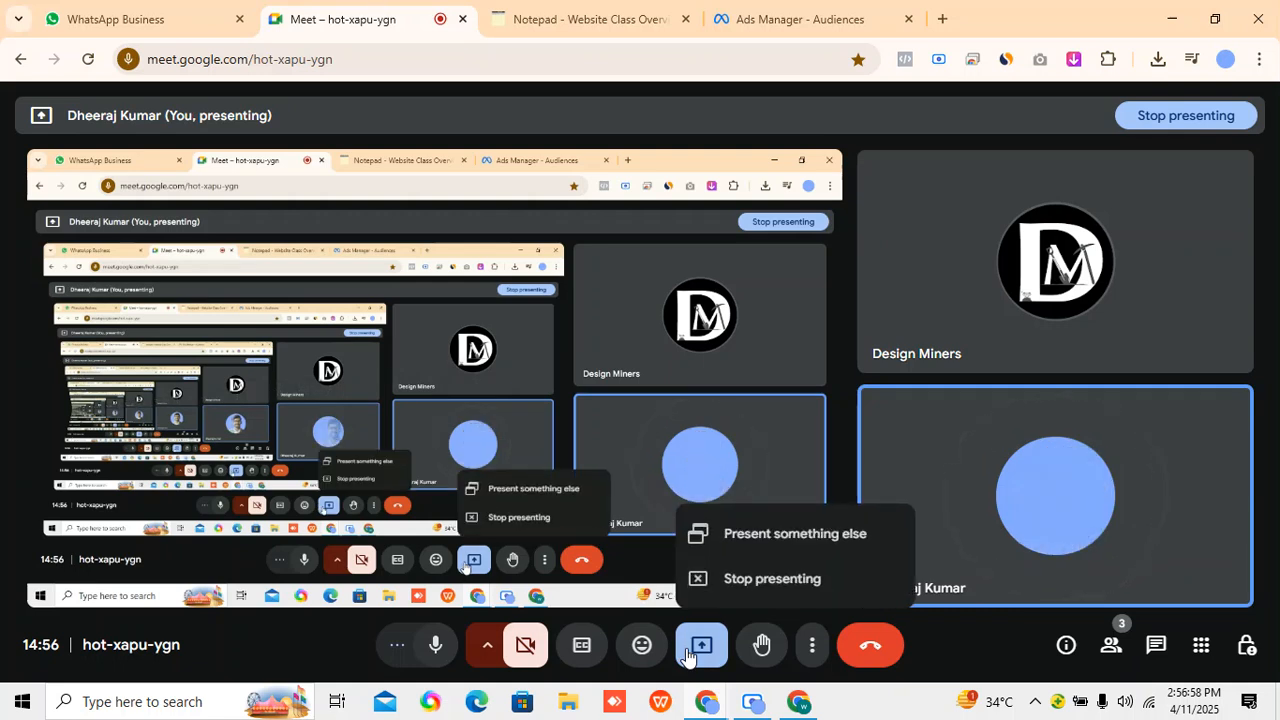
click(705, 596)
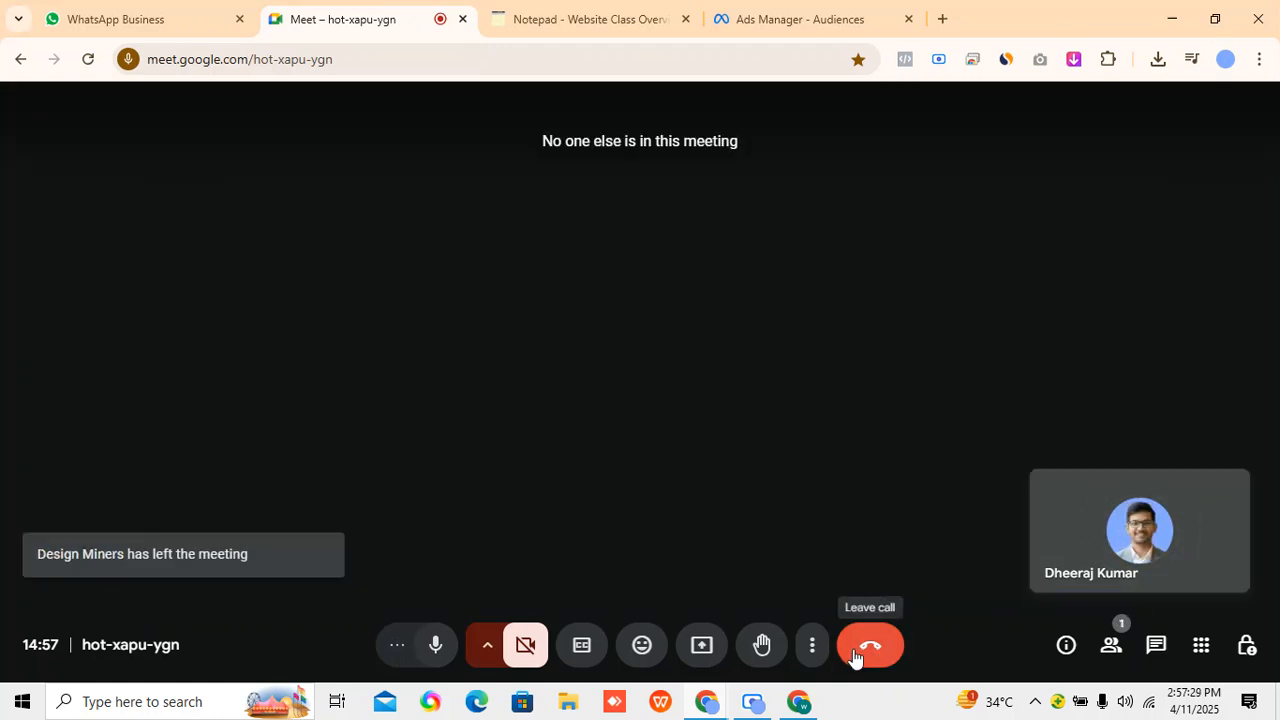
click(855, 652)
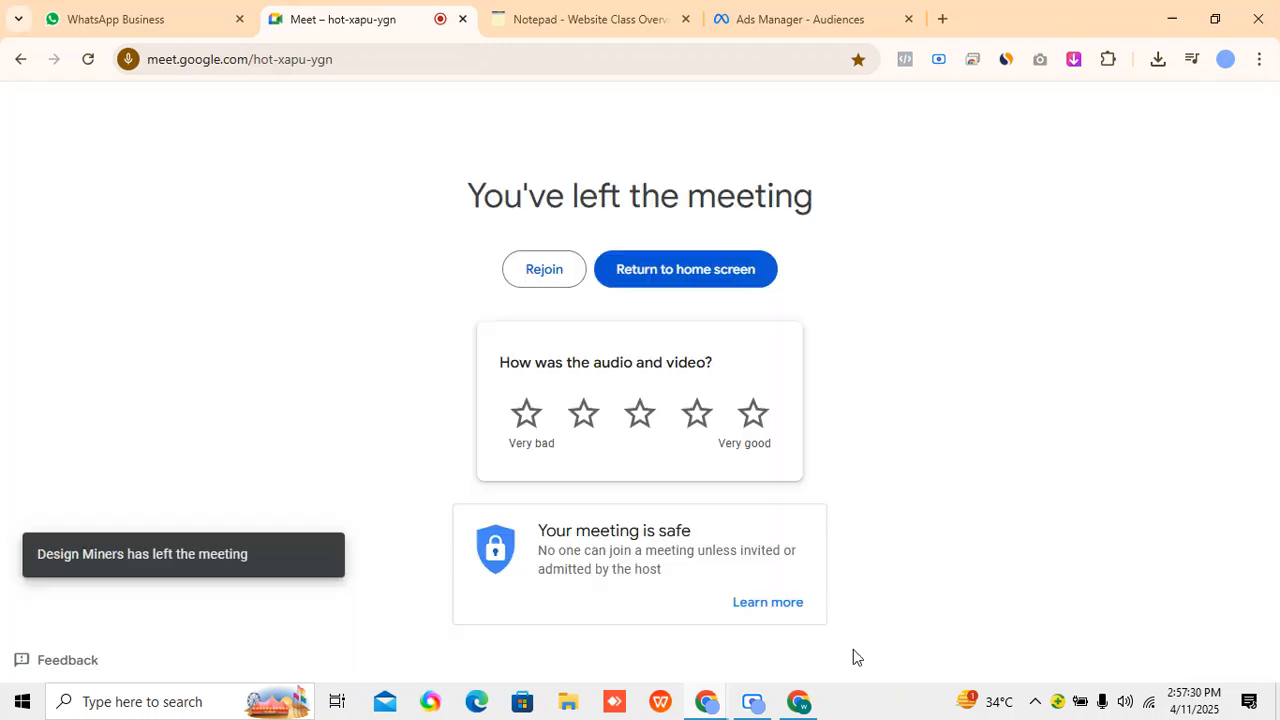